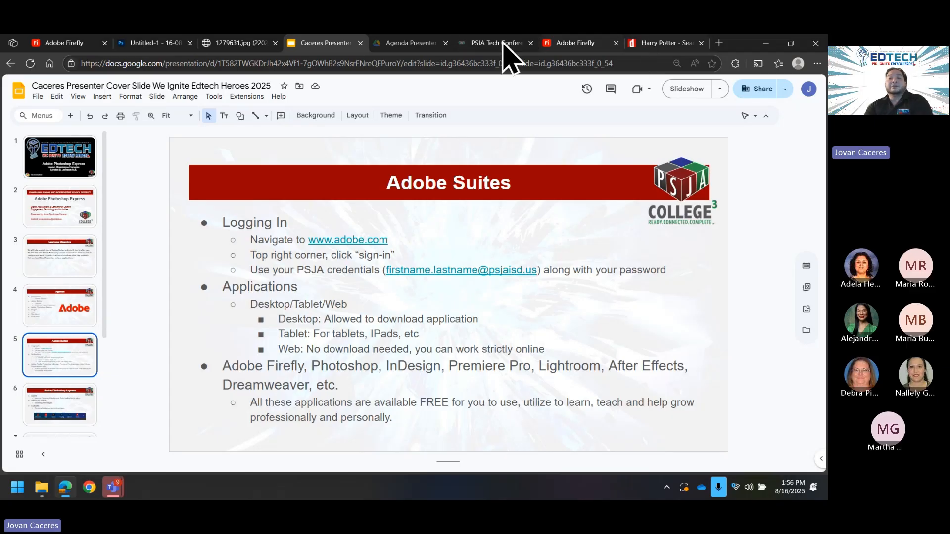
Step: Close the Firefly, Photoshop, Kirby, Agenda, conference and font-search tabs, keeping the slide deck
{"action": "left_click", "coordinate": [672, 43]}
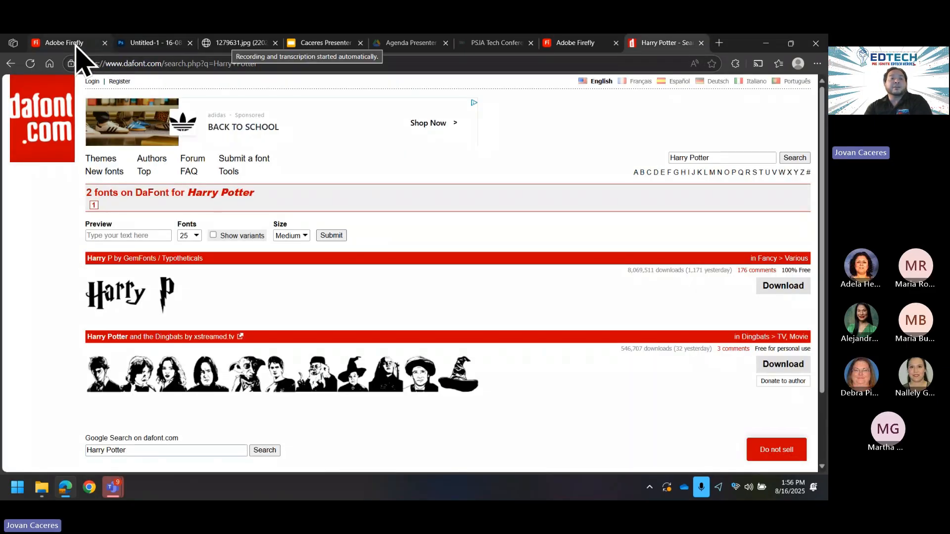
{"action": "left_click", "coordinate": [77, 45]}
{"action": "left_click", "coordinate": [105, 44]}
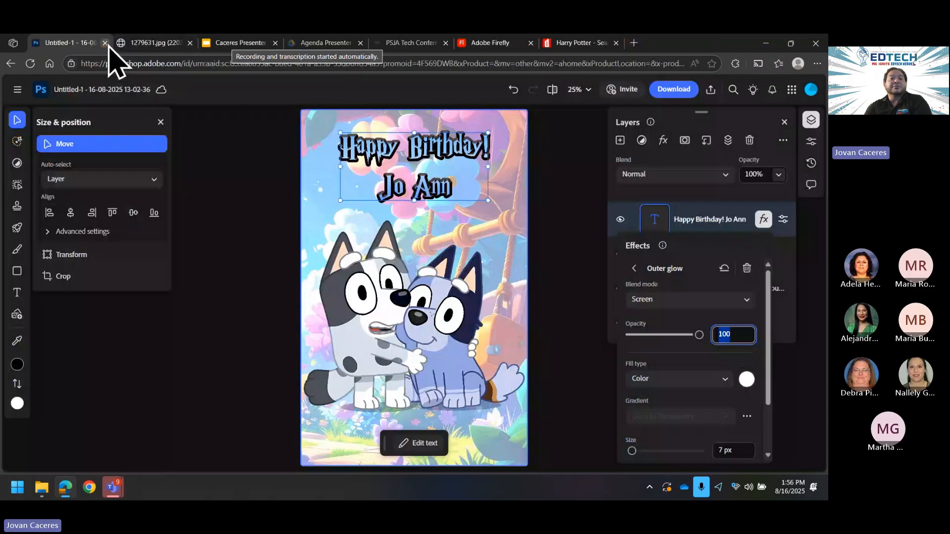
{"action": "left_click", "coordinate": [105, 43]}
{"action": "left_click", "coordinate": [105, 44]}
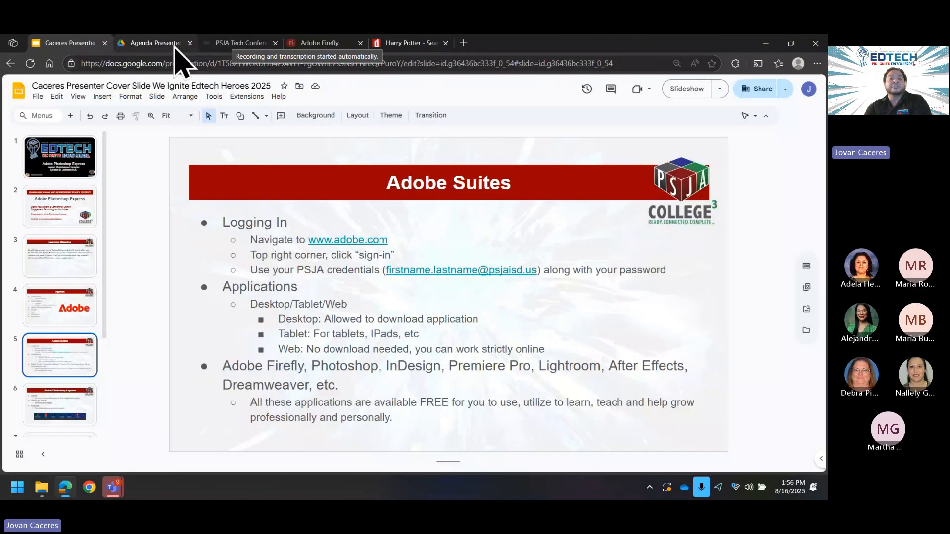
{"action": "left_click", "coordinate": [184, 45]}
{"action": "left_click", "coordinate": [190, 44]}
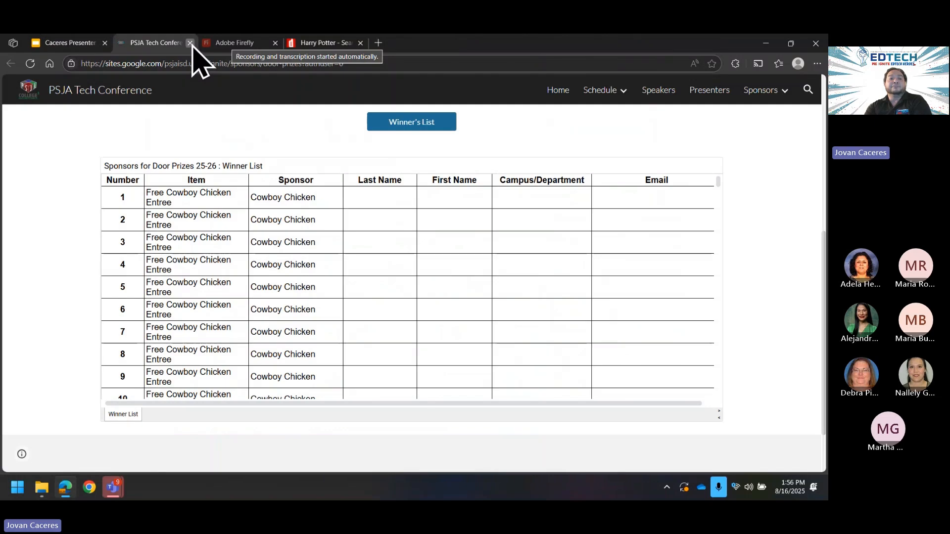
{"action": "left_click", "coordinate": [190, 43]}
{"action": "left_click", "coordinate": [190, 44]}
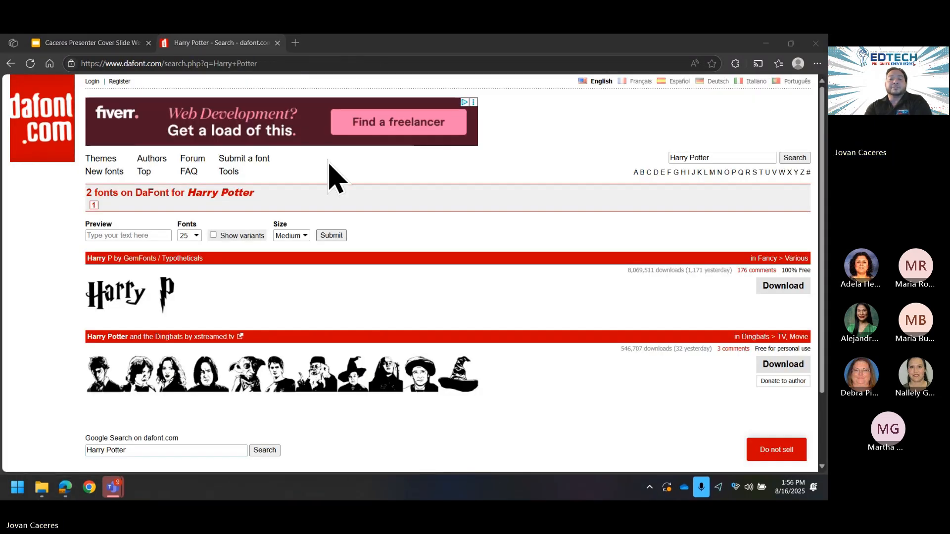
{"action": "left_click", "coordinate": [284, 46]}
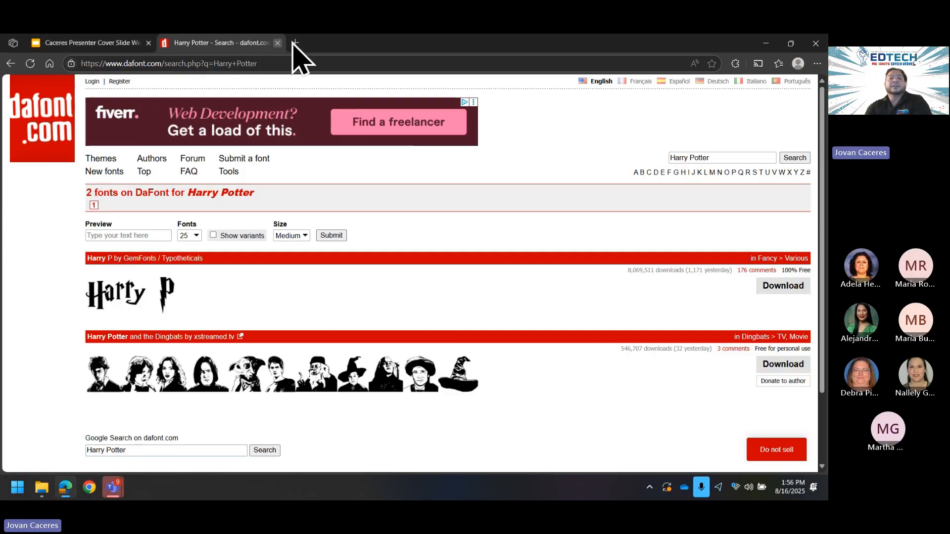
{"action": "left_click", "coordinate": [277, 42]}
Step: Load adobe.com in a new browser tab
{"action": "left_click", "coordinate": [167, 42]}
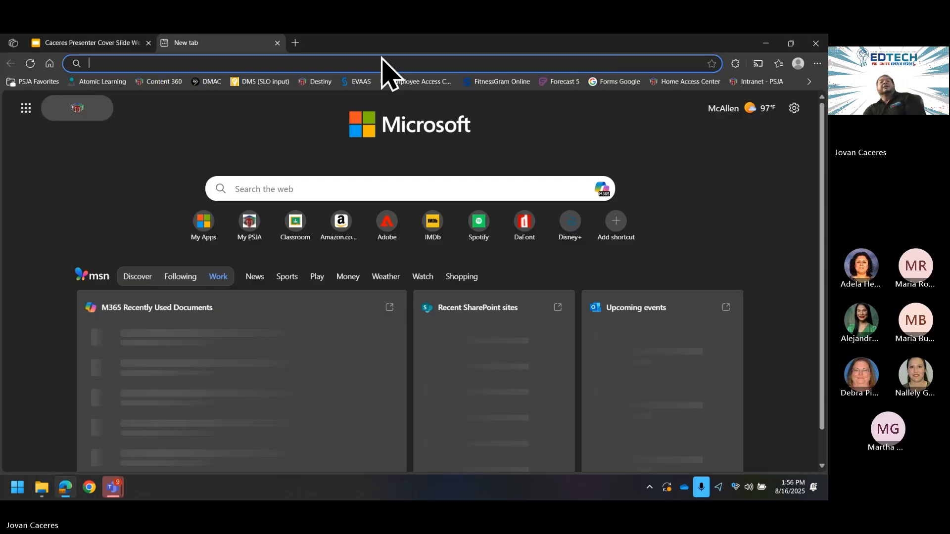
{"action": "left_click", "coordinate": [415, 61]}
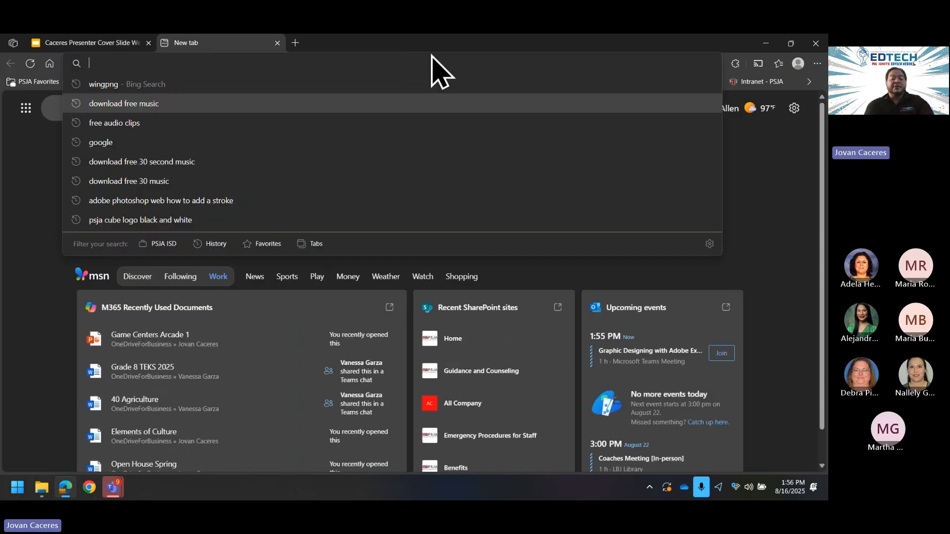
{"action": "type", "text": "adobe.com"}
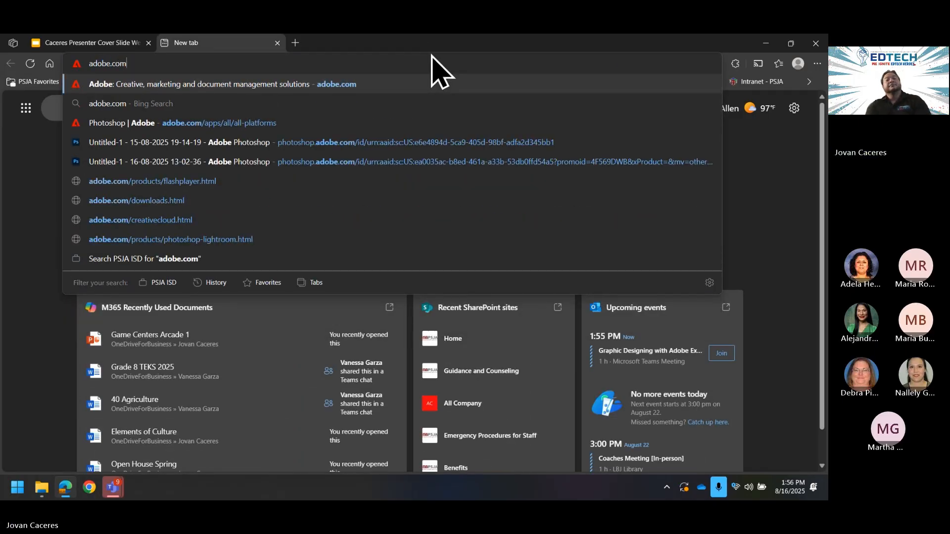
{"action": "key", "text": "Return"}
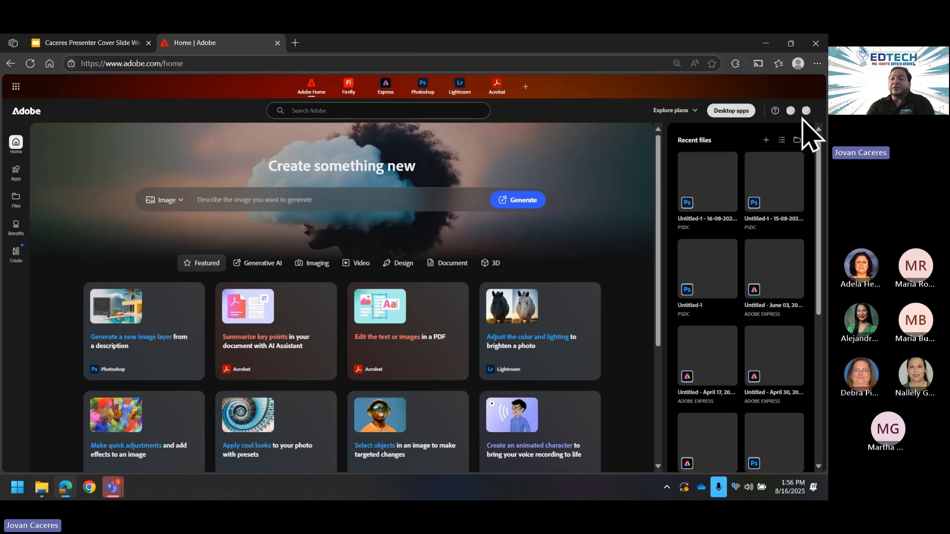
Step: Sign out of the Adobe account from the avatar menu
{"action": "left_click", "coordinate": [805, 111]}
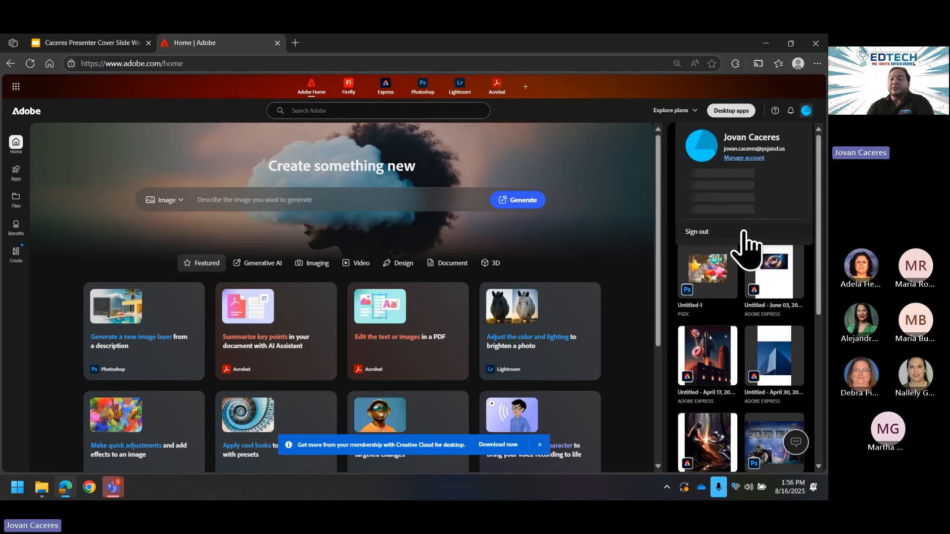
{"action": "left_click", "coordinate": [807, 111]}
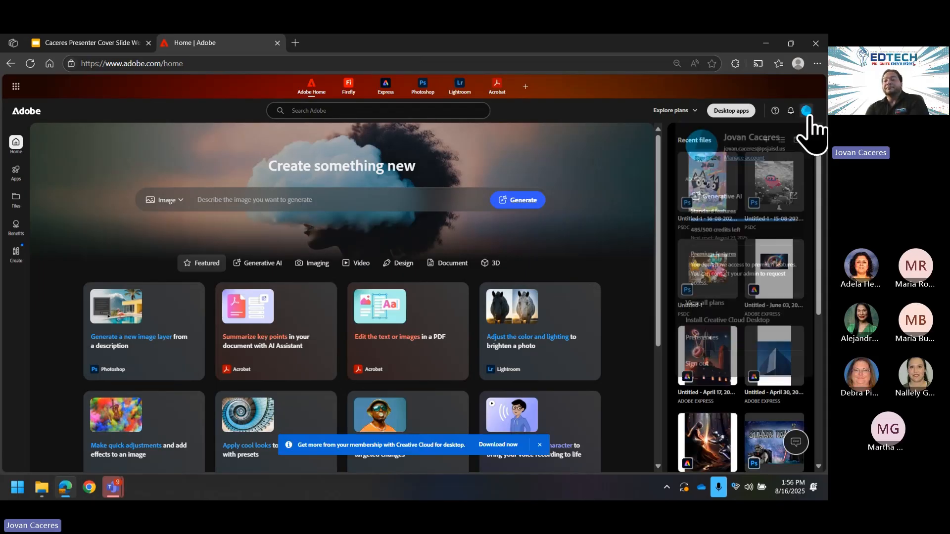
{"action": "left_click", "coordinate": [806, 111]}
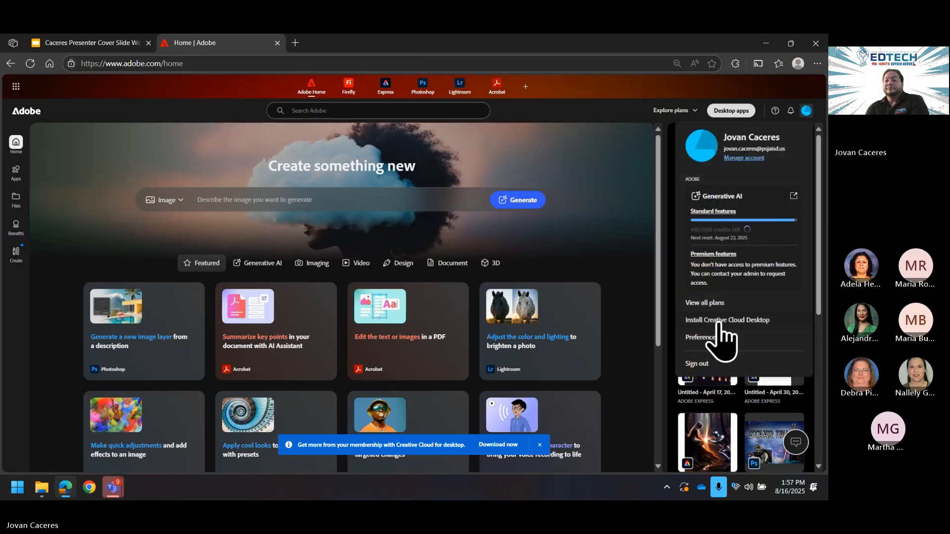
{"action": "left_click", "coordinate": [694, 365]}
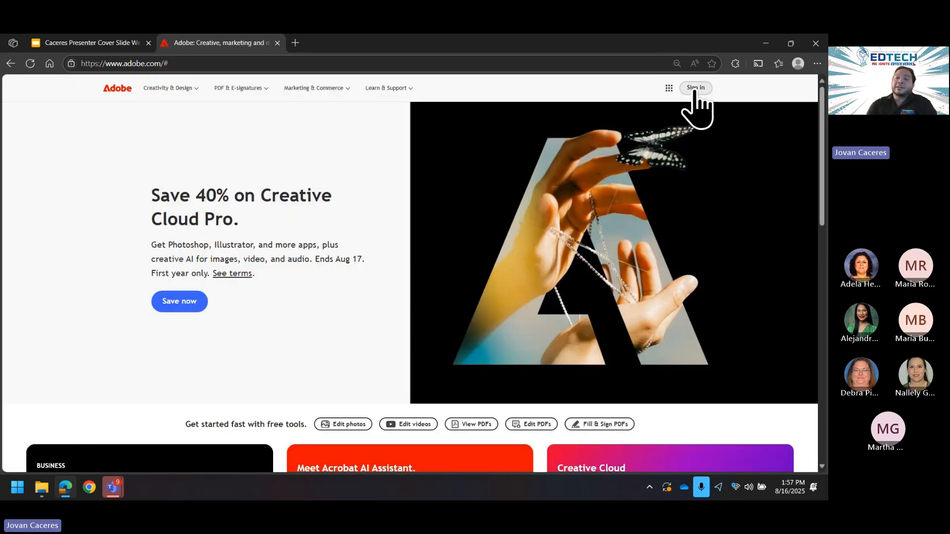
Step: Sign back in to Adobe with the saved school e-mail address
{"action": "left_click", "coordinate": [693, 93]}
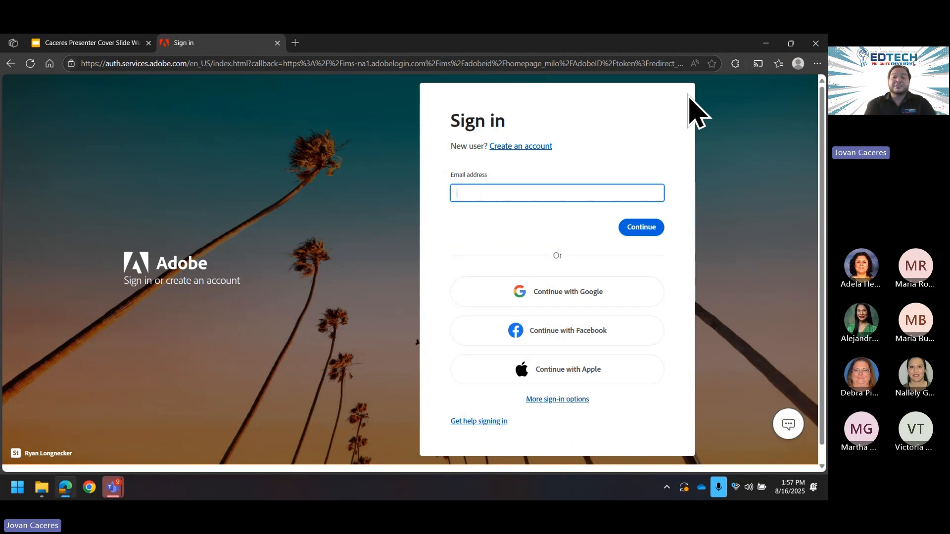
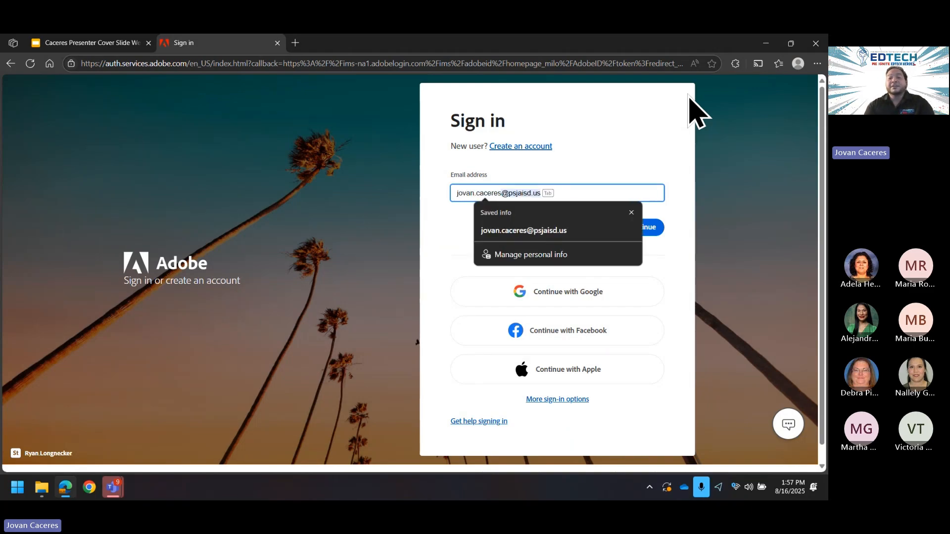
{"action": "key", "text": "Tab"}
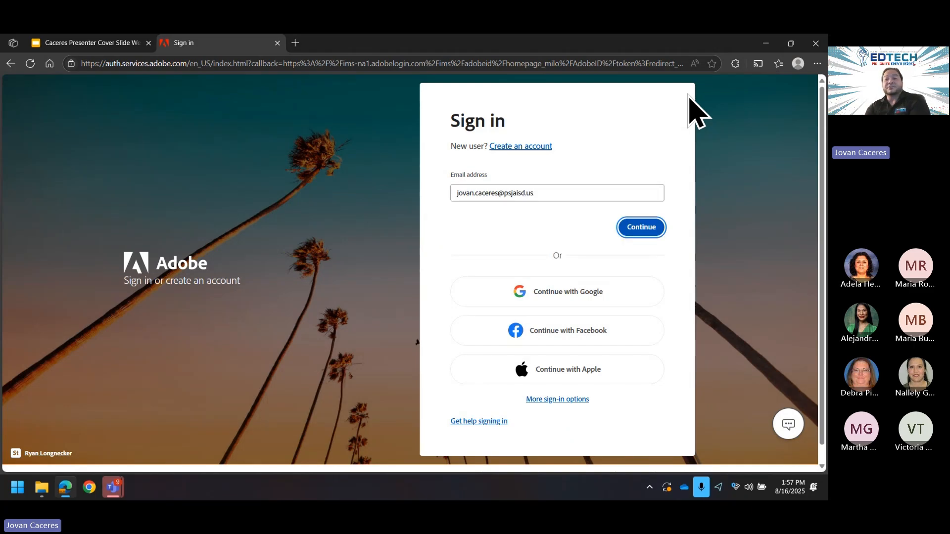
{"action": "left_click", "coordinate": [641, 227]}
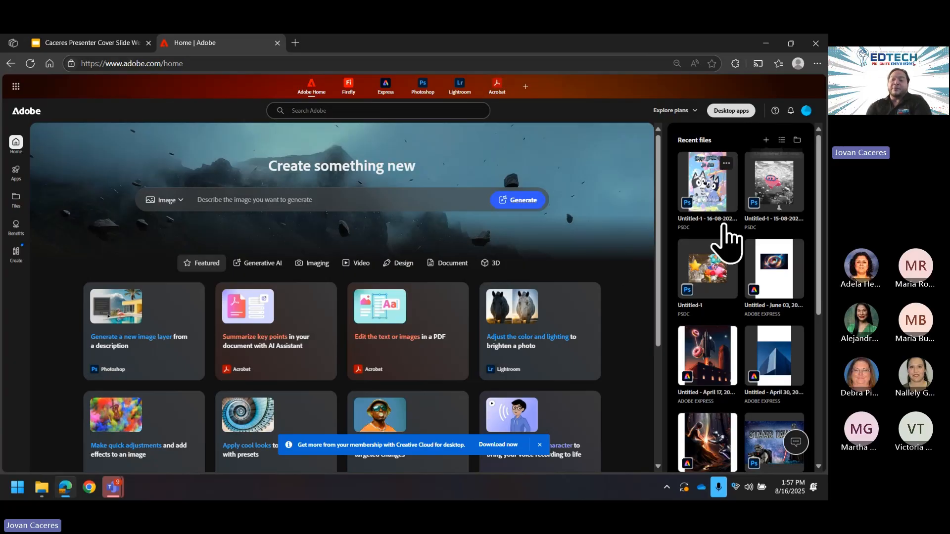
Step: Browse the recent files, then show the add-apps menu listing Fonts and View all apps
{"action": "scroll", "coordinate": [763, 261], "scroll_direction": "down", "scroll_amount": 6}
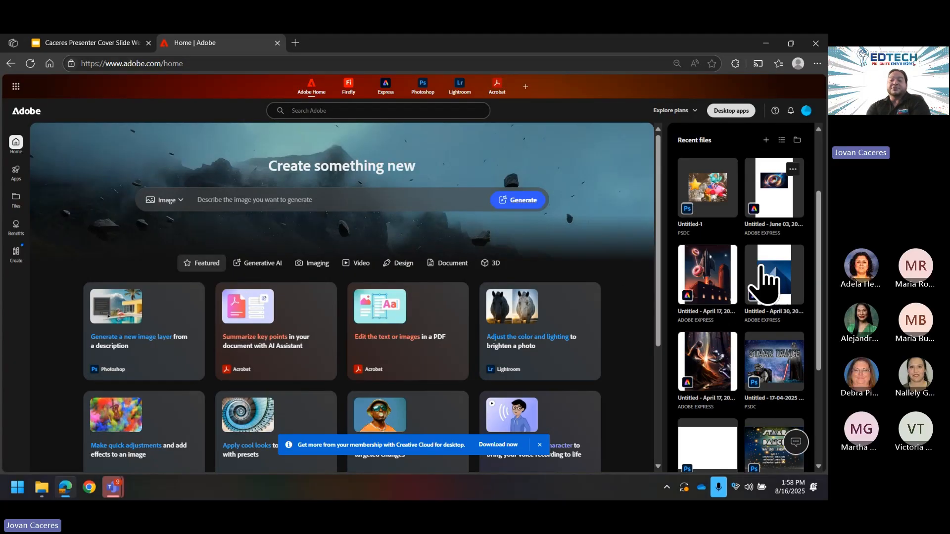
{"action": "scroll", "coordinate": [763, 317], "scroll_direction": "up", "scroll_amount": 6}
{"action": "scroll", "coordinate": [565, 194], "scroll_direction": "down", "scroll_amount": 4}
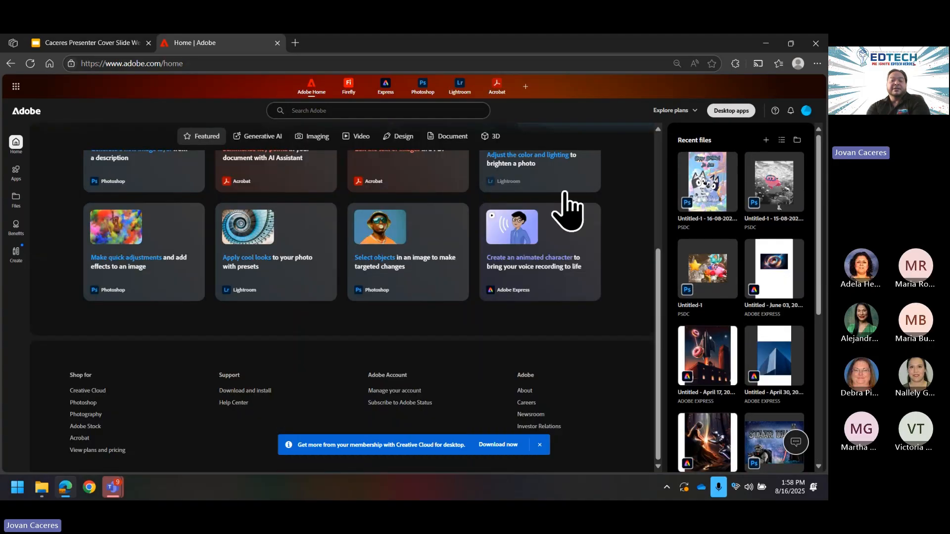
{"action": "scroll", "coordinate": [567, 211], "scroll_direction": "up", "scroll_amount": 4}
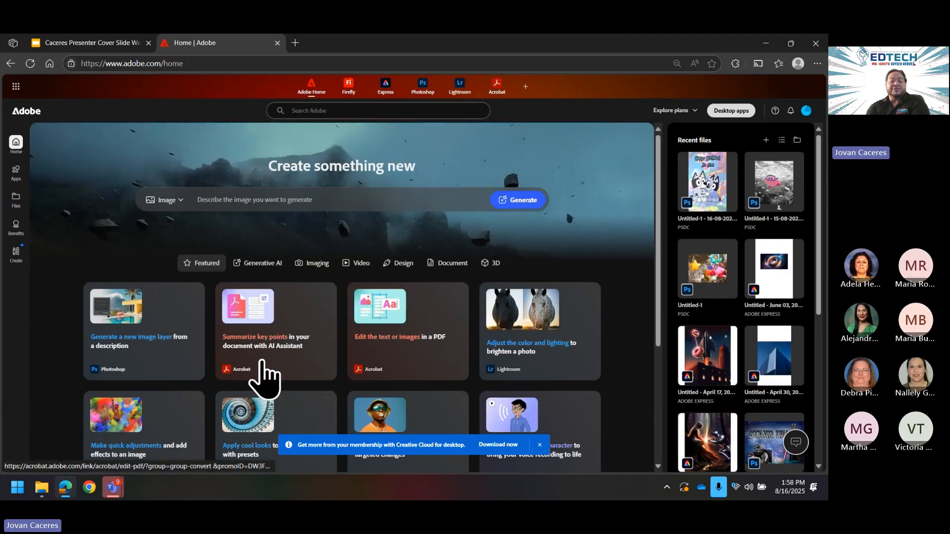
{"action": "scroll", "coordinate": [361, 377], "scroll_direction": "down", "scroll_amount": 2}
{"action": "scroll", "coordinate": [562, 304], "scroll_direction": "up", "scroll_amount": 2}
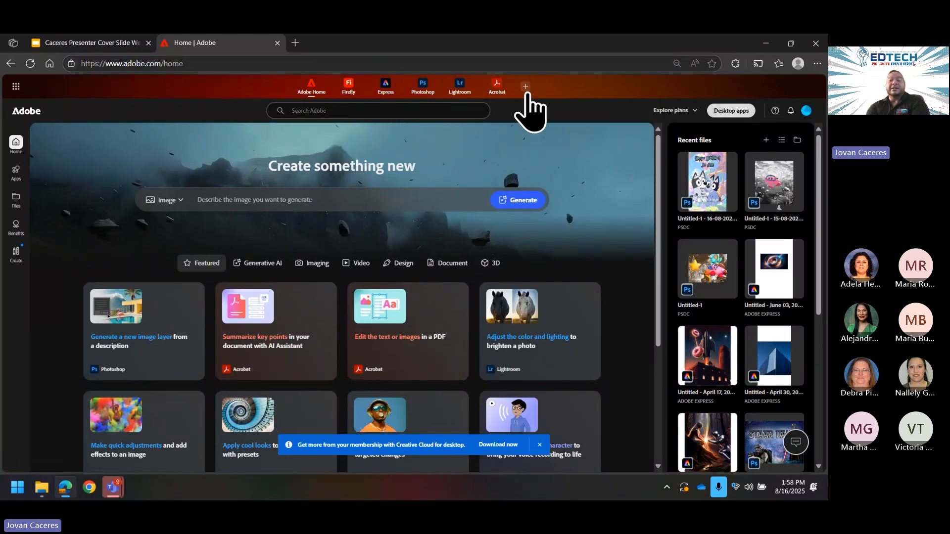
{"action": "left_click", "coordinate": [524, 90]}
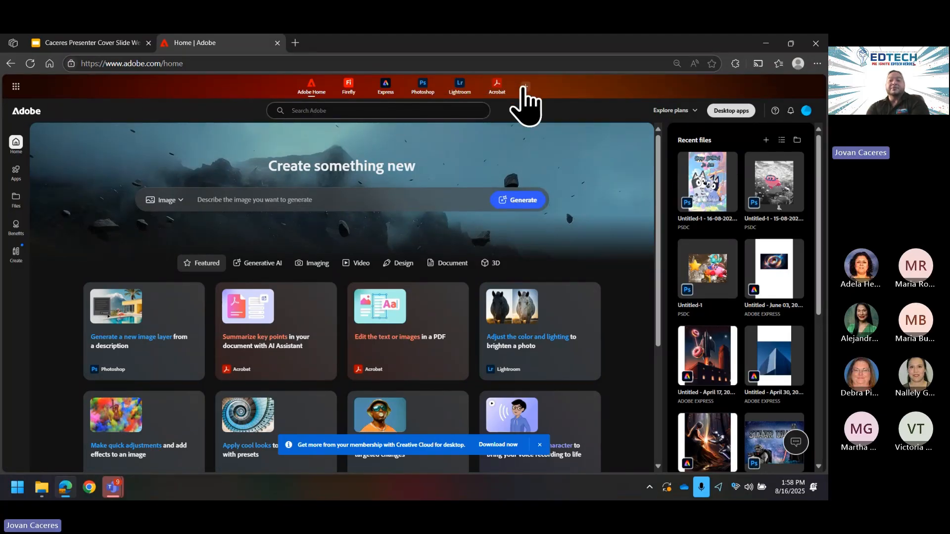
Step: Go to View all apps and scroll down through the full Adobe apps catalogue
{"action": "mouse_move", "coordinate": [526, 90]}
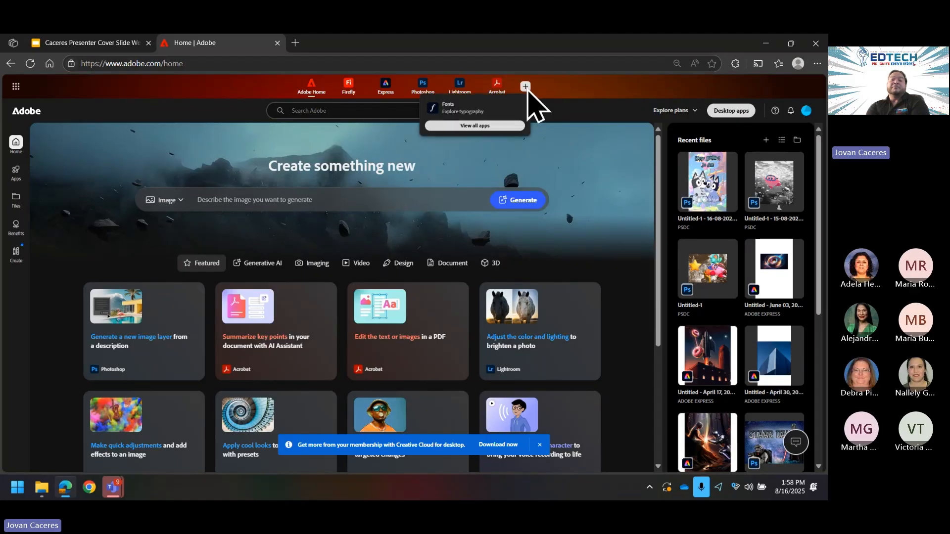
{"action": "left_click", "coordinate": [487, 130]}
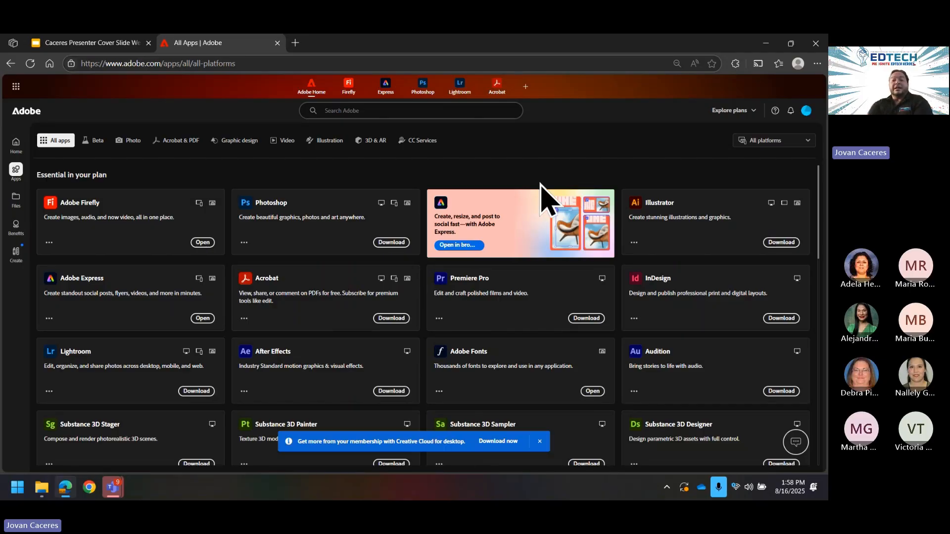
{"action": "scroll", "coordinate": [555, 232], "scroll_direction": "down", "scroll_amount": 2}
{"action": "scroll", "coordinate": [551, 239], "scroll_direction": "down", "scroll_amount": 10}
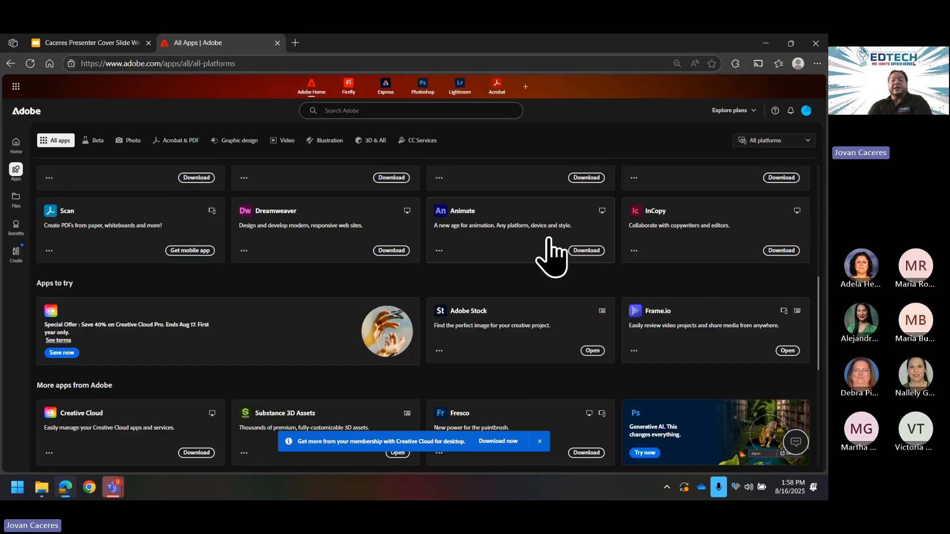
{"action": "scroll", "coordinate": [559, 256], "scroll_direction": "down", "scroll_amount": 2}
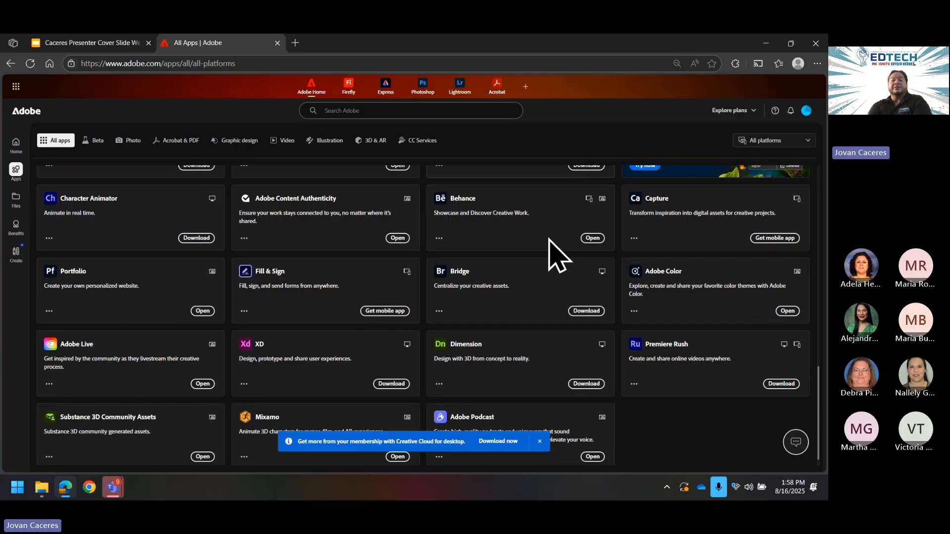
{"action": "scroll", "coordinate": [166, 292], "scroll_direction": "down", "scroll_amount": 1}
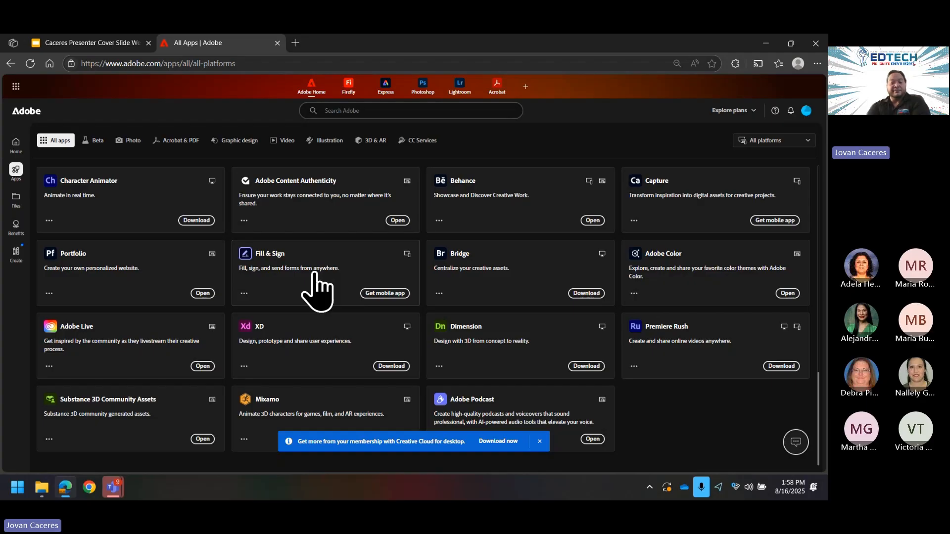
{"action": "scroll", "coordinate": [312, 291], "scroll_direction": "up", "scroll_amount": 10}
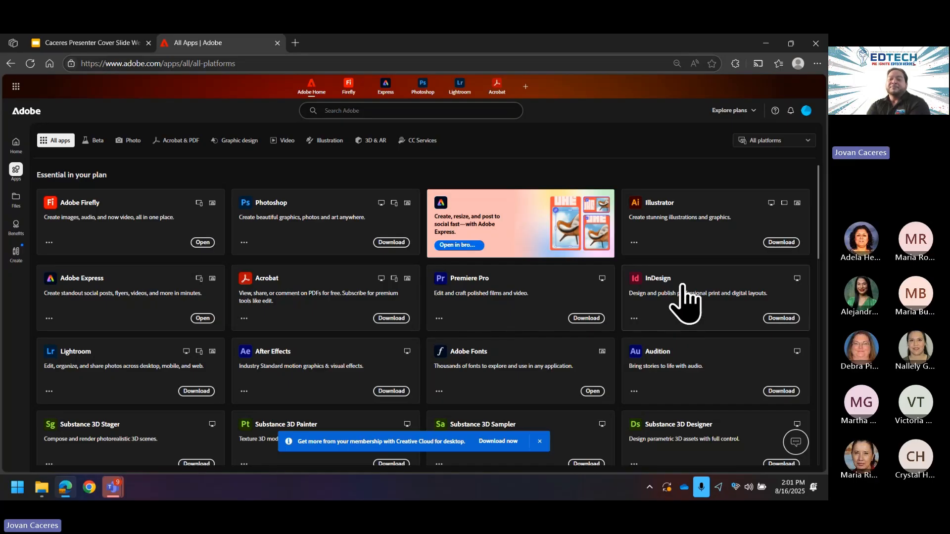
{"action": "scroll", "coordinate": [686, 287], "scroll_direction": "down", "scroll_amount": 2}
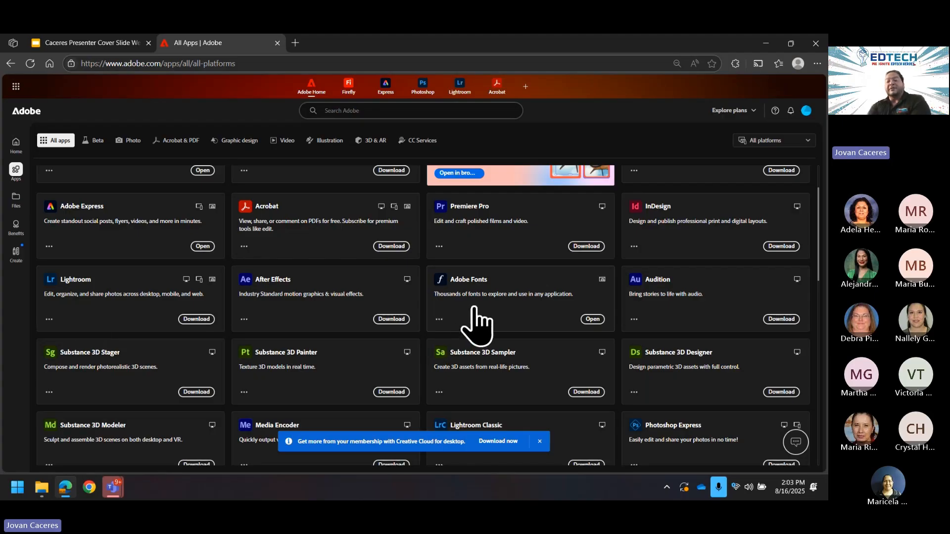
{"action": "scroll", "coordinate": [707, 346], "scroll_direction": "down", "scroll_amount": 1}
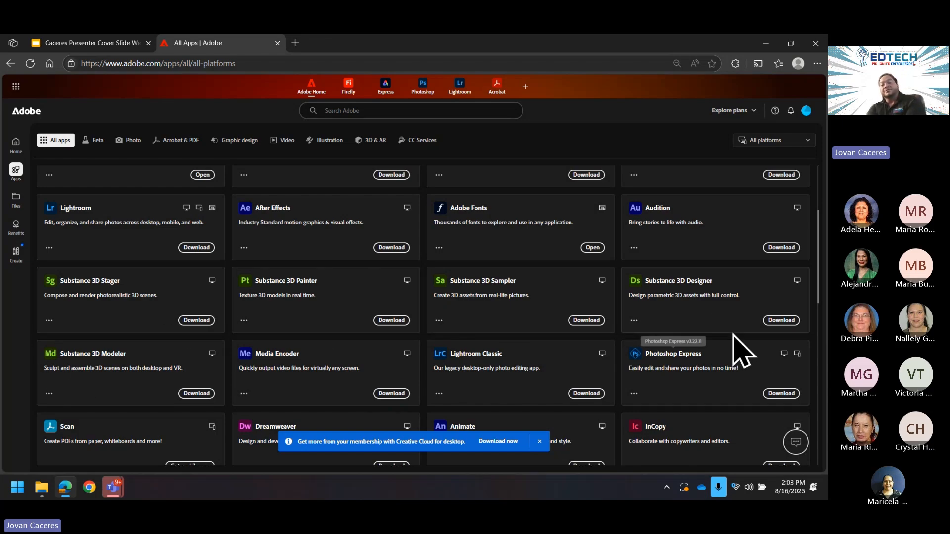
{"action": "scroll", "coordinate": [691, 327], "scroll_direction": "down", "scroll_amount": 1}
{"action": "scroll", "coordinate": [569, 324], "scroll_direction": "down", "scroll_amount": 1}
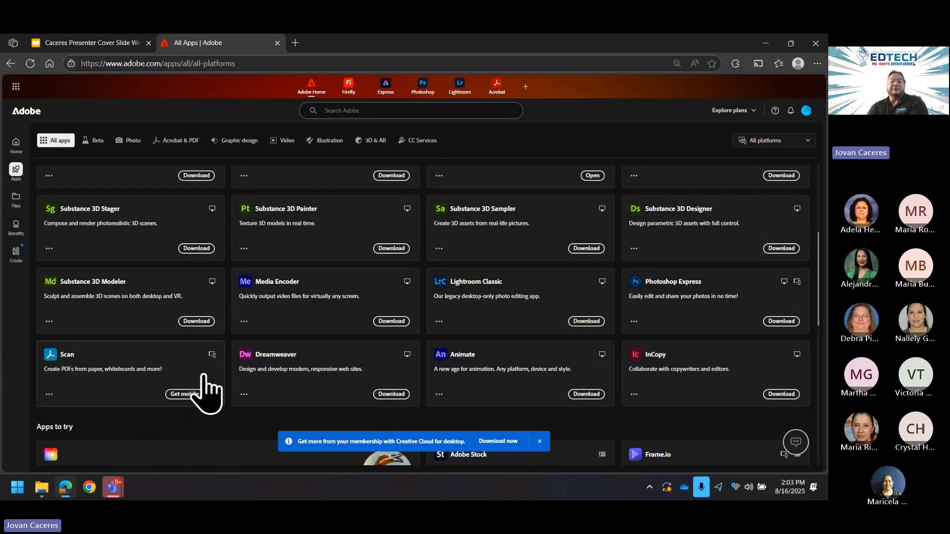
{"action": "scroll", "coordinate": [389, 376], "scroll_direction": "down", "scroll_amount": 2}
{"action": "scroll", "coordinate": [396, 382], "scroll_direction": "down", "scroll_amount": 4}
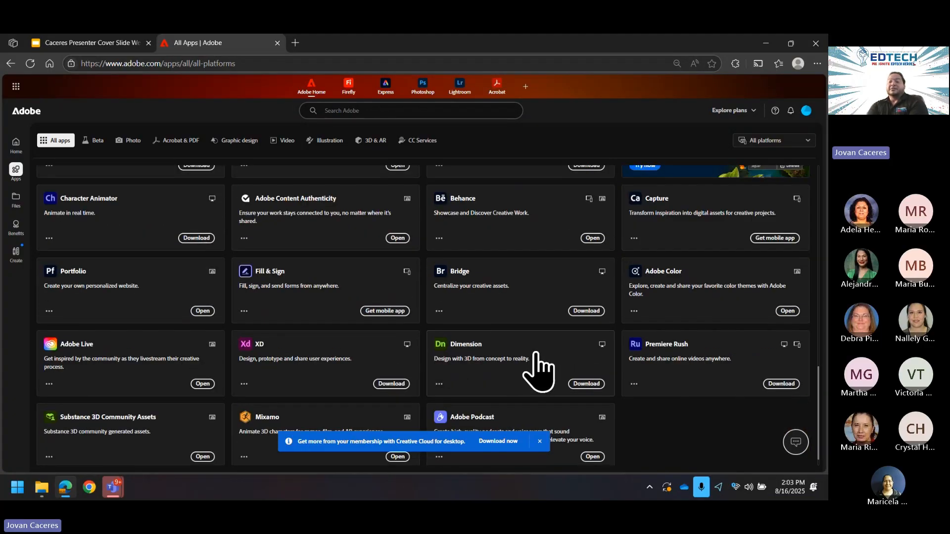
{"action": "scroll", "coordinate": [525, 371], "scroll_direction": "down", "scroll_amount": 1}
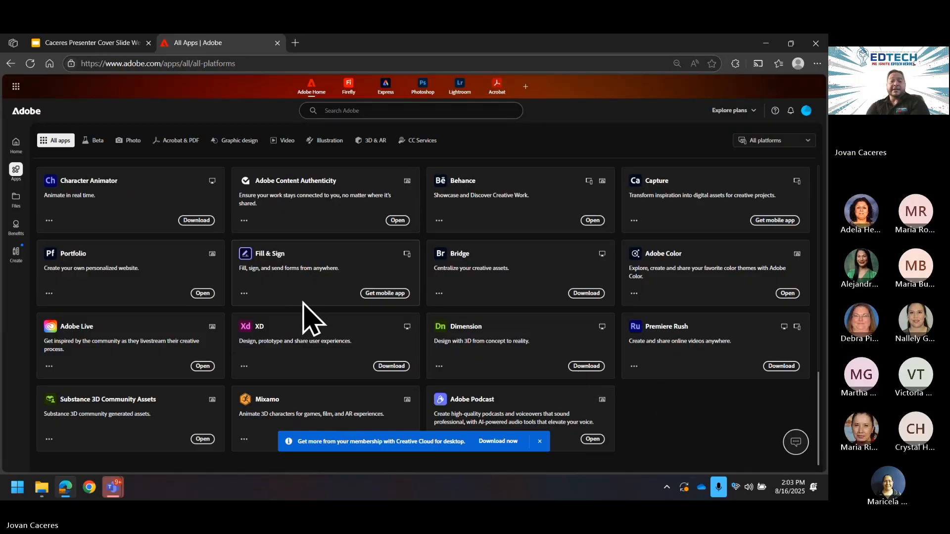
{"action": "scroll", "coordinate": [572, 271], "scroll_direction": "up", "scroll_amount": 2}
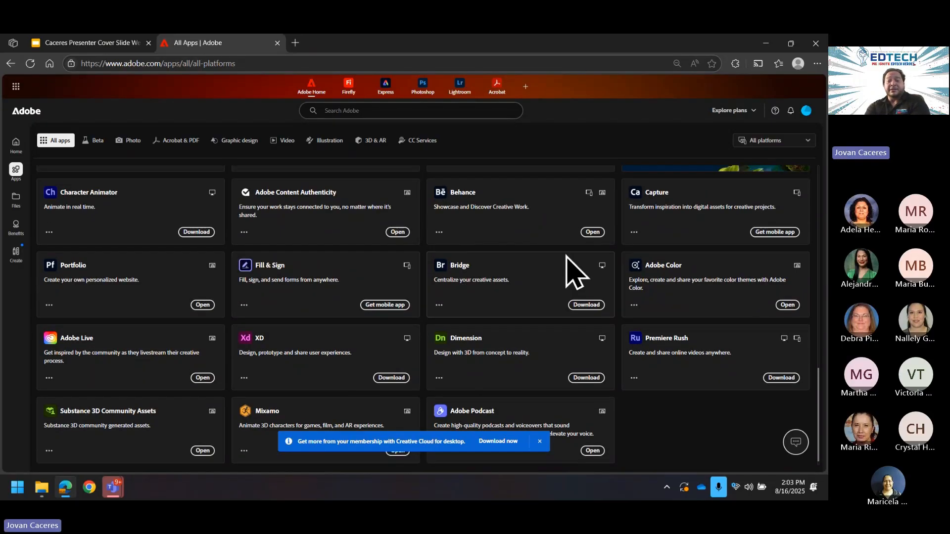
{"action": "scroll", "coordinate": [584, 272], "scroll_direction": "up", "scroll_amount": 4}
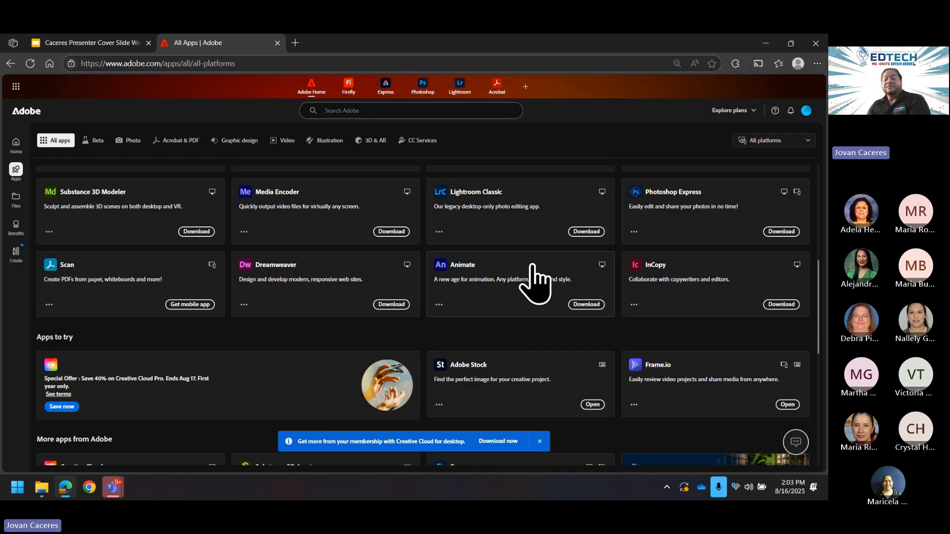
{"action": "scroll", "coordinate": [478, 327], "scroll_direction": "up", "scroll_amount": 6}
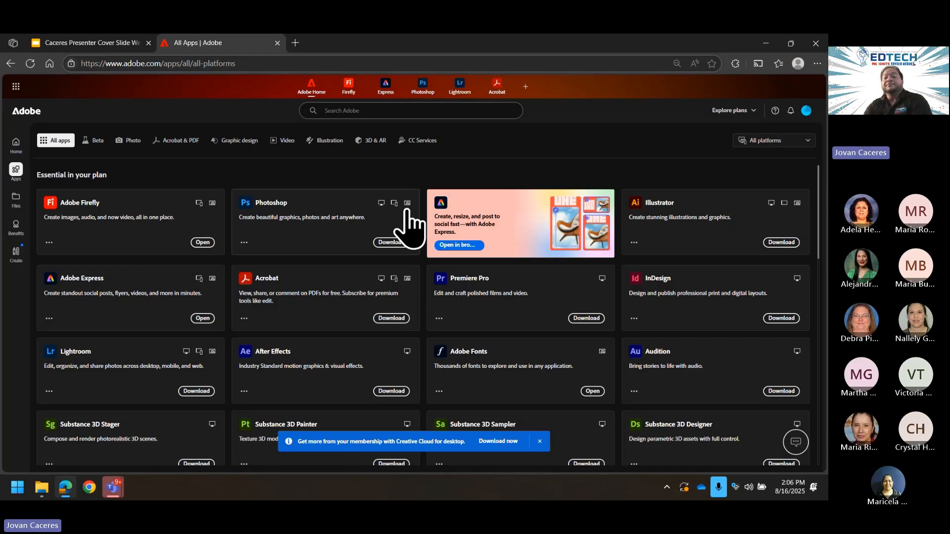
{"action": "scroll", "coordinate": [700, 314], "scroll_direction": "down", "scroll_amount": 3}
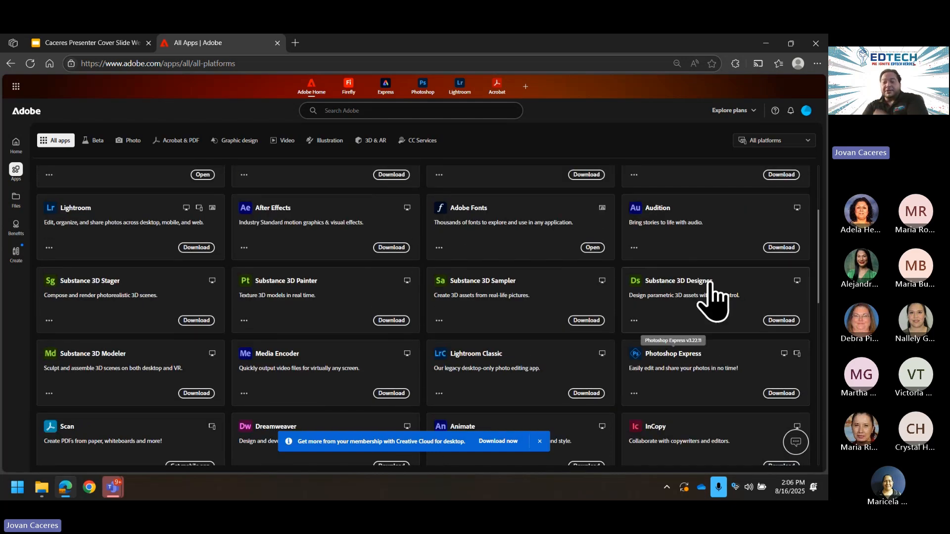
{"action": "scroll", "coordinate": [325, 250], "scroll_direction": "up", "scroll_amount": 3}
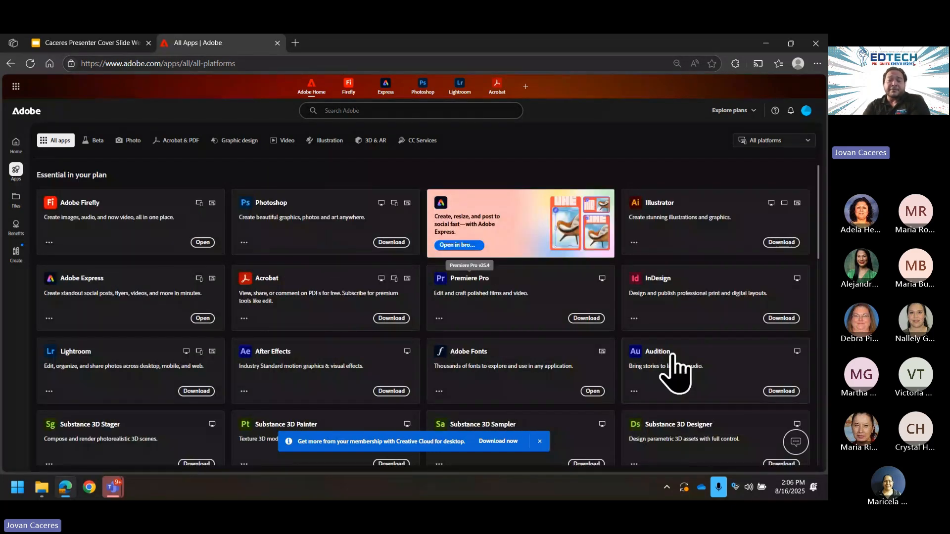
{"action": "scroll", "coordinate": [502, 318], "scroll_direction": "down", "scroll_amount": 3}
{"action": "scroll", "coordinate": [357, 229], "scroll_direction": "up", "scroll_amount": 3}
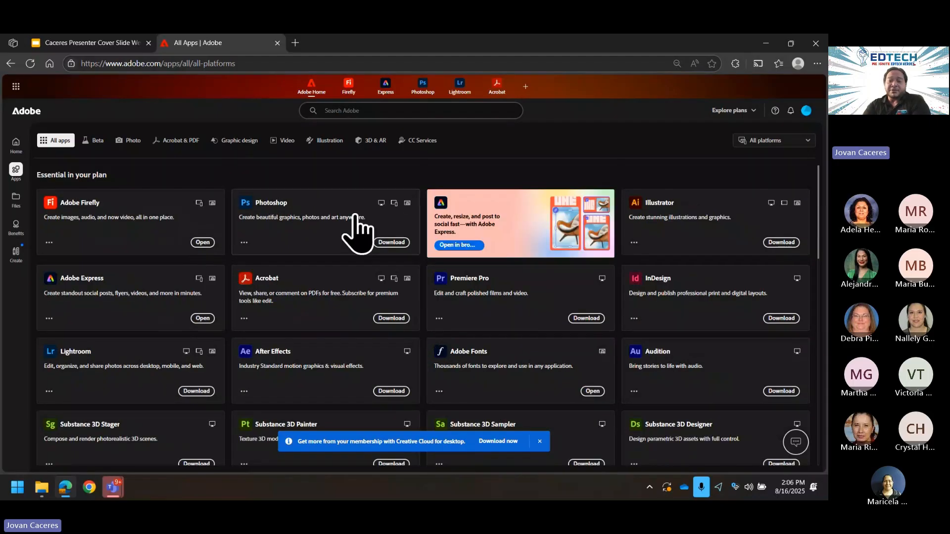
{"action": "scroll", "coordinate": [697, 307], "scroll_direction": "down", "scroll_amount": 4}
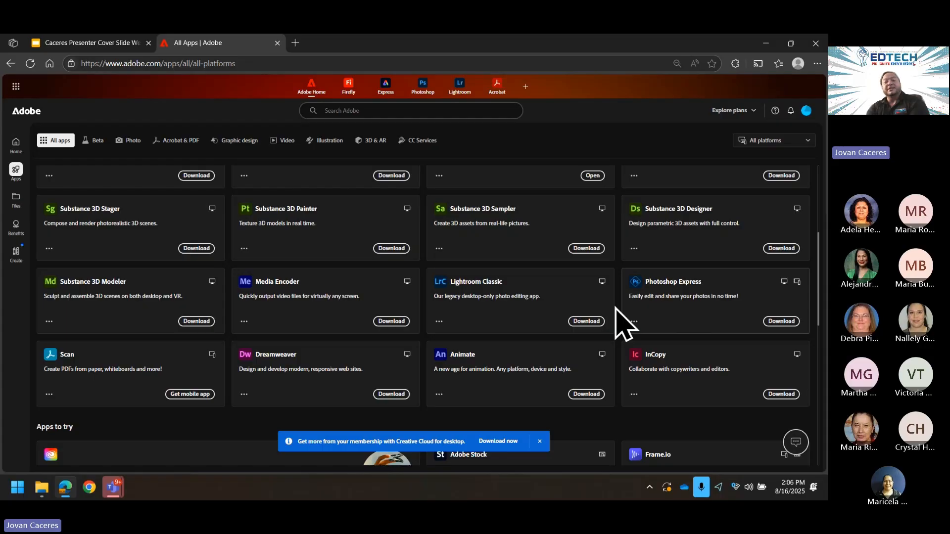
{"action": "scroll", "coordinate": [616, 307], "scroll_direction": "up", "scroll_amount": 4}
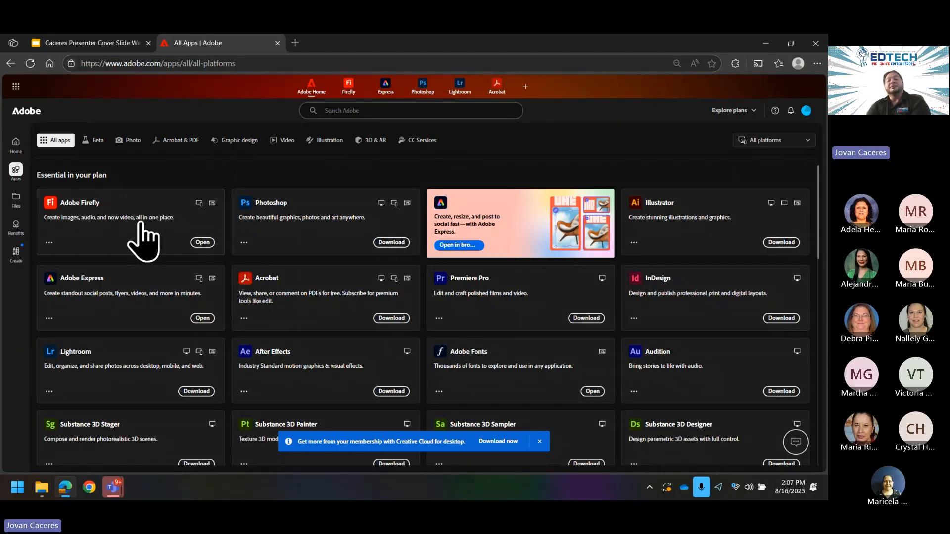
Step: Open the Adobe Firefly product page and launch Firefly in a new tab
{"action": "left_click", "coordinate": [143, 229]}
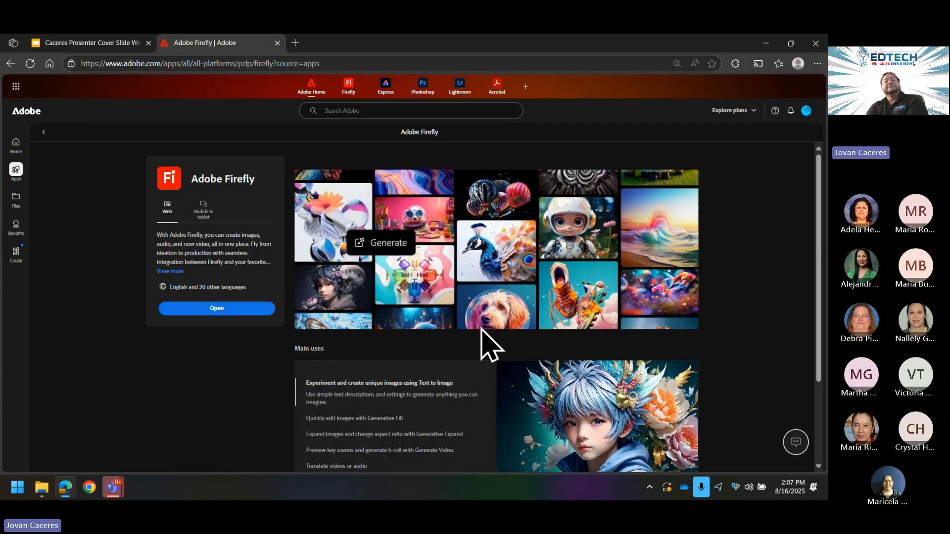
{"action": "left_click", "coordinate": [248, 313]}
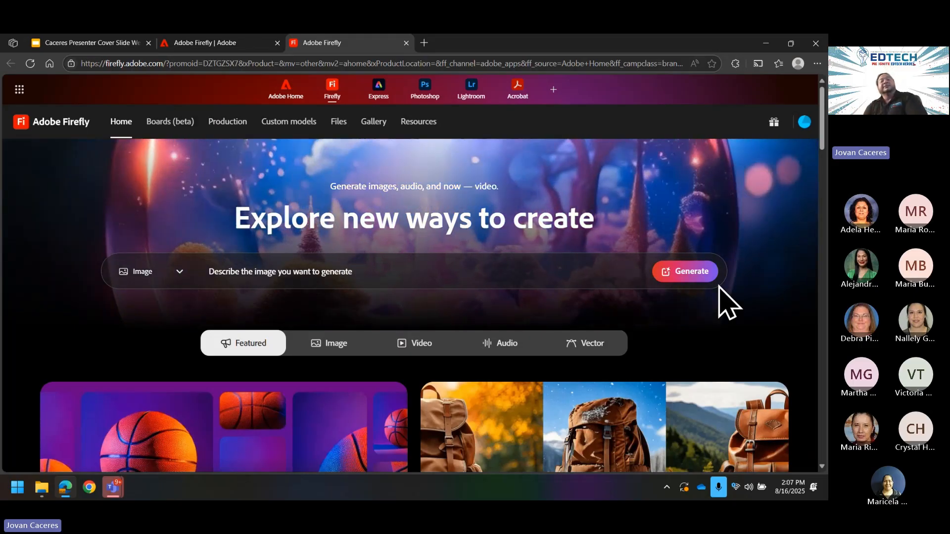
Step: Generate images from the prompt 'Donuts fighting spacecraft in outerspace with broken moon in background'
{"action": "left_click", "coordinate": [343, 275]}
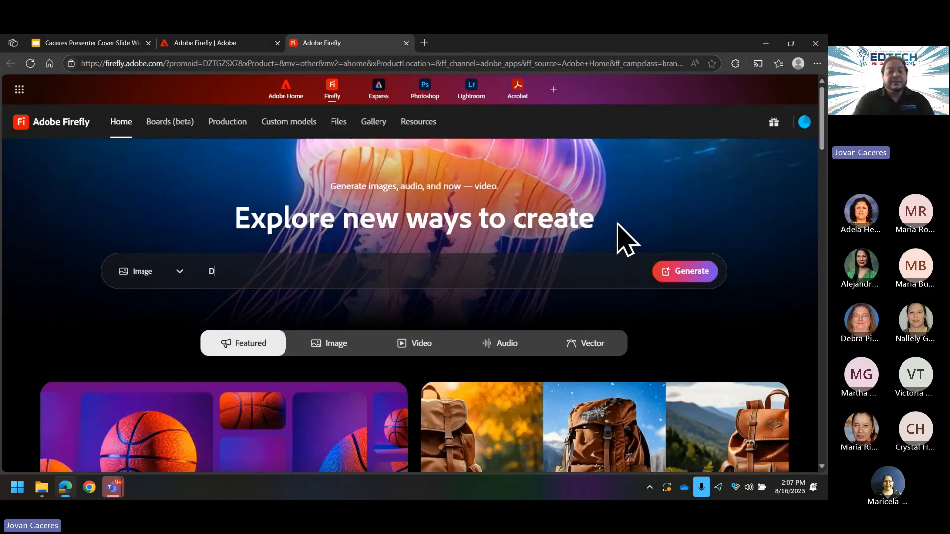
{"action": "type", "text": "Donuts fih"}
{"action": "key", "text": "BackSpace"}
{"action": "type", "text": "gh"}
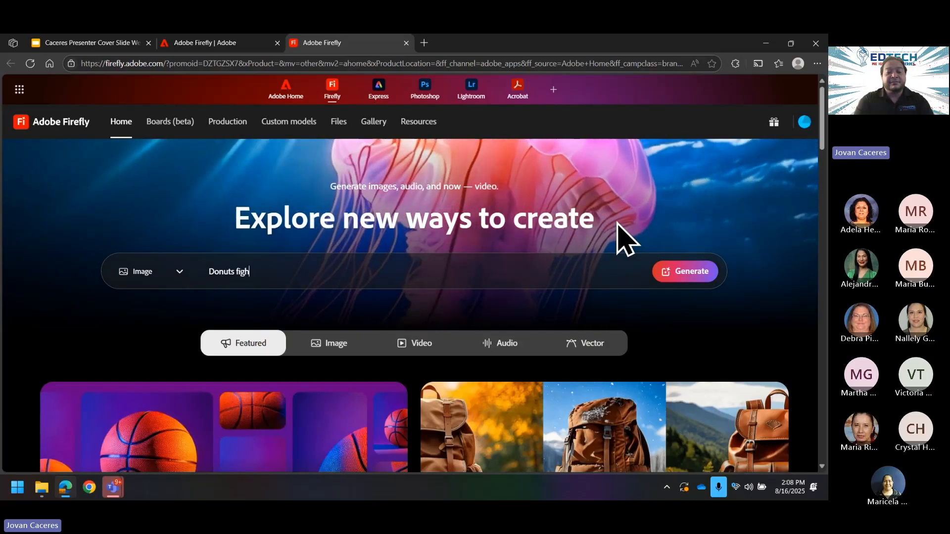
{"action": "type", "text": "ting space"}
{"action": "key", "text": "BackSpace"}
{"action": "type", "text": "cra"}
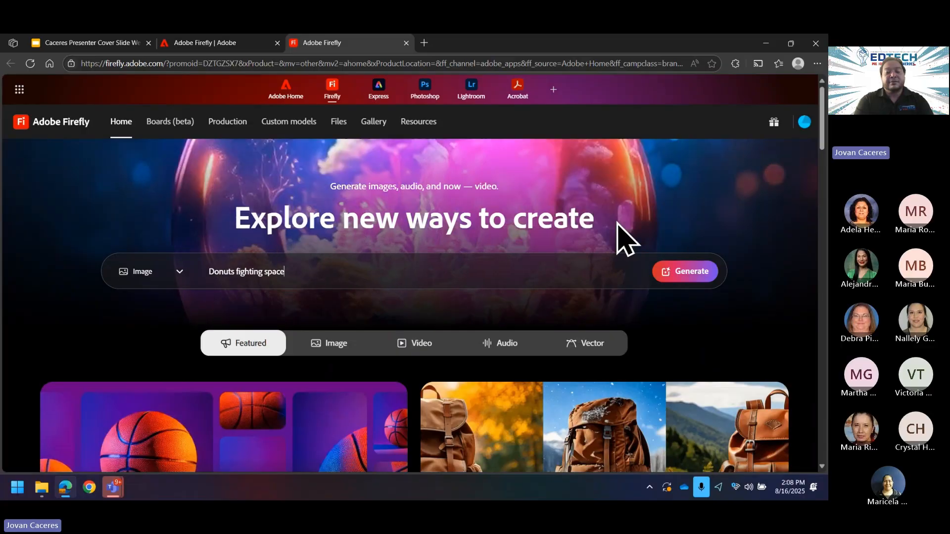
{"action": "type", "text": "ft in out"}
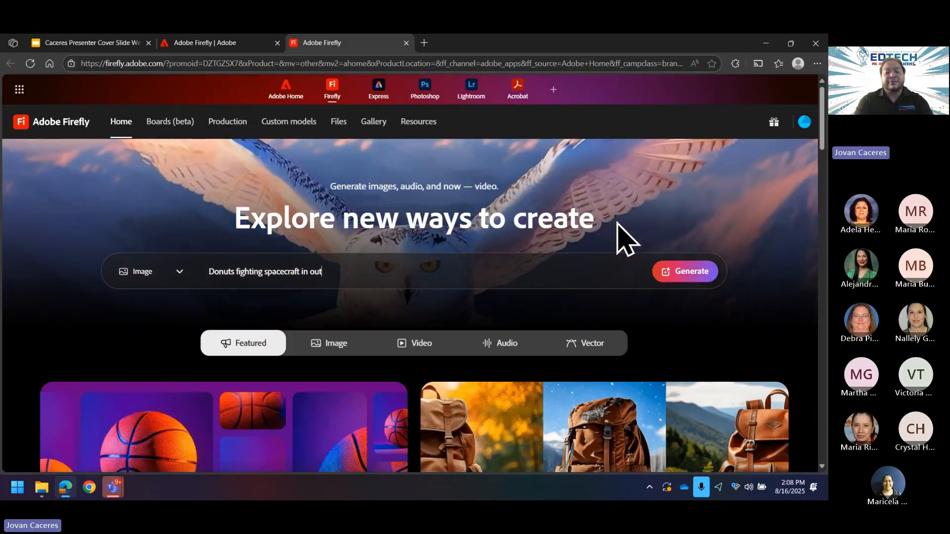
{"action": "type", "text": "erspace "}
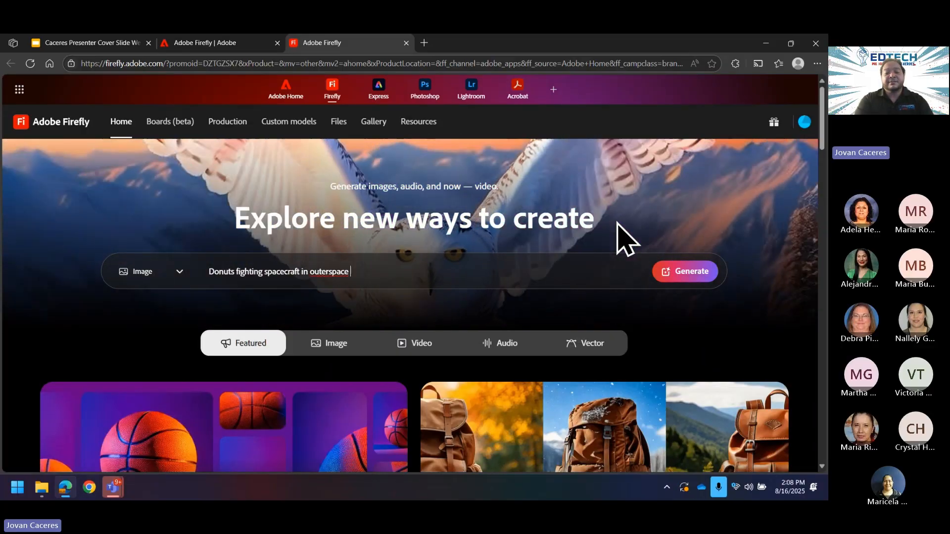
{"action": "type", "text": "with broken"}
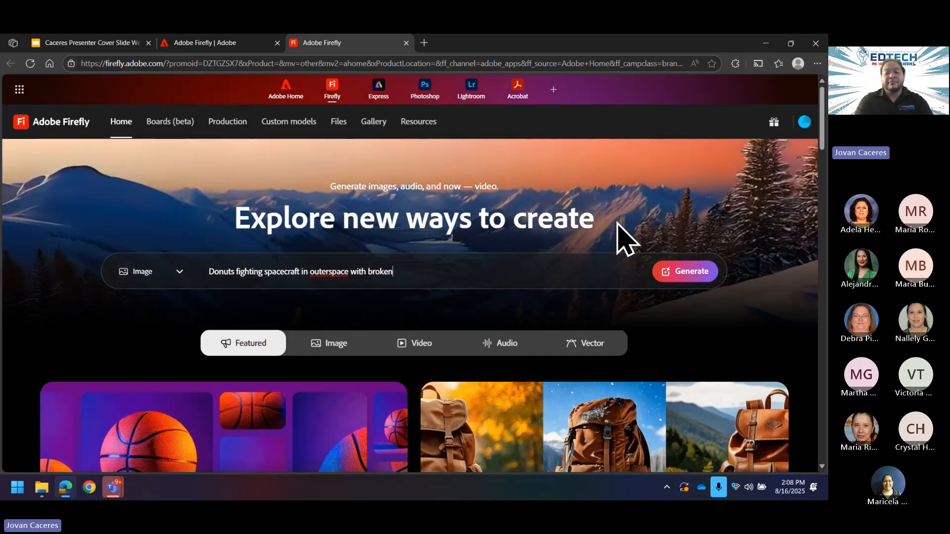
{"action": "type", "text": " moon in background"}
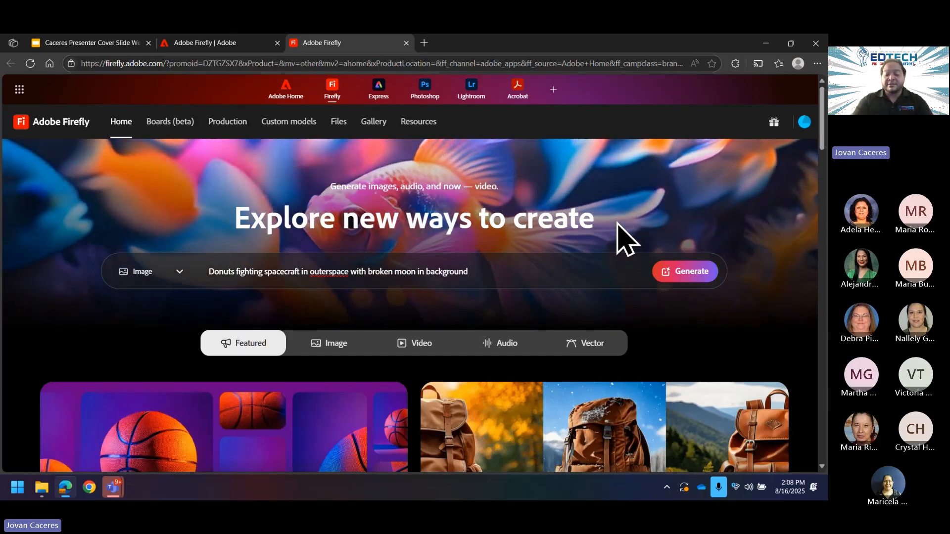
{"action": "key", "text": "Return"}
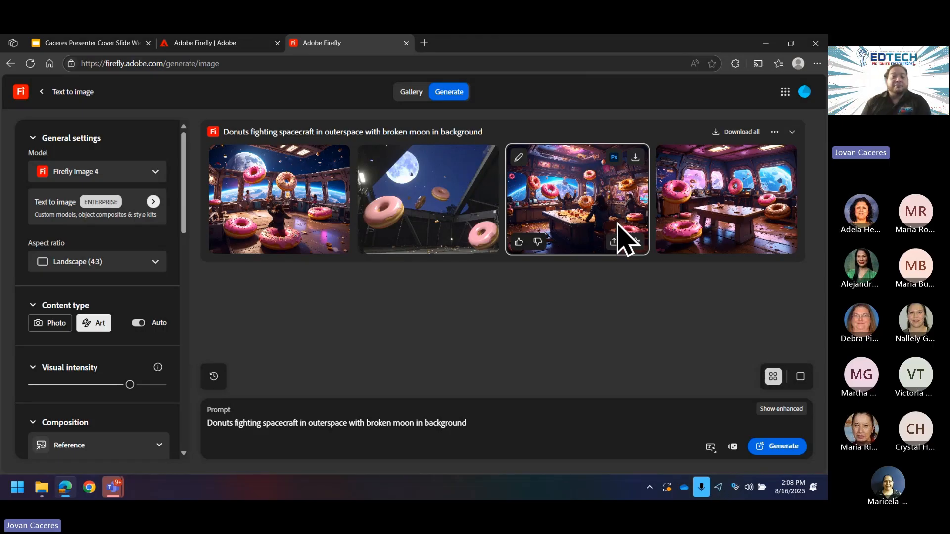
{"action": "scroll", "coordinate": [135, 282], "scroll_direction": "down", "scroll_amount": 3}
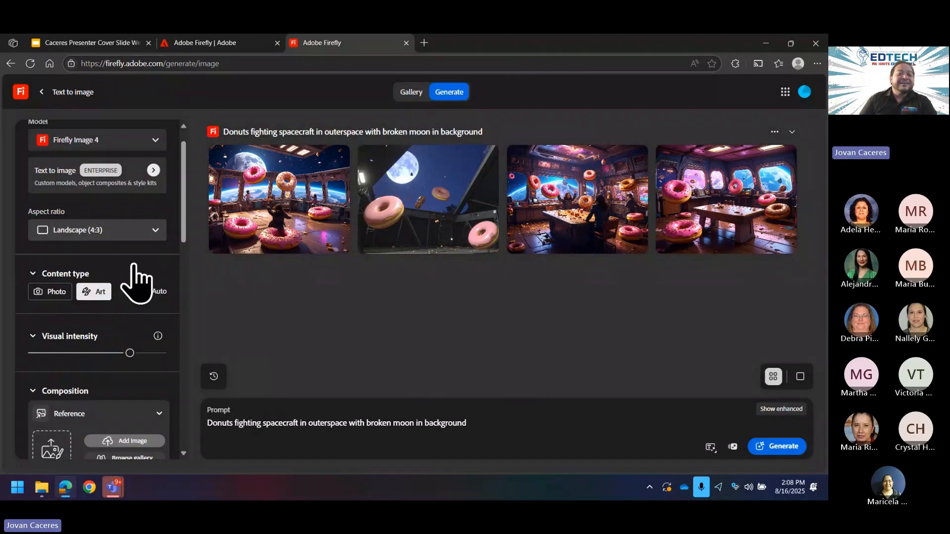
{"action": "scroll", "coordinate": [135, 282], "scroll_direction": "down", "scroll_amount": 5}
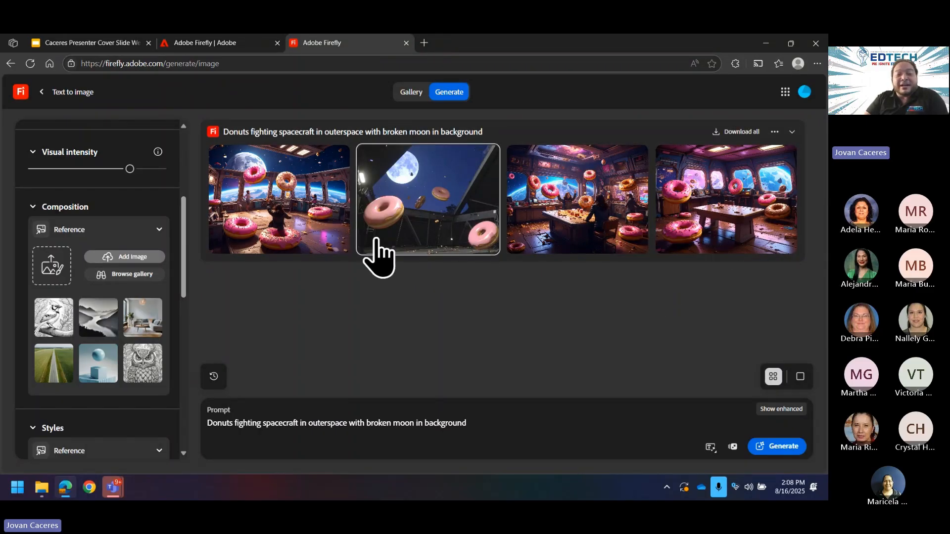
{"action": "scroll", "coordinate": [128, 311], "scroll_direction": "down", "scroll_amount": 8}
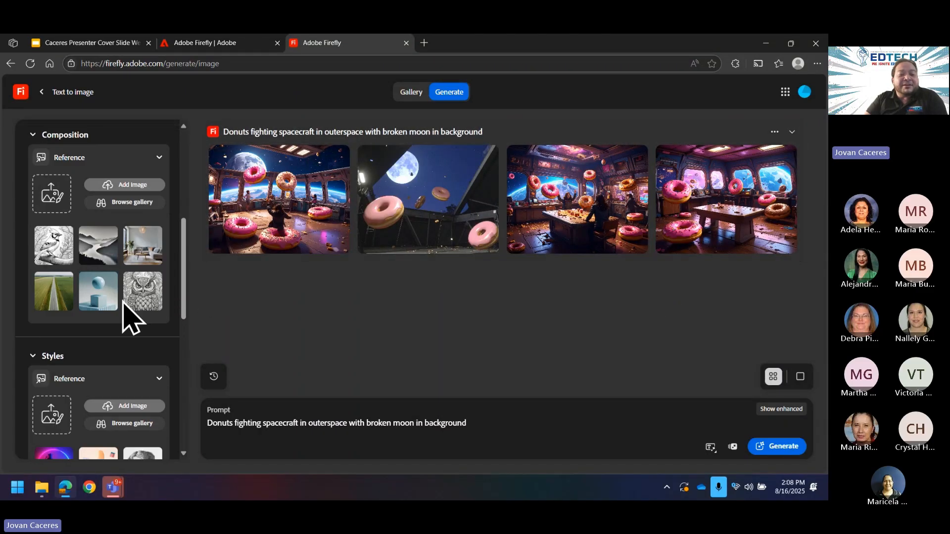
{"action": "scroll", "coordinate": [109, 312], "scroll_direction": "down", "scroll_amount": 10}
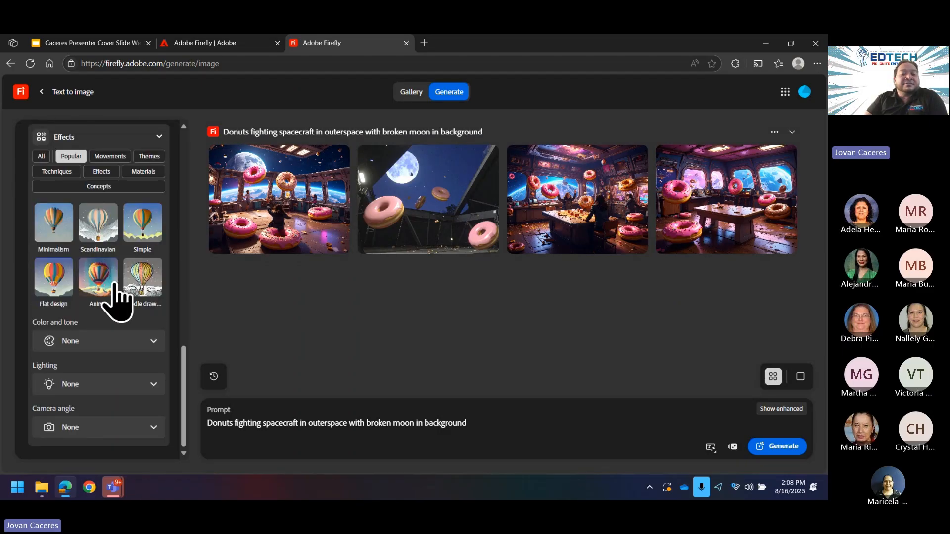
{"action": "scroll", "coordinate": [115, 302], "scroll_direction": "up", "scroll_amount": 12}
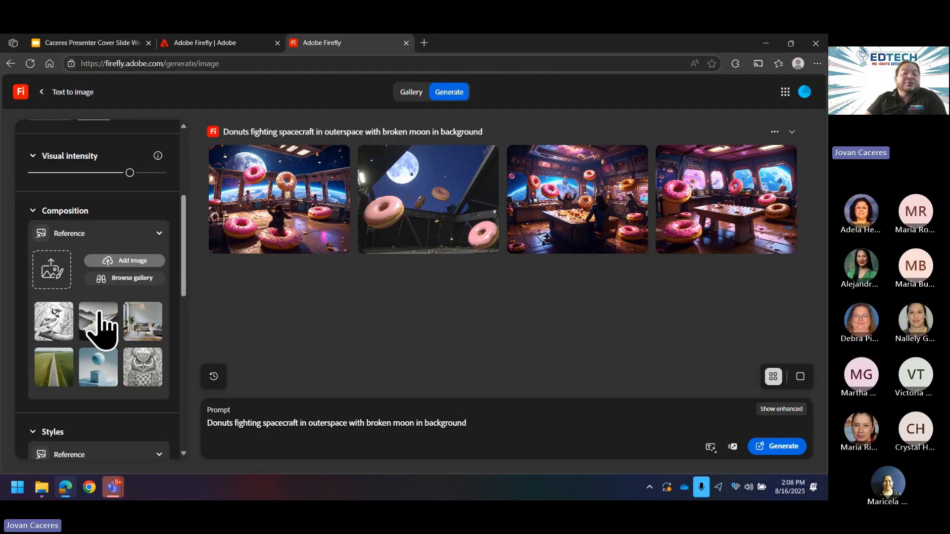
{"action": "scroll", "coordinate": [101, 327], "scroll_direction": "down", "scroll_amount": 8}
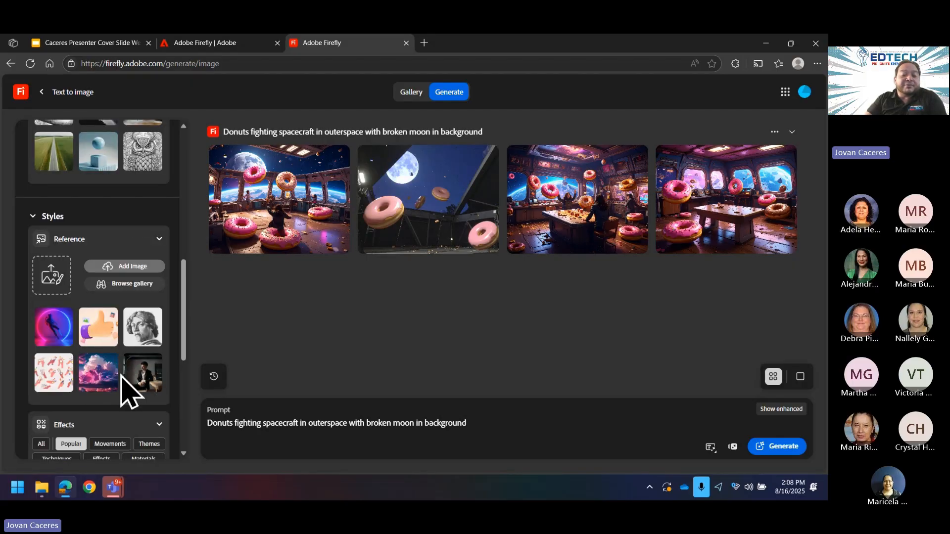
{"action": "scroll", "coordinate": [121, 381], "scroll_direction": "up", "scroll_amount": 8}
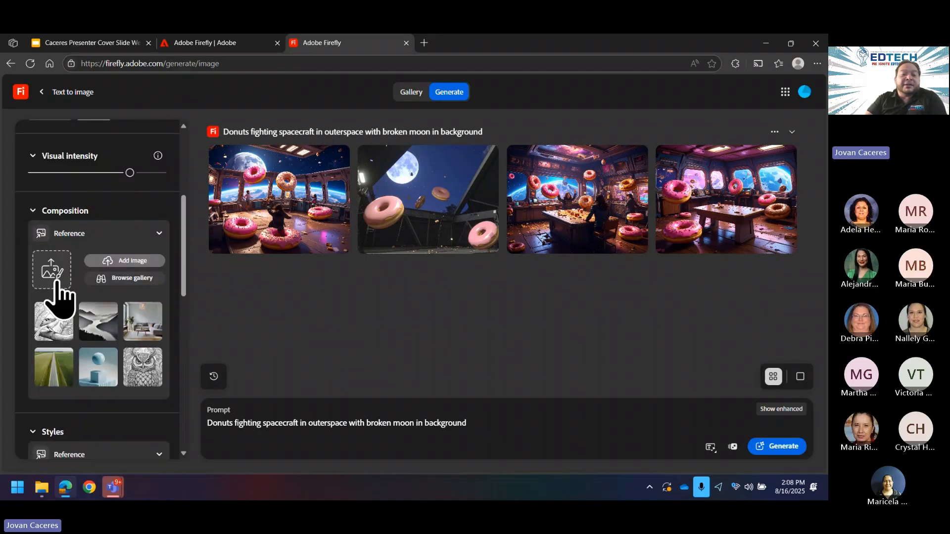
Step: Upload the Kirby wallpaper from this device as the Composition reference image
{"action": "left_click", "coordinate": [119, 261]}
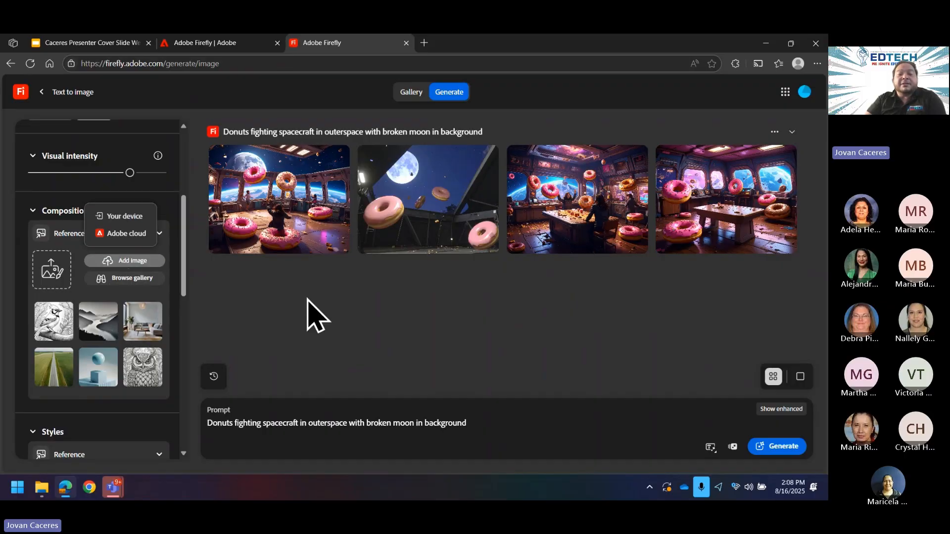
{"action": "left_click", "coordinate": [117, 218]}
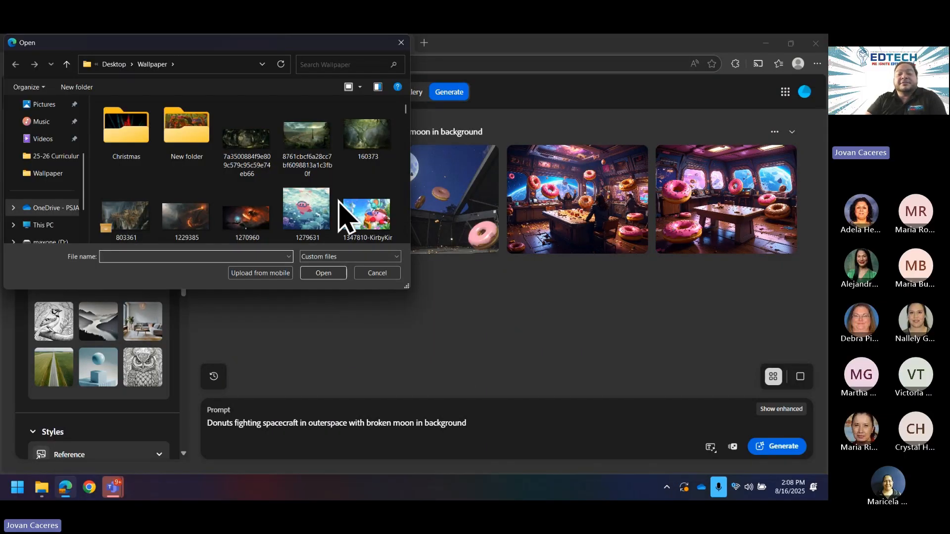
{"action": "left_click", "coordinate": [366, 221]}
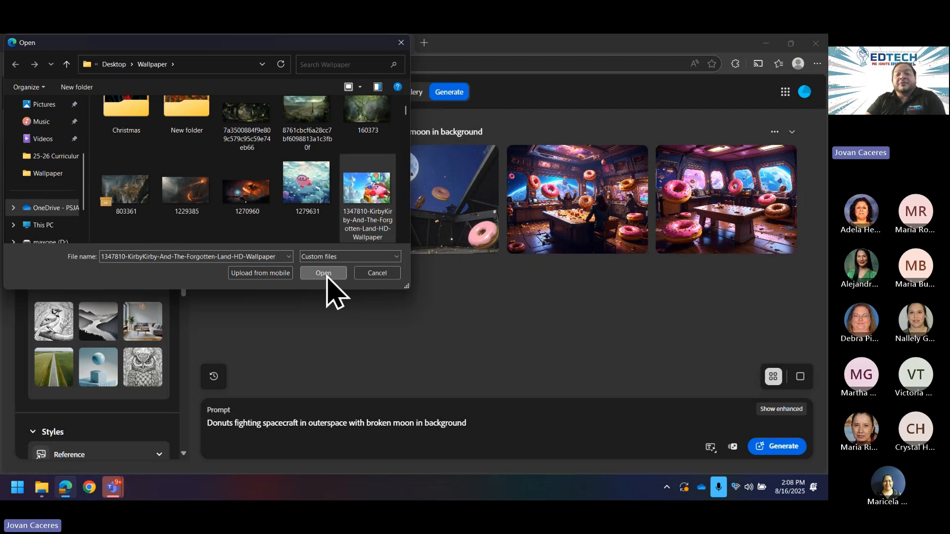
{"action": "left_click", "coordinate": [324, 274]}
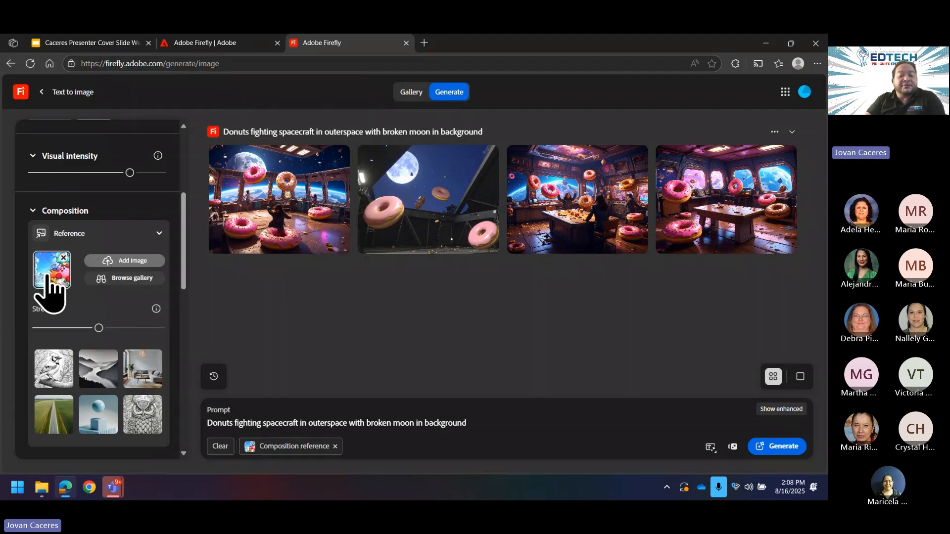
Step: Minimize Edge, open the desktop Wallpaper folder and preview the Kirby wallpaper in Photos
{"action": "mouse_move", "coordinate": [41, 487]}
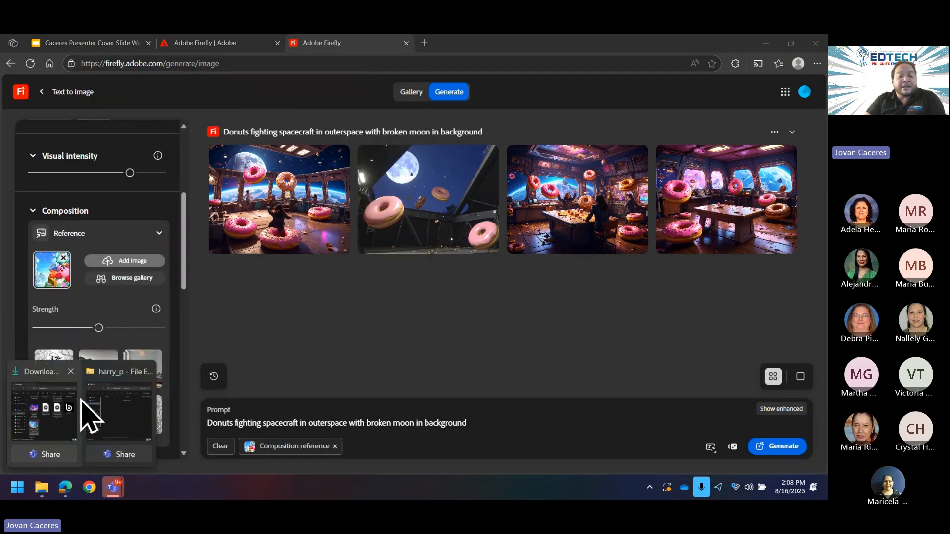
{"action": "mouse_move", "coordinate": [94, 430]}
{"action": "mouse_move", "coordinate": [59, 435]}
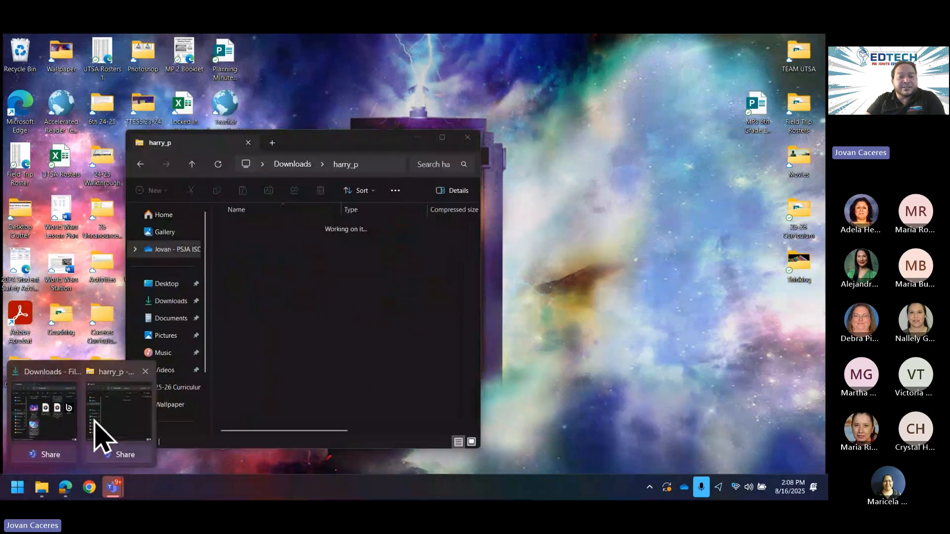
{"action": "left_click", "coordinate": [94, 430]}
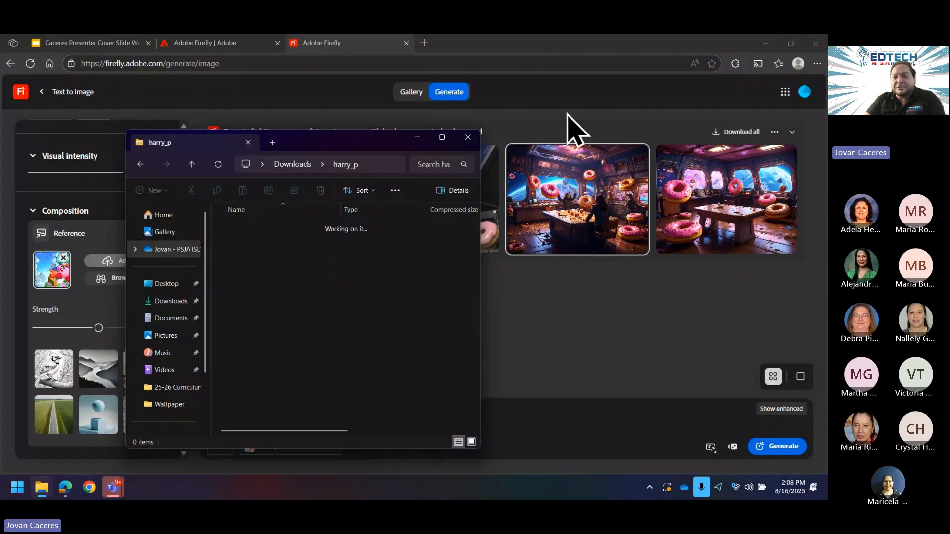
{"action": "left_click", "coordinate": [766, 44]}
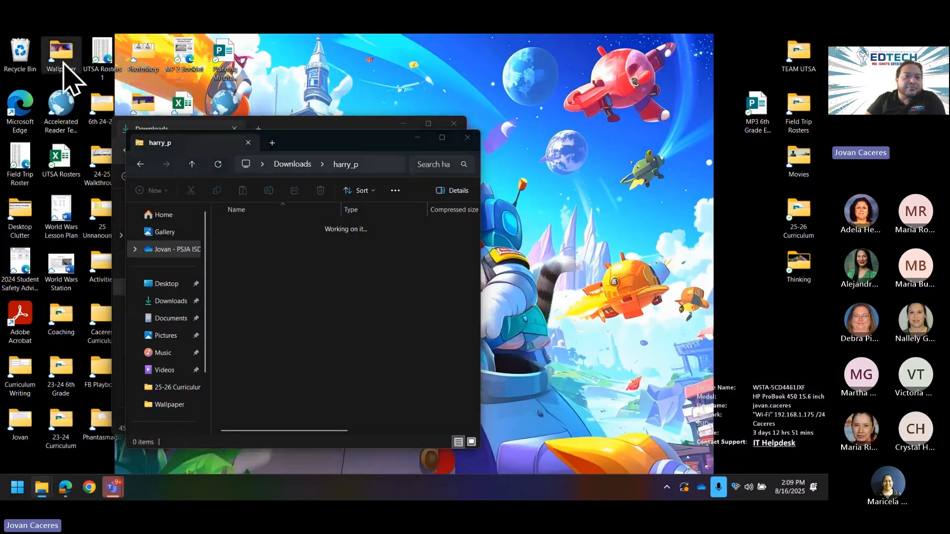
{"action": "double_click", "coordinate": [63, 62]}
{"action": "scroll", "coordinate": [375, 257], "scroll_direction": "down", "scroll_amount": 1}
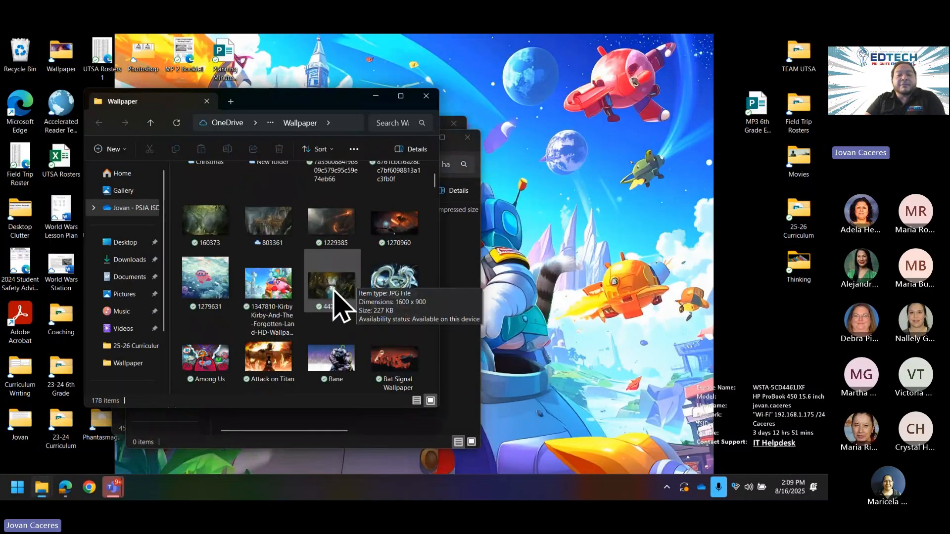
{"action": "double_click", "coordinate": [261, 312]}
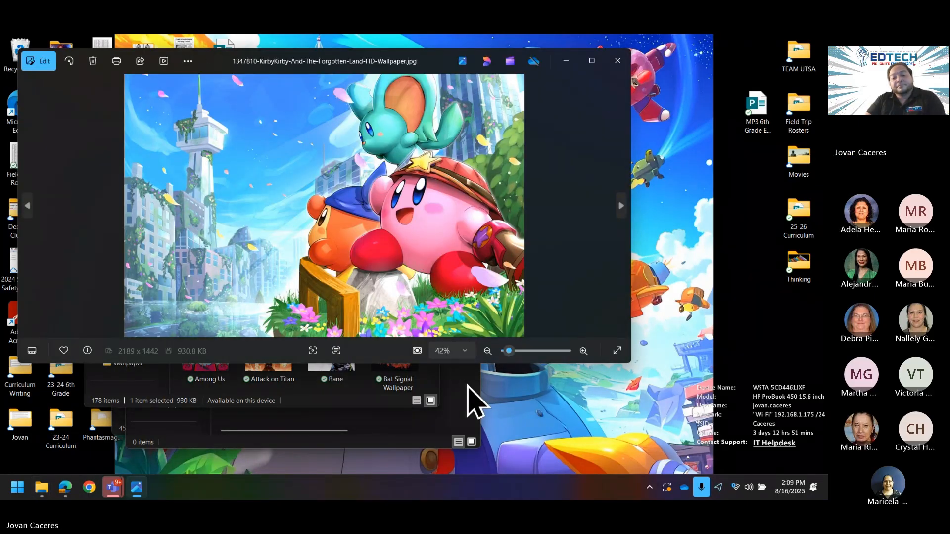
Step: Close the harry_p folder, preview the cat-in-a-space-suit picture, then return to Firefly in Edge
{"action": "left_click", "coordinate": [463, 384]}
{"action": "left_click", "coordinate": [466, 138]}
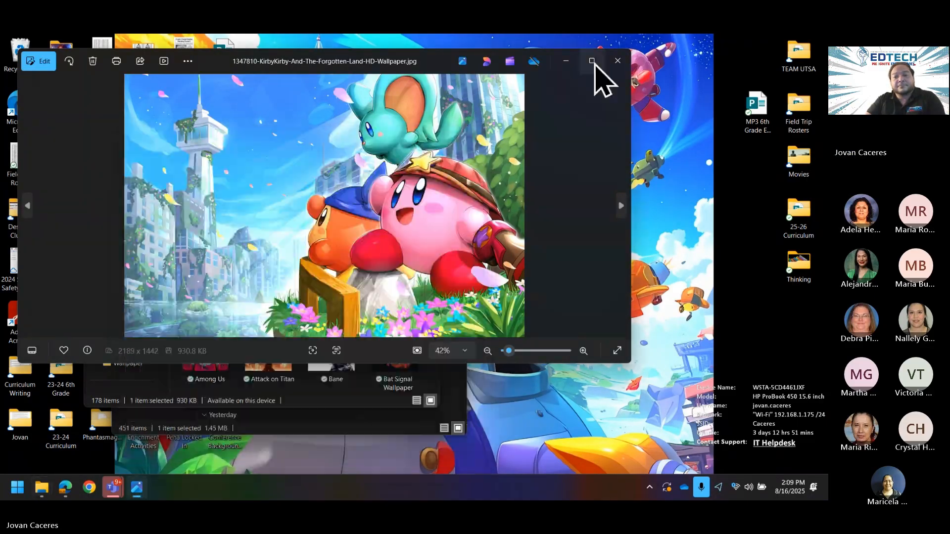
{"action": "left_click", "coordinate": [617, 61]}
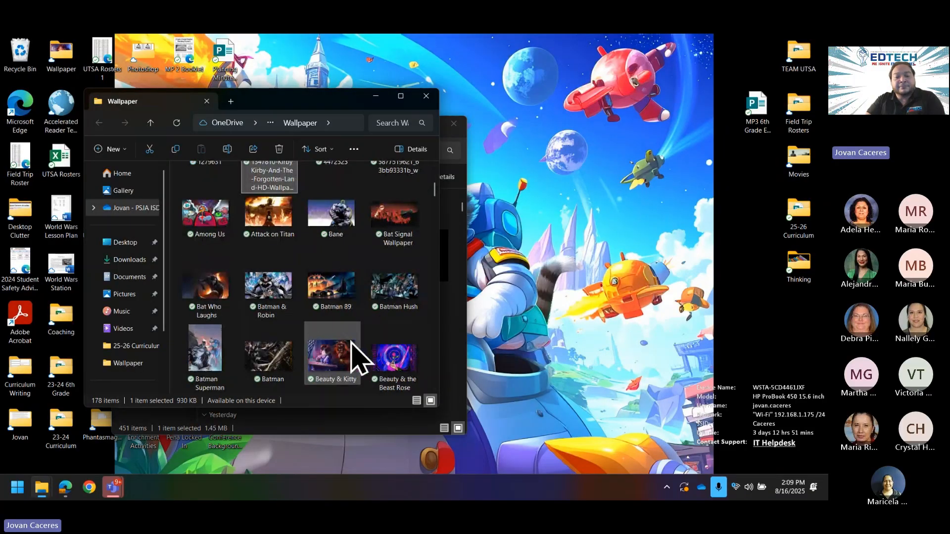
{"action": "scroll", "coordinate": [371, 346], "scroll_direction": "down", "scroll_amount": 5}
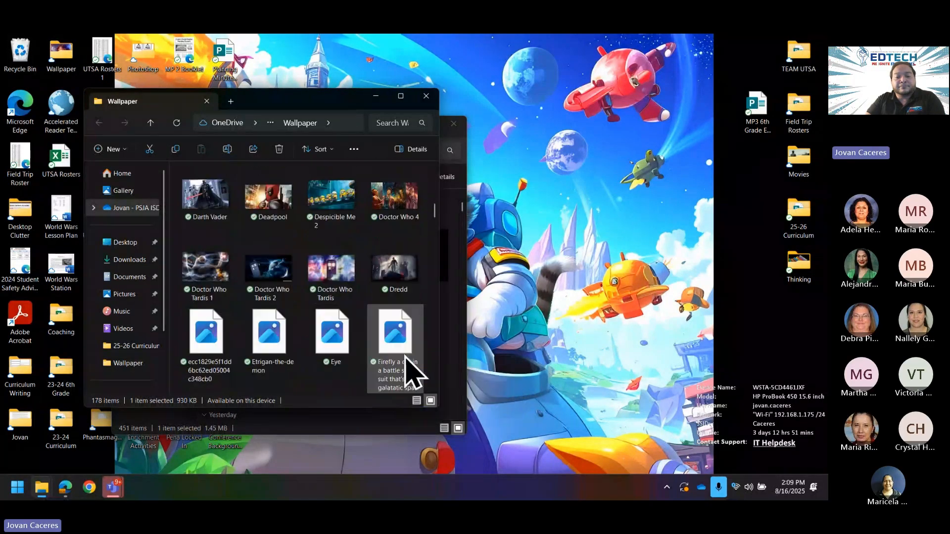
{"action": "double_click", "coordinate": [390, 348]}
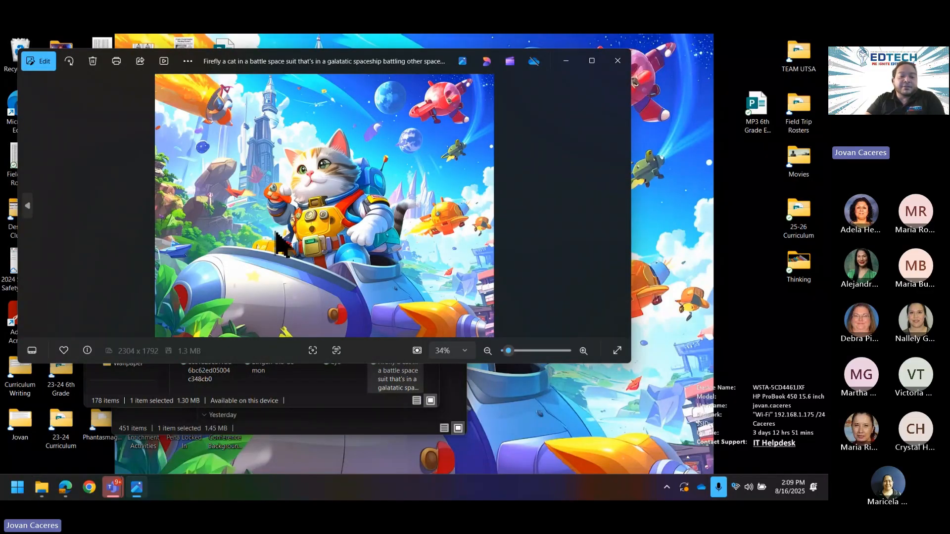
{"action": "key", "text": "alt+F4"}
{"action": "left_click", "coordinate": [65, 489]}
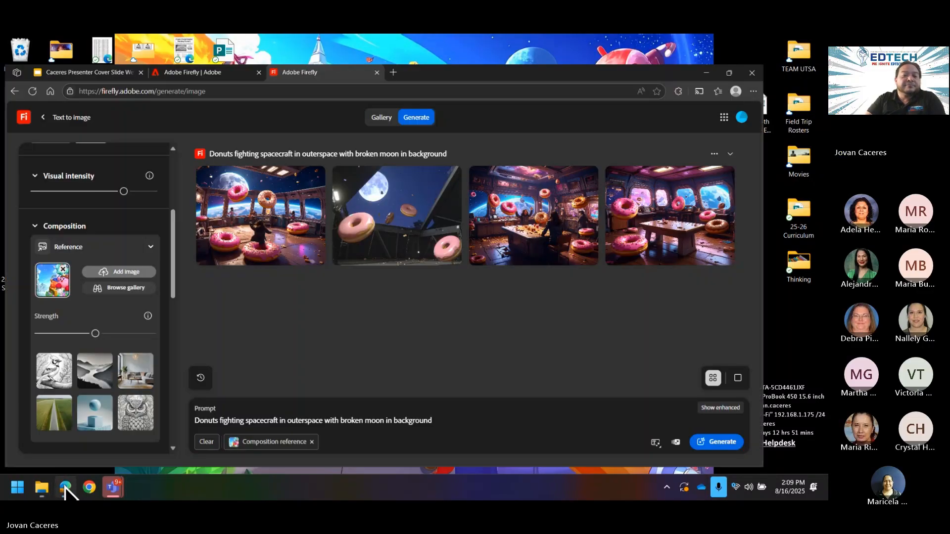
Step: Upload the cat space-suit picture as the Style reference and regenerate the donut images
{"action": "scroll", "coordinate": [93, 259], "scroll_direction": "down", "scroll_amount": 5}
{"action": "left_click", "coordinate": [51, 324]}
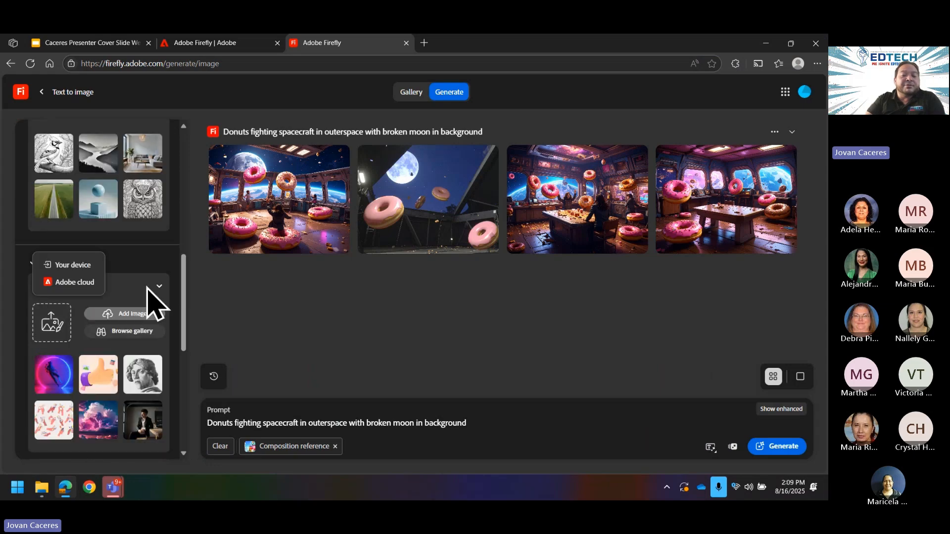
{"action": "left_click", "coordinate": [69, 265]}
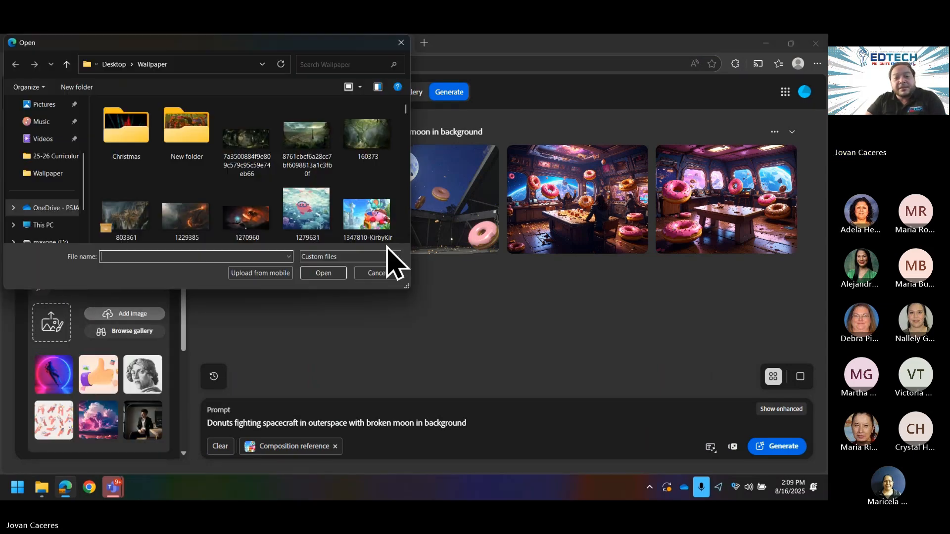
{"action": "scroll", "coordinate": [381, 233], "scroll_direction": "down", "scroll_amount": 5}
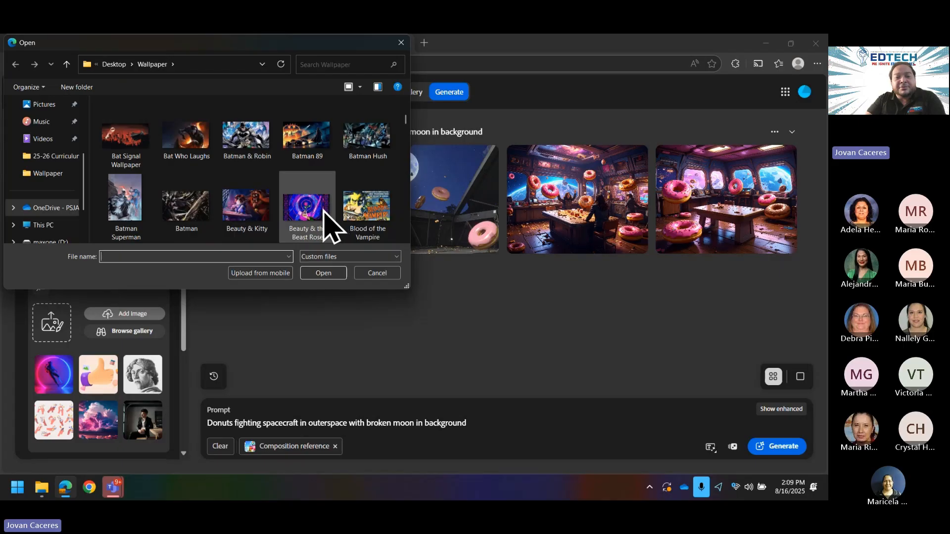
{"action": "scroll", "coordinate": [326, 227], "scroll_direction": "down", "scroll_amount": 3}
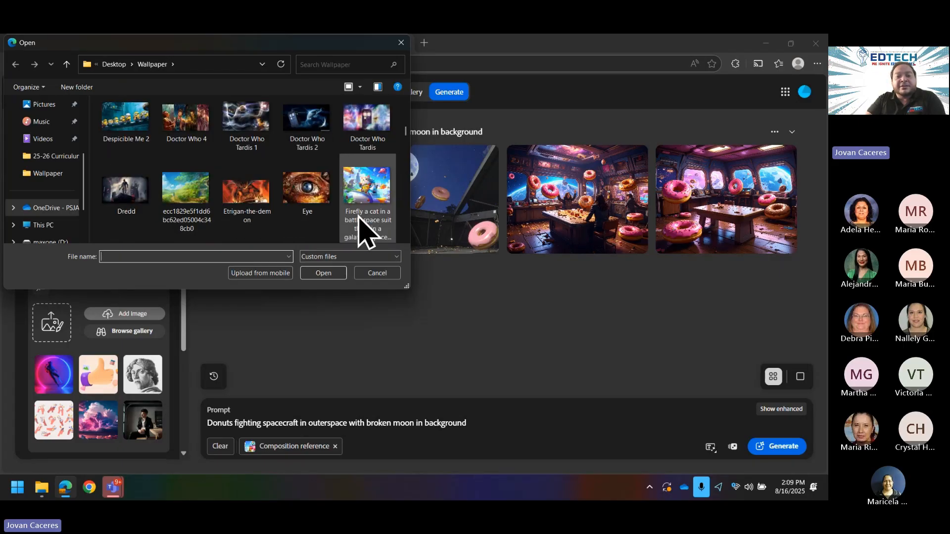
{"action": "left_click", "coordinate": [365, 227]}
{"action": "left_click", "coordinate": [327, 275]}
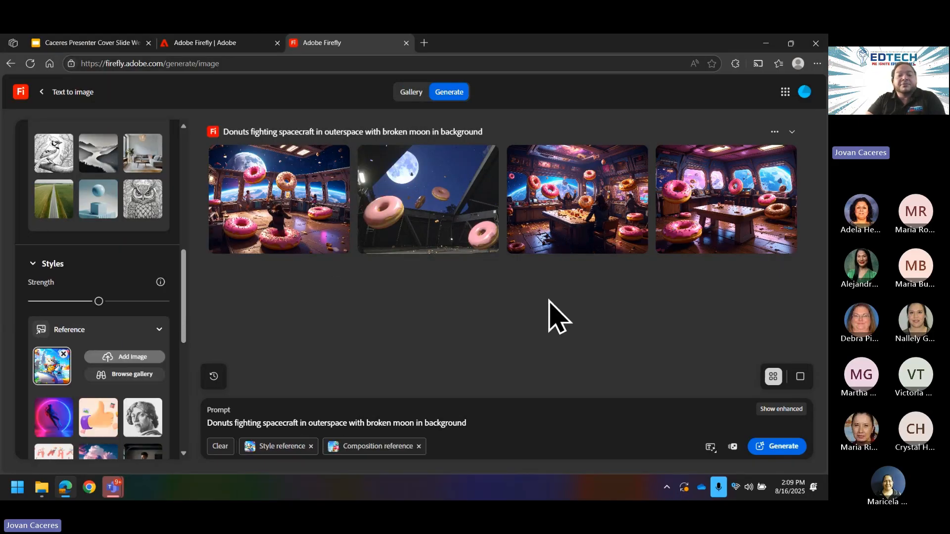
{"action": "left_click", "coordinate": [790, 447]}
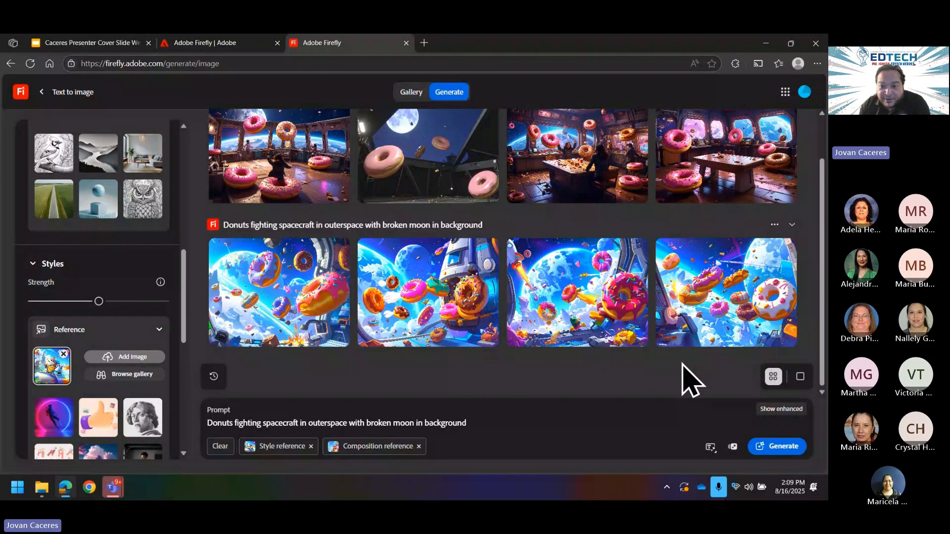
Step: Download the fourth cartoon donut-battle image as a JPG
{"action": "mouse_move", "coordinate": [796, 261]}
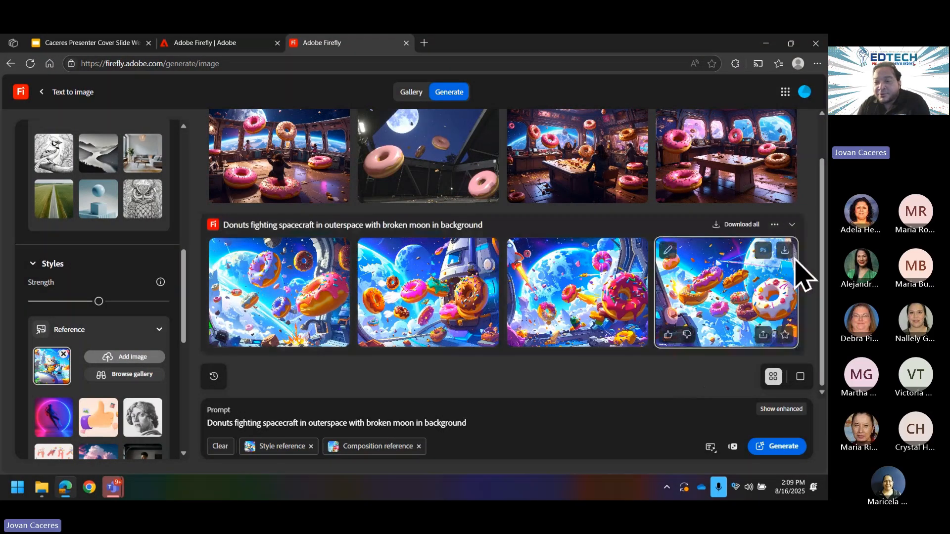
{"action": "left_click", "coordinate": [785, 251]}
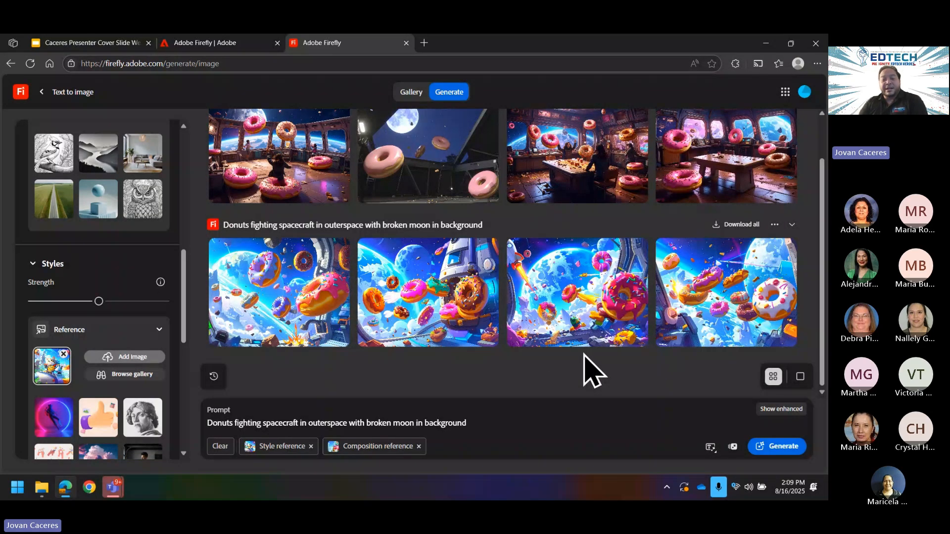
{"action": "left_click", "coordinate": [726, 292]}
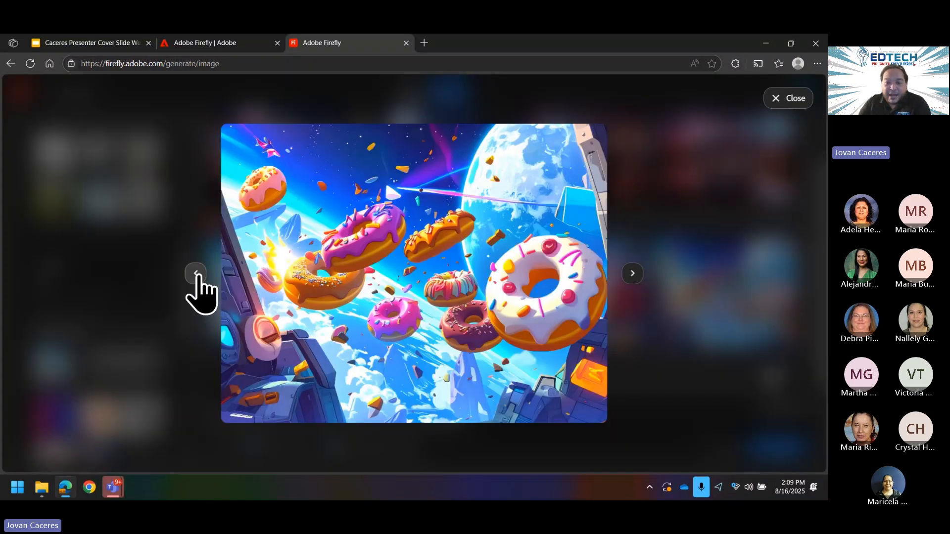
{"action": "left_click", "coordinate": [196, 274]}
{"action": "left_click", "coordinate": [196, 273]}
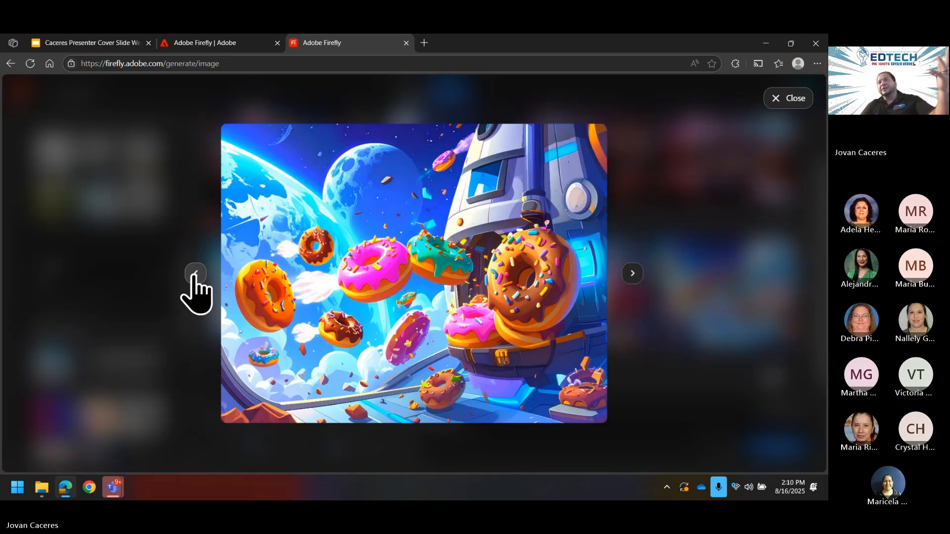
{"action": "left_click", "coordinate": [195, 274]}
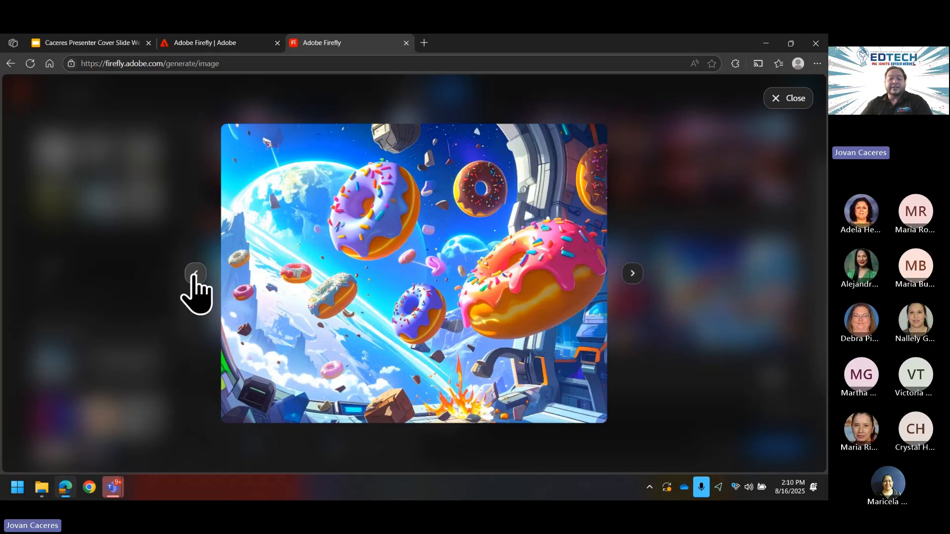
{"action": "left_click", "coordinate": [786, 98]}
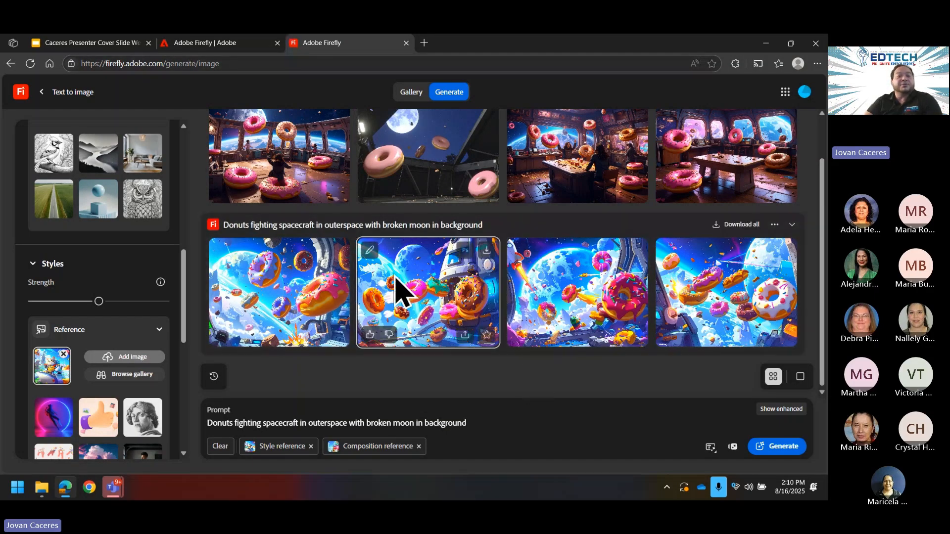
Step: Launch Photoshop on the web in a new tab from Adobe Home's app list
{"action": "left_click", "coordinate": [203, 44]}
{"action": "scroll", "coordinate": [712, 277], "scroll_direction": "down", "scroll_amount": 2}
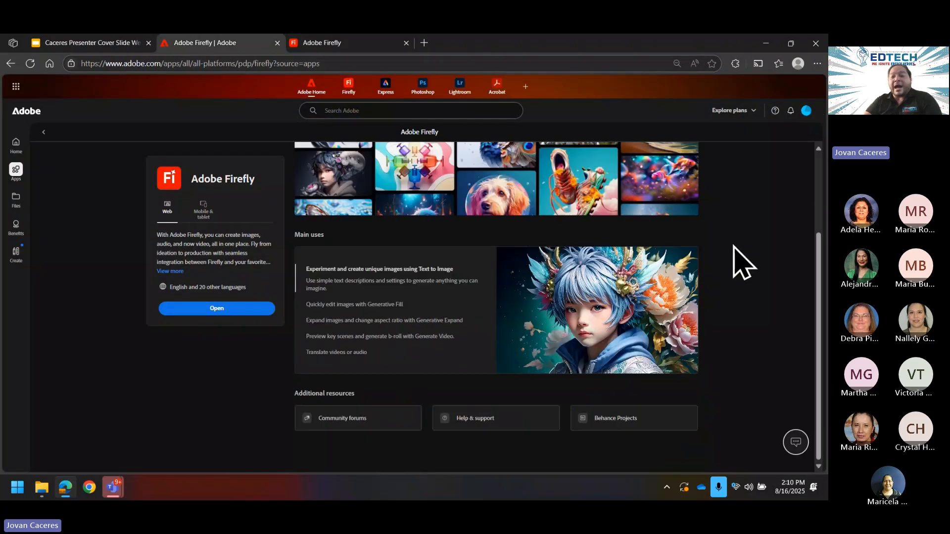
{"action": "scroll", "coordinate": [739, 208], "scroll_direction": "up", "scroll_amount": 2}
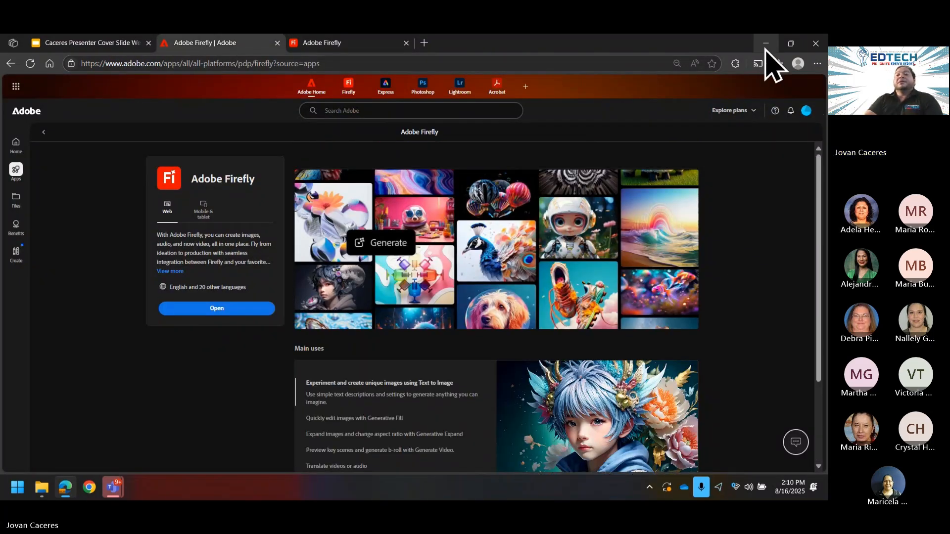
{"action": "left_click", "coordinate": [11, 63]}
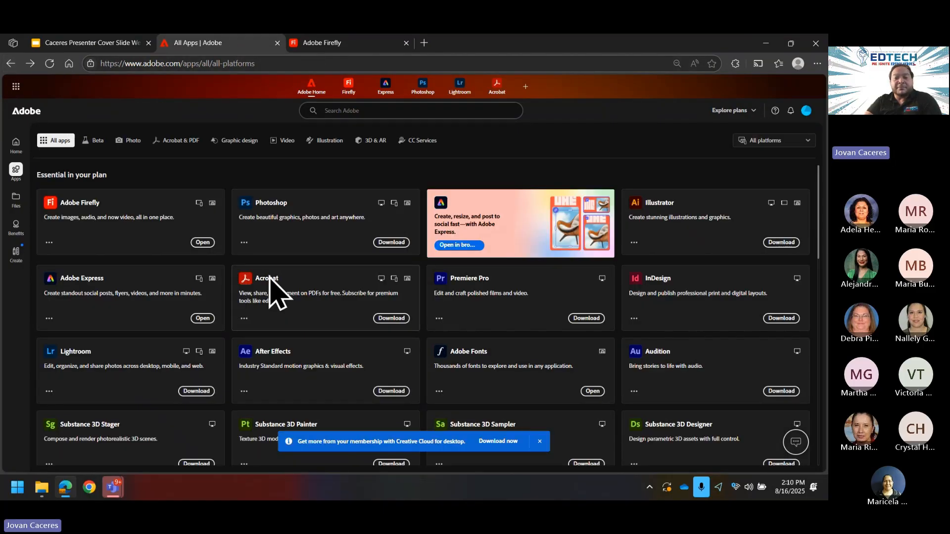
{"action": "left_click", "coordinate": [407, 218]}
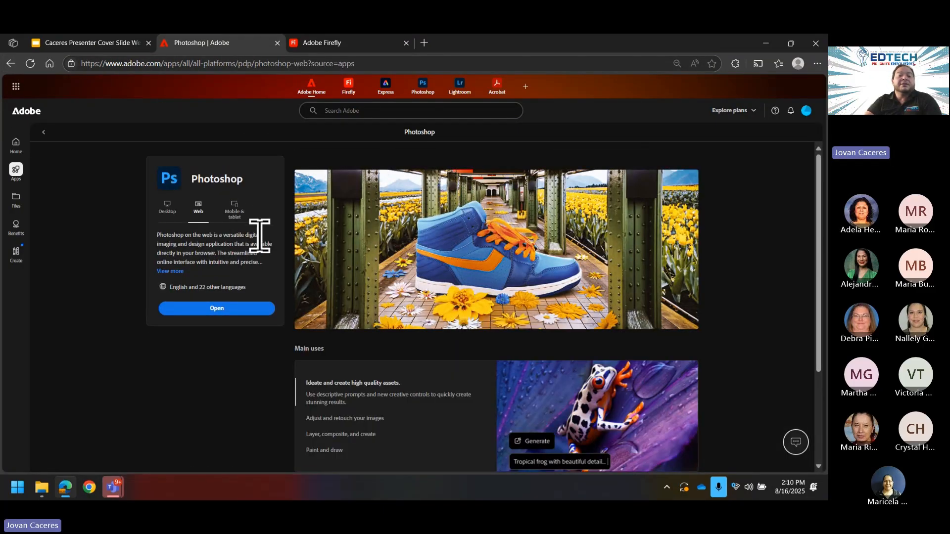
{"action": "left_click", "coordinate": [222, 309]}
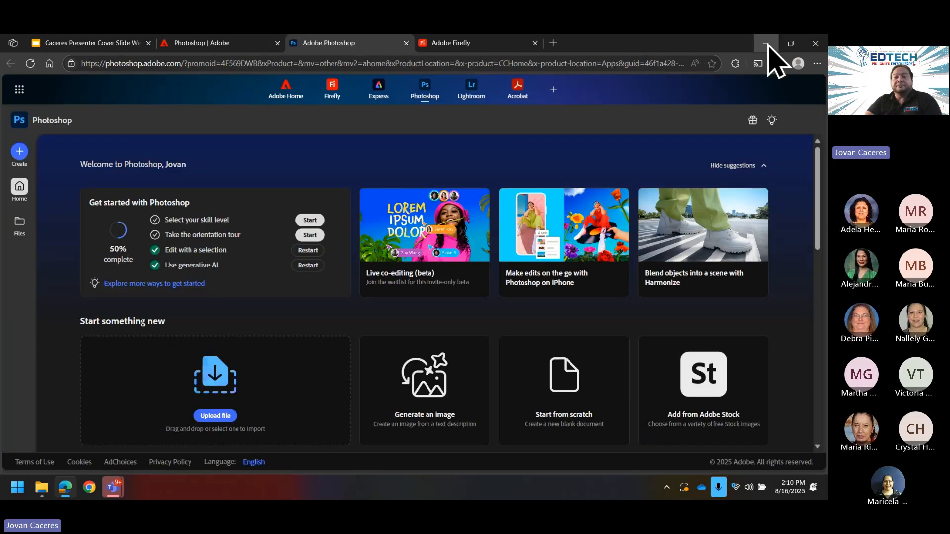
Step: Minimise the browser and move the Wallpaper window aside to bring Downloads forward
{"action": "left_click", "coordinate": [766, 44]}
{"action": "left_click_drag", "start_coordinate": [270, 99], "coordinate": [564, 97]}
{"action": "left_click", "coordinate": [346, 131]}
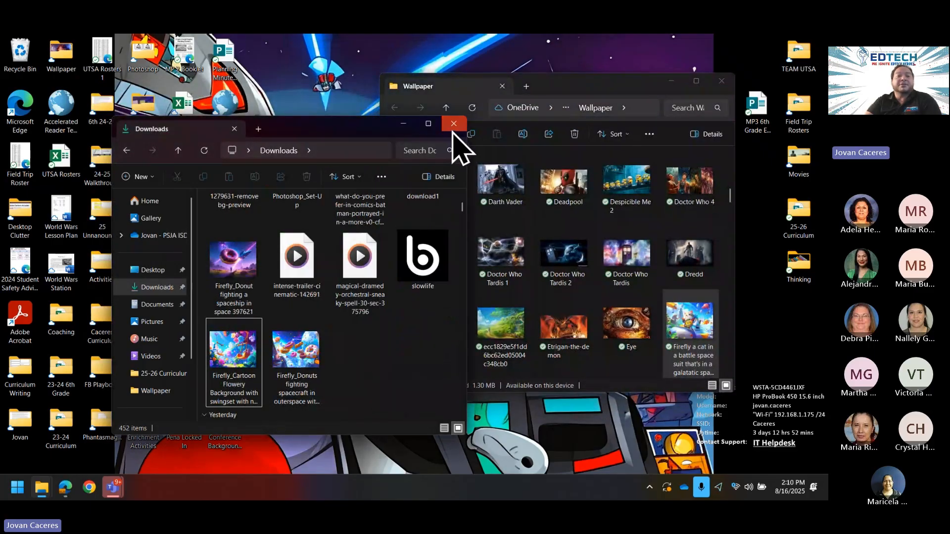
Step: Close the Downloads window and open the LBJ PSD folder on maxone (D:)
{"action": "left_click", "coordinate": [454, 128]}
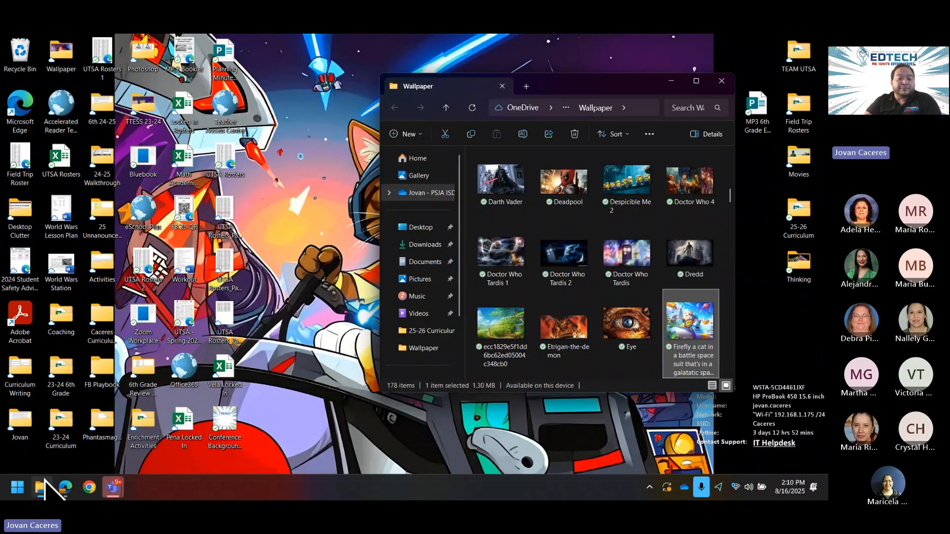
{"action": "left_click", "coordinate": [43, 490]}
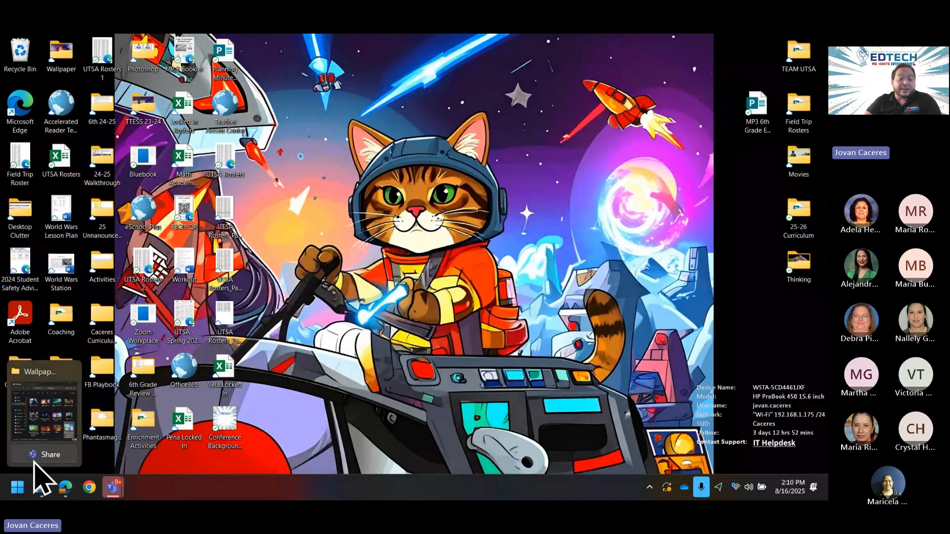
{"action": "left_click", "coordinate": [40, 492]}
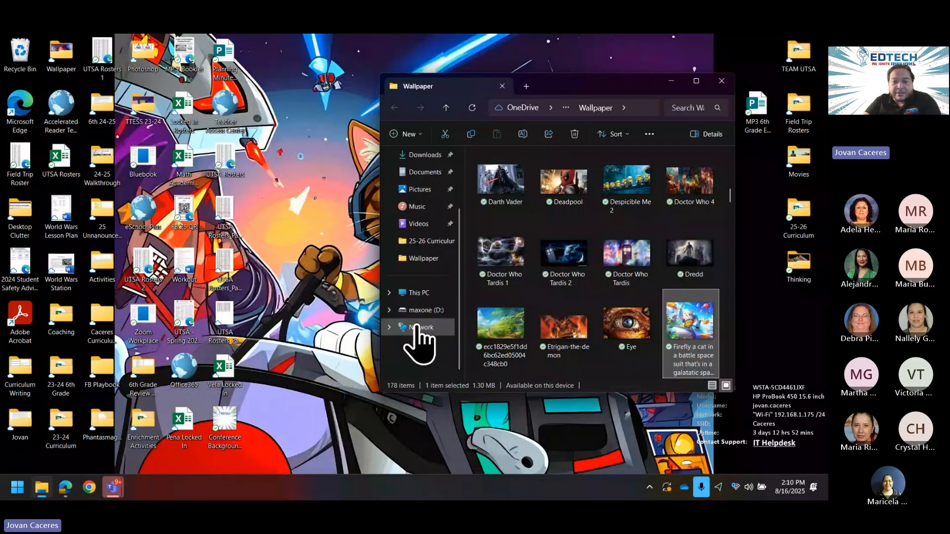
{"action": "left_click", "coordinate": [425, 310]}
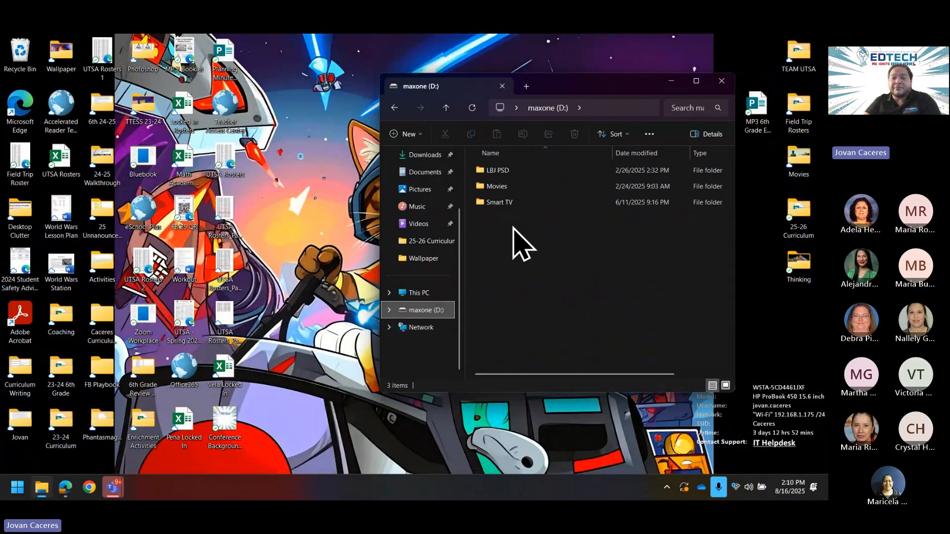
{"action": "double_click", "coordinate": [507, 169]}
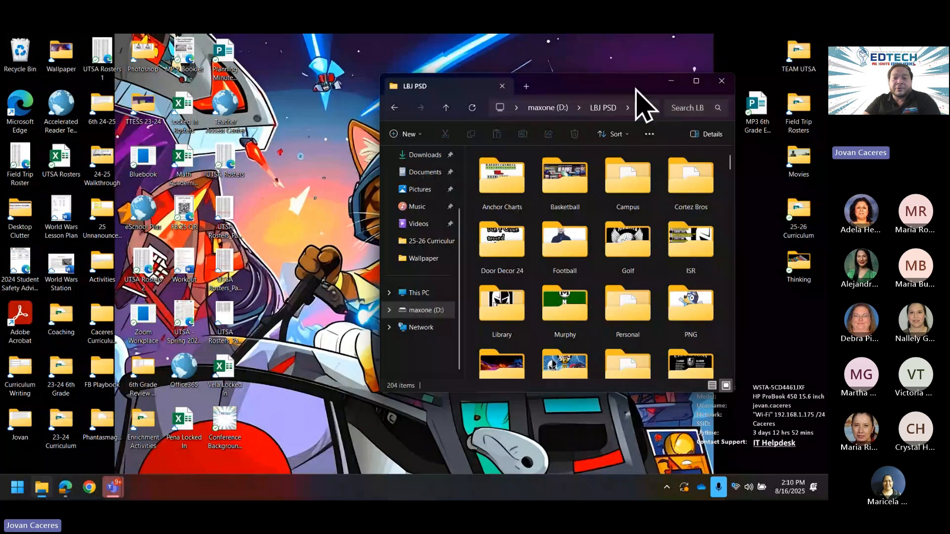
Step: Maximise File Explorer and open Football, then the 2024 Flyers folder
{"action": "left_click_drag", "start_coordinate": [636, 89], "coordinate": [400, 74]}
{"action": "left_click", "coordinate": [466, 69]}
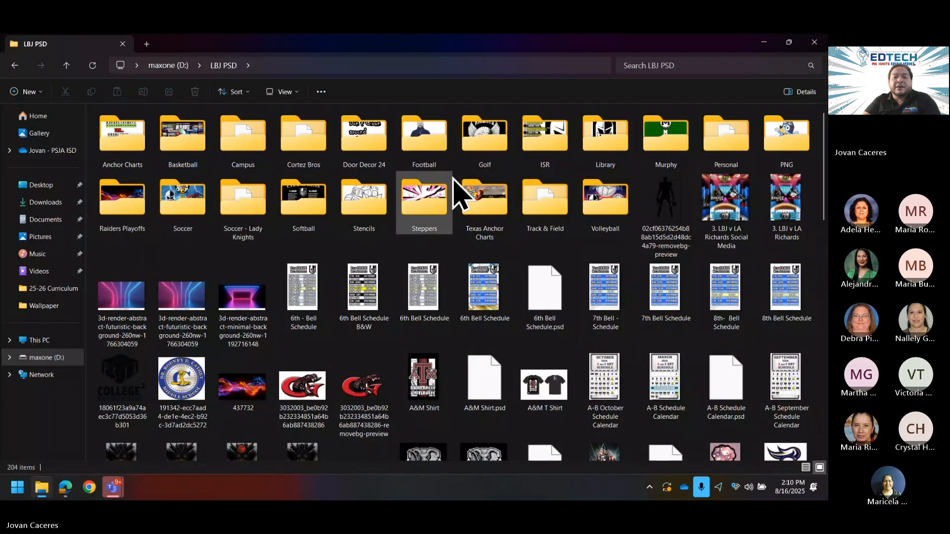
{"action": "double_click", "coordinate": [429, 143]}
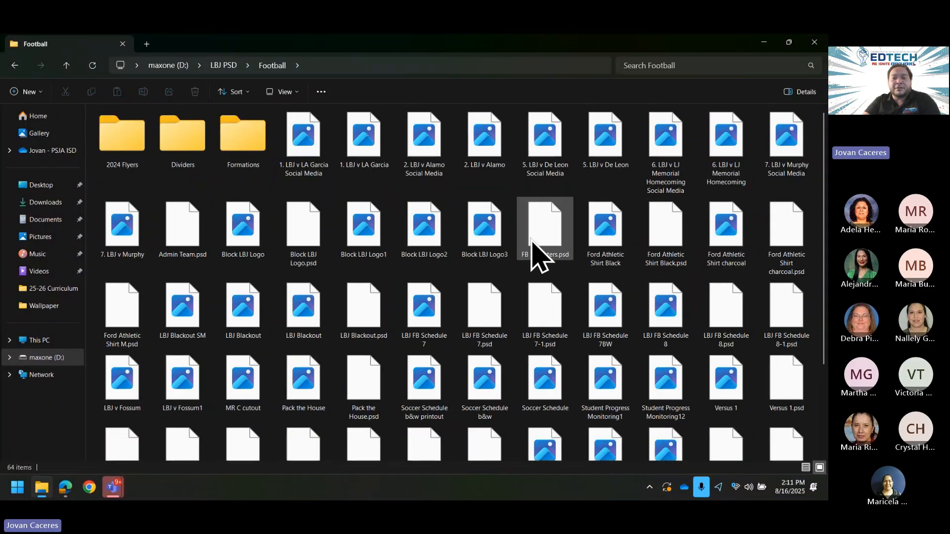
{"action": "double_click", "coordinate": [137, 147]}
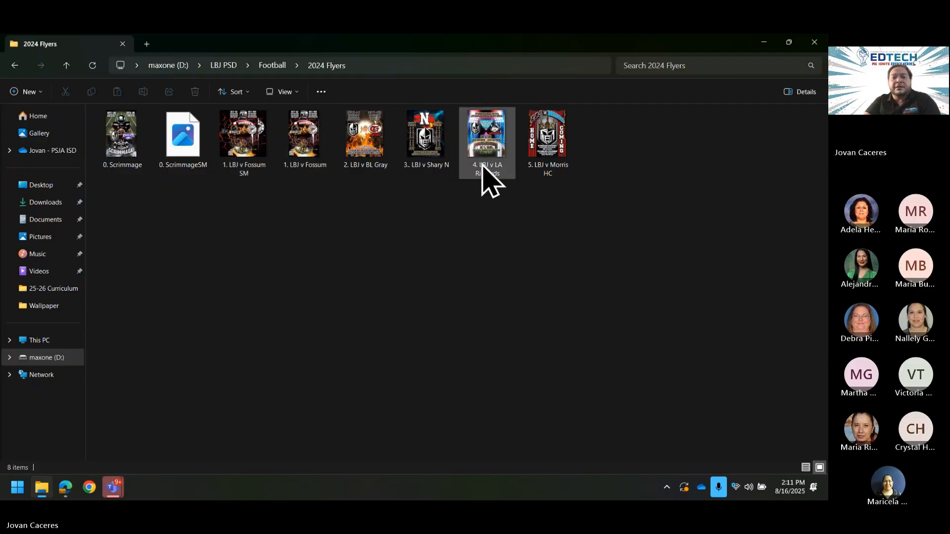
{"action": "double_click", "coordinate": [245, 154]}
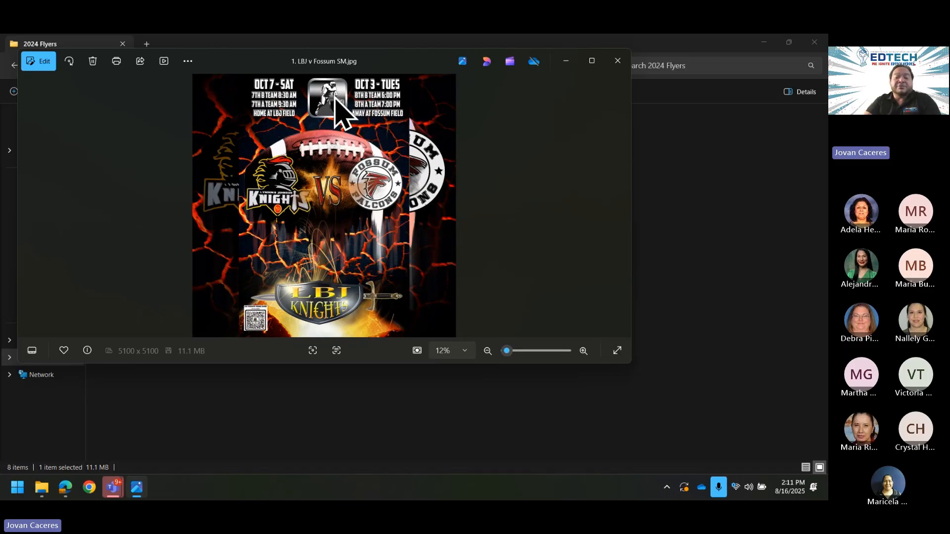
{"action": "scroll", "coordinate": [349, 114], "scroll_direction": "up", "scroll_amount": 2}
{"action": "scroll", "coordinate": [366, 133], "scroll_direction": "up", "scroll_amount": 5}
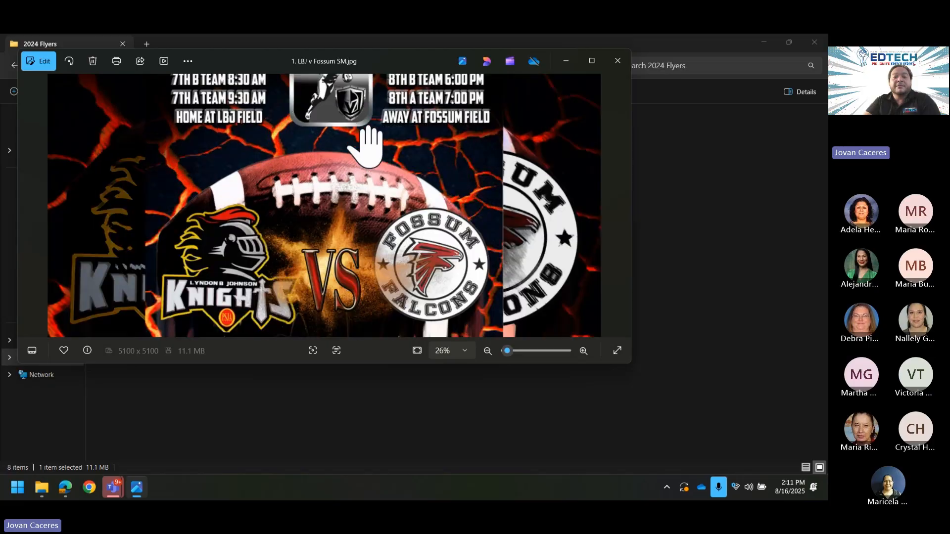
{"action": "left_click_drag", "start_coordinate": [349, 143], "coordinate": [350, 191]}
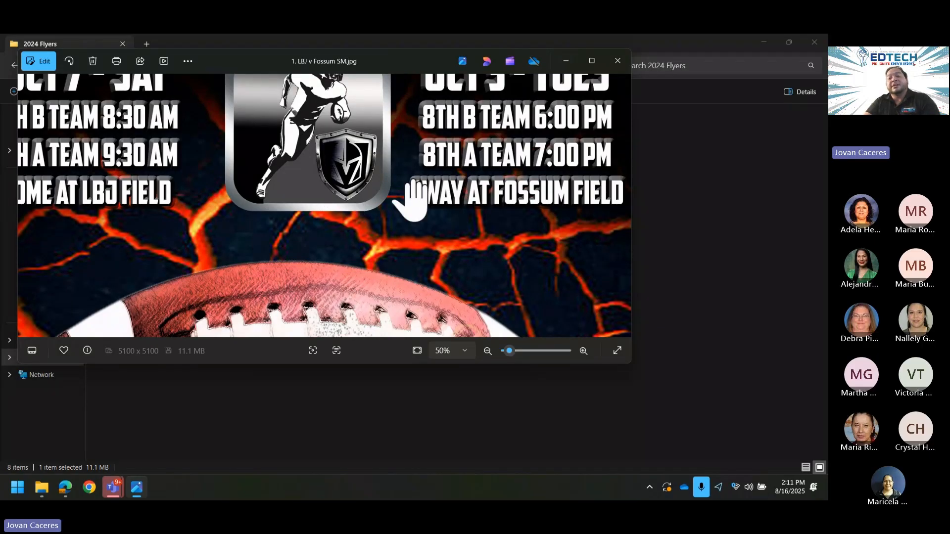
{"action": "left_click", "coordinate": [618, 61]}
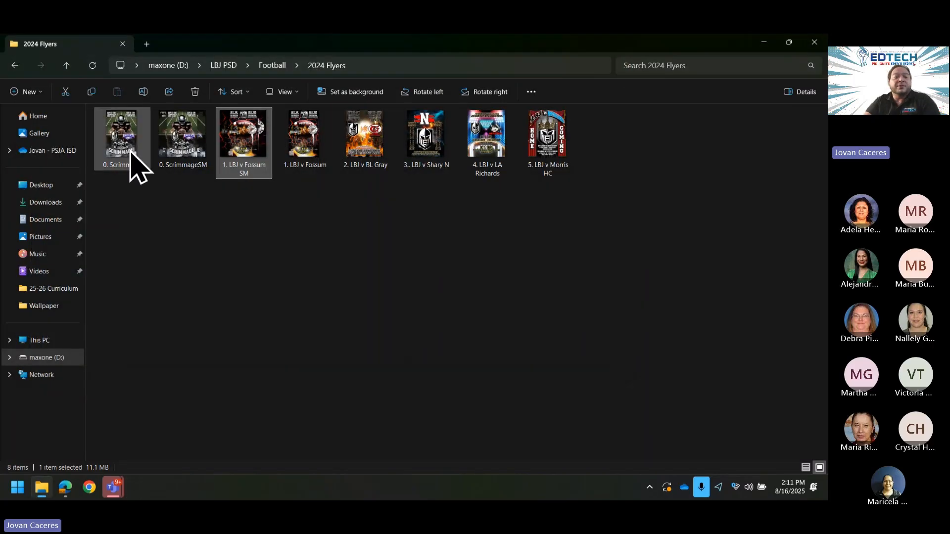
Step: Navigate back up to the LBJ PSD folder and scroll through its files
{"action": "left_click", "coordinate": [15, 65]}
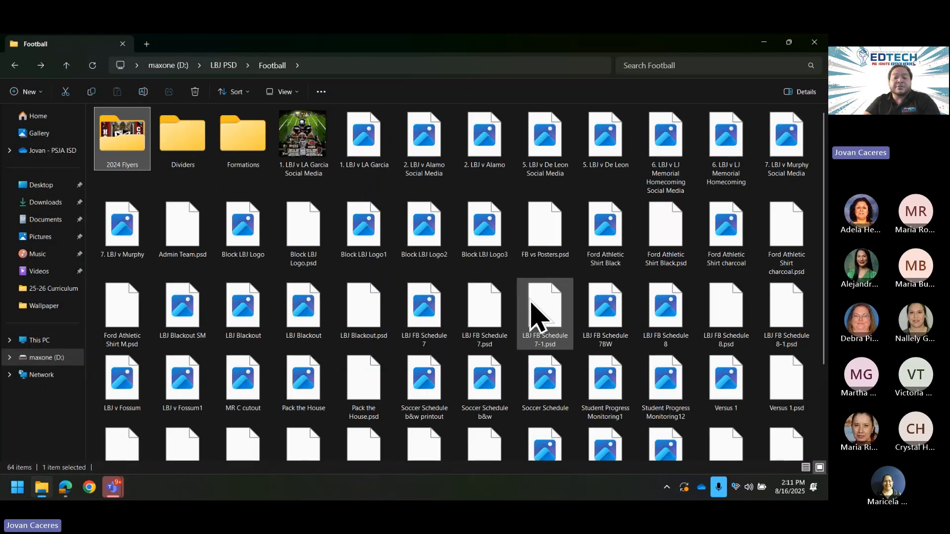
{"action": "scroll", "coordinate": [525, 302], "scroll_direction": "down", "scroll_amount": 3}
{"action": "scroll", "coordinate": [360, 233], "scroll_direction": "up", "scroll_amount": 3}
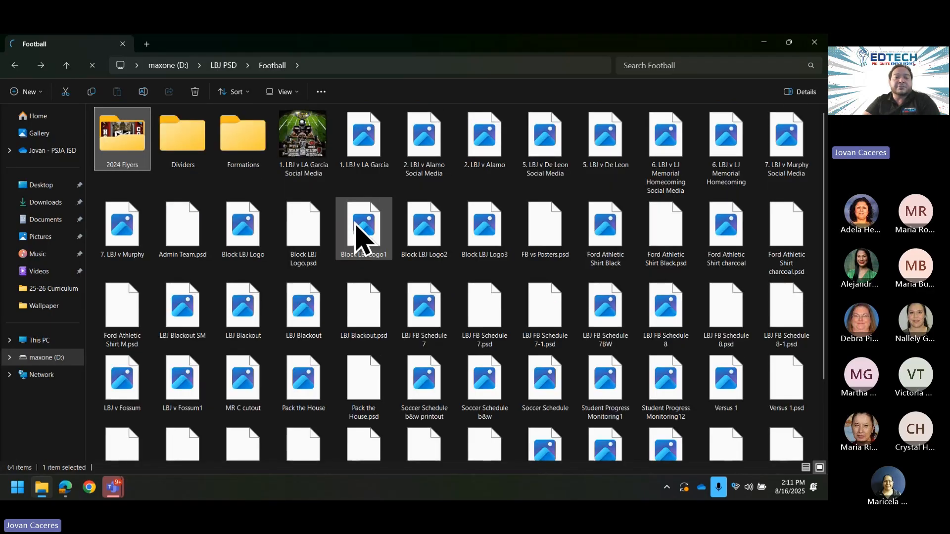
{"action": "left_click", "coordinate": [39, 72]}
{"action": "left_click", "coordinate": [15, 65]}
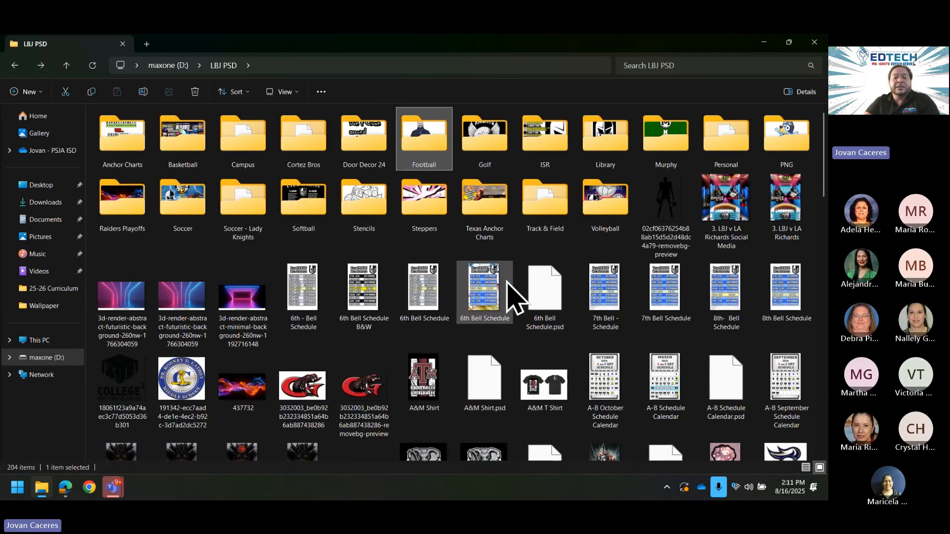
{"action": "scroll", "coordinate": [540, 302], "scroll_direction": "down", "scroll_amount": 3}
{"action": "scroll", "coordinate": [624, 321], "scroll_direction": "down", "scroll_amount": 5}
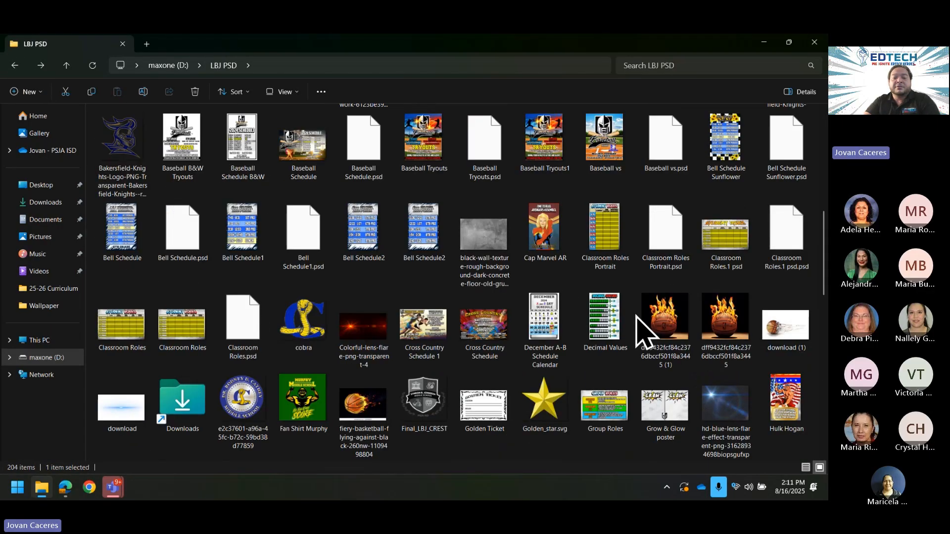
{"action": "scroll", "coordinate": [623, 322], "scroll_direction": "down", "scroll_amount": 10}
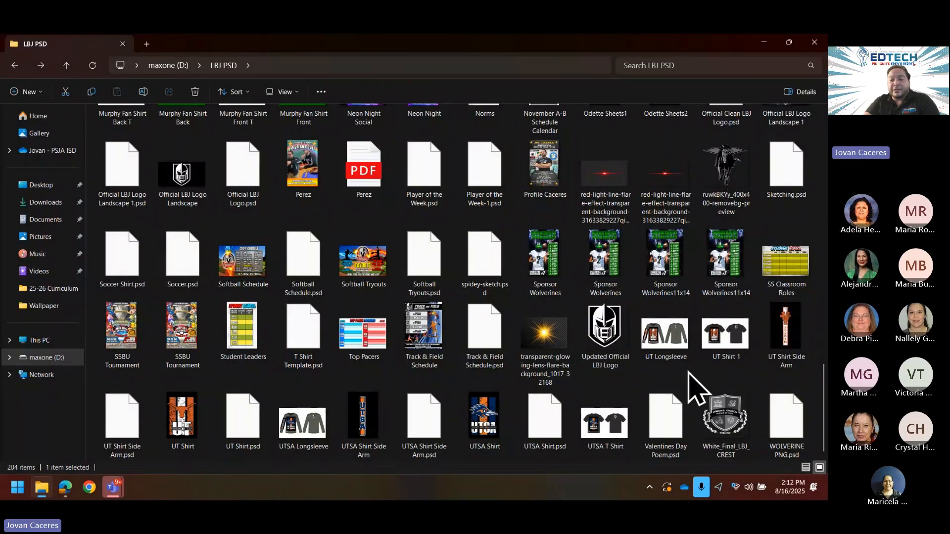
Step: View the Updated Official LBJ Logo image in Photos, then close the preview
{"action": "left_click", "coordinate": [613, 347]}
{"action": "double_click", "coordinate": [614, 346]}
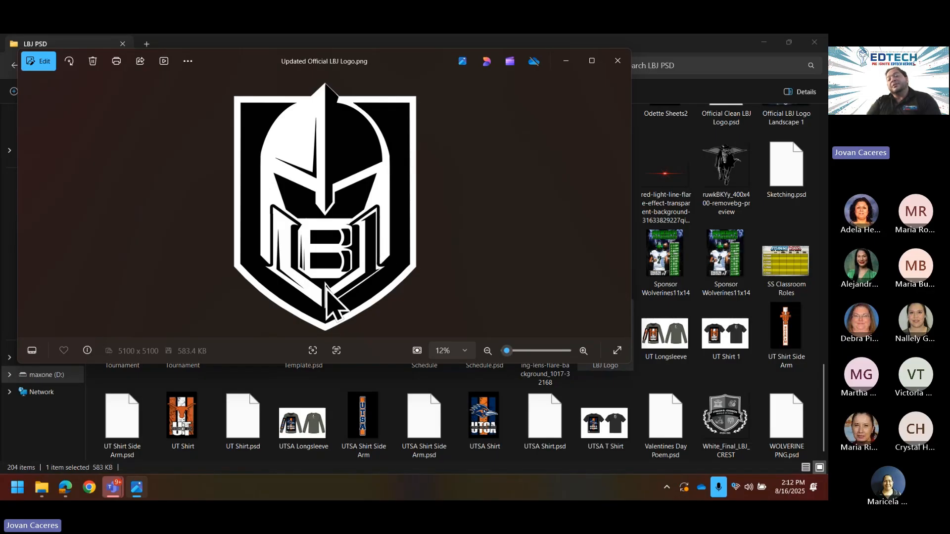
{"action": "left_click", "coordinate": [617, 61]}
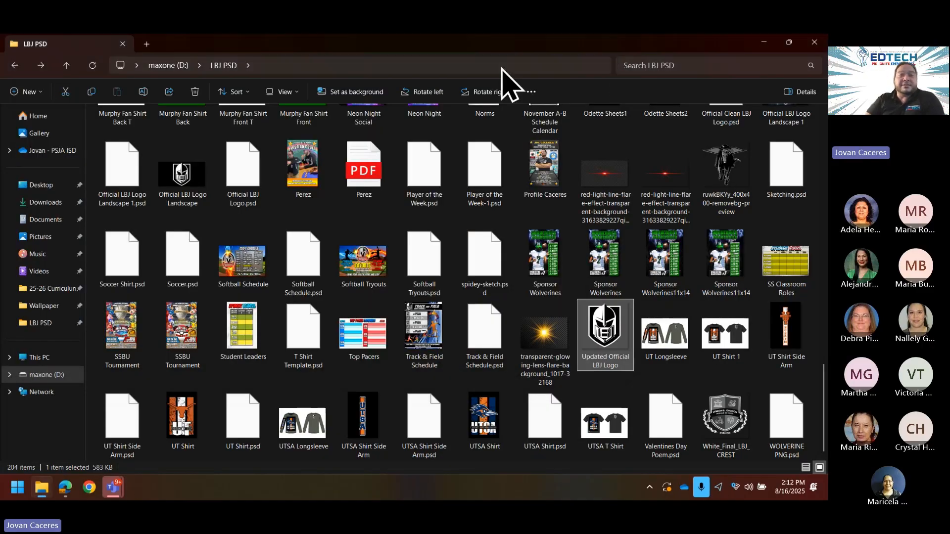
Step: From Photoshop's home page, start a Custom size blank document (1510 × 1080 px, 72 ppi, white)
{"action": "left_click", "coordinate": [764, 43]}
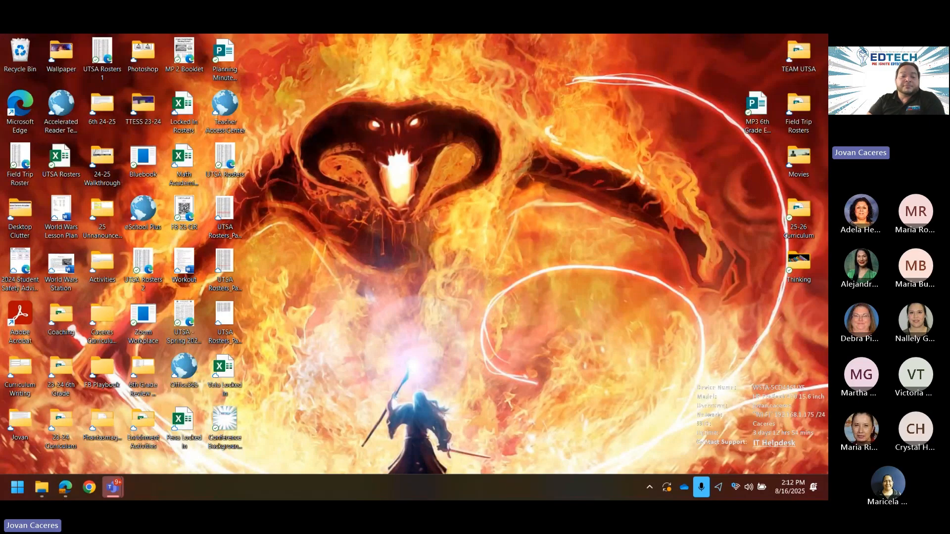
{"action": "left_click", "coordinate": [68, 492]}
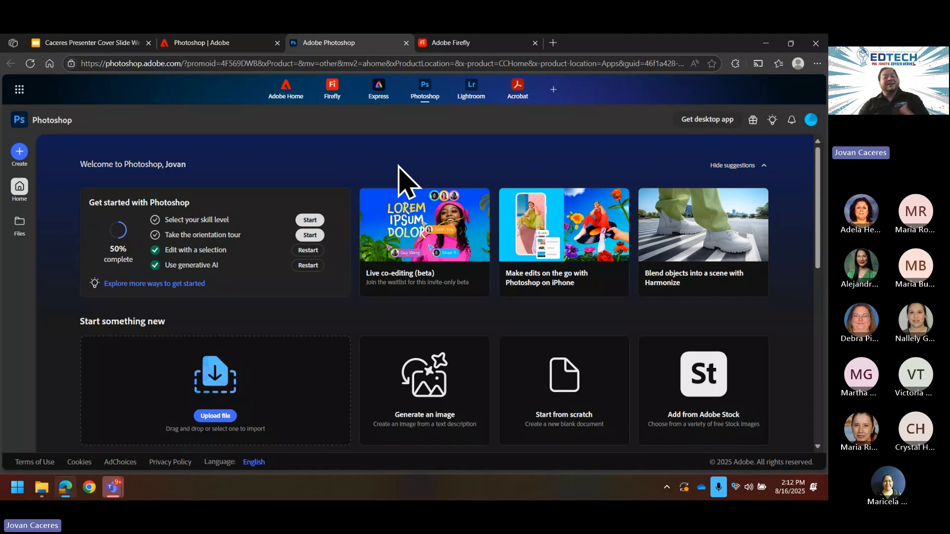
{"action": "left_click", "coordinate": [21, 151]}
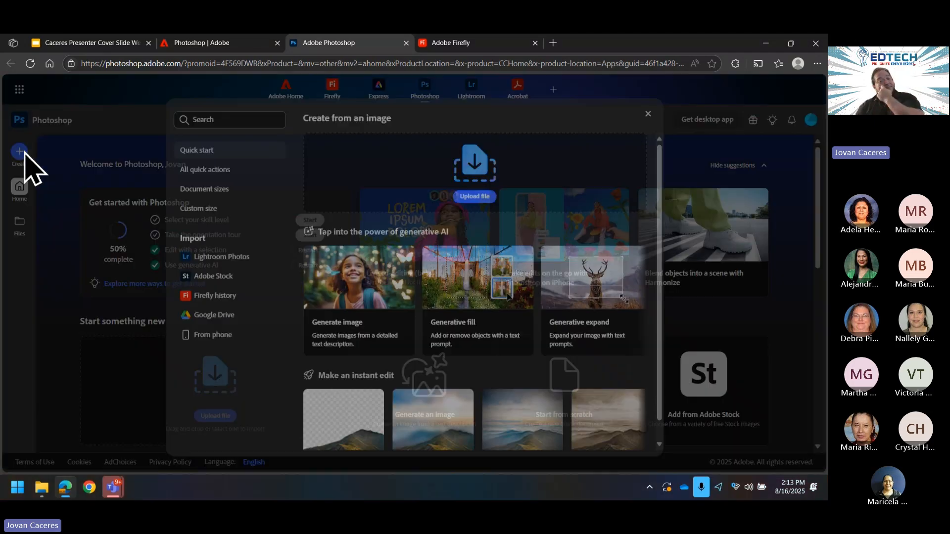
{"action": "left_click", "coordinate": [213, 204]}
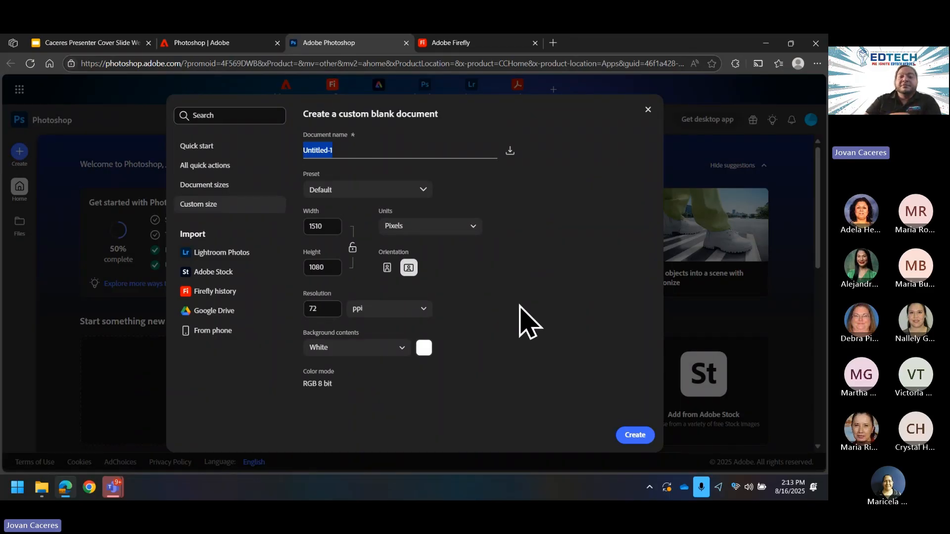
Step: In a new tab, go to google.com and search for 'Batman4'
{"action": "left_click", "coordinate": [553, 43]}
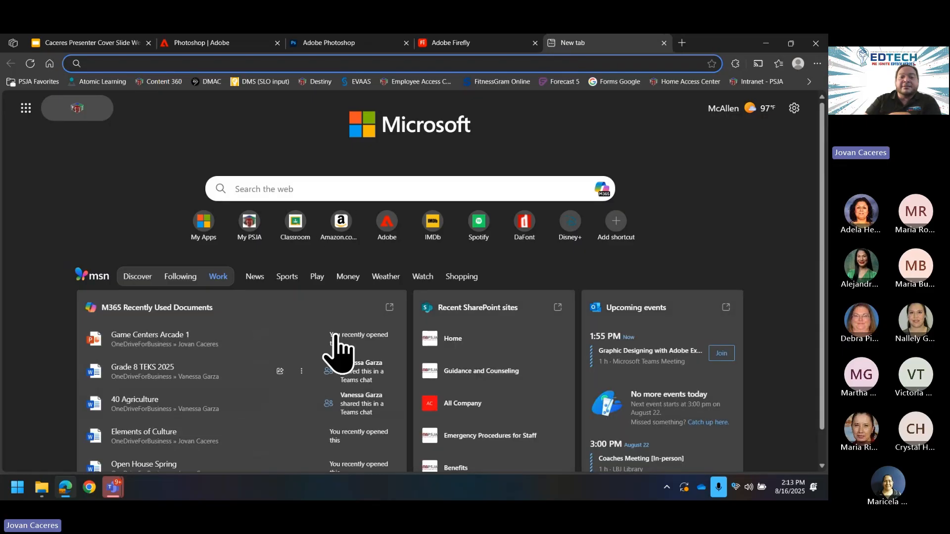
{"action": "left_click", "coordinate": [251, 62]}
{"action": "type", "text": "google.com"}
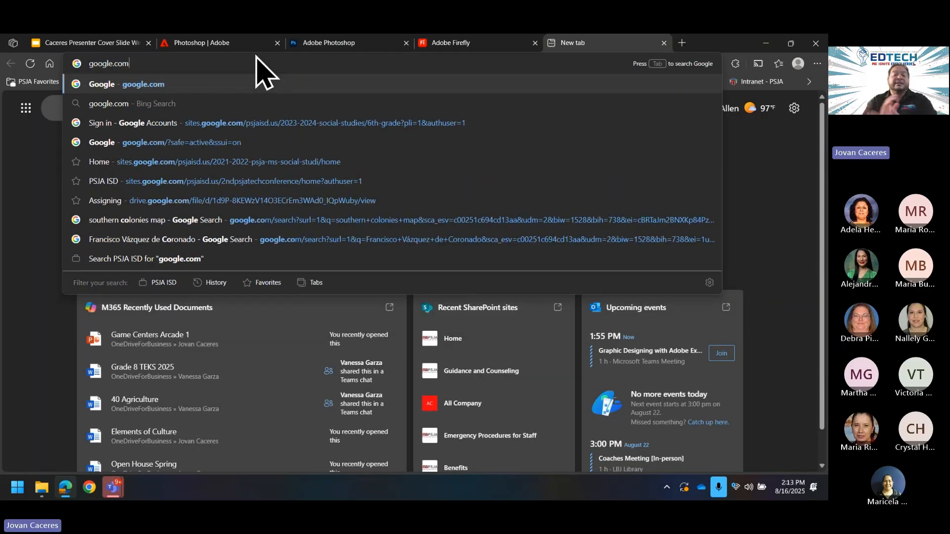
{"action": "key", "text": "Return"}
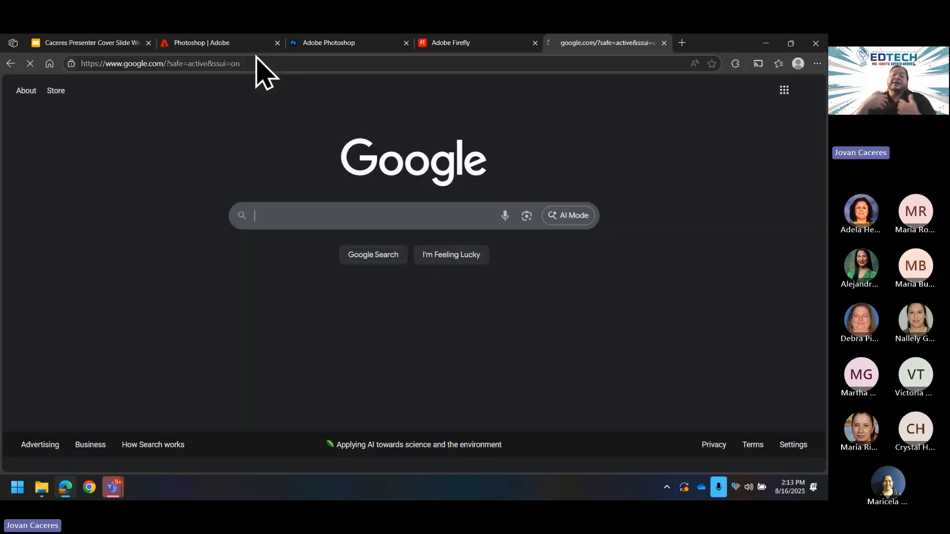
{"action": "left_click", "coordinate": [306, 225]}
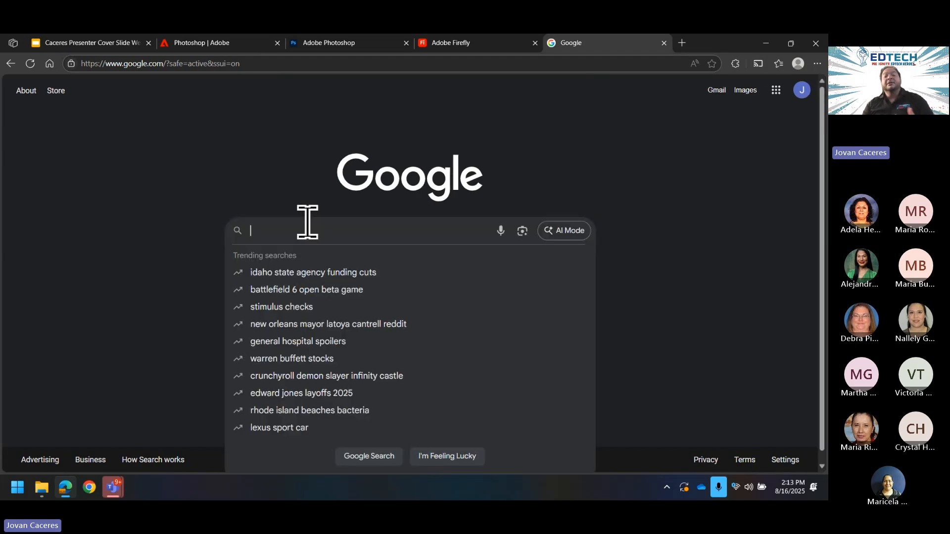
{"action": "type", "text": "Batman4"}
{"action": "key", "text": "Return"}
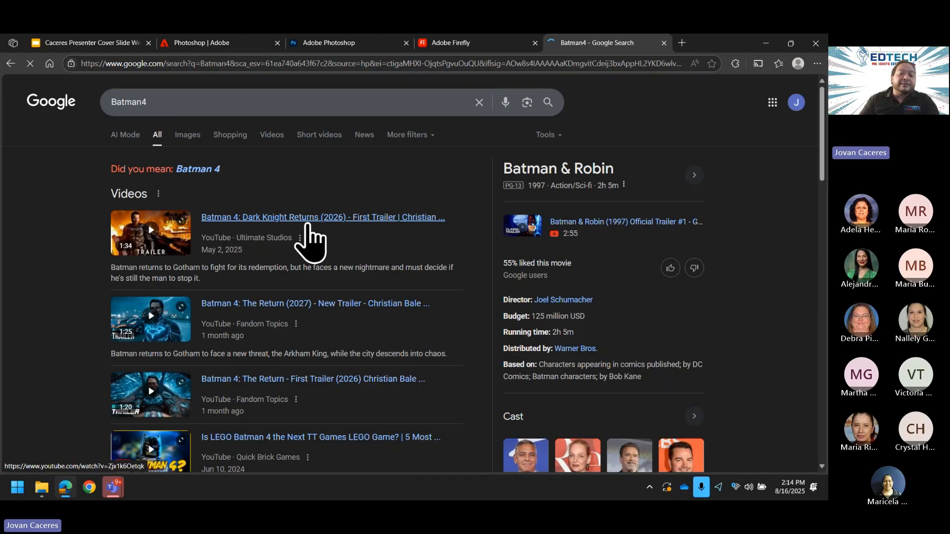
Step: Correct the query to 'Batman' and show the image results
{"action": "left_click", "coordinate": [194, 98]}
{"action": "key", "text": "BackSpace"}
{"action": "key", "text": "Return"}
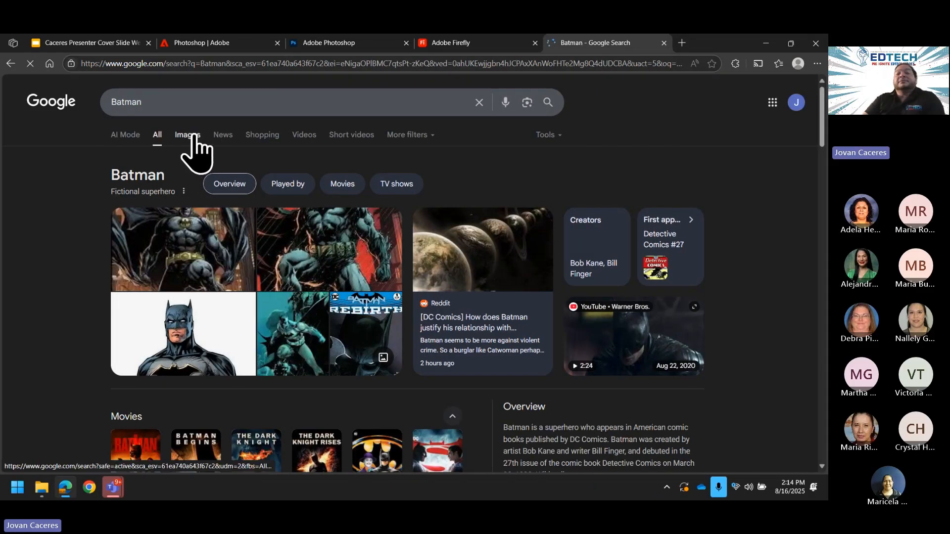
{"action": "left_click", "coordinate": [193, 135]}
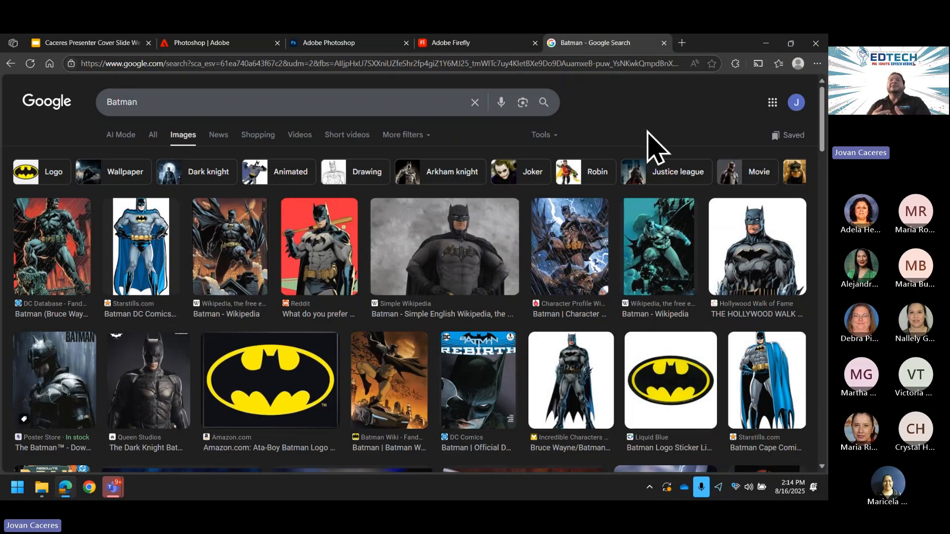
Step: Replace the custom document's 72 ppi resolution with 300 ppi
{"action": "left_click", "coordinate": [322, 45]}
{"action": "left_click_drag", "start_coordinate": [325, 311], "coordinate": [295, 311]}
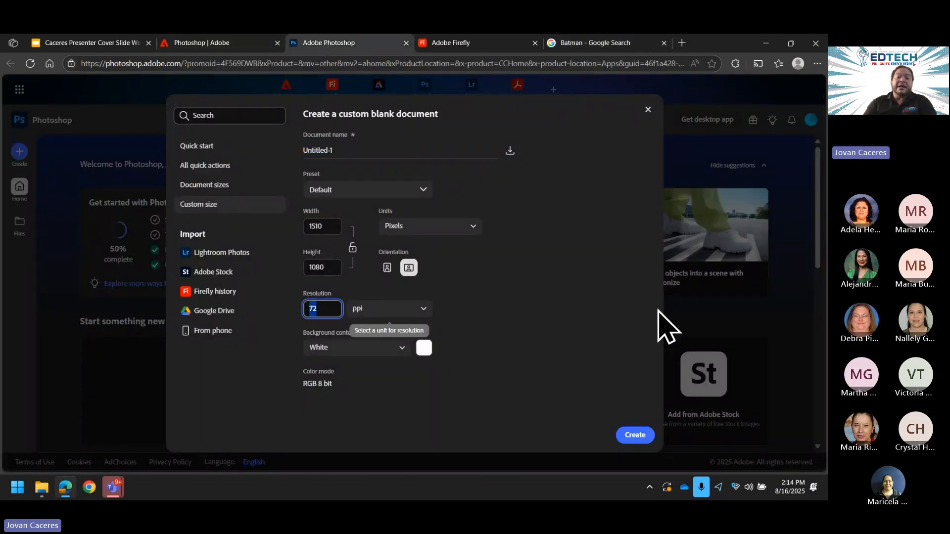
{"action": "type", "text": "300"}
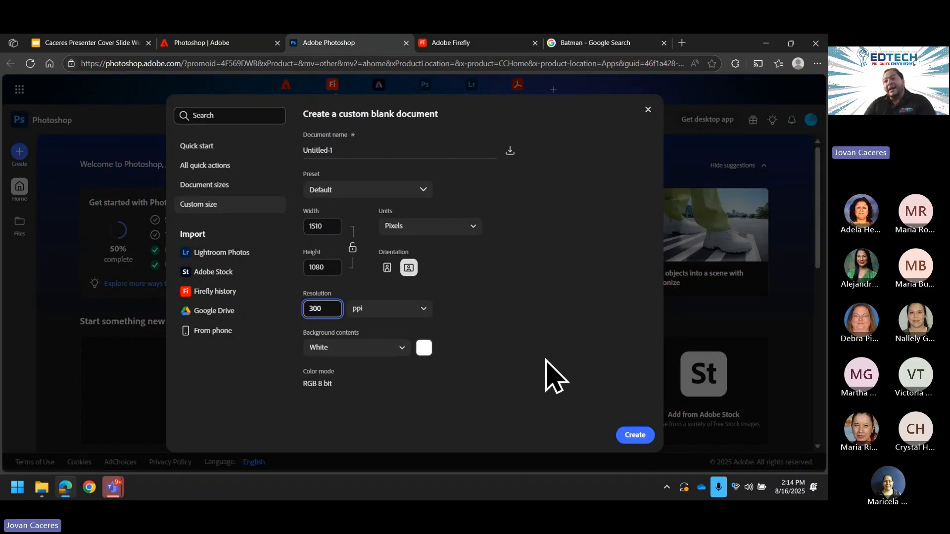
Step: Save the red-background Batman thumbnail to Downloads as 'download (2)' JPG
{"action": "left_click", "coordinate": [613, 45]}
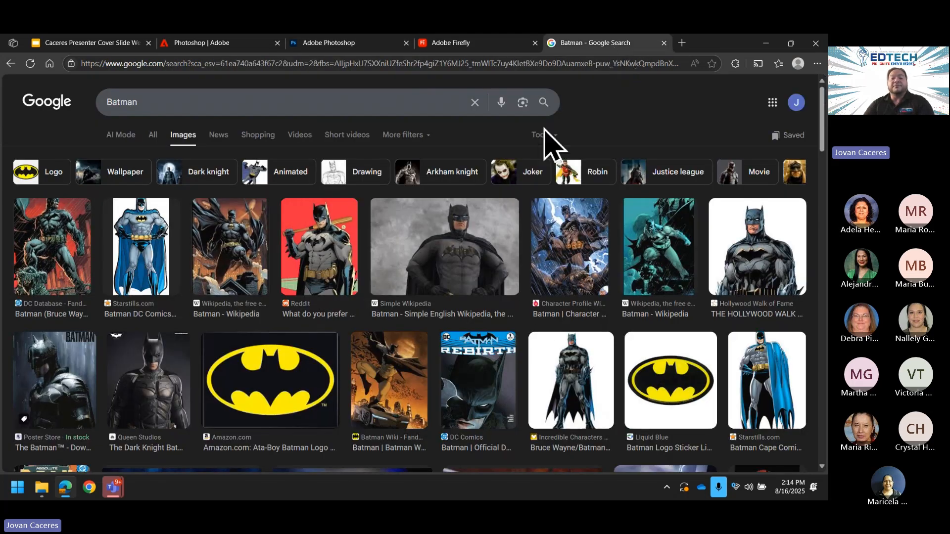
{"action": "right_click", "coordinate": [335, 250]}
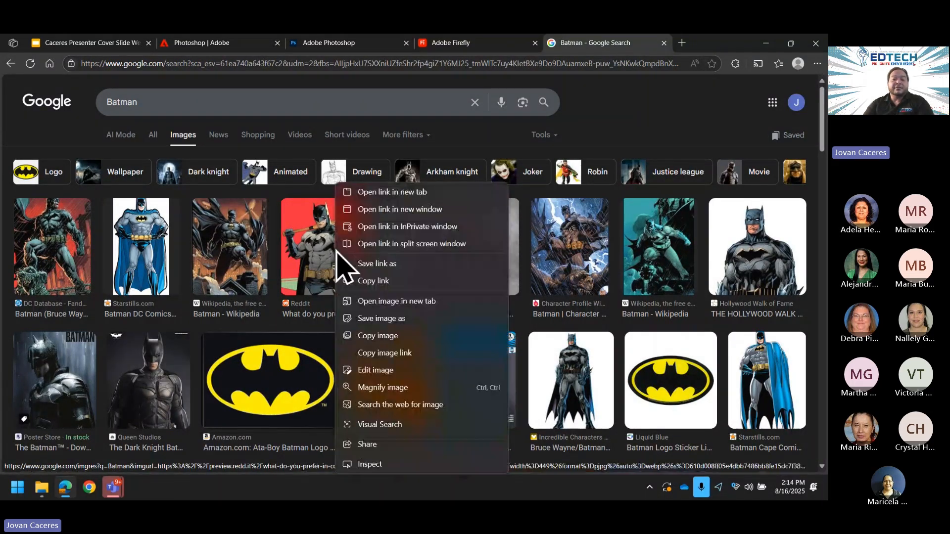
{"action": "left_click", "coordinate": [423, 319]}
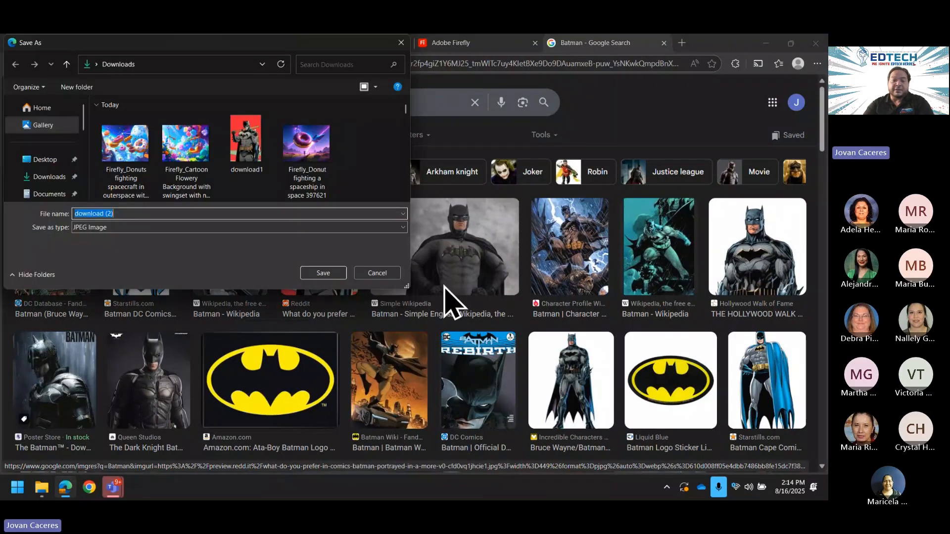
{"action": "left_click", "coordinate": [323, 275]}
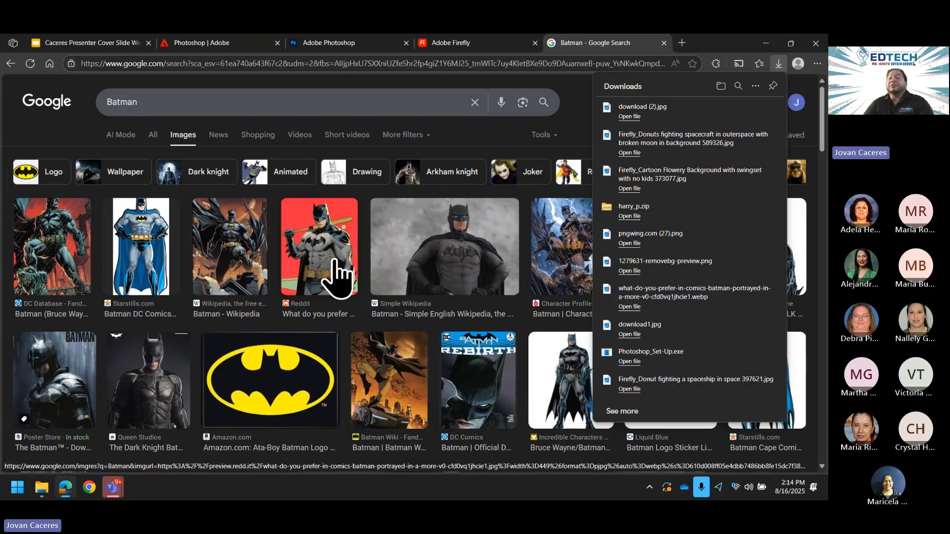
{"action": "left_click", "coordinate": [338, 277]}
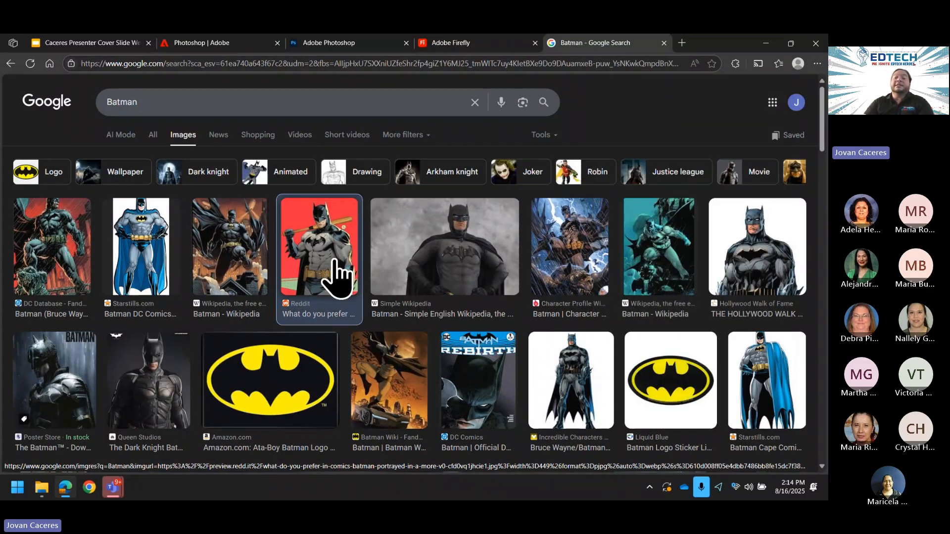
Step: Save the full-size preview of the same Batman image as a WEBP, then minimise the browser
{"action": "left_click", "coordinate": [338, 277]}
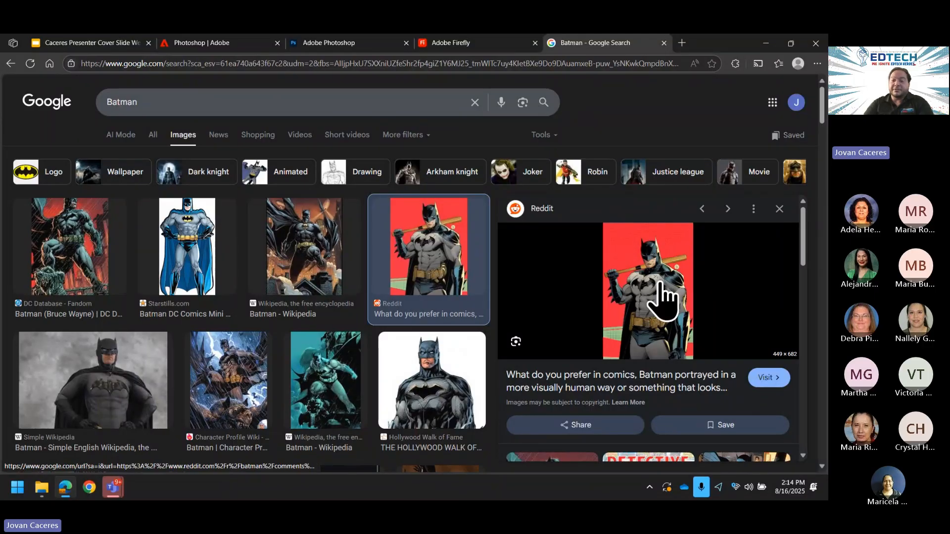
{"action": "right_click", "coordinate": [661, 299]}
{"action": "left_click", "coordinate": [462, 250]}
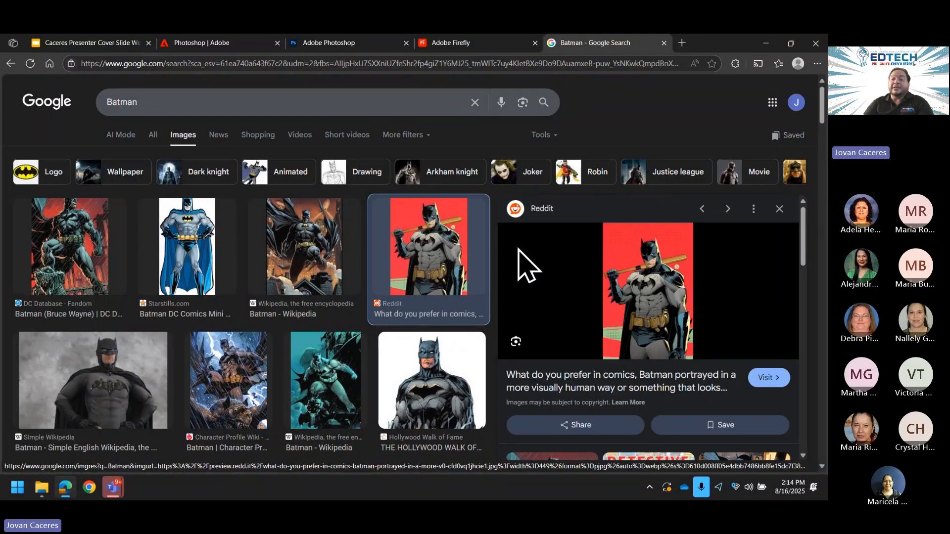
{"action": "right_click", "coordinate": [663, 300]}
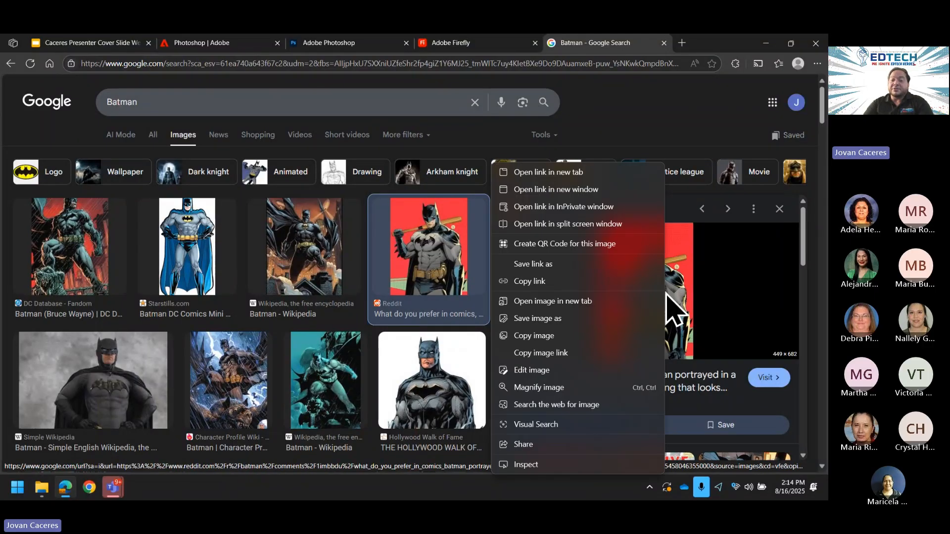
{"action": "left_click", "coordinate": [565, 318]}
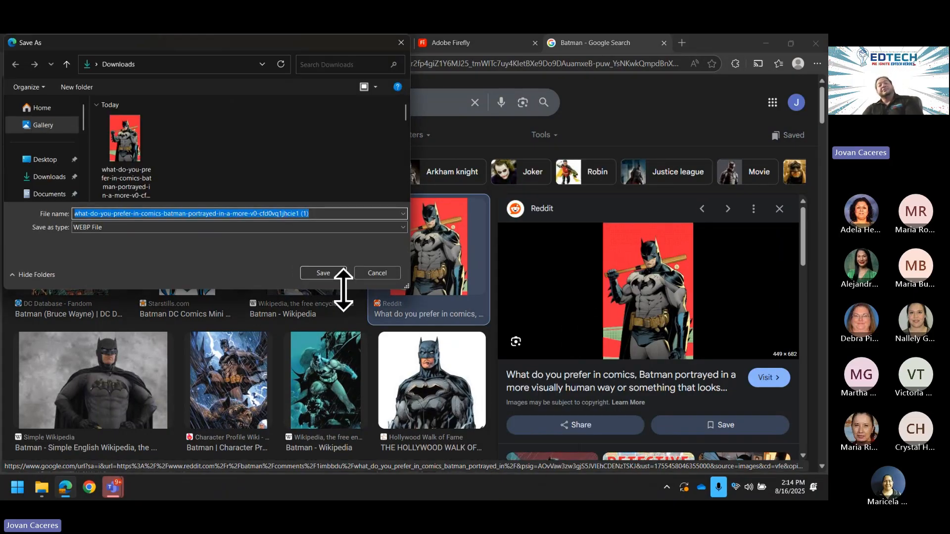
{"action": "left_click", "coordinate": [329, 270]}
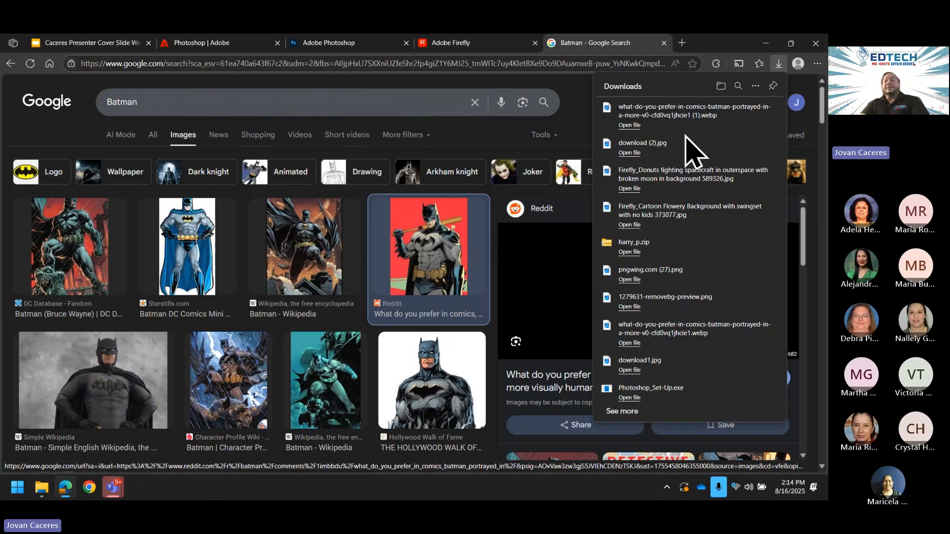
{"action": "left_click", "coordinate": [767, 44]}
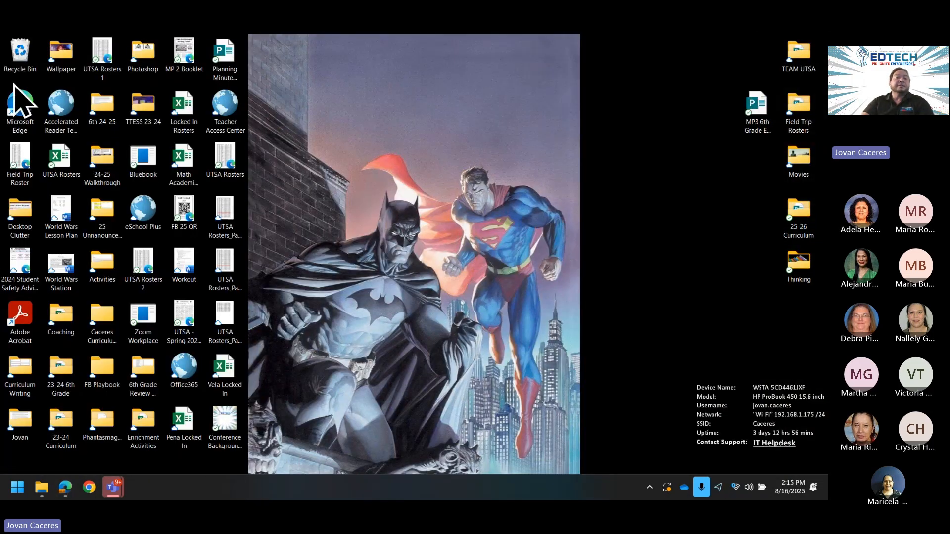
Step: Open both downloaded Batman images from Downloads in Photos, arranged side by side
{"action": "double_click", "coordinate": [79, 65]}
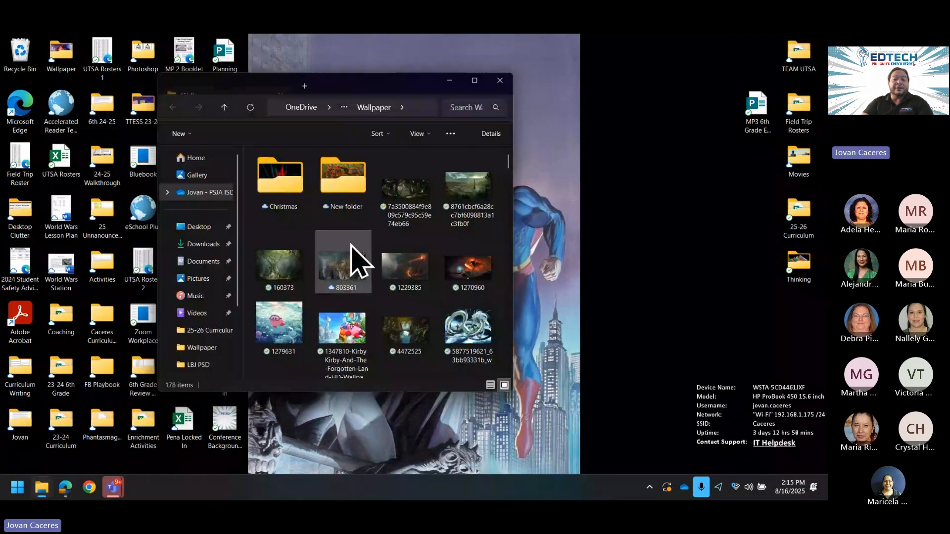
{"action": "left_click", "coordinate": [204, 244]}
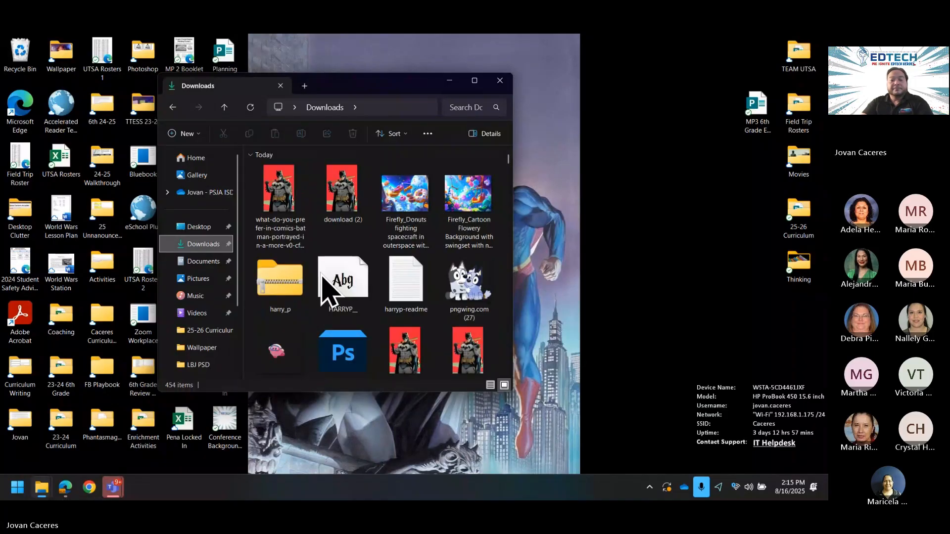
{"action": "double_click", "coordinate": [342, 208]}
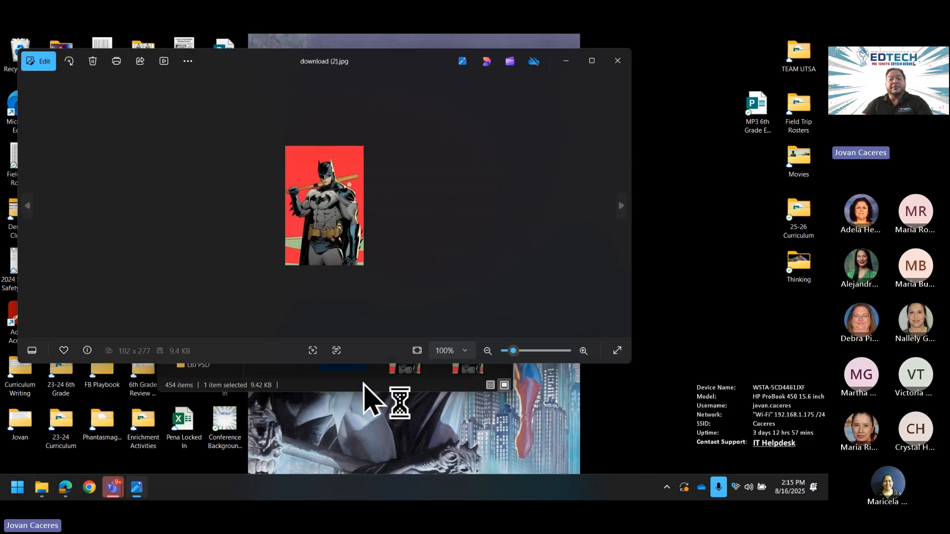
{"action": "left_click", "coordinate": [365, 386]}
{"action": "left_click", "coordinate": [283, 193]}
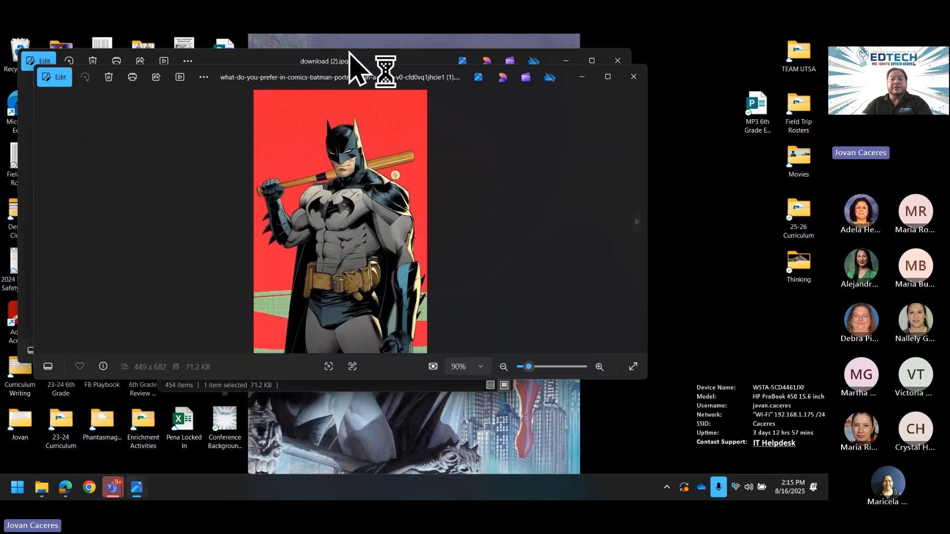
{"action": "left_click_drag", "start_coordinate": [372, 84], "coordinate": [684, 66]}
{"action": "left_click", "coordinate": [262, 58]}
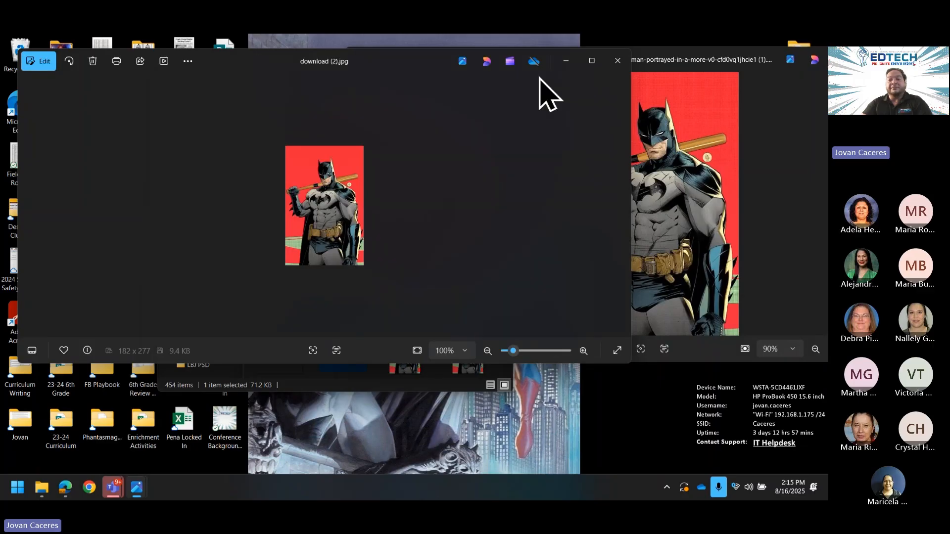
{"action": "left_click_drag", "start_coordinate": [377, 60], "coordinate": [319, 60]}
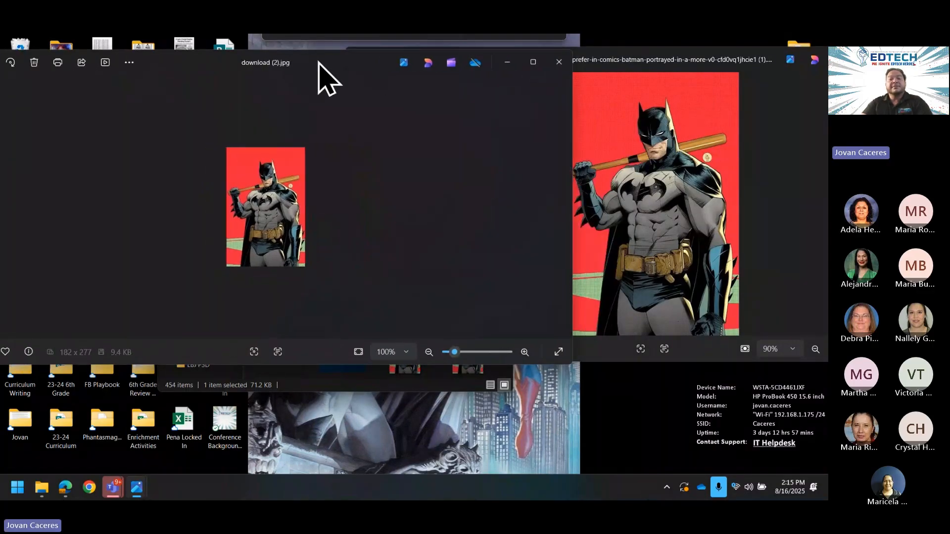
Step: Zoom into Batman's face in both the JPG and WEBP to compare sharpness
{"action": "scroll", "coordinate": [680, 230], "scroll_direction": "up", "scroll_amount": 5}
{"action": "left_click_drag", "start_coordinate": [688, 238], "coordinate": [671, 362]}
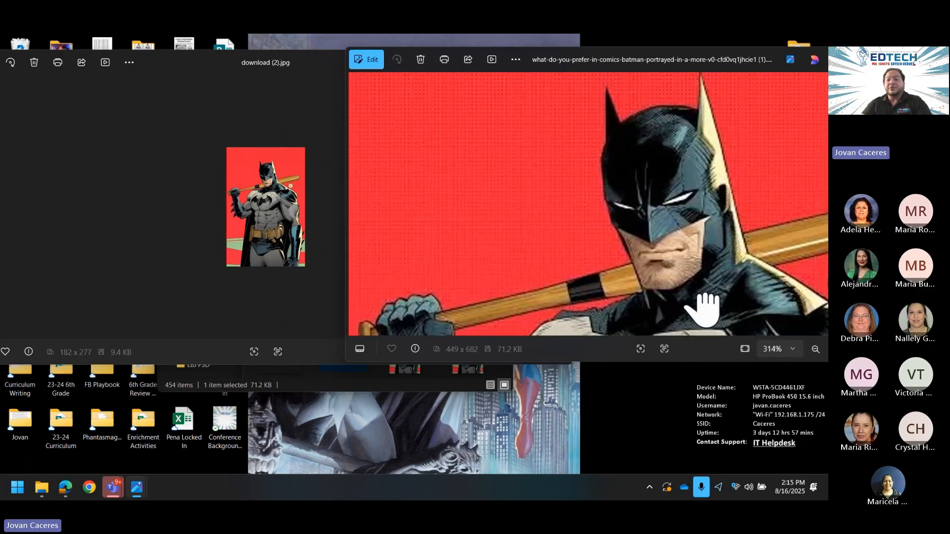
{"action": "left_click", "coordinate": [291, 254]}
{"action": "scroll", "coordinate": [295, 245], "scroll_direction": "up", "scroll_amount": 2}
{"action": "scroll", "coordinate": [285, 220], "scroll_direction": "up", "scroll_amount": 6}
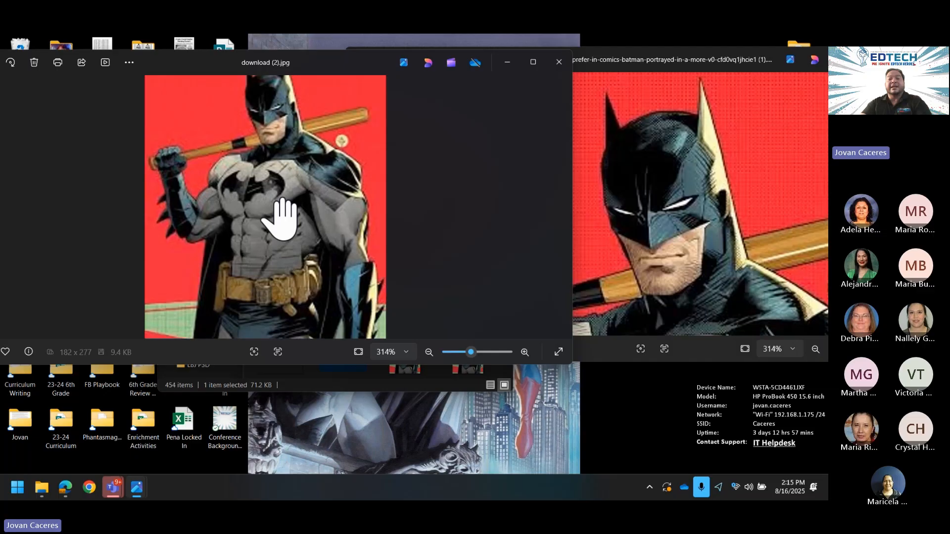
{"action": "left_click_drag", "start_coordinate": [276, 212], "coordinate": [287, 342]}
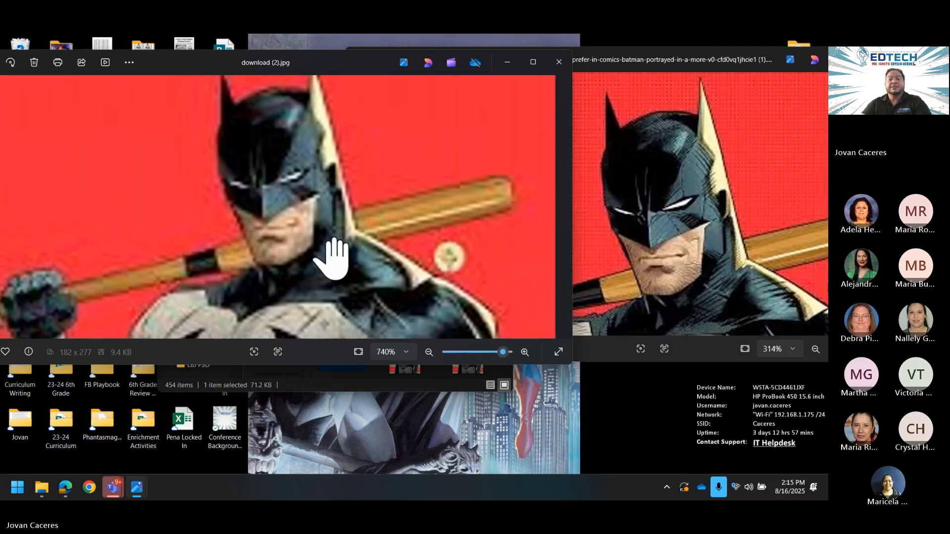
{"action": "scroll", "coordinate": [333, 258], "scroll_direction": "up", "scroll_amount": 1}
{"action": "left_click_drag", "start_coordinate": [333, 254], "coordinate": [341, 297]}
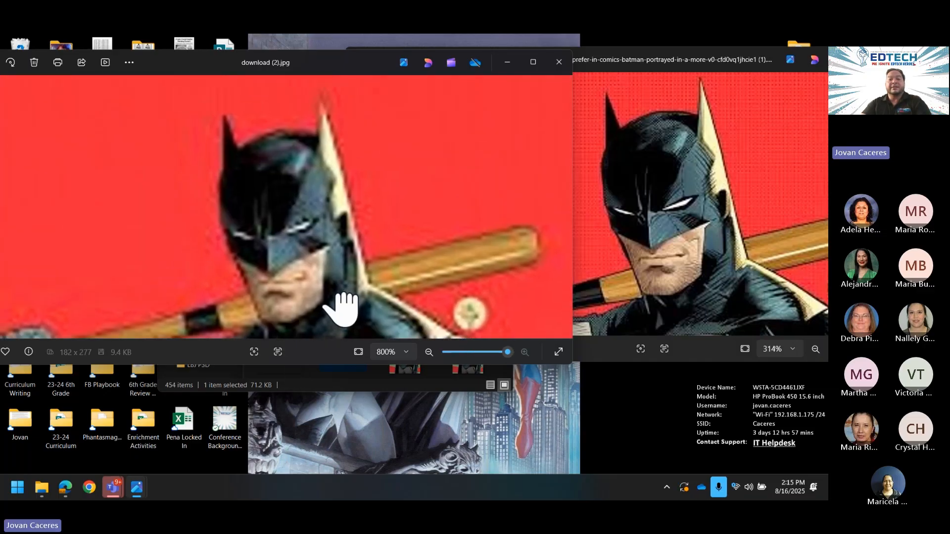
{"action": "mouse_move", "coordinate": [424, 280]}
{"action": "left_mouse_down"}
{"action": "mouse_move", "coordinate": [420, 260]}
{"action": "mouse_move", "coordinate": [423, 272]}
{"action": "left_mouse_up"}
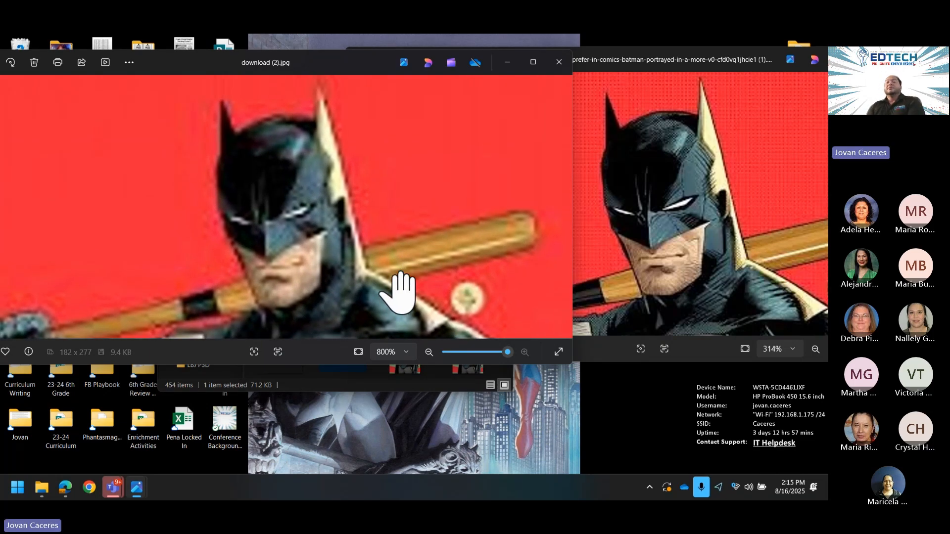
{"action": "left_click", "coordinate": [65, 487]}
Step: Switch units to inches, set width 7 and height 14, and create the 300 ppi document
{"action": "left_click", "coordinate": [365, 44]}
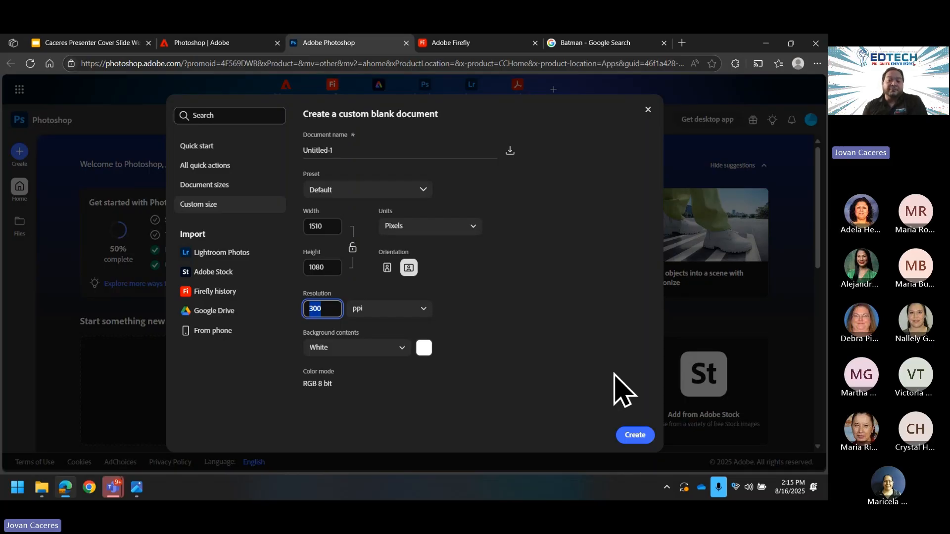
{"action": "left_click", "coordinate": [470, 228]}
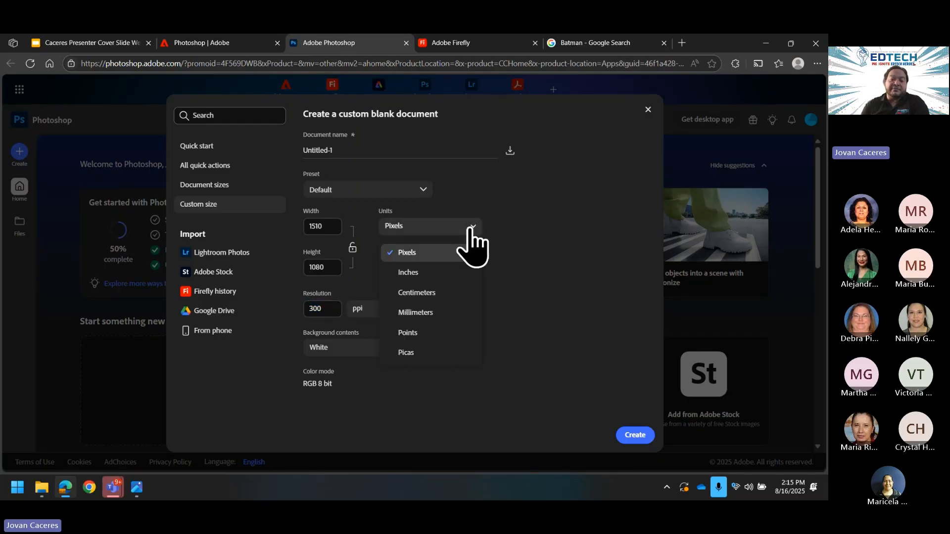
{"action": "left_click", "coordinate": [454, 272]}
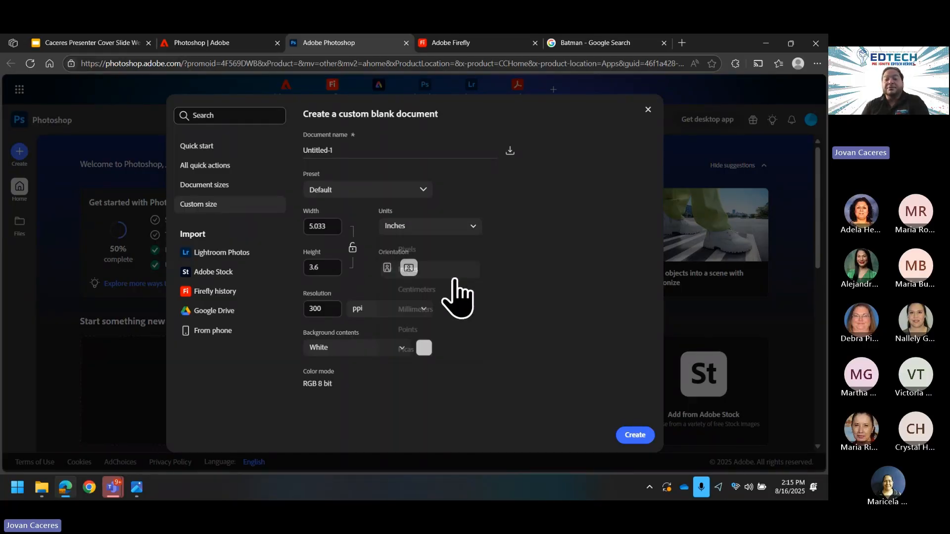
{"action": "double_click", "coordinate": [330, 229]}
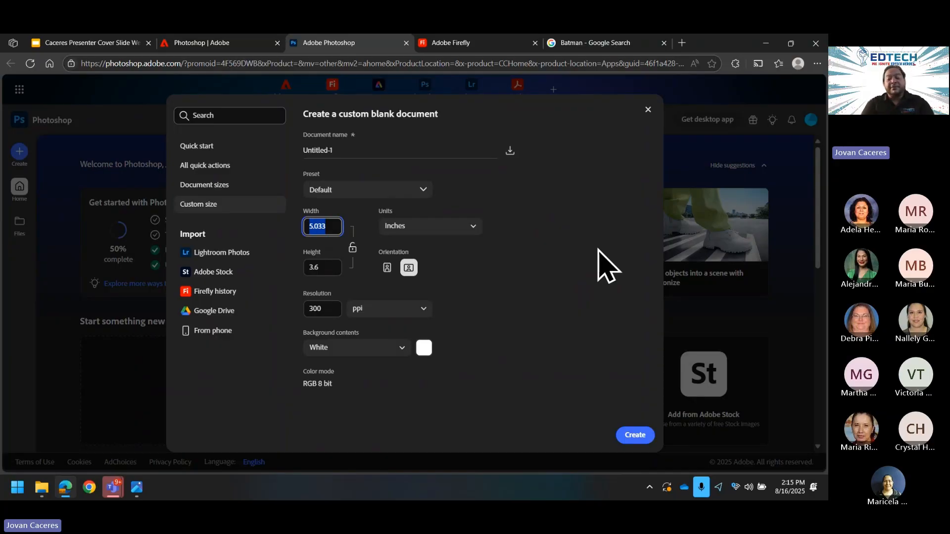
{"action": "type", "text": "7"}
{"action": "key", "text": "Tab"}
{"action": "key", "text": "Tab"}
{"action": "key", "text": "Tab"}
{"action": "type", "text": "1"}
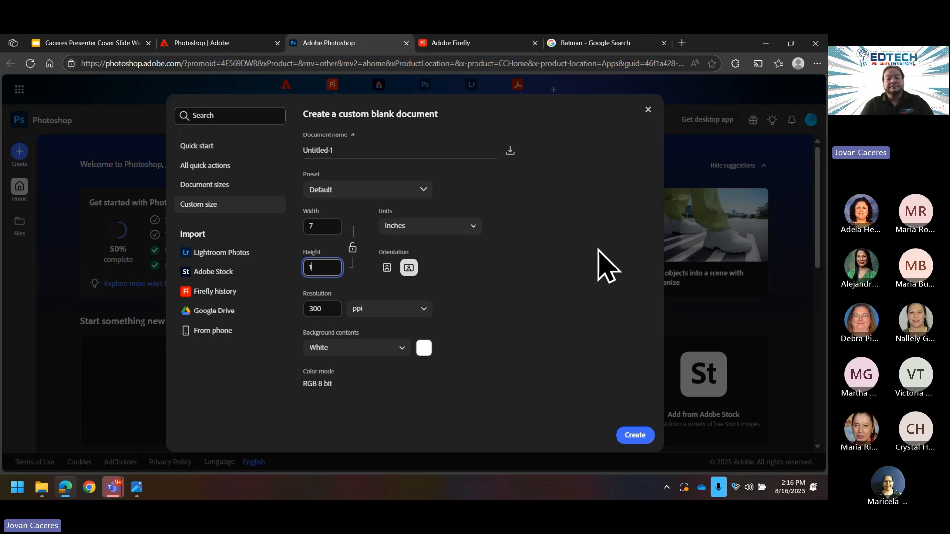
{"action": "type", "text": "4"}
{"action": "key", "text": "Return"}
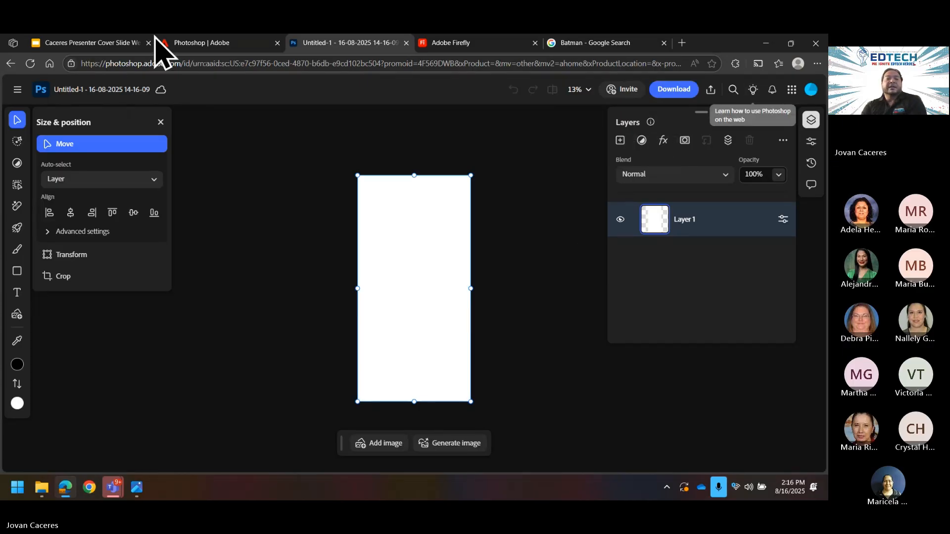
Step: Return to the Photoshop home page and start a new Custom size document
{"action": "left_click", "coordinate": [17, 90]}
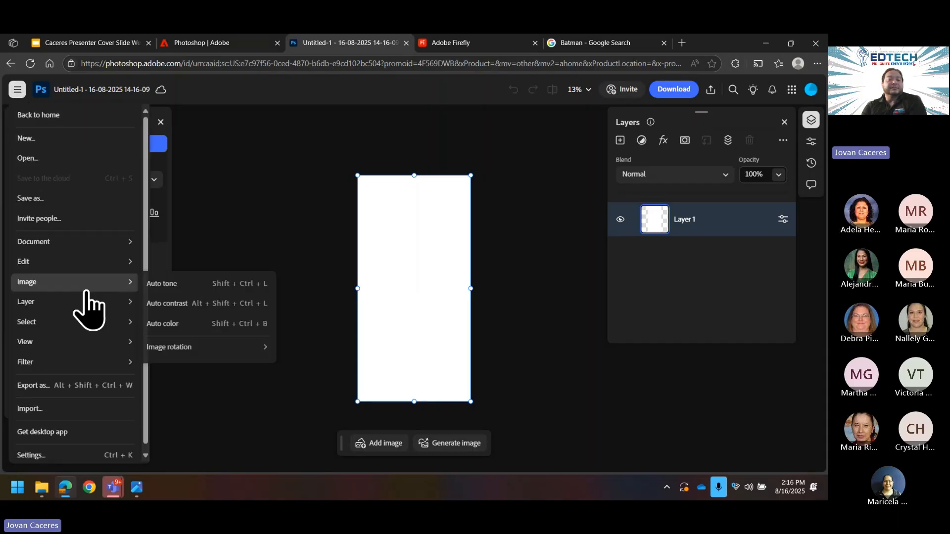
{"action": "mouse_move", "coordinate": [88, 305]}
{"action": "mouse_move", "coordinate": [80, 282]}
{"action": "mouse_move", "coordinate": [191, 352]}
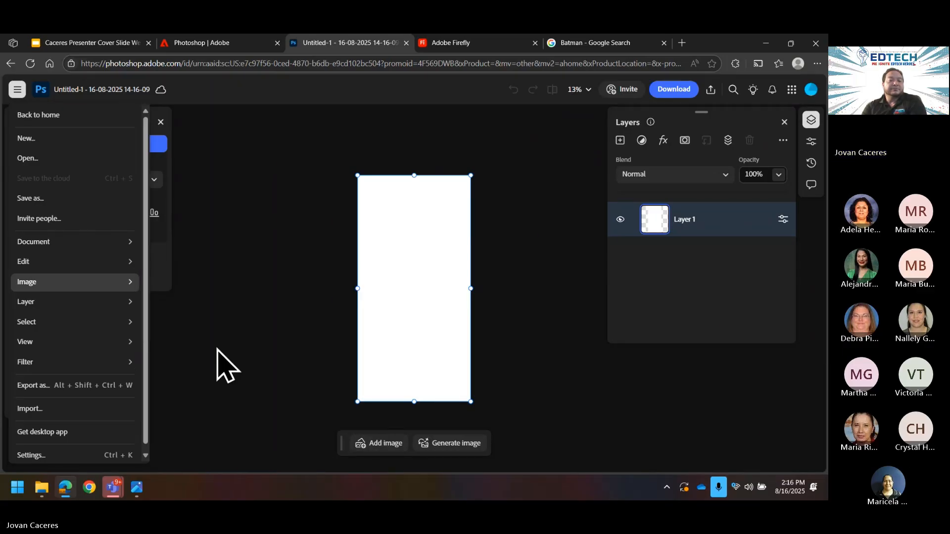
{"action": "mouse_move", "coordinate": [99, 262]}
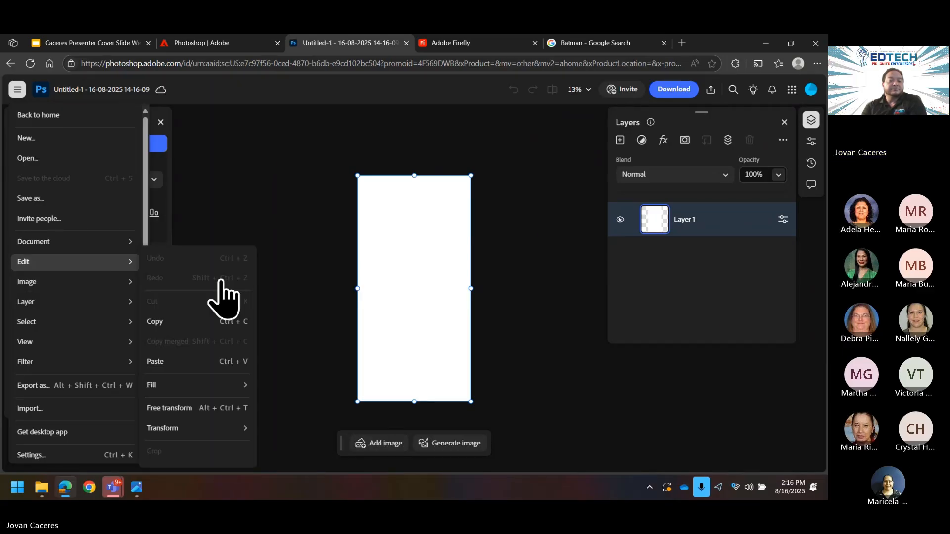
{"action": "left_click", "coordinate": [10, 63]}
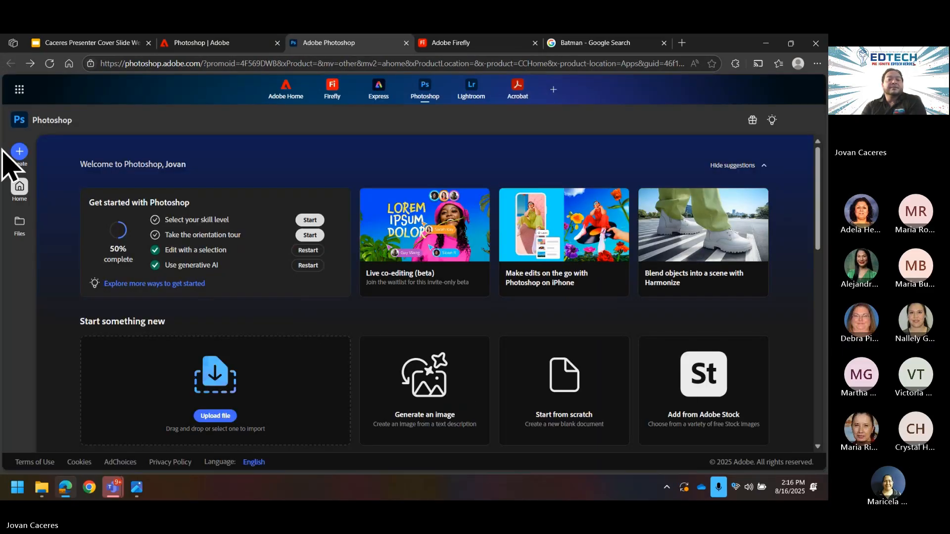
{"action": "left_click", "coordinate": [15, 154]}
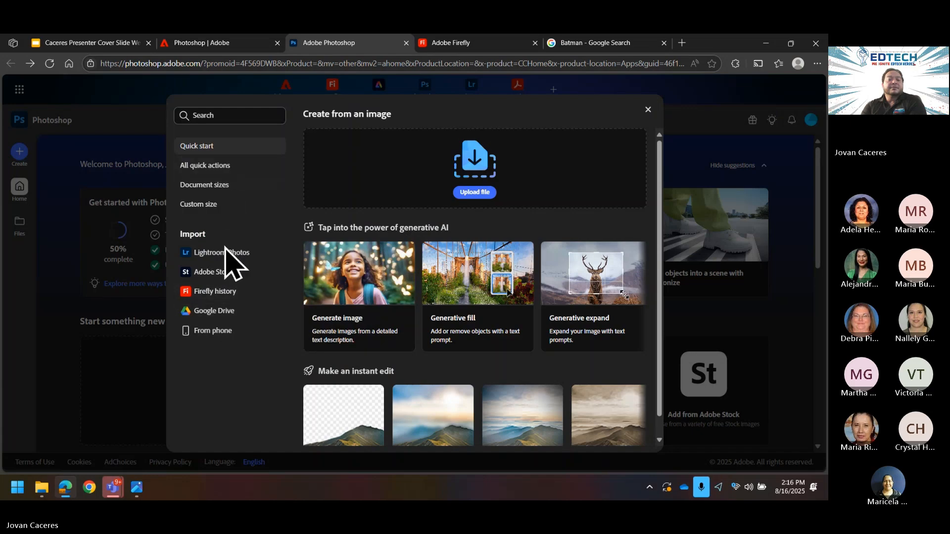
{"action": "left_click", "coordinate": [220, 210]}
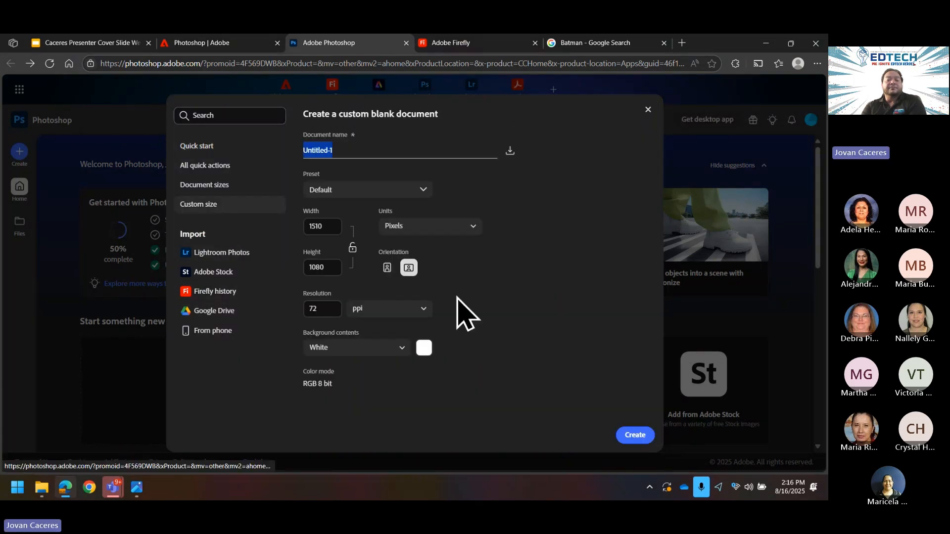
Step: Set resolution 300 ppi, units inches, width 7 and height 11, and create the document
{"action": "double_click", "coordinate": [334, 312]}
{"action": "type", "text": "300"}
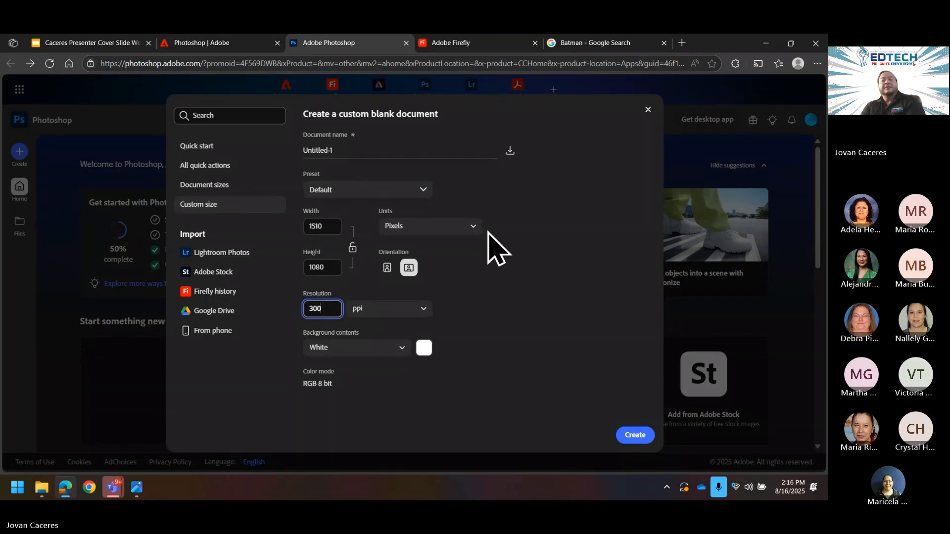
{"action": "left_click", "coordinate": [473, 230]}
{"action": "left_click", "coordinate": [426, 271]}
{"action": "double_click", "coordinate": [332, 226]}
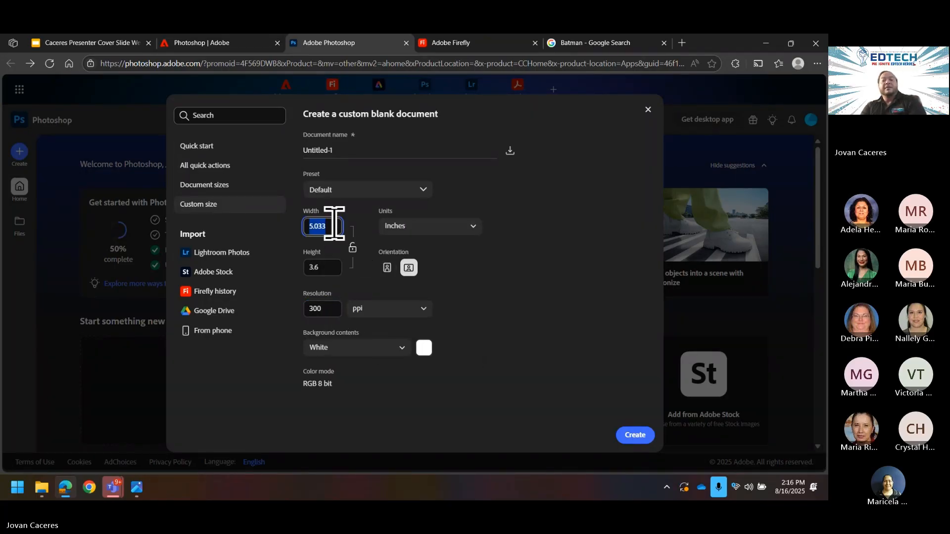
{"action": "type", "text": "7"}
{"action": "key", "text": "Tab"}
{"action": "key", "text": "Tab"}
{"action": "type", "text": "11"}
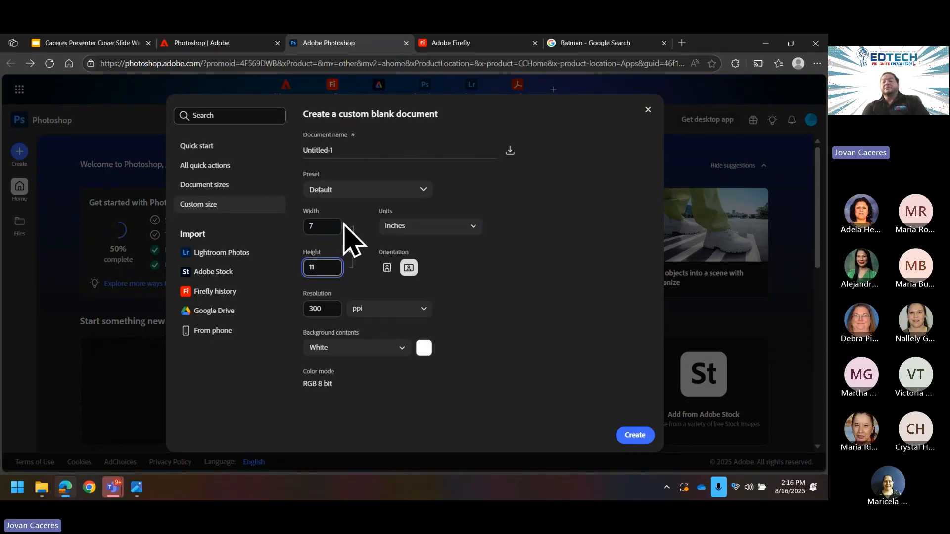
{"action": "key", "text": "Return"}
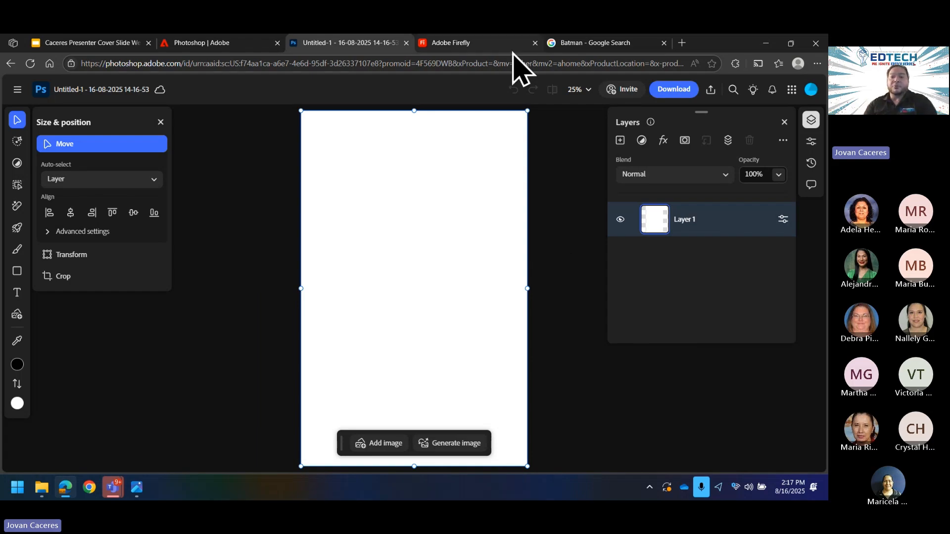
{"action": "left_click", "coordinate": [576, 89]}
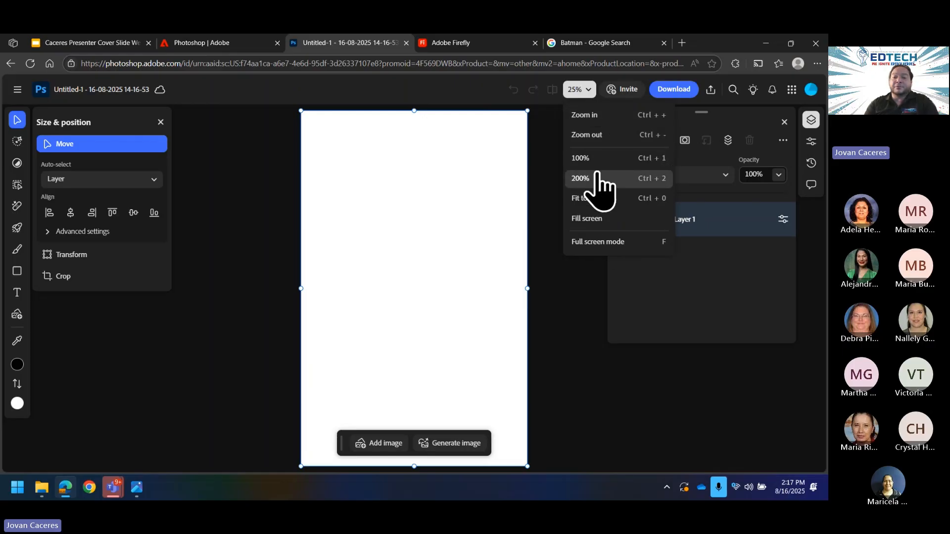
{"action": "left_click", "coordinate": [439, 196]}
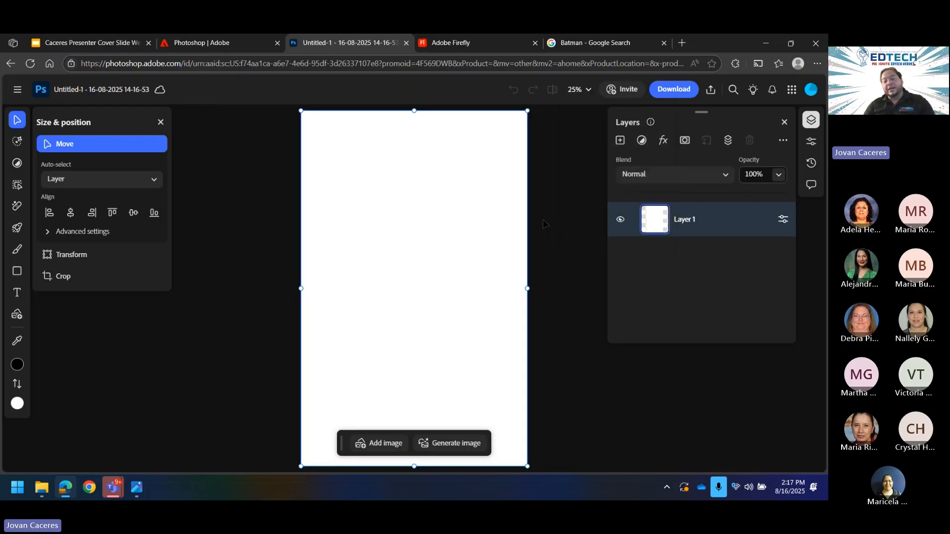
{"action": "key", "text": "ctrl+plus"}
{"action": "key", "text": "ctrl+plus"}
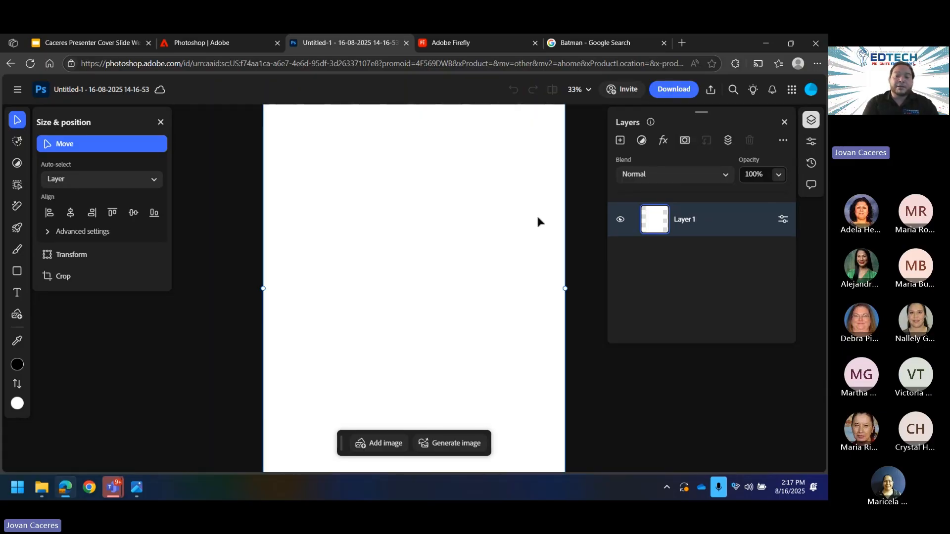
{"action": "key", "text": "ctrl+minus"}
{"action": "key", "text": "ctrl+minus"}
{"action": "key", "text": "ctrl+minus"}
{"action": "key", "text": "ctrl+minus"}
{"action": "key", "text": "ctrl+plus"}
{"action": "key", "text": "ctrl+plus"}
{"action": "key", "text": "ctrl+minus"}
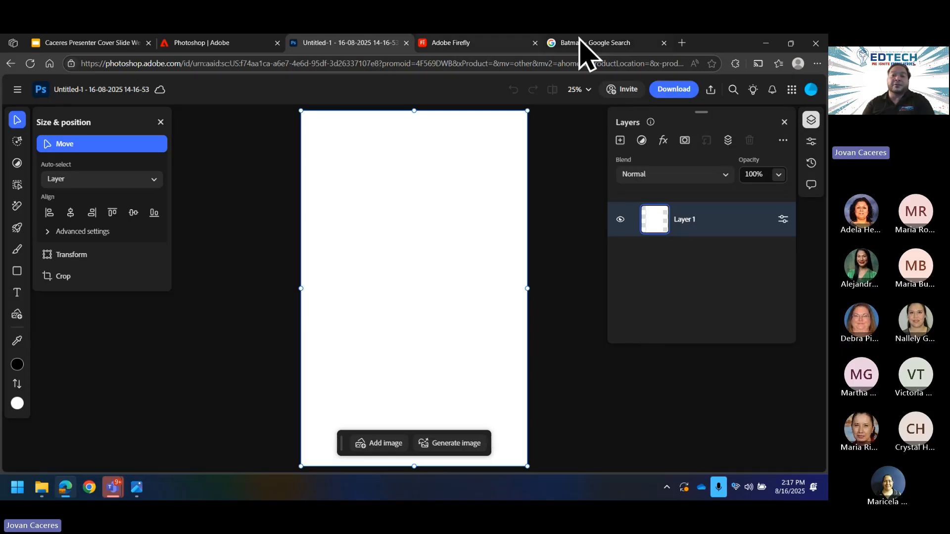
{"action": "left_click", "coordinate": [592, 44]}
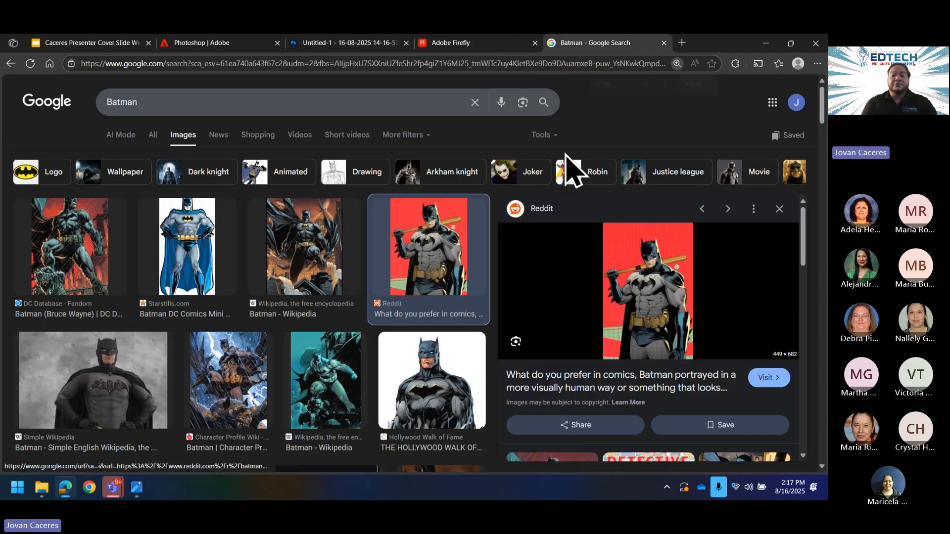
{"action": "key", "text": "ctrl+plus"}
{"action": "key", "text": "ctrl+plus"}
{"action": "key", "text": "ctrl+plus"}
{"action": "key", "text": "ctrl+plus"}
{"action": "key", "text": "ctrl+minus"}
{"action": "key", "text": "ctrl+minus"}
{"action": "key", "text": "ctrl+minus"}
{"action": "key", "text": "ctrl+minus"}
{"action": "key", "text": "ctrl+minus"}
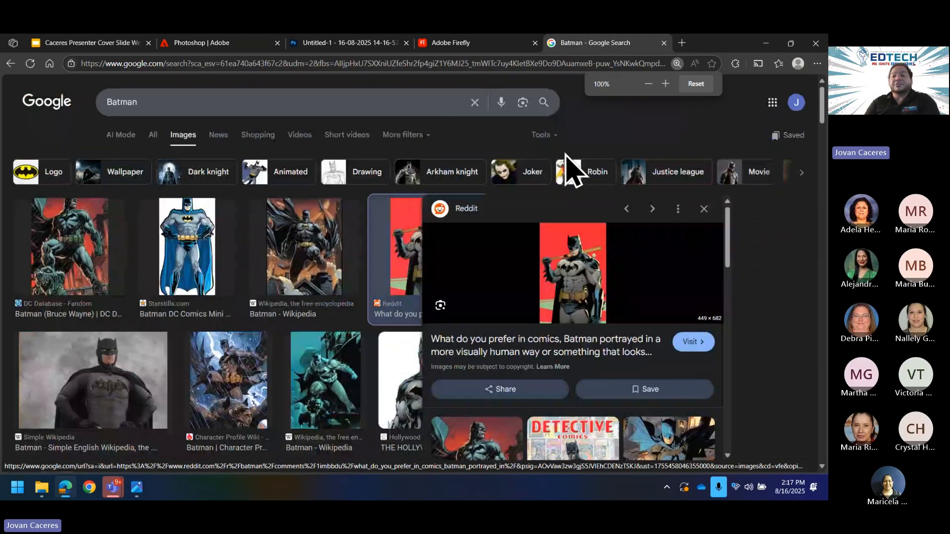
{"action": "left_click", "coordinate": [351, 44]}
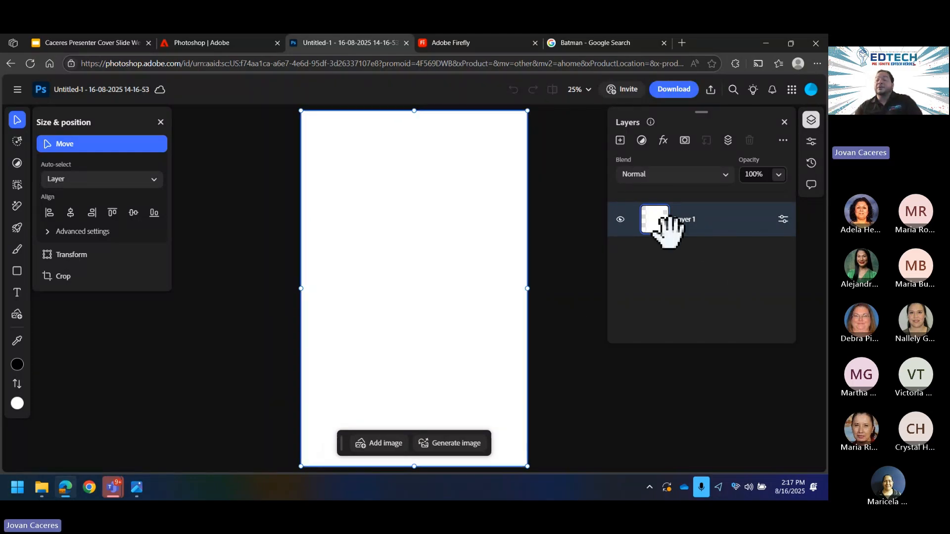
Step: Shrink and move the browser, closing the download (2).jpg and Batman photo viewers
{"action": "left_click", "coordinate": [790, 43]}
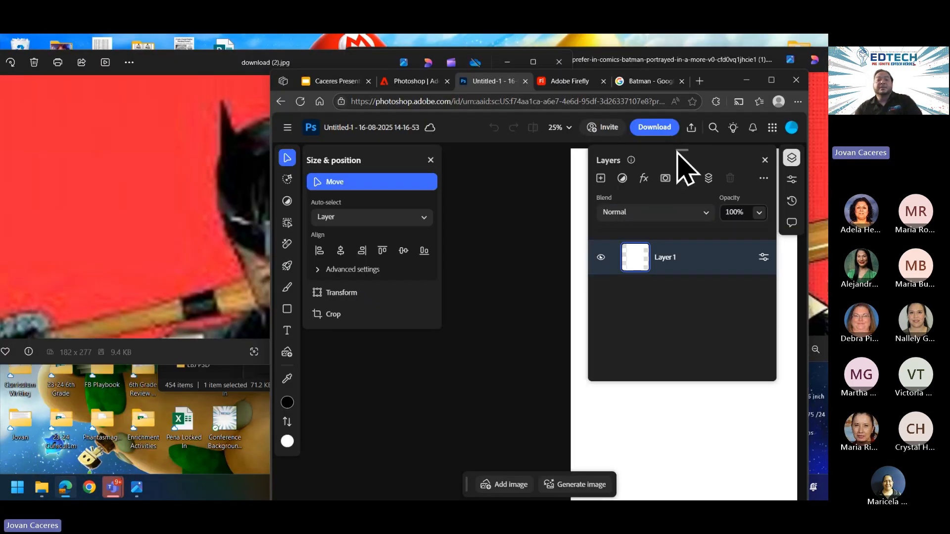
{"action": "left_click", "coordinate": [557, 65]}
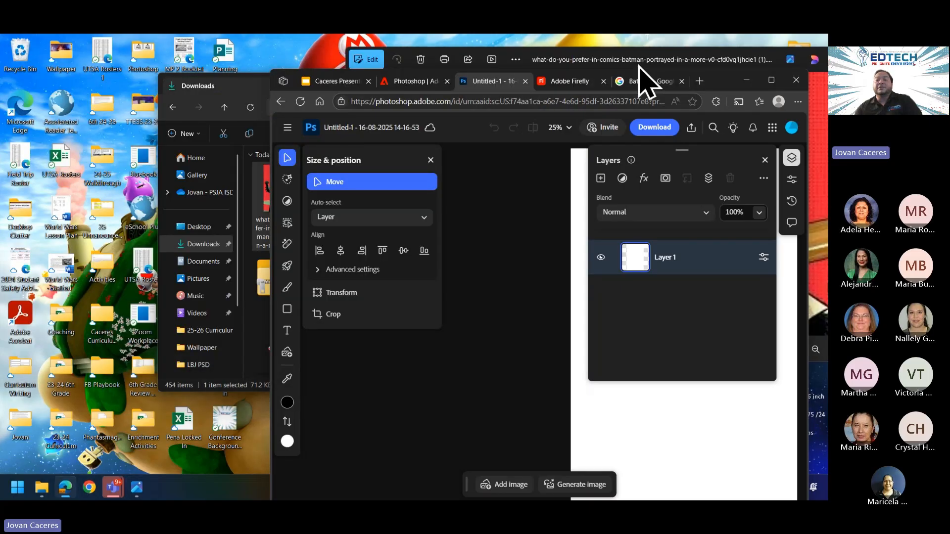
{"action": "left_click_drag", "start_coordinate": [722, 79], "coordinate": [492, 60]}
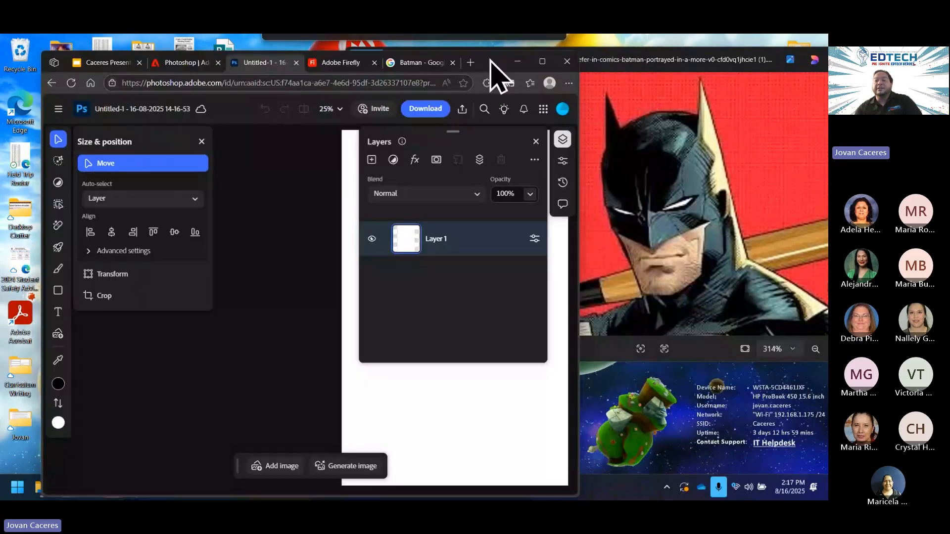
{"action": "left_click", "coordinate": [772, 63]}
{"action": "left_click", "coordinate": [759, 72]}
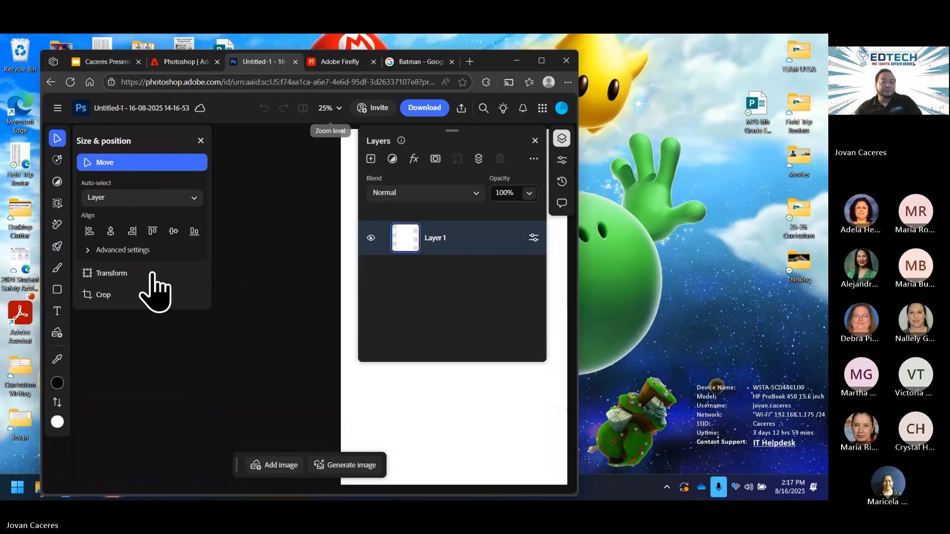
Step: Drag the Firefly_Donuts file from the Downloads window onto the Photoshop canvas, then maximize the browser
{"action": "left_click", "coordinate": [36, 494]}
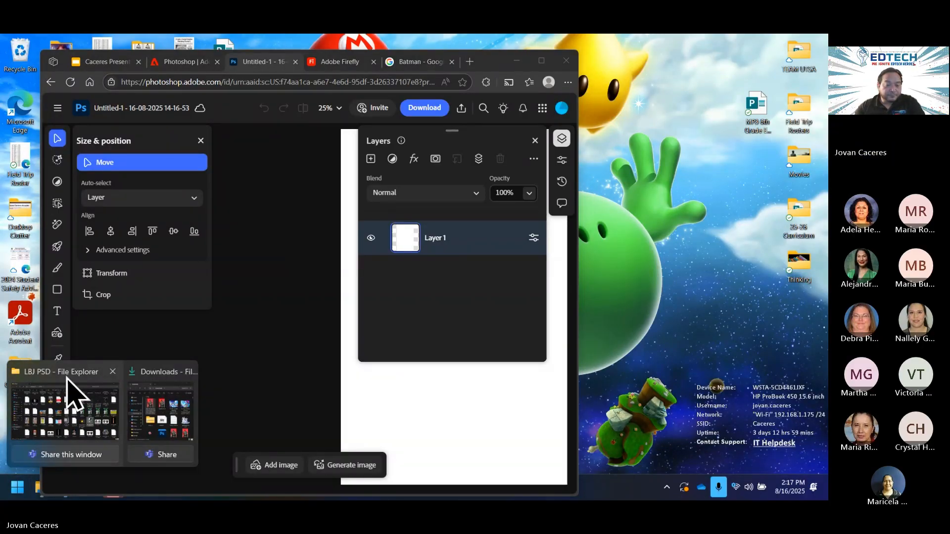
{"action": "left_click", "coordinate": [161, 406]}
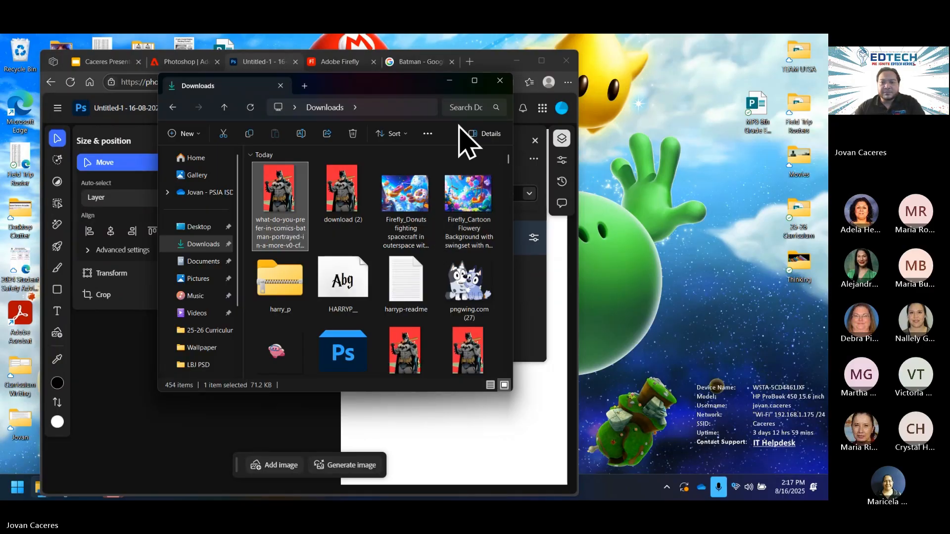
{"action": "left_click_drag", "start_coordinate": [426, 86], "coordinate": [748, 99]}
{"action": "left_click_drag", "start_coordinate": [742, 212], "coordinate": [420, 396]}
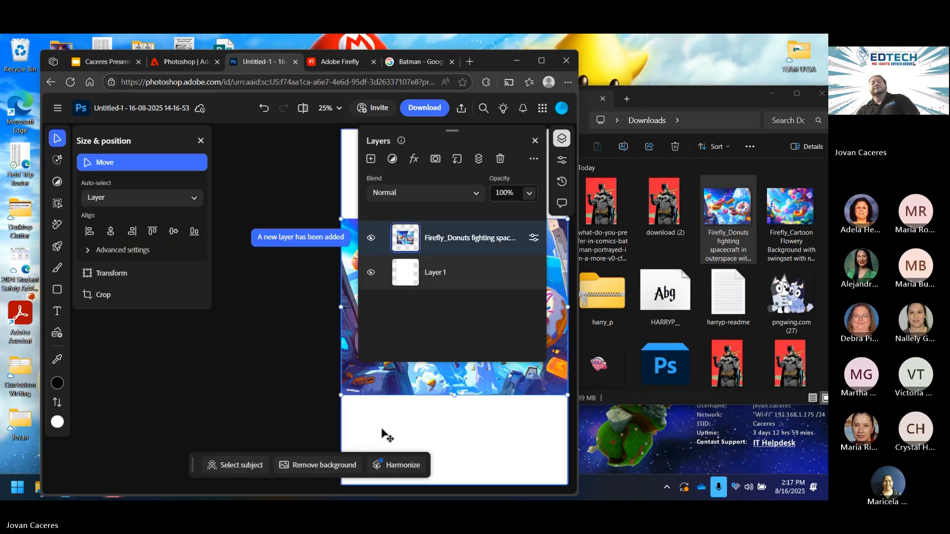
{"action": "left_click", "coordinate": [541, 61]}
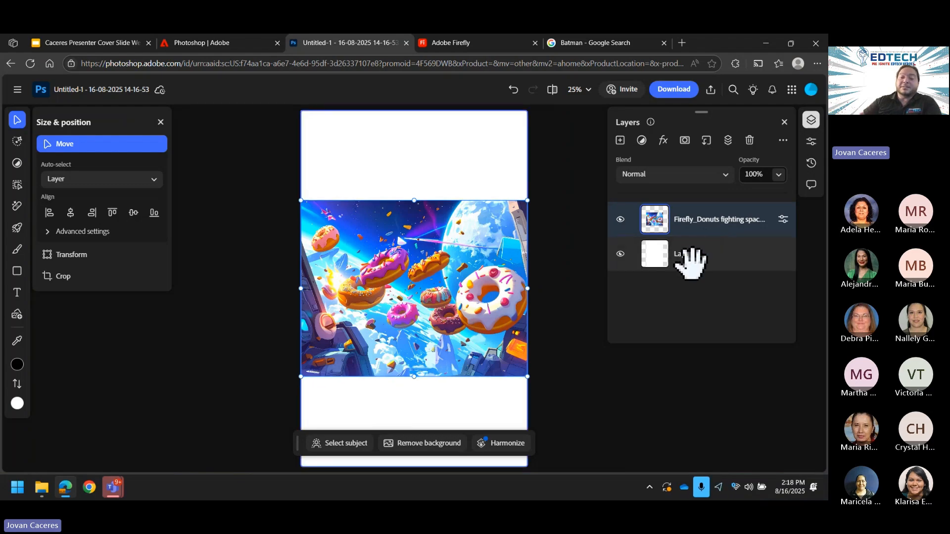
Step: Scale the Firefly donut layer to 4394 × 3419 so it covers the whole canvas
{"action": "left_click_drag", "start_coordinate": [699, 218], "coordinate": [708, 260]}
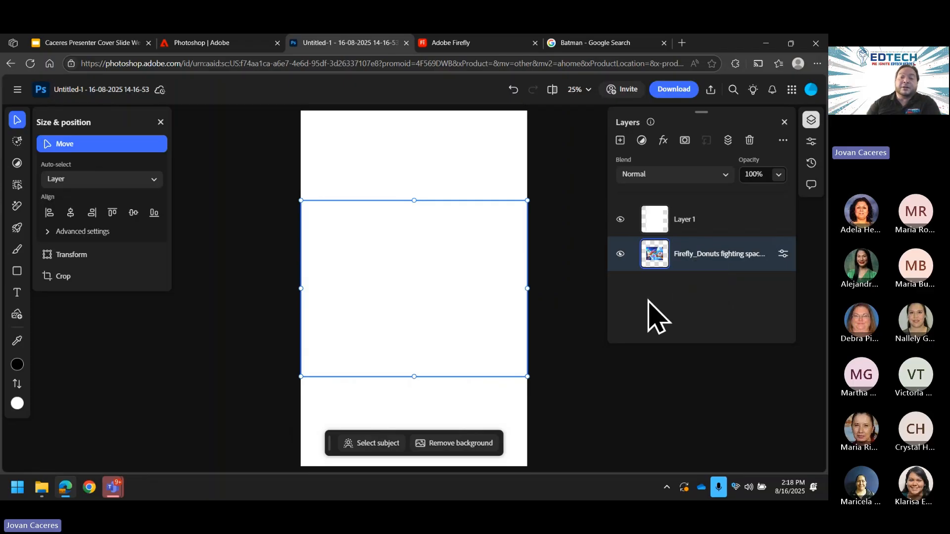
{"action": "left_click_drag", "start_coordinate": [692, 255], "coordinate": [691, 219]}
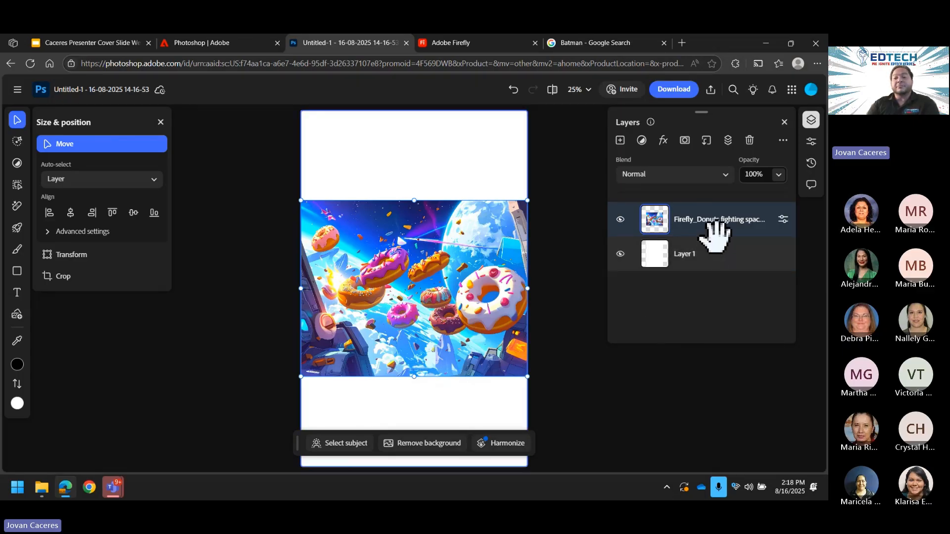
{"action": "mouse_move", "coordinate": [18, 280]}
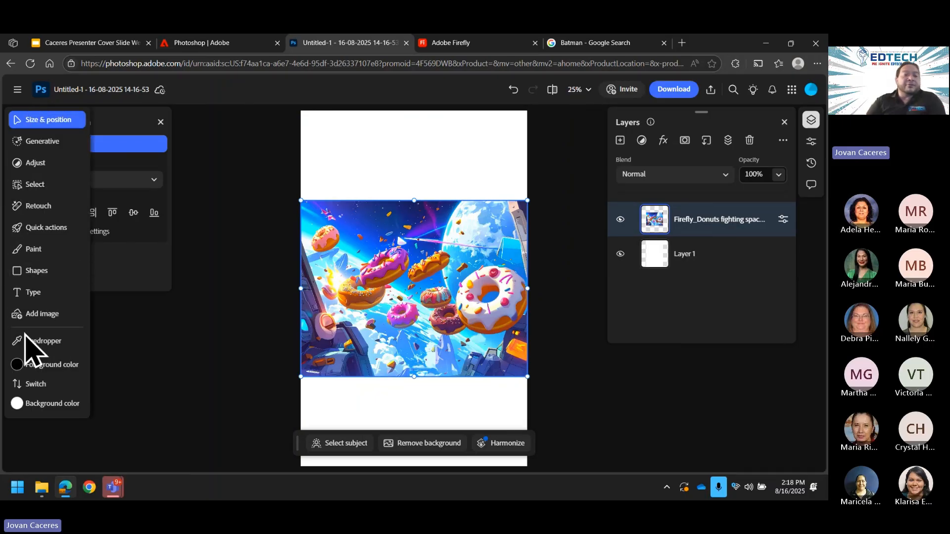
{"action": "left_click", "coordinate": [23, 123]}
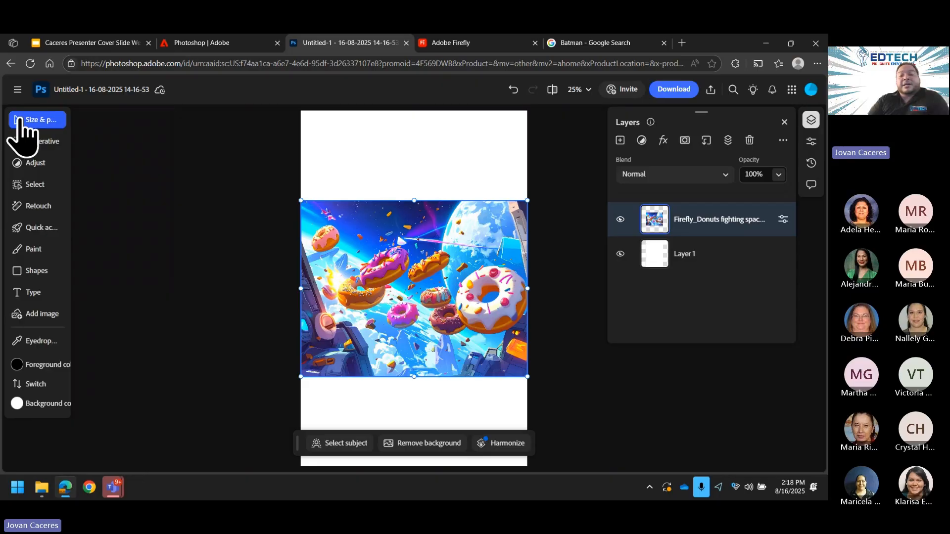
{"action": "left_click_drag", "start_coordinate": [301, 201], "coordinate": [213, 64]}
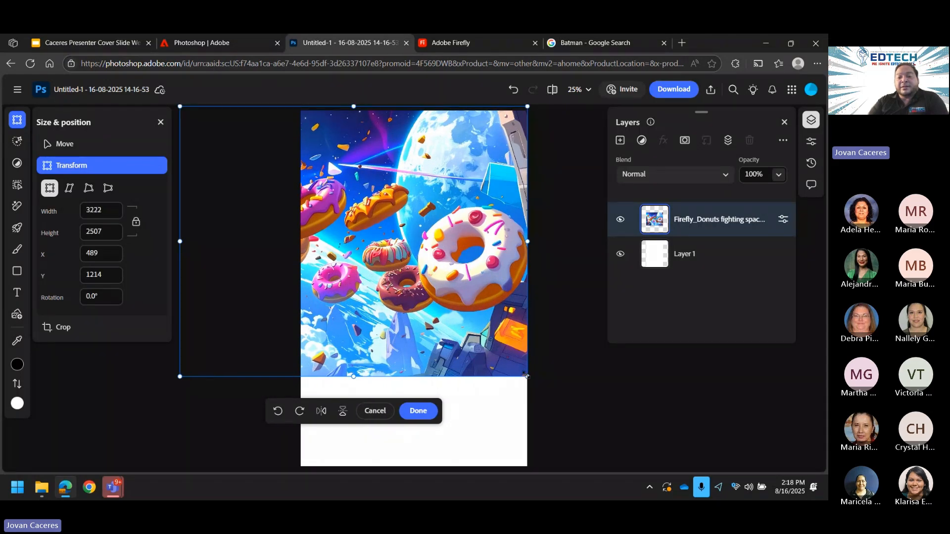
{"action": "left_click_drag", "start_coordinate": [525, 374], "coordinate": [414, 385]}
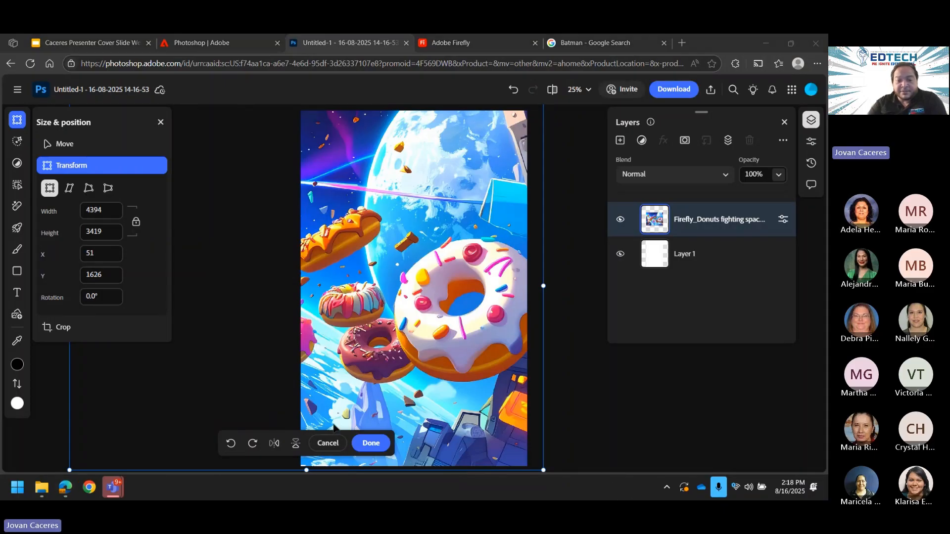
{"action": "left_click", "coordinate": [371, 444]}
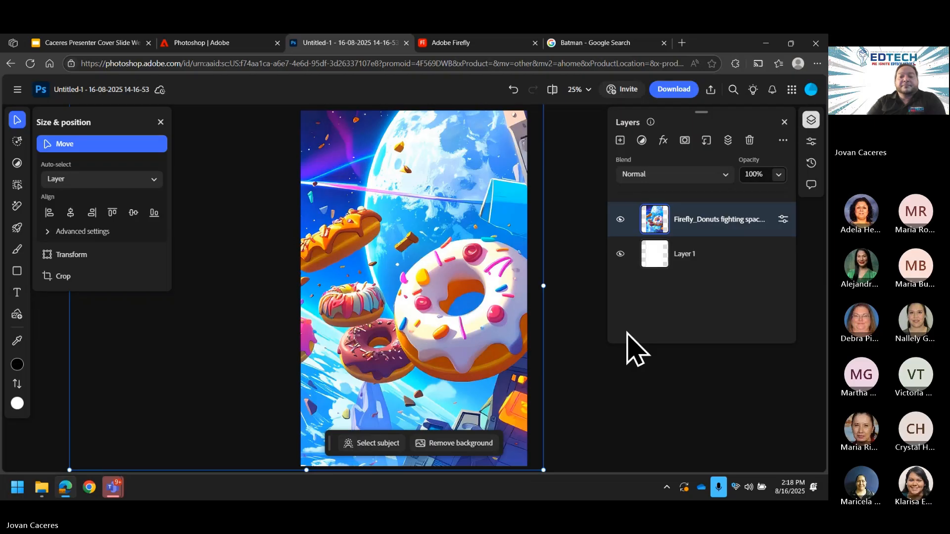
Step: Generative-fill the moon area with the prompt 'Alien in space eating donut'
{"action": "left_click", "coordinate": [17, 141]}
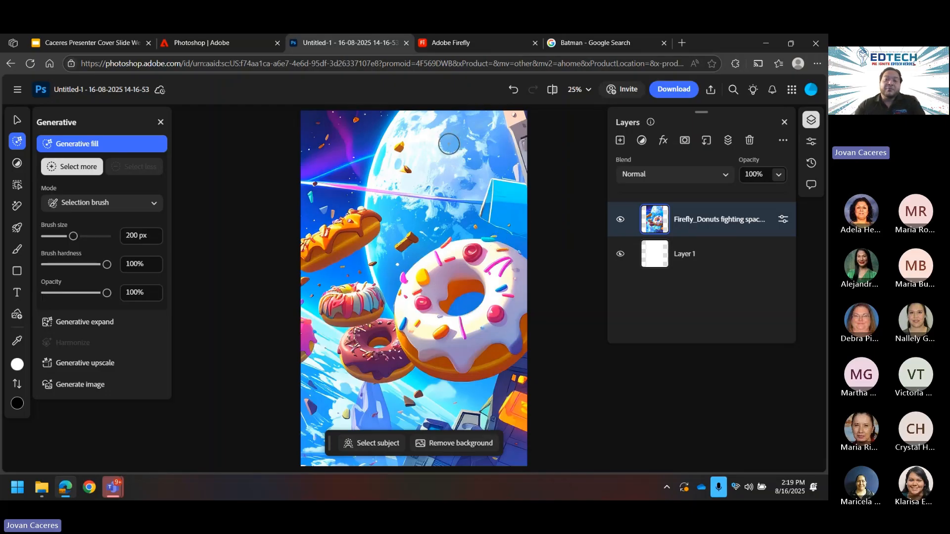
{"action": "mouse_move", "coordinate": [448, 146]}
{"action": "left_mouse_down"}
{"action": "mouse_move", "coordinate": [401, 172]}
{"action": "mouse_move", "coordinate": [415, 183]}
{"action": "mouse_move", "coordinate": [457, 177]}
{"action": "mouse_move", "coordinate": [469, 158]}
{"action": "mouse_move", "coordinate": [455, 148]}
{"action": "mouse_move", "coordinate": [423, 163]}
{"action": "mouse_move", "coordinate": [451, 163]}
{"action": "left_mouse_up"}
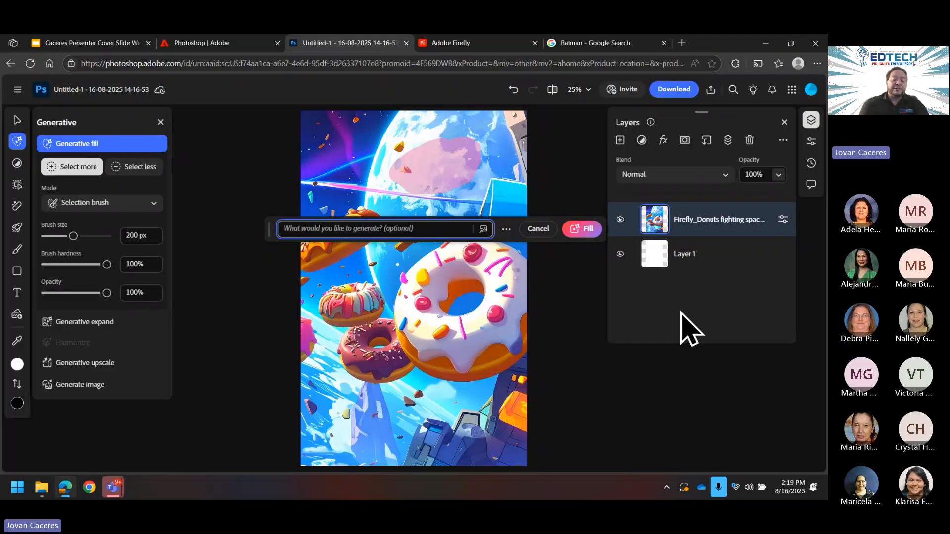
{"action": "type", "text": "Alien in spac"}
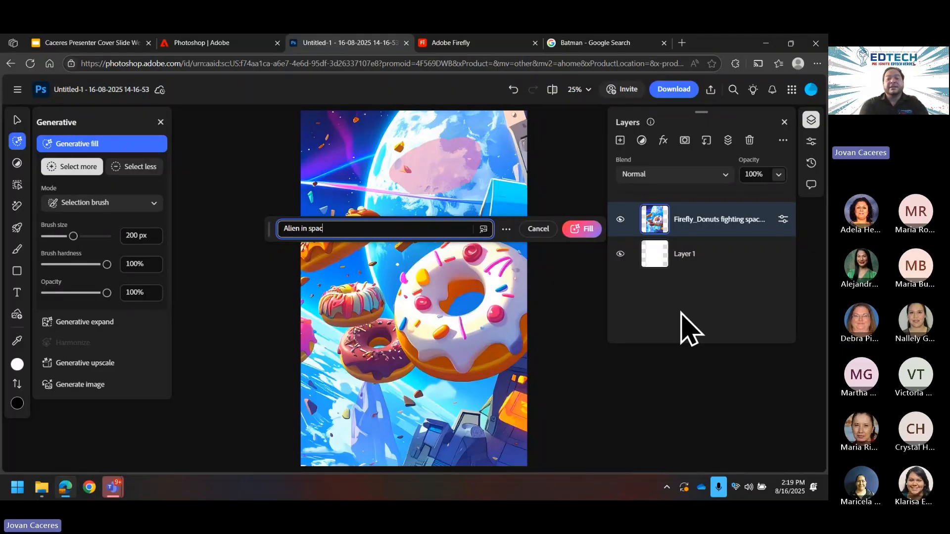
{"action": "type", "text": "e eating donut"}
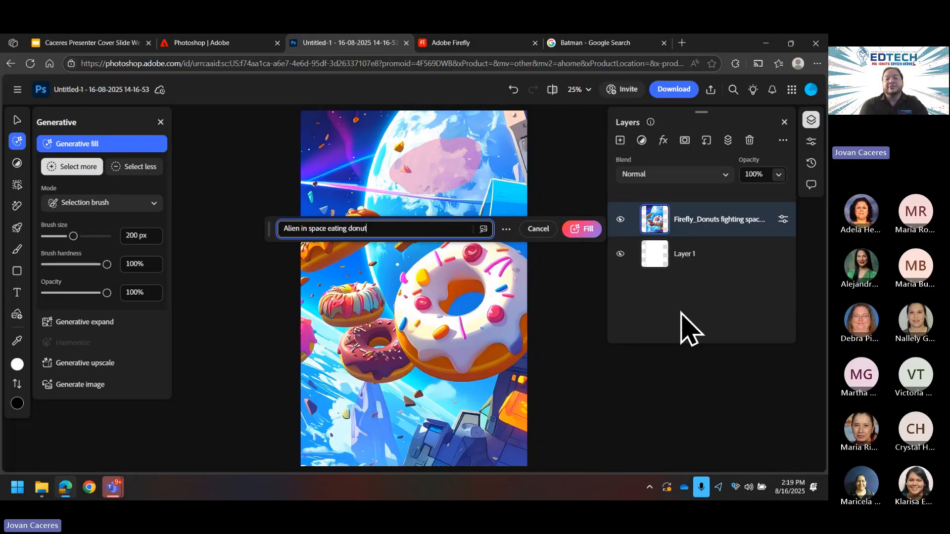
{"action": "key", "text": "Return"}
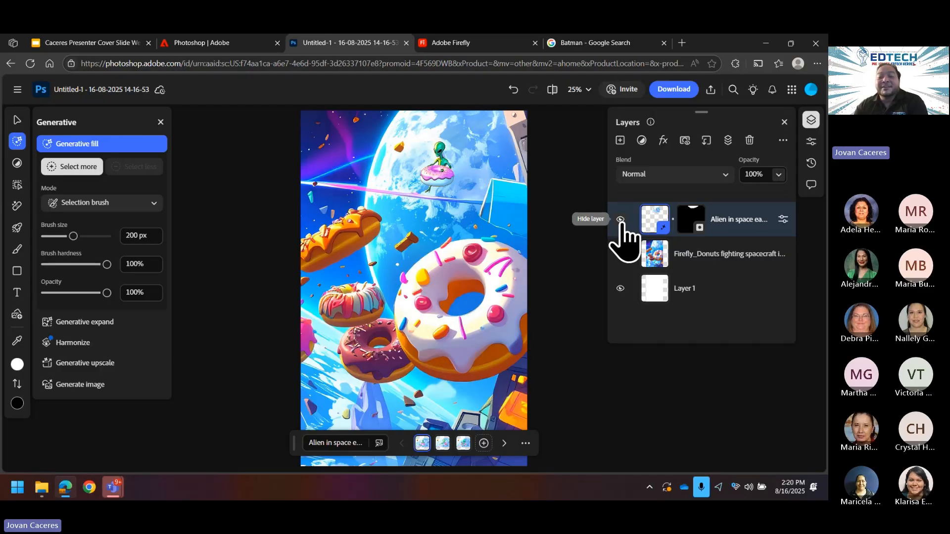
Step: Select the Firefly_Donuts layer and reorder the alien layer in the stack
{"action": "left_click", "coordinate": [712, 255]}
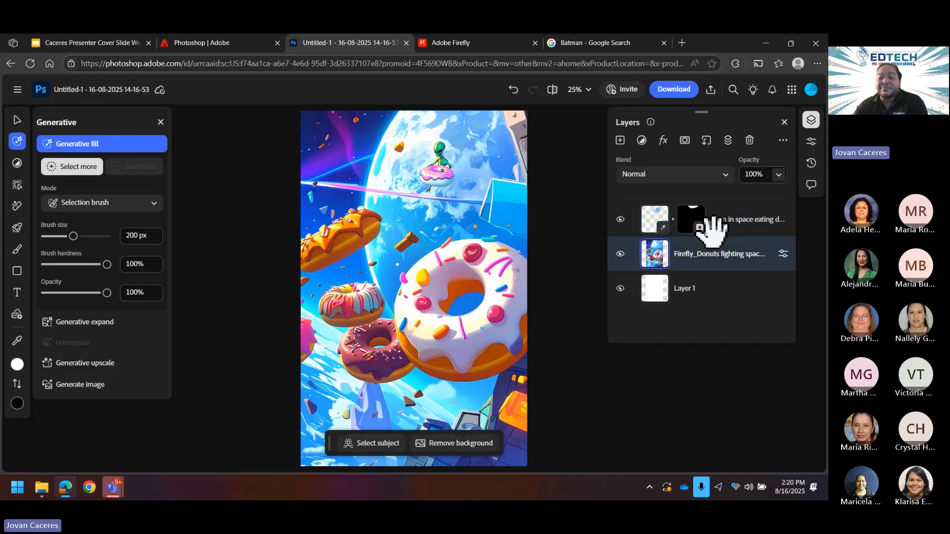
{"action": "left_click", "coordinate": [725, 219]}
{"action": "mouse_move", "coordinate": [727, 221]}
{"action": "left_mouse_down"}
{"action": "mouse_move", "coordinate": [732, 271]}
{"action": "mouse_move", "coordinate": [721, 259]}
{"action": "mouse_move", "coordinate": [743, 239]}
{"action": "mouse_move", "coordinate": [732, 220]}
{"action": "left_mouse_up"}
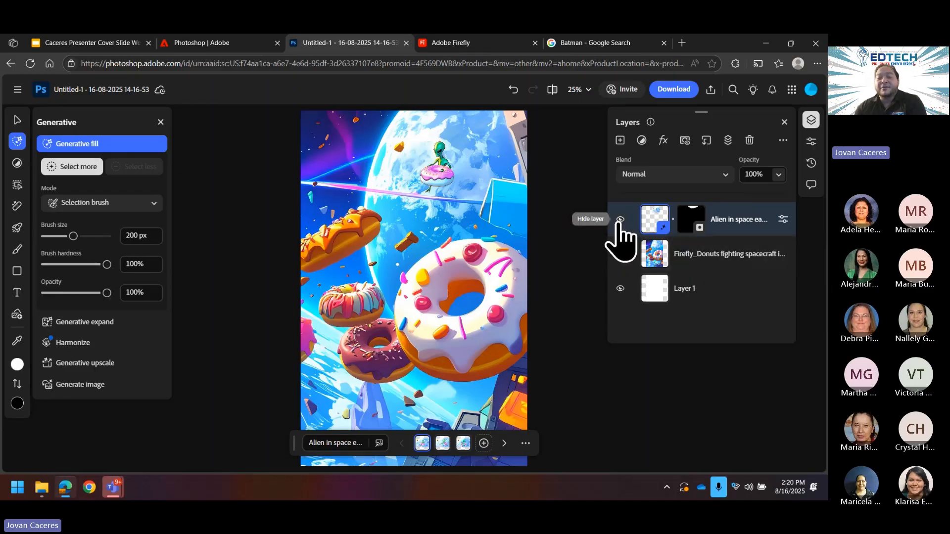
Step: Toggle the alien layer's visibility to compare, leaving it hidden
{"action": "left_click", "coordinate": [620, 219]}
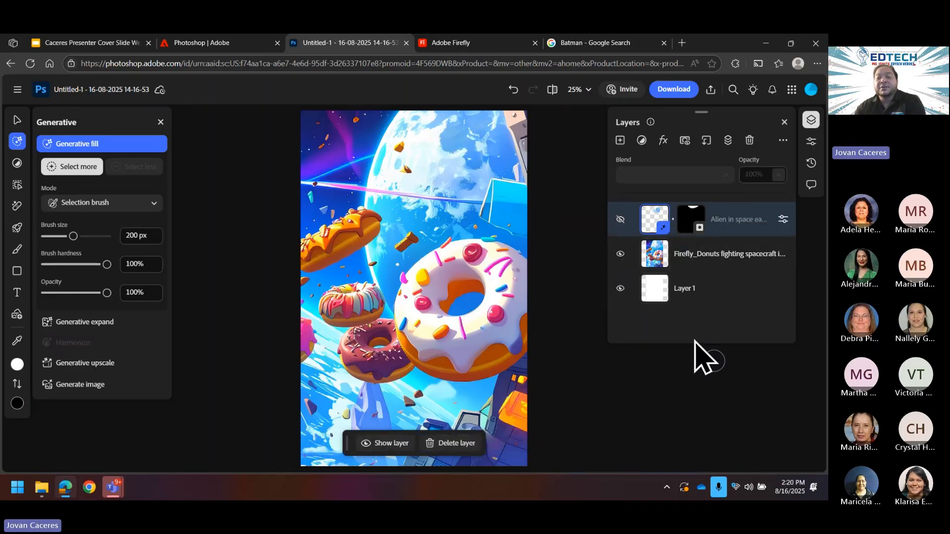
{"action": "left_click", "coordinate": [621, 220]}
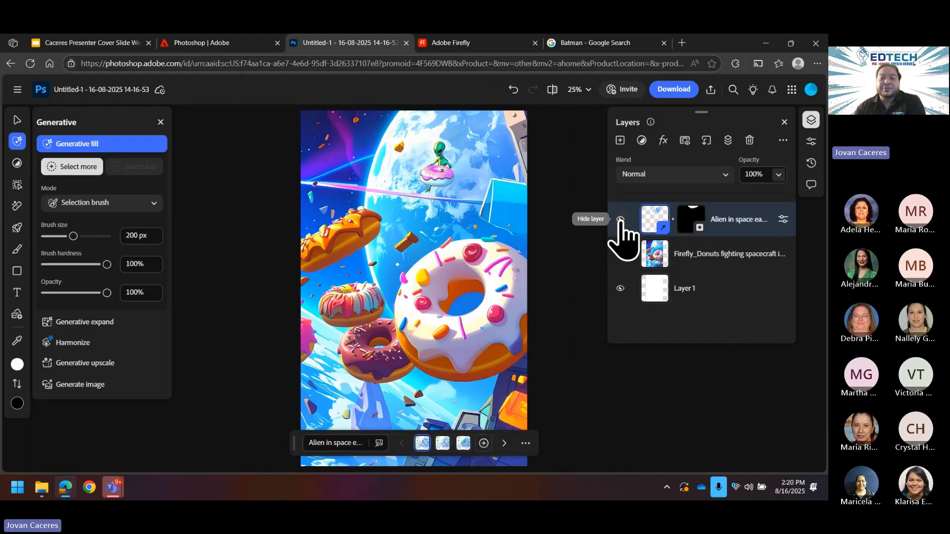
{"action": "left_click", "coordinate": [620, 220]}
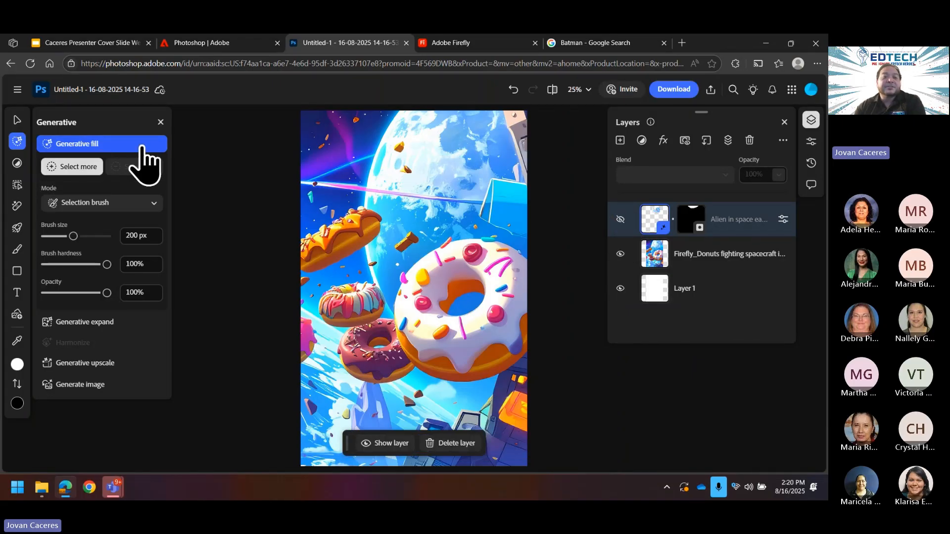
Step: Generative-fill the moon with 'shark with space helmet', then make the alien layer visible again
{"action": "mouse_move", "coordinate": [446, 150]}
{"action": "left_mouse_down"}
{"action": "mouse_move", "coordinate": [429, 171]}
{"action": "mouse_move", "coordinate": [481, 159]}
{"action": "mouse_move", "coordinate": [443, 162]}
{"action": "left_mouse_up"}
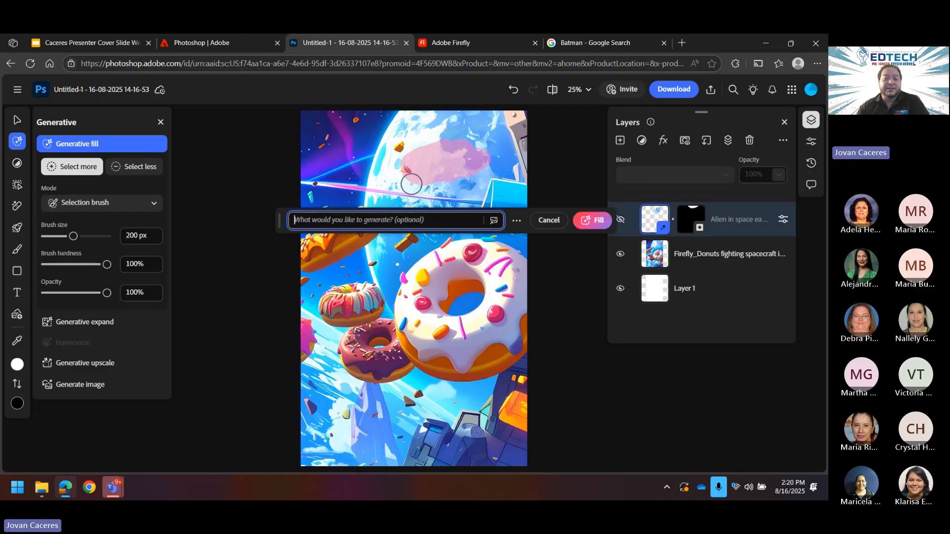
{"action": "type", "text": "s"}
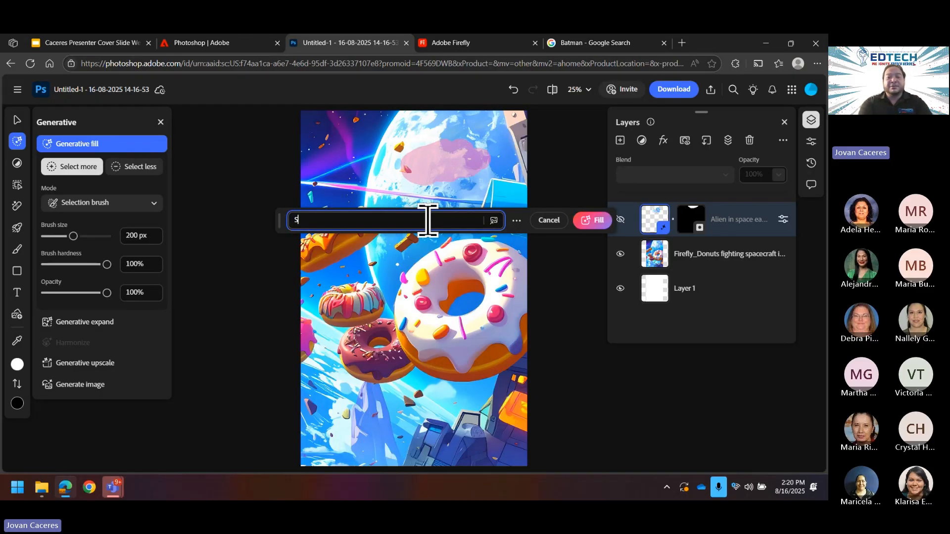
{"action": "type", "text": "hark with s"}
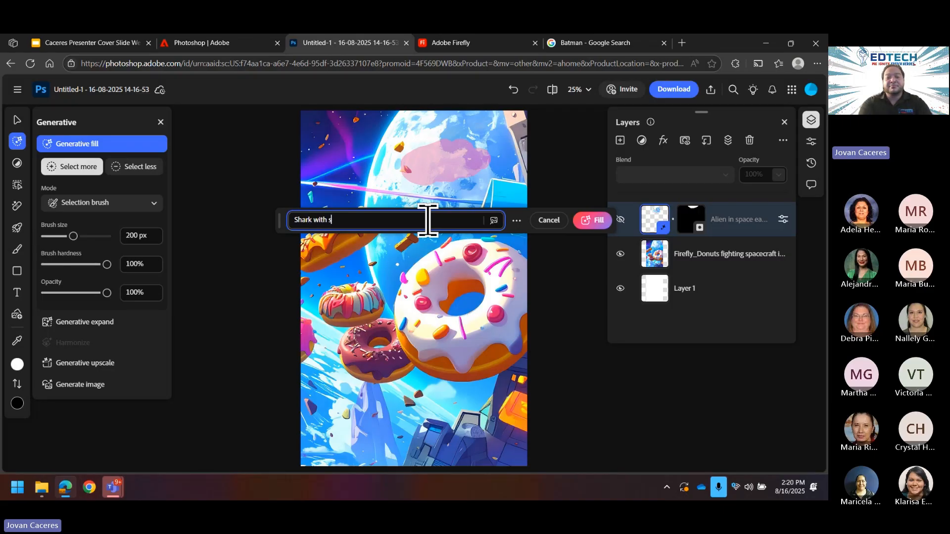
{"action": "type", "text": "pace helmet"}
{"action": "key", "text": "Return"}
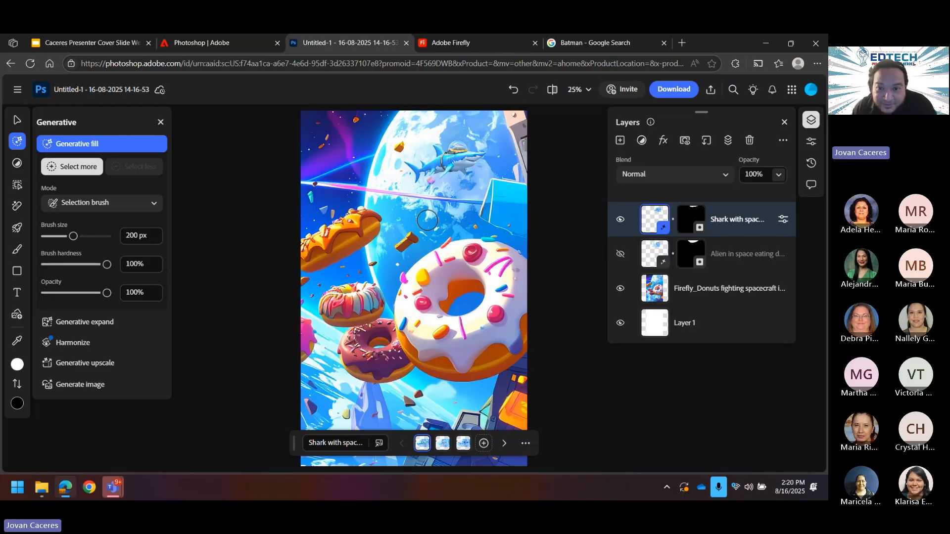
{"action": "left_click", "coordinate": [620, 254]}
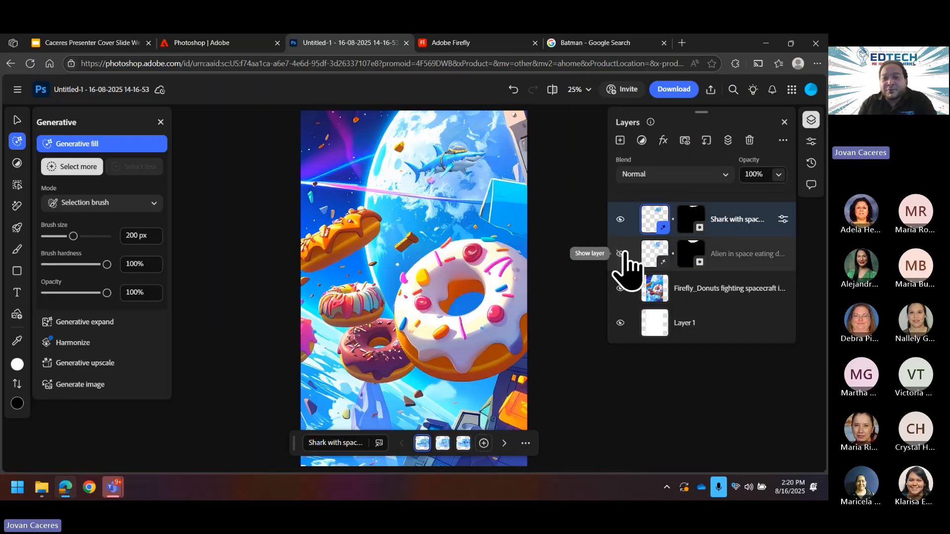
Step: Toggle the shark and alien layers so only the helmeted shark shows
{"action": "left_click", "coordinate": [620, 220]}
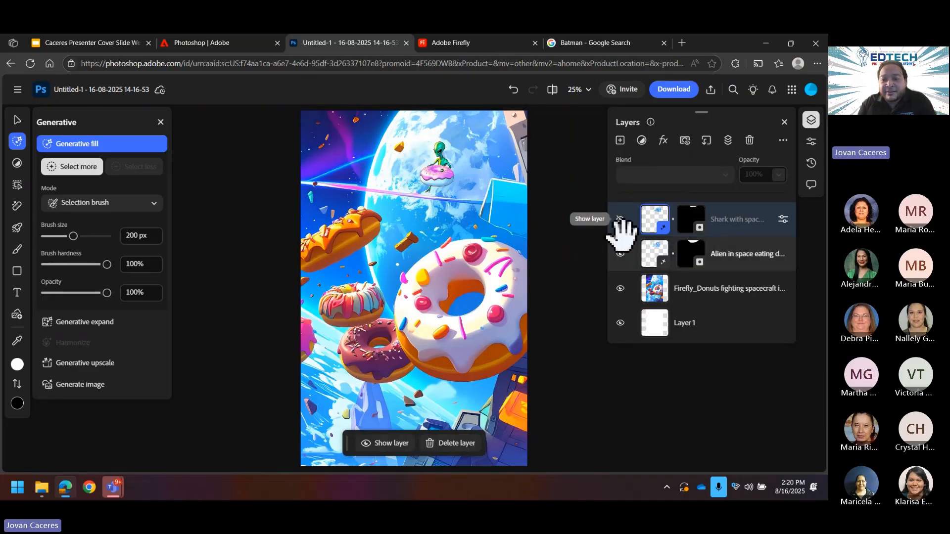
{"action": "left_click", "coordinate": [621, 219]}
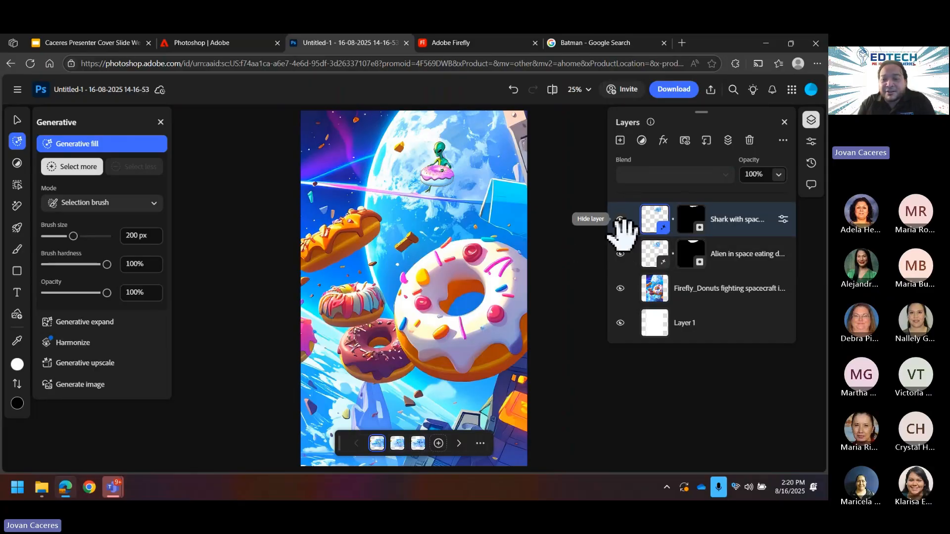
{"action": "left_click", "coordinate": [620, 254]}
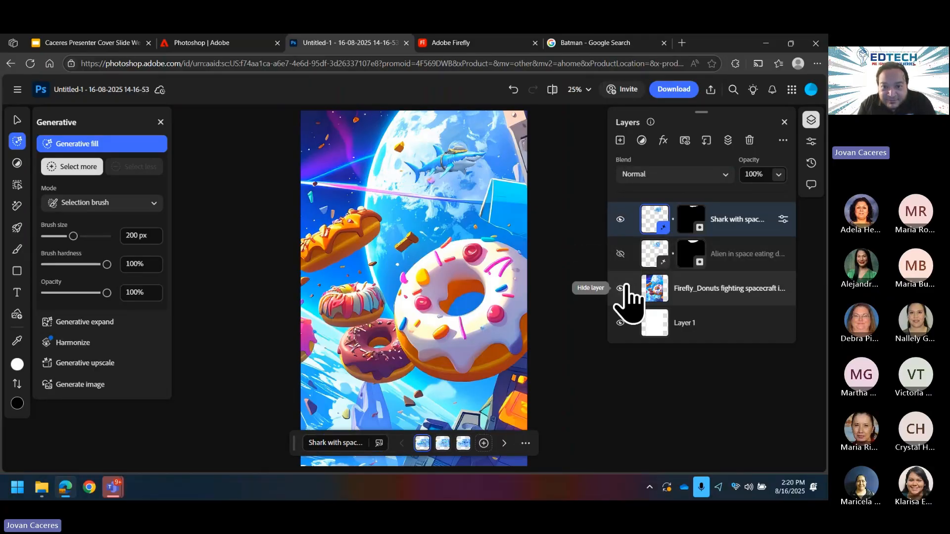
{"action": "left_click", "coordinate": [73, 236]}
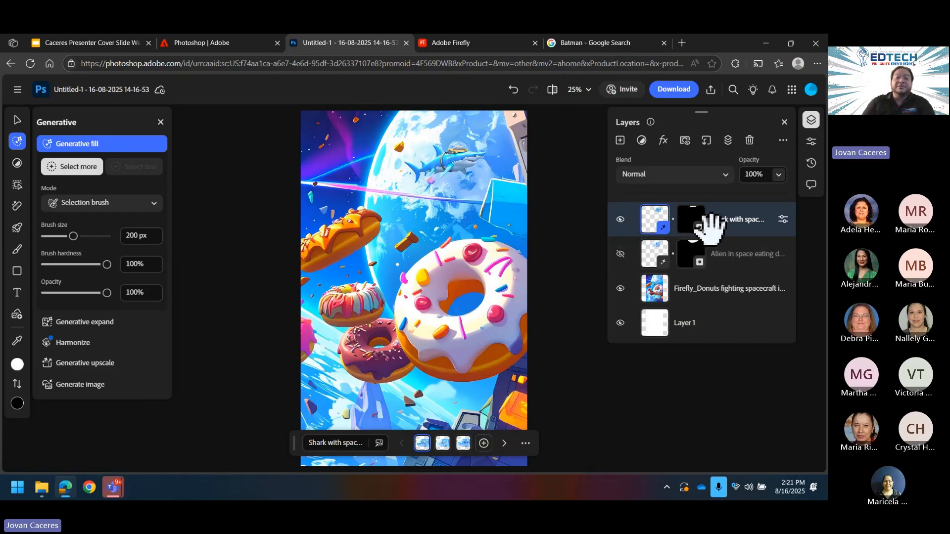
Step: Select the Firefly_Donuts layer and browse Adjust, Retouch and Paint before opening Quick actions
{"action": "mouse_move", "coordinate": [17, 163]}
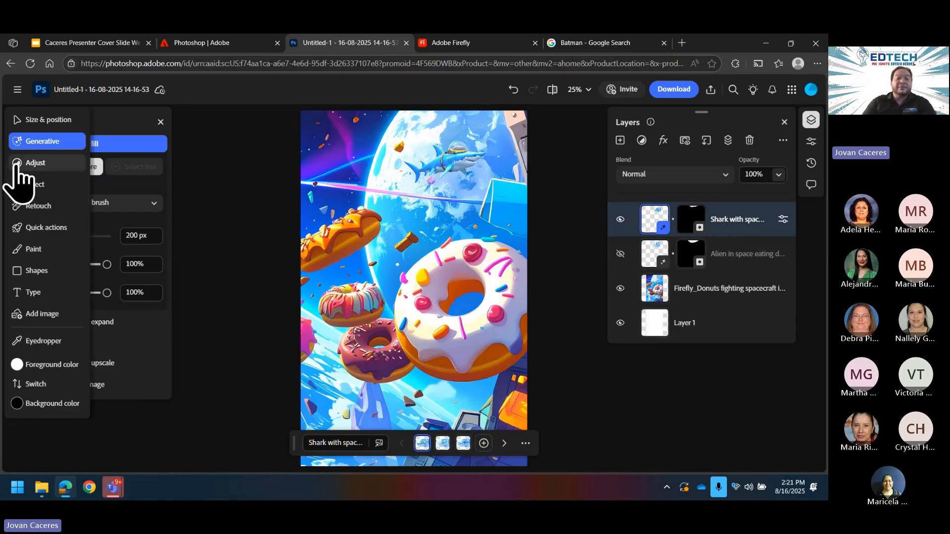
{"action": "left_click", "coordinate": [17, 163]}
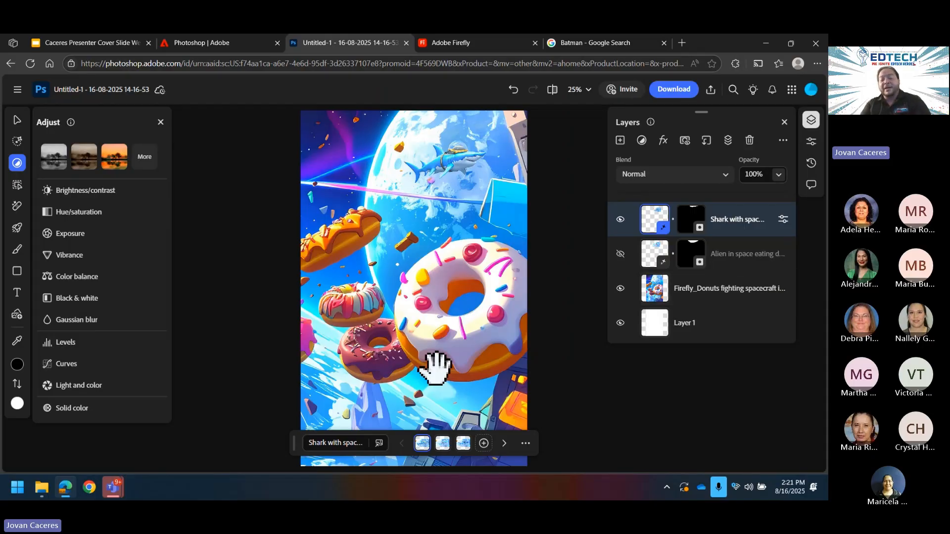
{"action": "left_click", "coordinate": [726, 293]}
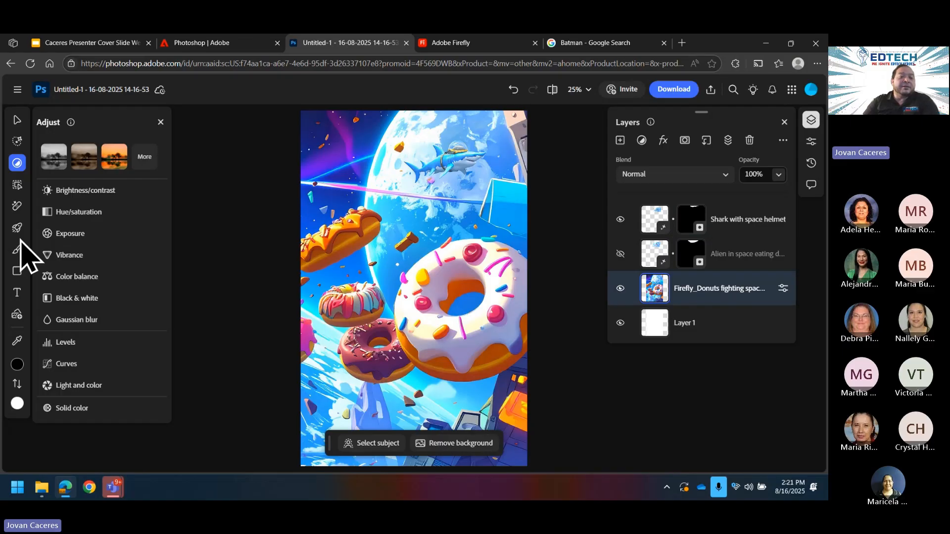
{"action": "left_click", "coordinate": [18, 211]}
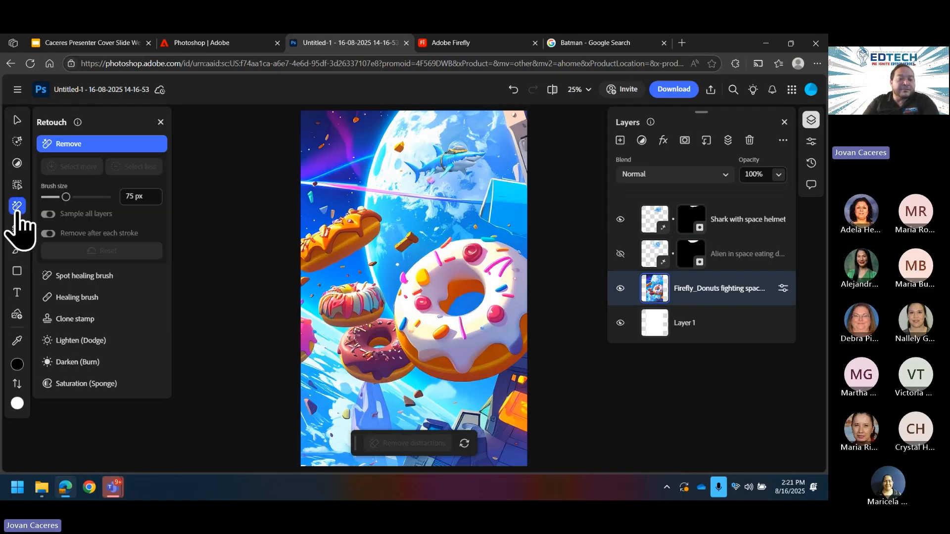
{"action": "left_click", "coordinate": [19, 249]}
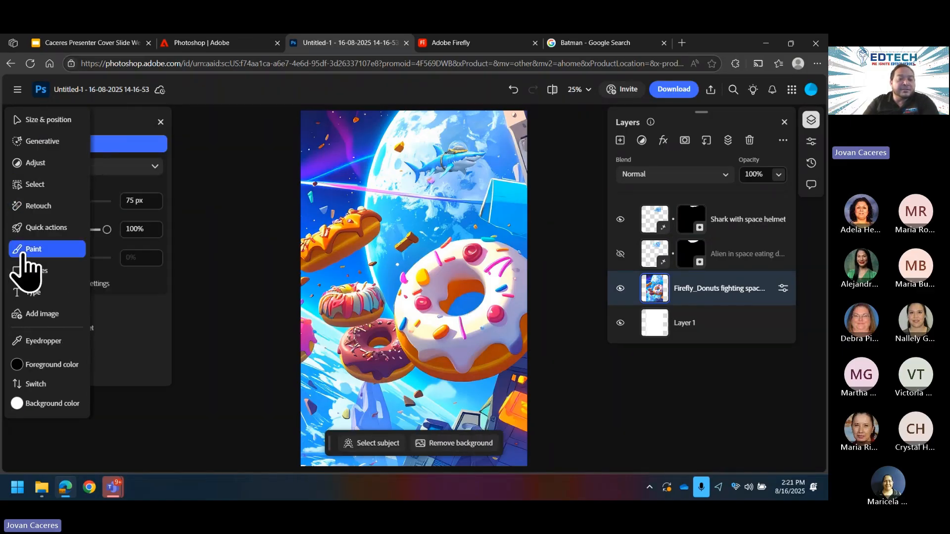
{"action": "left_click", "coordinate": [18, 207]}
{"action": "left_click", "coordinate": [16, 228]}
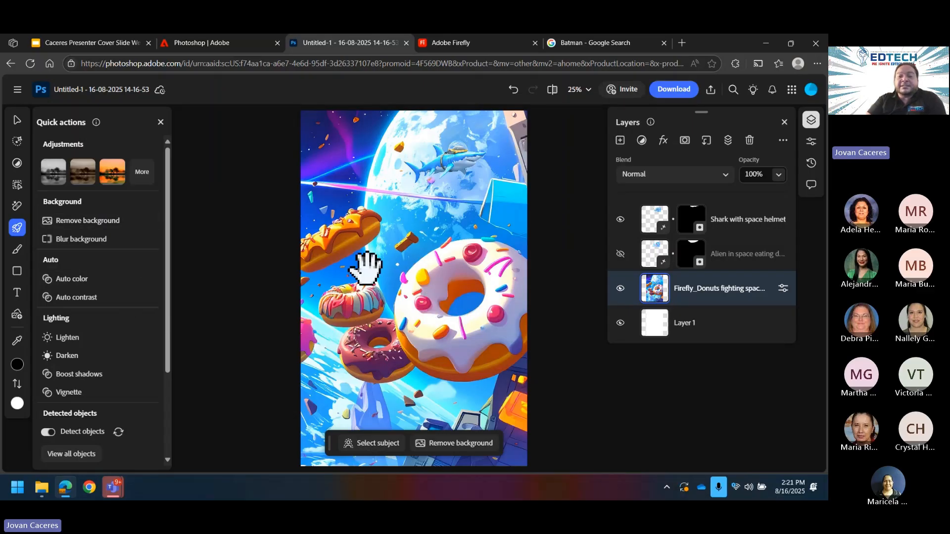
Step: Remove the donut image's background, hide the shark and re-show the space background layer
{"action": "left_click", "coordinate": [69, 221]}
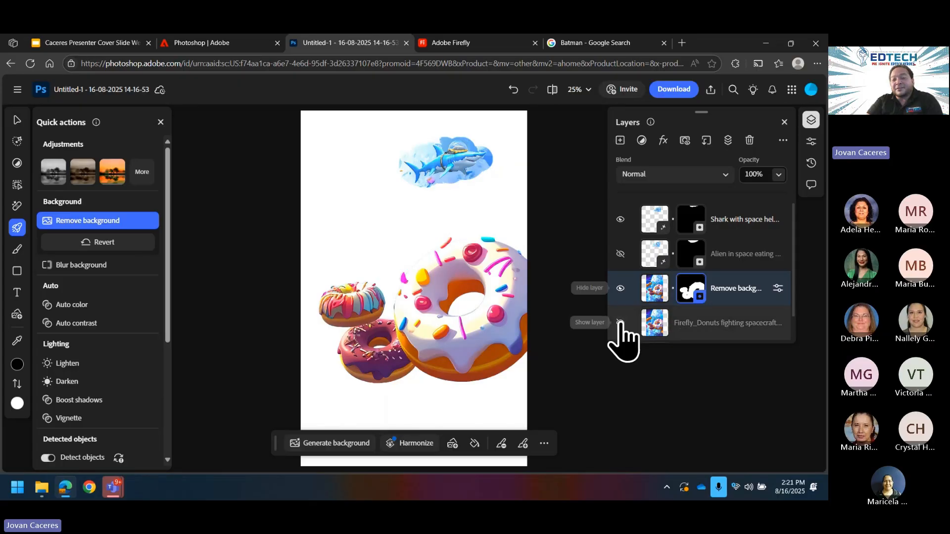
{"action": "left_click", "coordinate": [620, 220]}
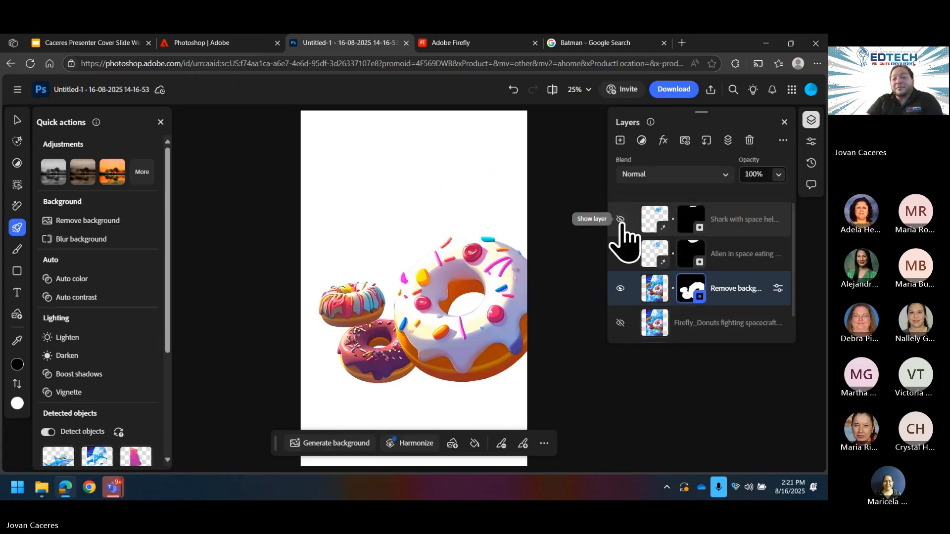
{"action": "left_click", "coordinate": [621, 323]}
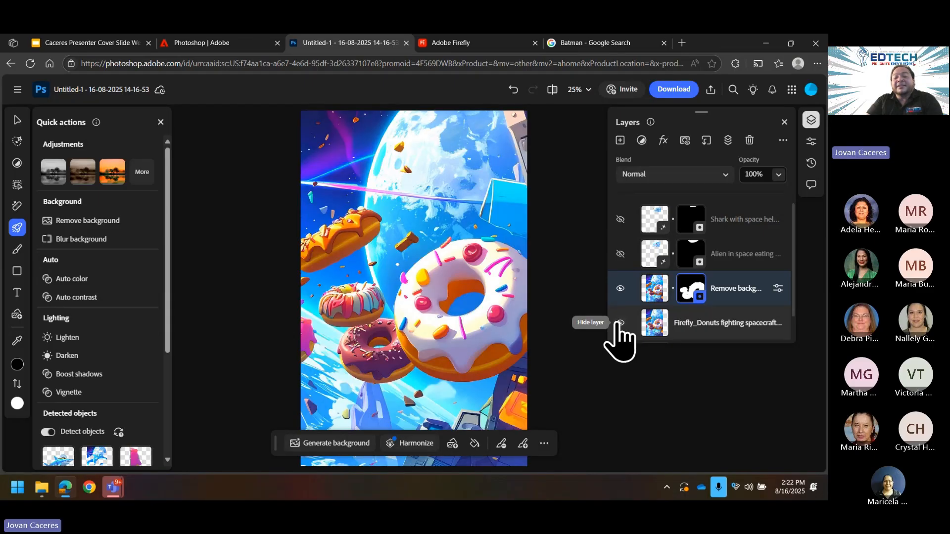
{"action": "left_click", "coordinate": [723, 327]}
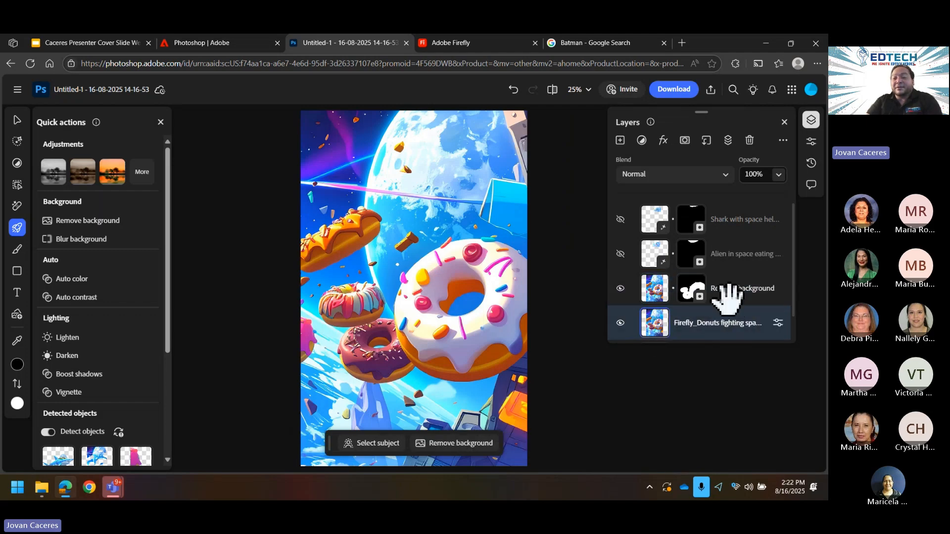
Step: Toggle the space background off and on to view the cut-out donuts alone
{"action": "left_click", "coordinate": [732, 292]}
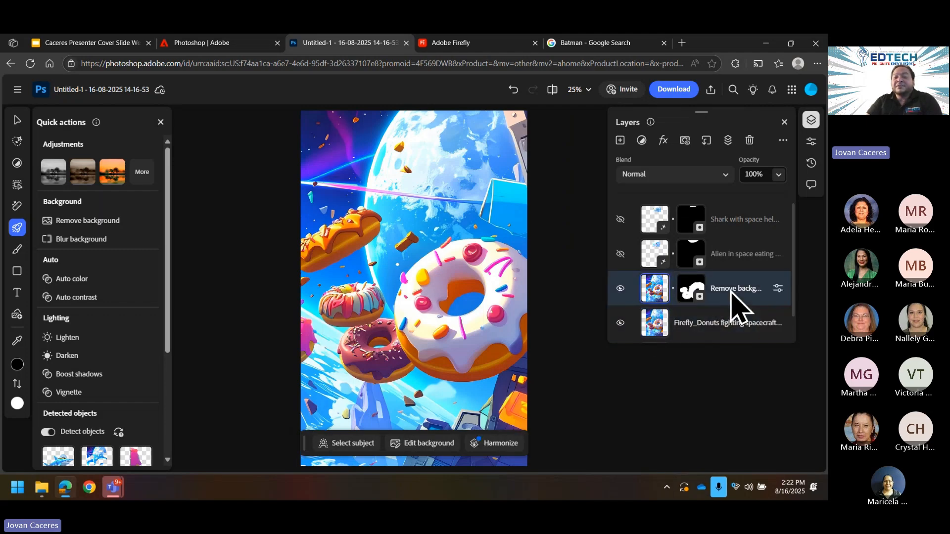
{"action": "left_click", "coordinate": [619, 324]}
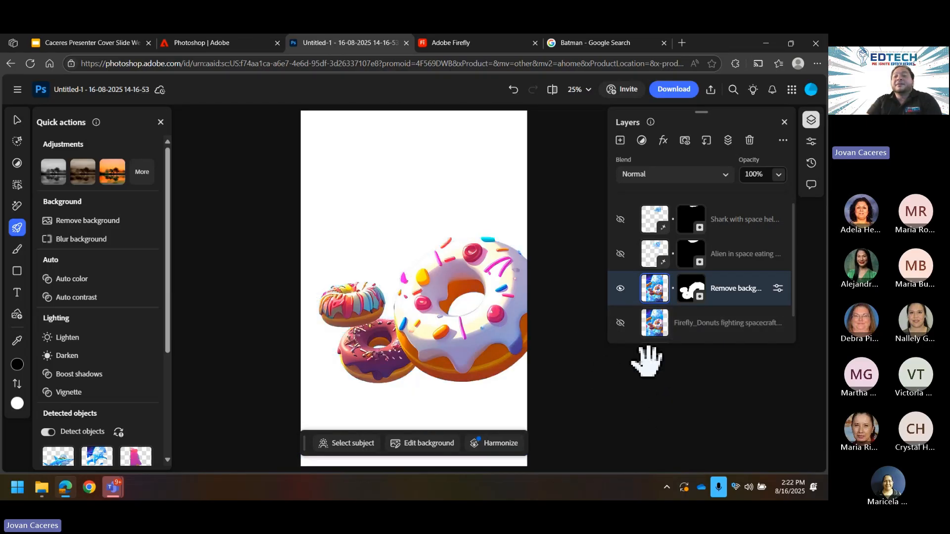
{"action": "left_click", "coordinate": [621, 322]}
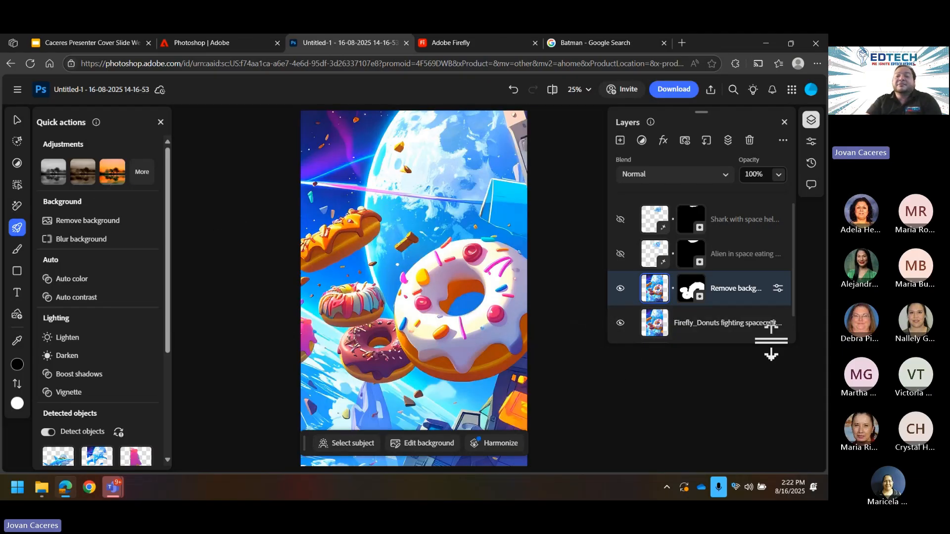
{"action": "left_click", "coordinate": [721, 327]}
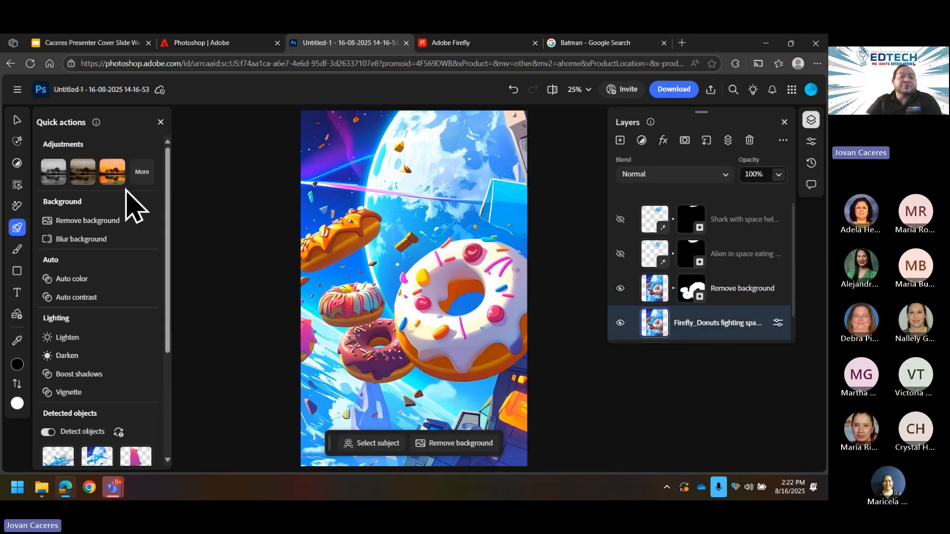
{"action": "left_click", "coordinate": [17, 165]}
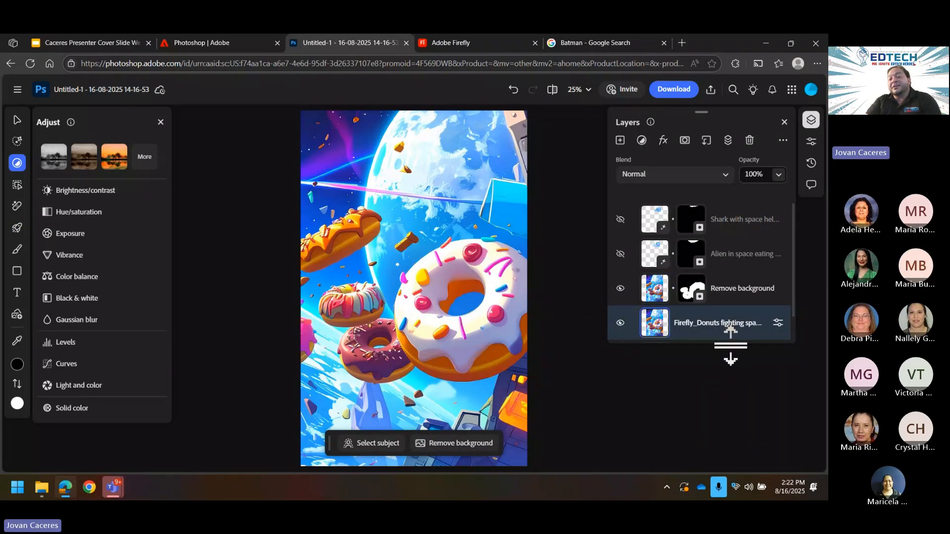
Step: Try the Classic black & white preset, then apply the Sepia preset to the space background
{"action": "left_click", "coordinate": [53, 174]}
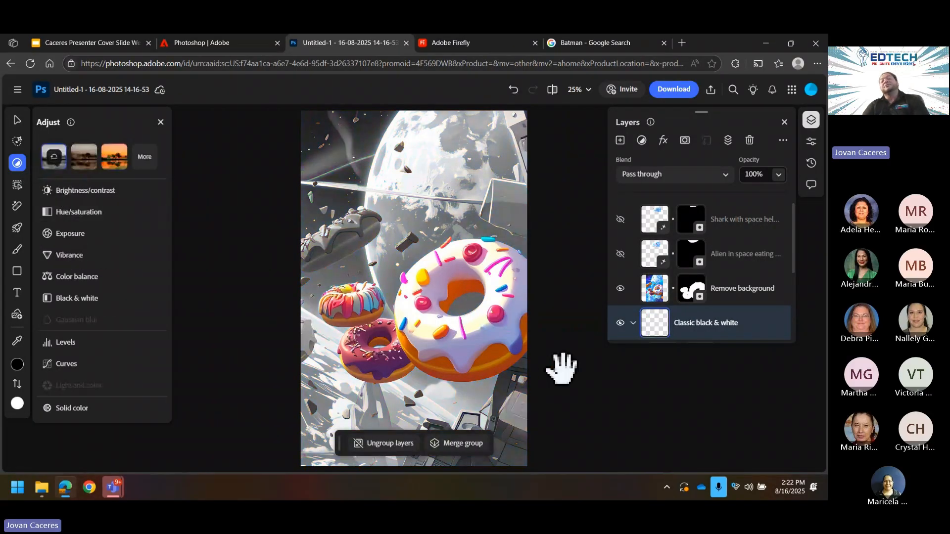
{"action": "left_click", "coordinate": [85, 157]}
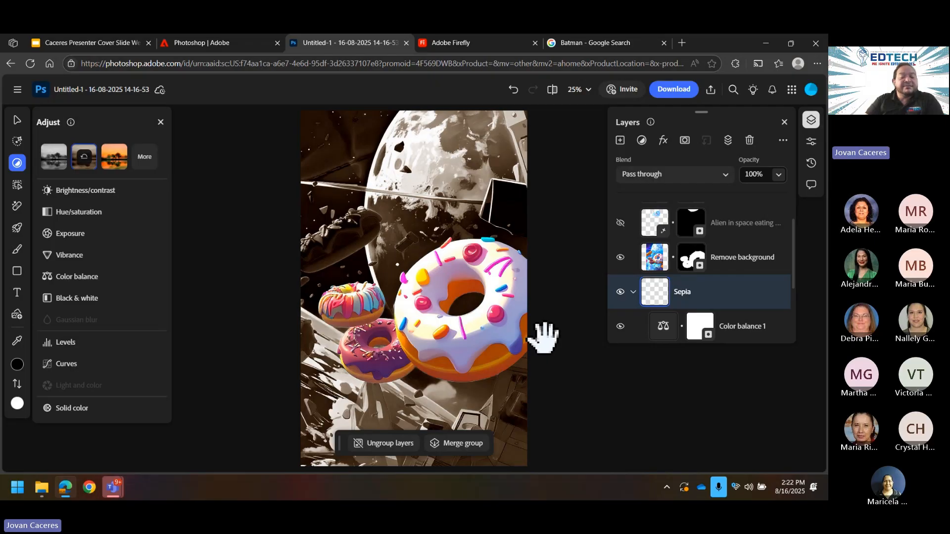
{"action": "left_click", "coordinate": [17, 188]}
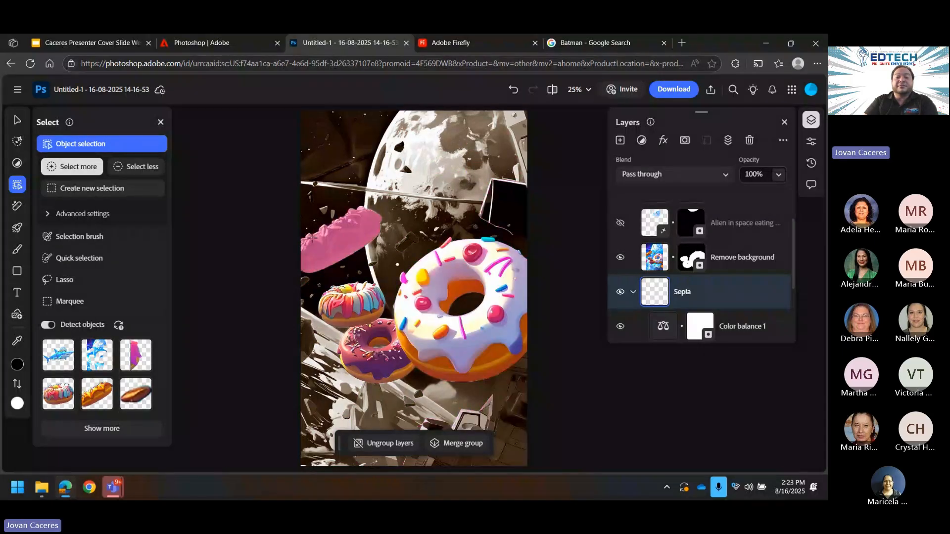
Step: Select the long glazed donut and mask it out of the Sepia group after dismissing an error
{"action": "left_click", "coordinate": [327, 236]}
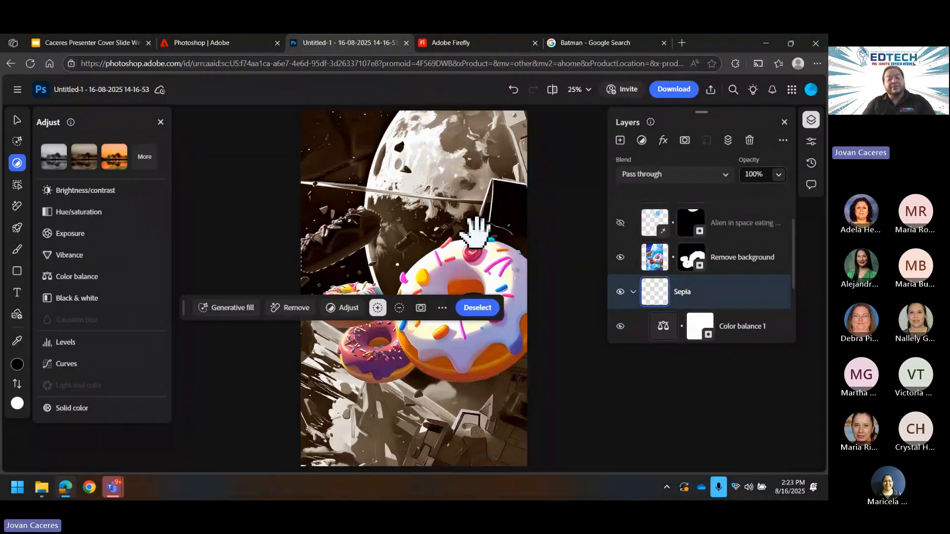
{"action": "key", "text": "Delete"}
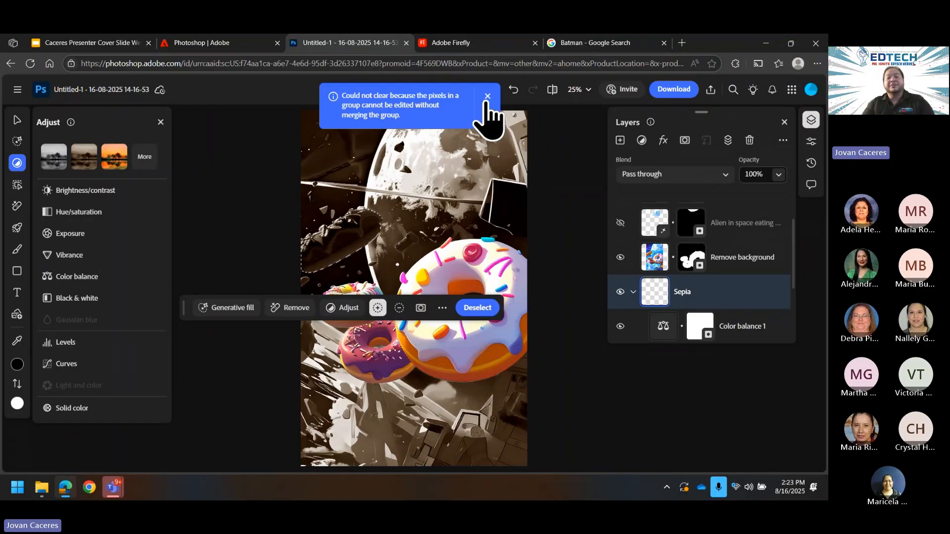
{"action": "left_click", "coordinate": [488, 96]}
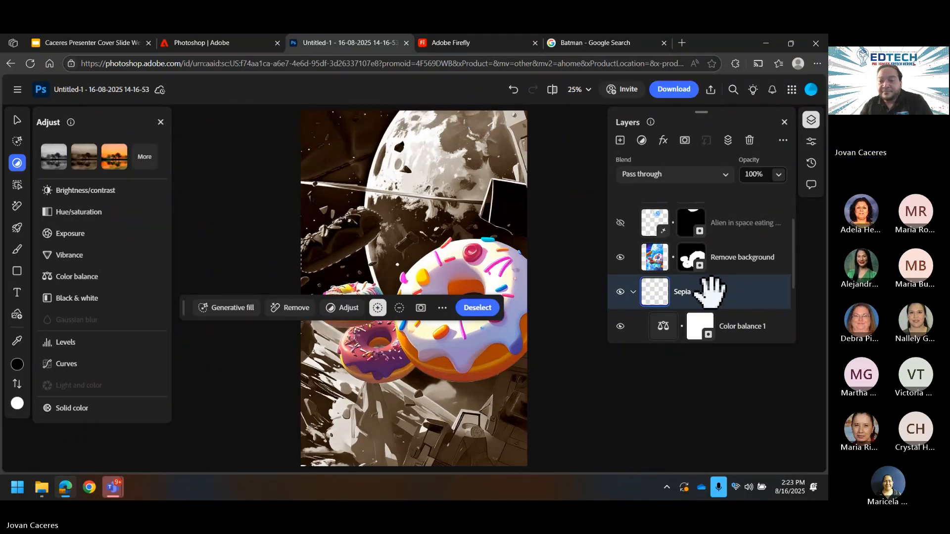
{"action": "key", "text": "Delete"}
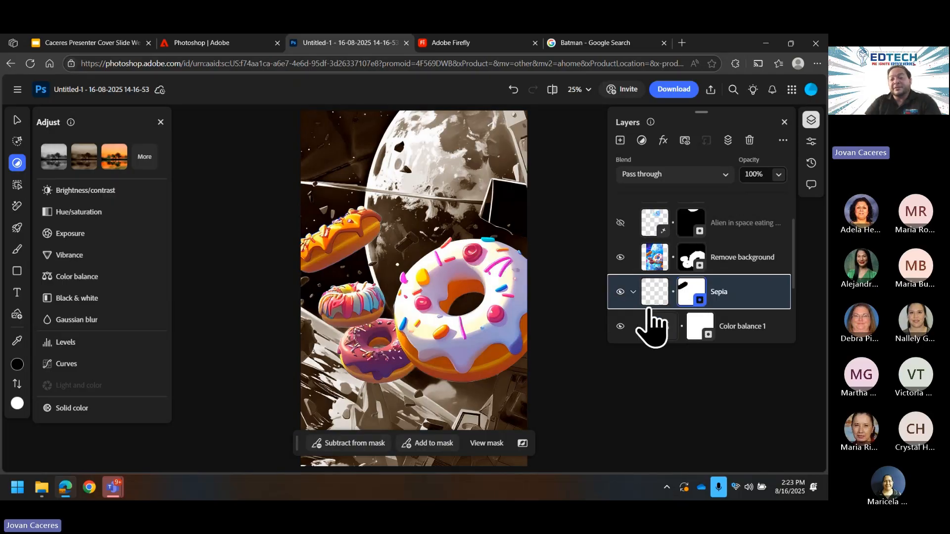
Step: Toggle Sepia and Color balance 1 visibility to compare, leaving Color balance 1 hidden
{"action": "left_click", "coordinate": [18, 189]}
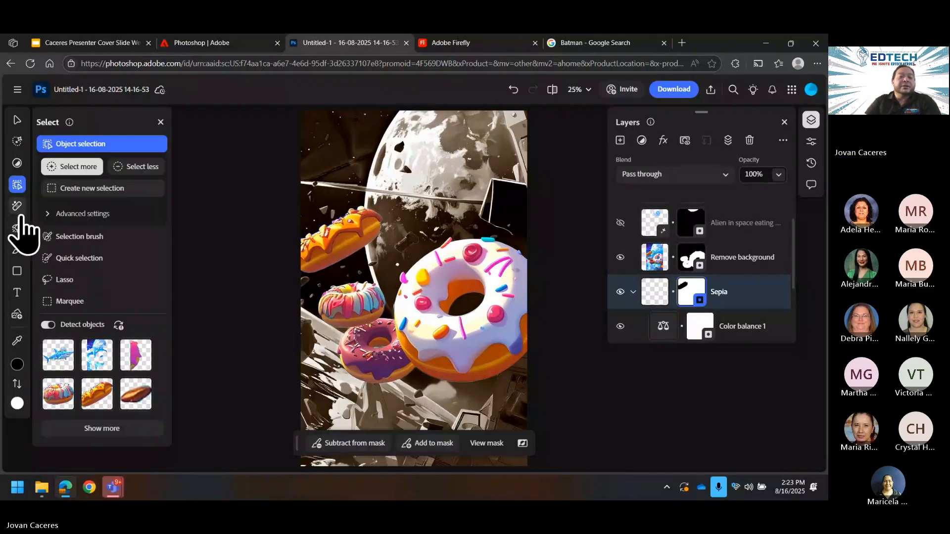
{"action": "left_click", "coordinate": [19, 211]}
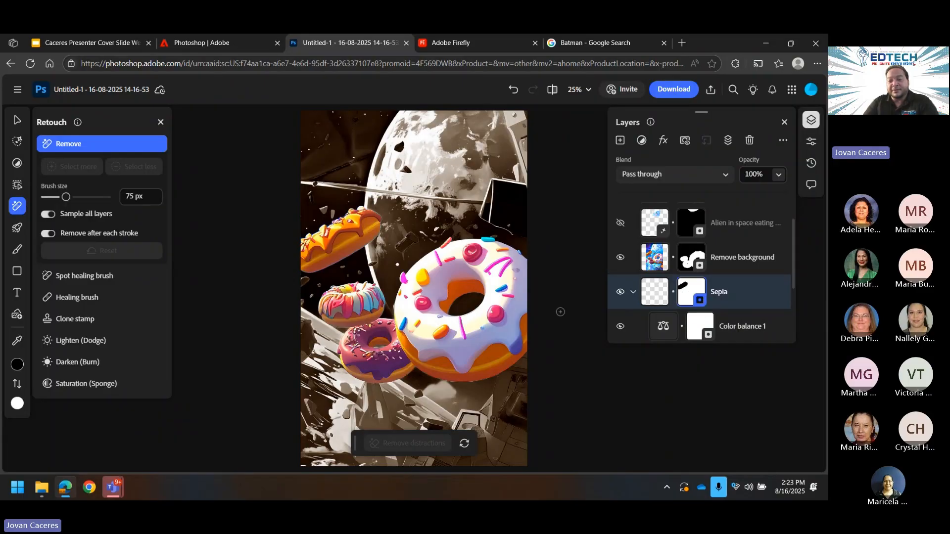
{"action": "left_click", "coordinate": [621, 293]}
{"action": "left_click", "coordinate": [620, 292]}
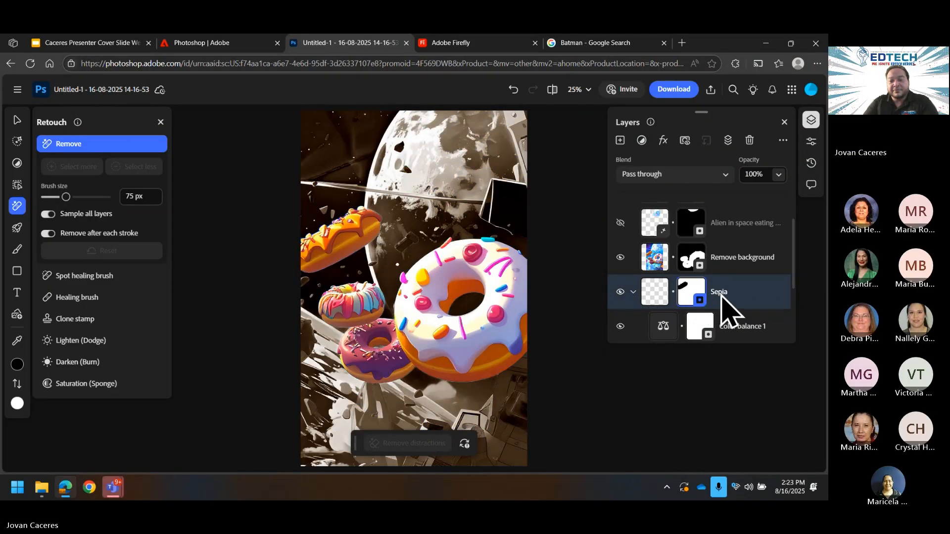
{"action": "left_click", "coordinate": [620, 326]}
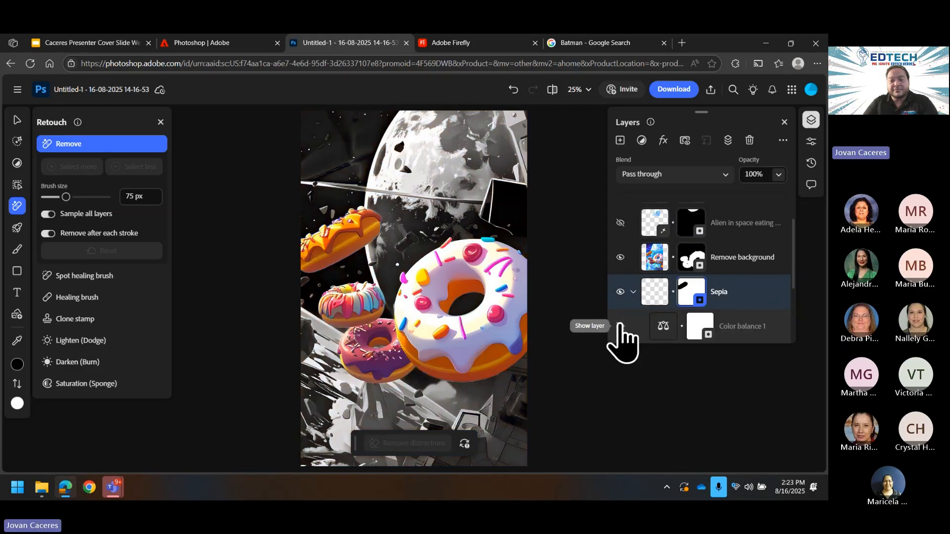
Step: Re-show Color balance 1 and select the Black & white 1 adjustment
{"action": "left_click", "coordinate": [620, 326]}
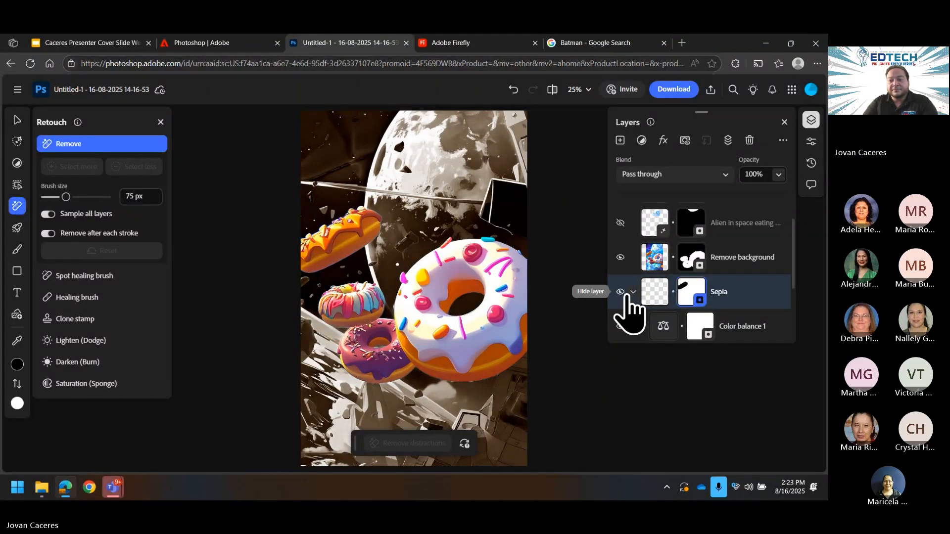
{"action": "scroll", "coordinate": [707, 341], "scroll_direction": "down", "scroll_amount": 3}
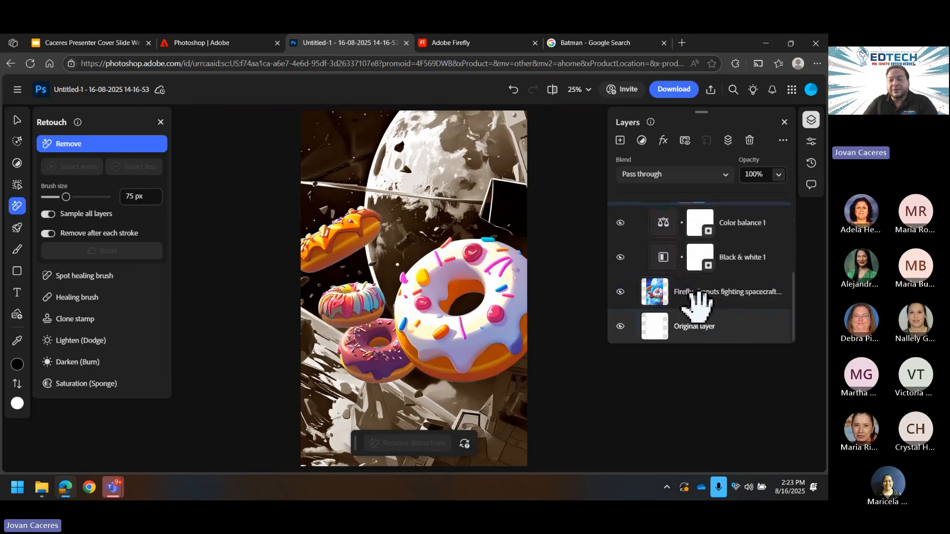
{"action": "left_click", "coordinate": [712, 253]}
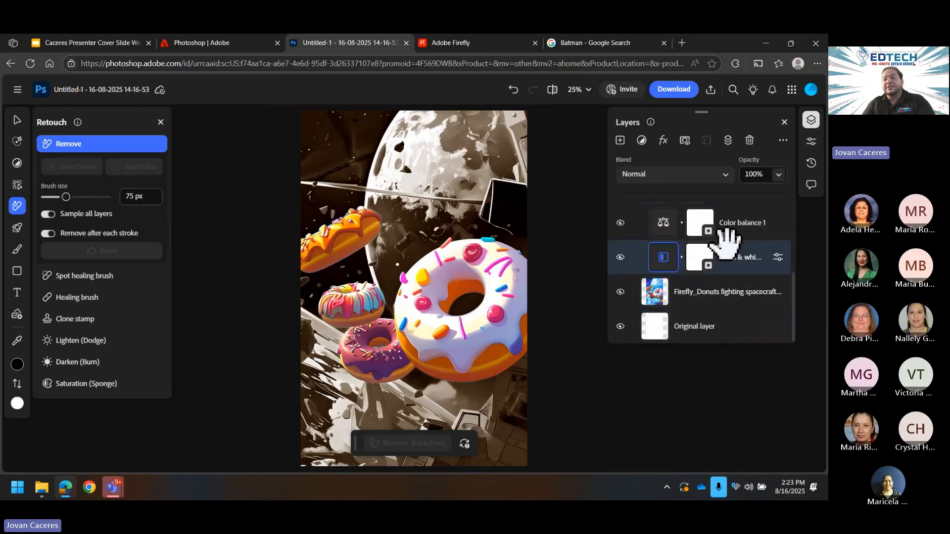
{"action": "scroll", "coordinate": [742, 257], "scroll_direction": "up", "scroll_amount": 3}
{"action": "scroll", "coordinate": [757, 227], "scroll_direction": "down", "scroll_amount": 2}
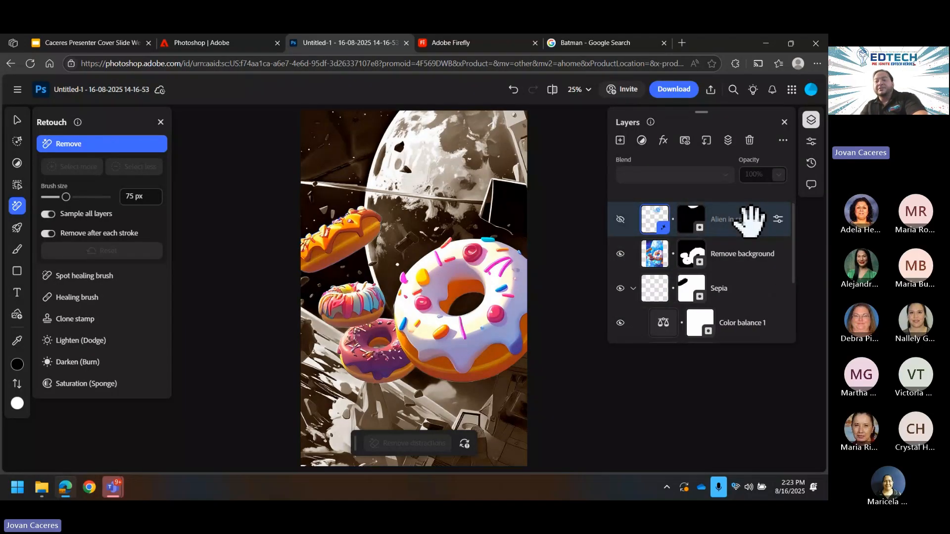
Step: Delete the Remove background and Sepia layers, then choose Clone stamp and Set source
{"action": "left_click", "coordinate": [748, 220]}
{"action": "key", "text": "Delete"}
{"action": "key", "text": "Delete"}
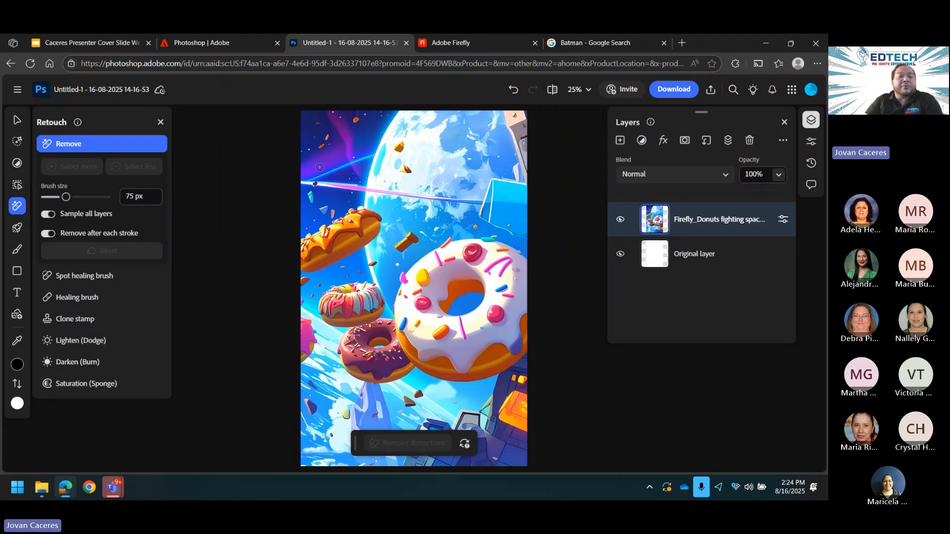
{"action": "left_click", "coordinate": [92, 320]}
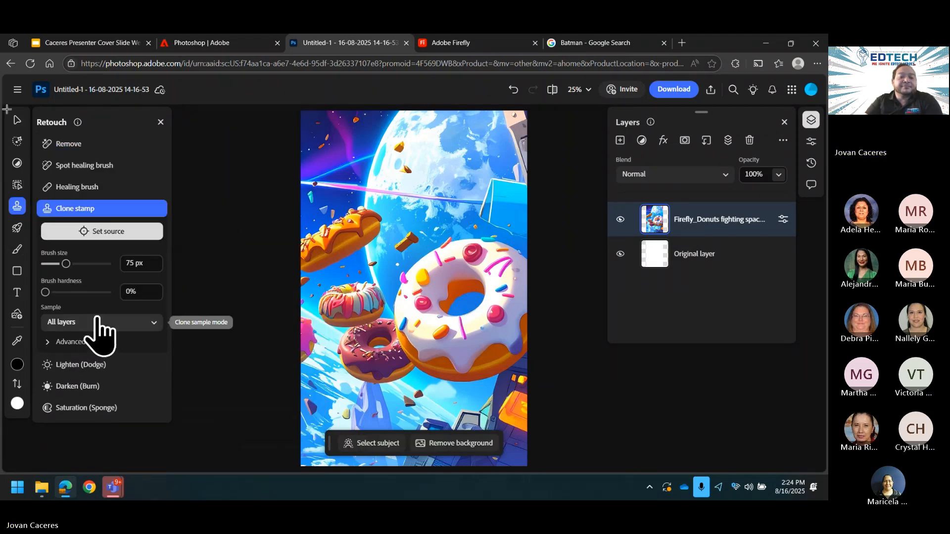
{"action": "left_click", "coordinate": [94, 232]}
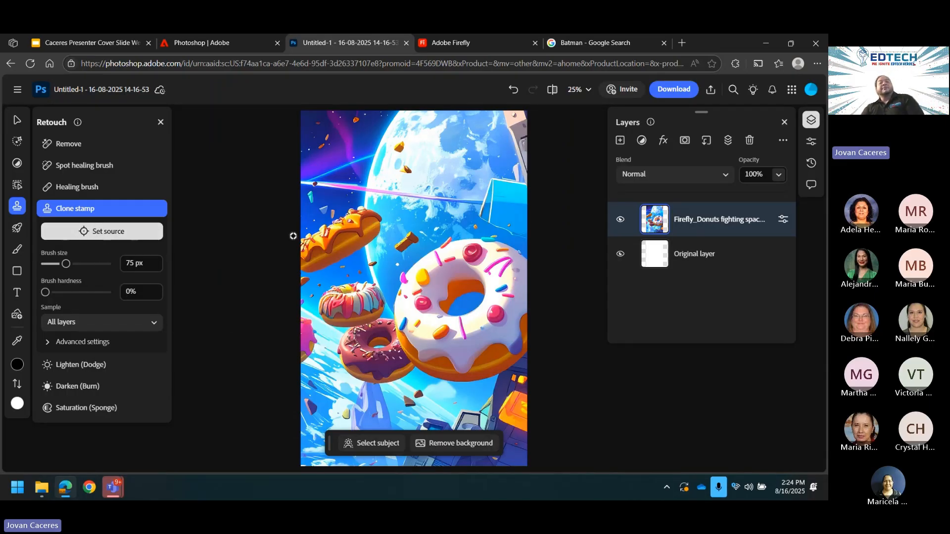
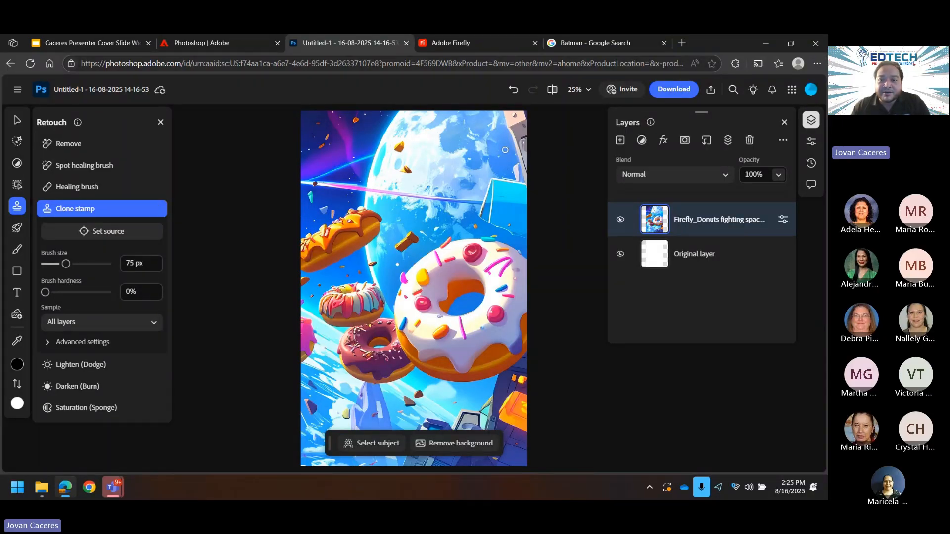
Step: Set a clone source on the moon and paint cloned texture along its edge
{"action": "key", "text": "alt"}
{"action": "left_click", "coordinate": [506, 148], "text": "alt"}
{"action": "left_click_drag", "start_coordinate": [487, 140], "coordinate": [495, 157]}
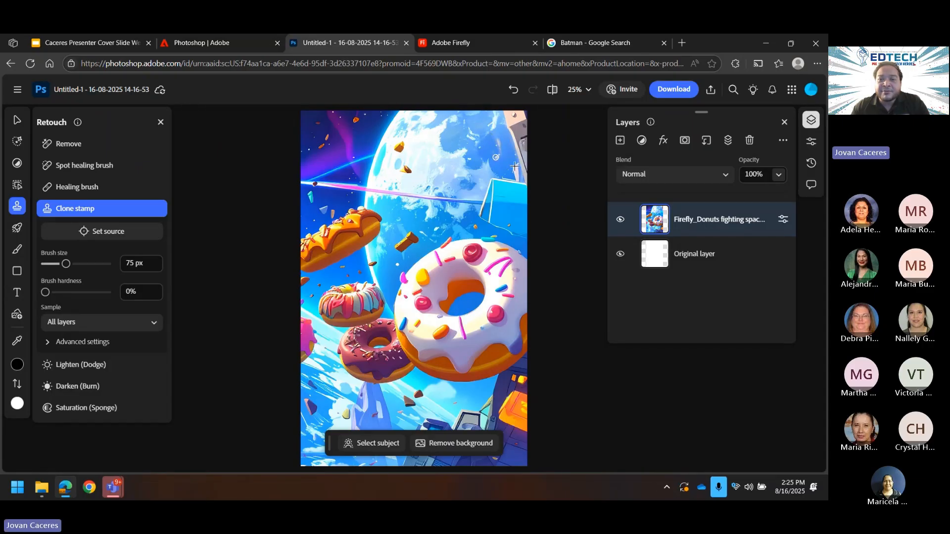
Step: Resample the moon as clone source, keeping the brush at 0% hardness
{"action": "left_click", "coordinate": [491, 144], "text": "alt"}
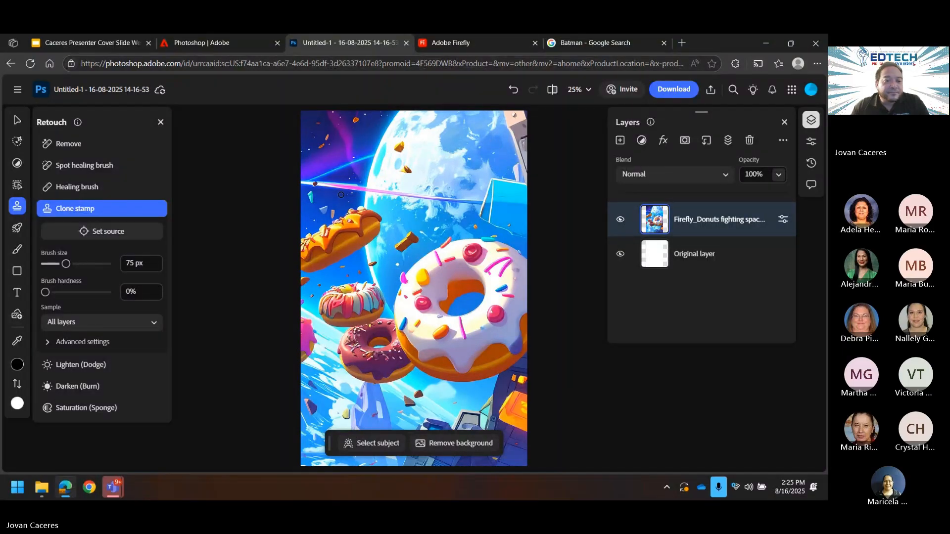
{"action": "mouse_move", "coordinate": [57, 293]}
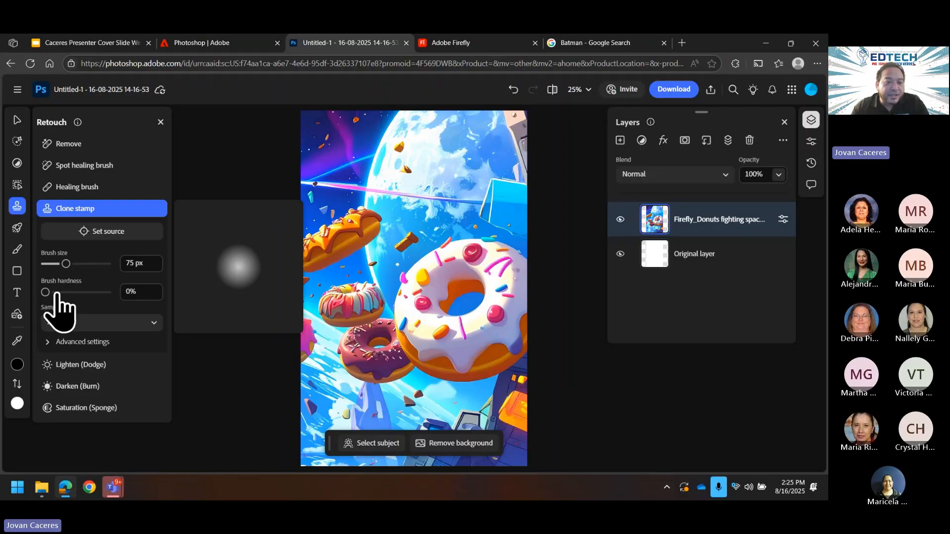
{"action": "mouse_move", "coordinate": [57, 293]}
{"action": "left_mouse_down"}
{"action": "mouse_move", "coordinate": [85, 293]}
{"action": "mouse_move", "coordinate": [34, 294]}
{"action": "left_mouse_up"}
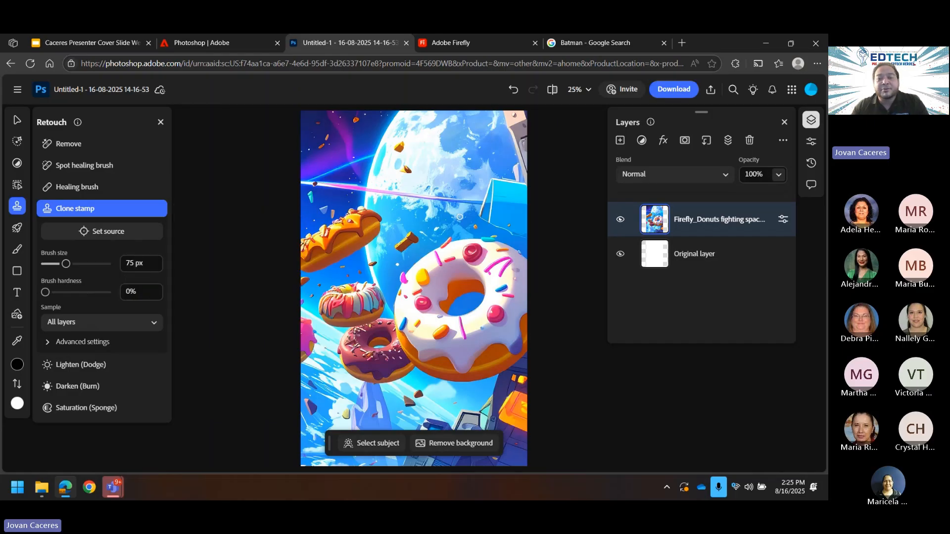
{"action": "key", "text": "alt"}
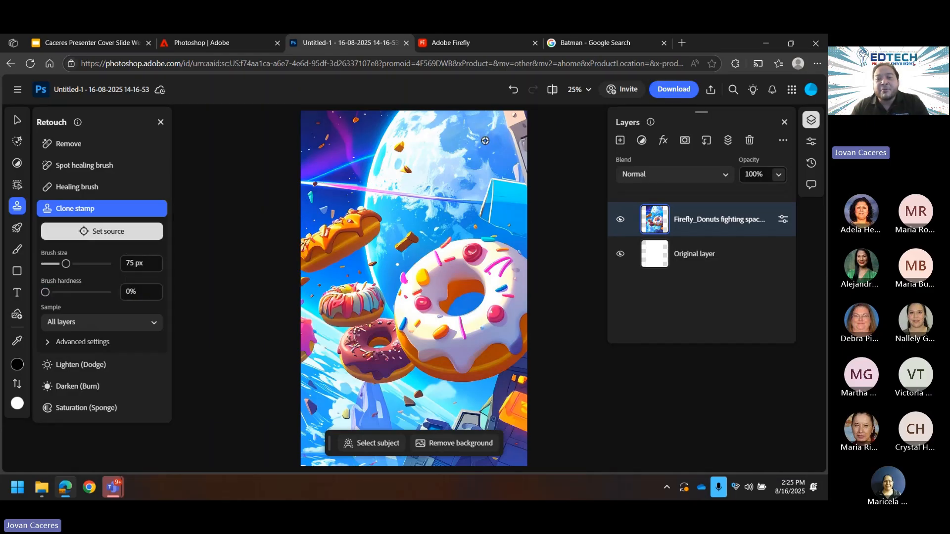
{"action": "left_click", "coordinate": [480, 126], "text": "alt"}
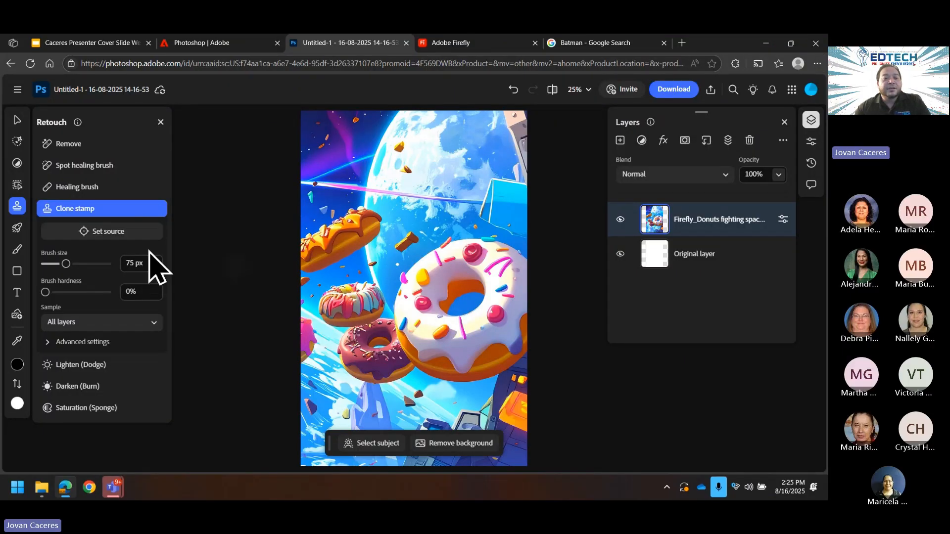
Step: Sample the pink donut and paint a cloned copy with sprinkles onto the moon
{"action": "left_click", "coordinate": [110, 232]}
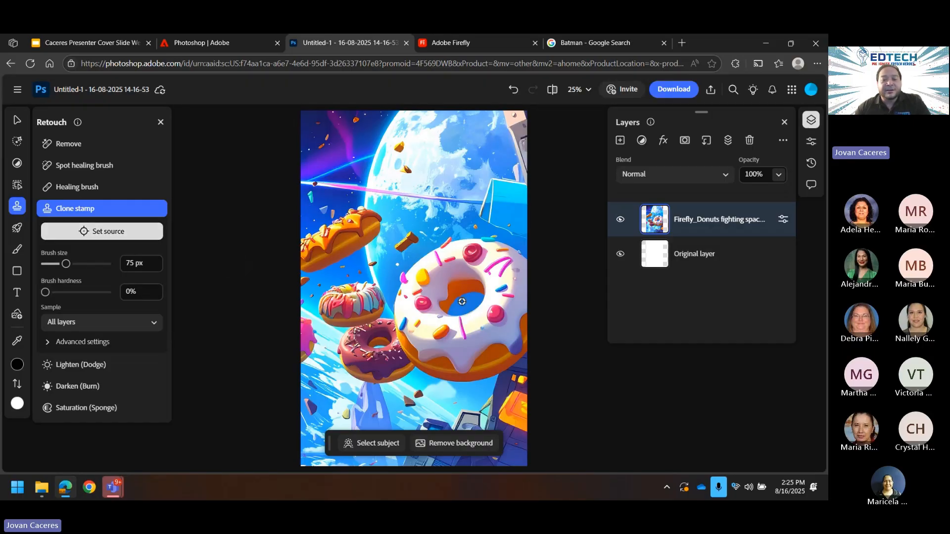
{"action": "left_click", "coordinate": [352, 302]}
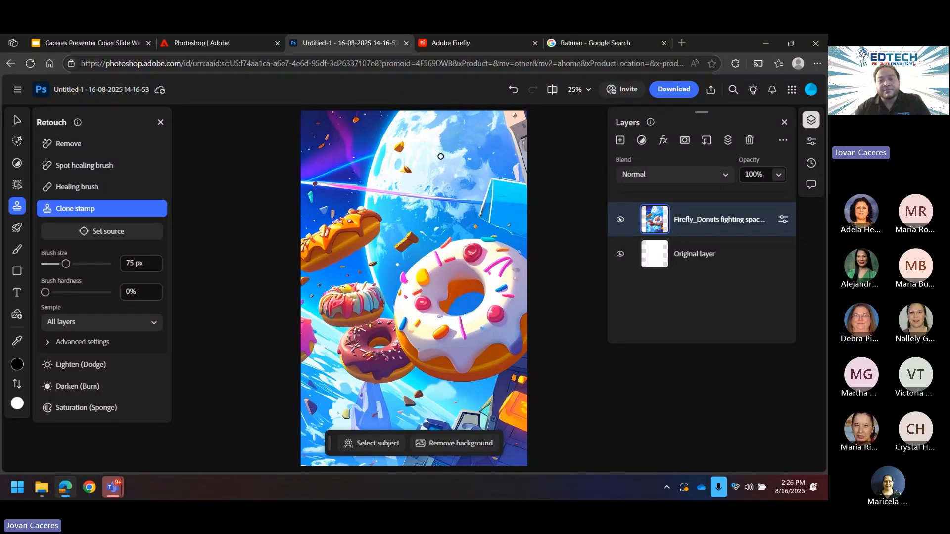
{"action": "mouse_move", "coordinate": [441, 156]}
{"action": "left_mouse_down"}
{"action": "mouse_move", "coordinate": [453, 149]}
{"action": "mouse_move", "coordinate": [423, 154]}
{"action": "mouse_move", "coordinate": [451, 152]}
{"action": "left_mouse_up"}
{"action": "mouse_move", "coordinate": [415, 158]}
{"action": "left_mouse_down"}
{"action": "mouse_move", "coordinate": [448, 160]}
{"action": "mouse_move", "coordinate": [419, 169]}
{"action": "mouse_move", "coordinate": [462, 169]}
{"action": "mouse_move", "coordinate": [422, 173]}
{"action": "mouse_move", "coordinate": [464, 167]}
{"action": "mouse_move", "coordinate": [459, 143]}
{"action": "mouse_move", "coordinate": [419, 155]}
{"action": "mouse_move", "coordinate": [466, 161]}
{"action": "mouse_move", "coordinate": [462, 153]}
{"action": "mouse_move", "coordinate": [419, 151]}
{"action": "mouse_move", "coordinate": [453, 186]}
{"action": "left_mouse_up"}
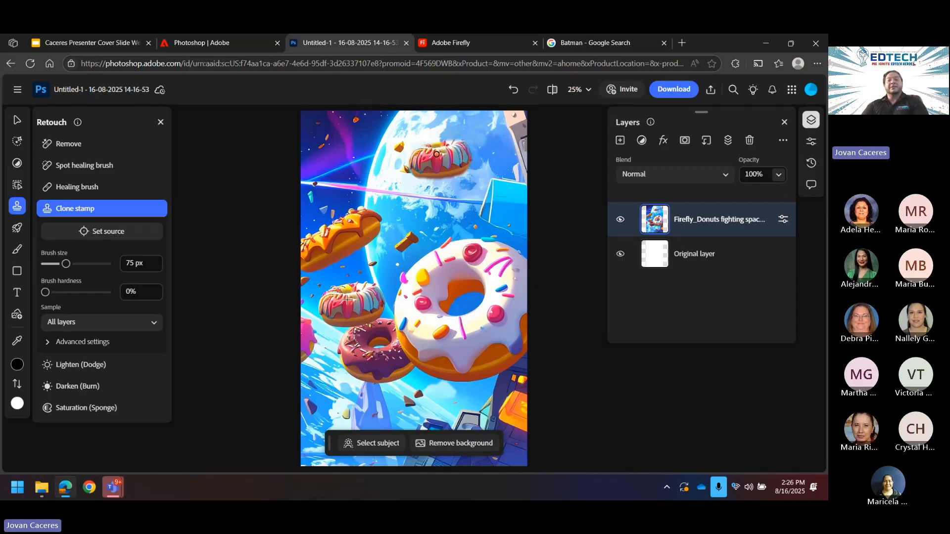
{"action": "left_click", "coordinate": [442, 155]}
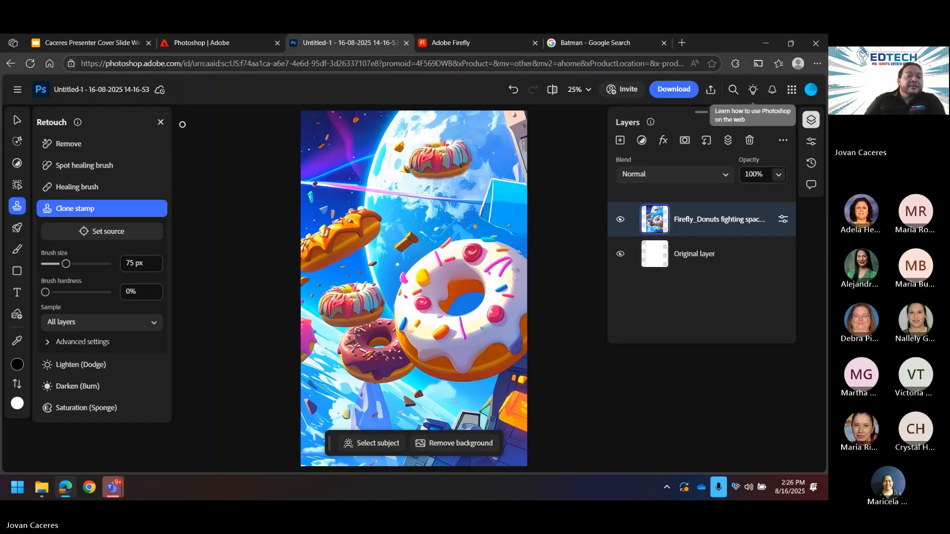
{"action": "mouse_move", "coordinate": [85, 237]}
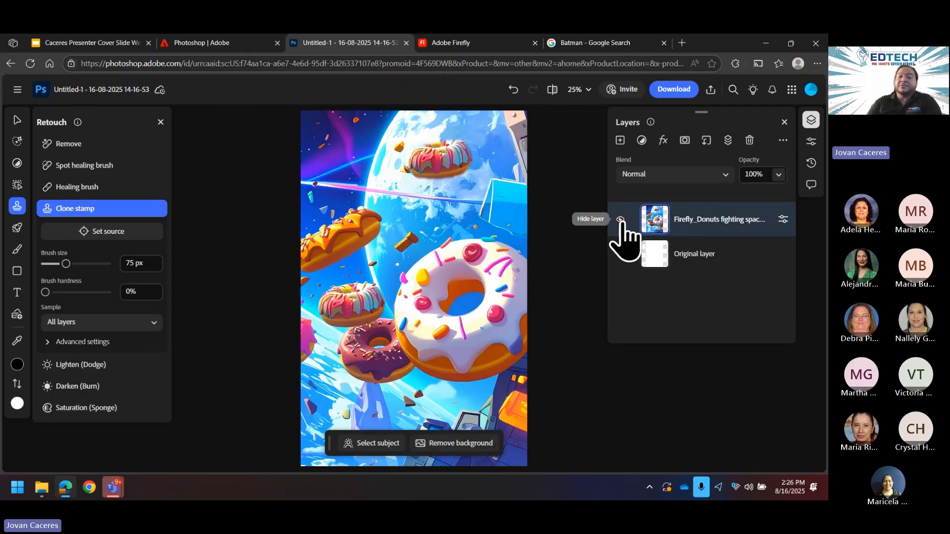
Step: Toggle the Firefly donuts layer off and on, then bring up Quick actions
{"action": "left_click", "coordinate": [621, 220]}
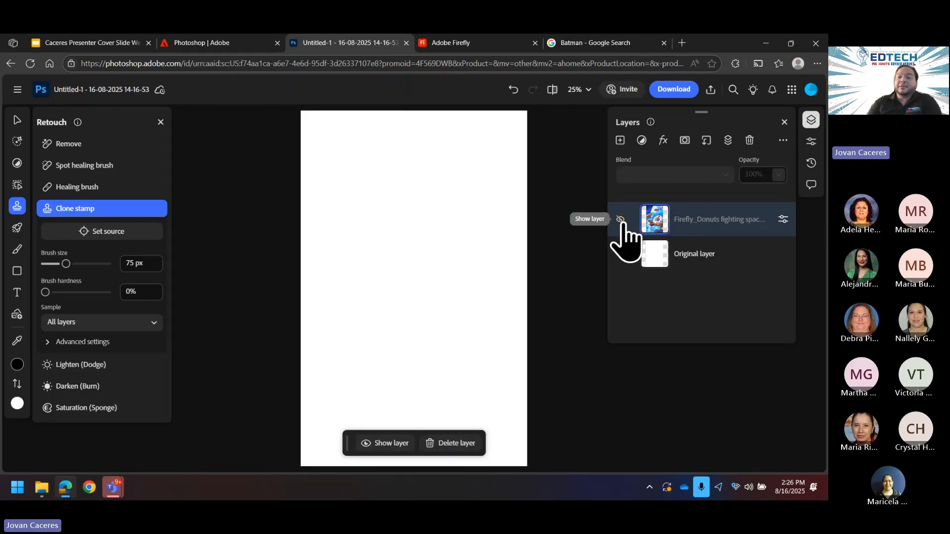
{"action": "left_click", "coordinate": [621, 220]}
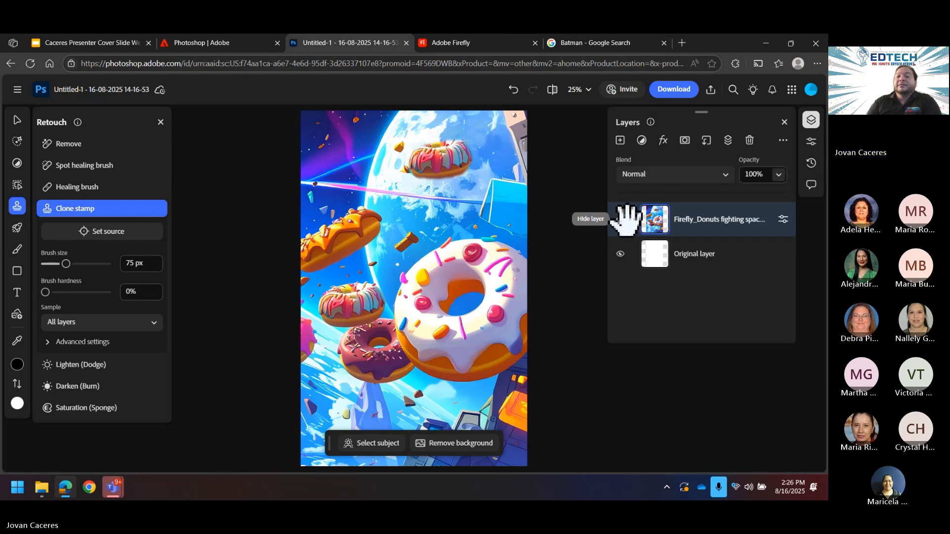
{"action": "left_click", "coordinate": [17, 228]}
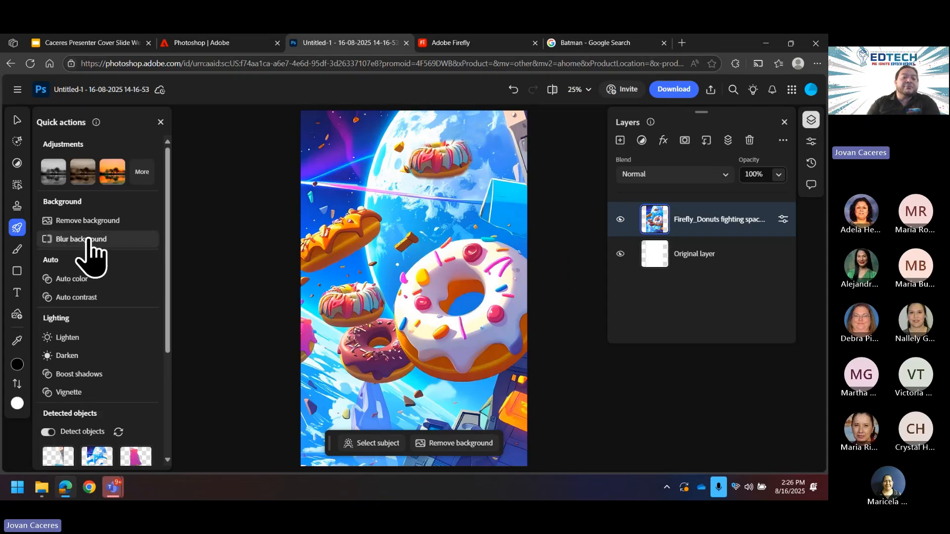
Step: Apply Blur background, then delete the Blur background and Firefly donuts layers
{"action": "left_click", "coordinate": [93, 240]}
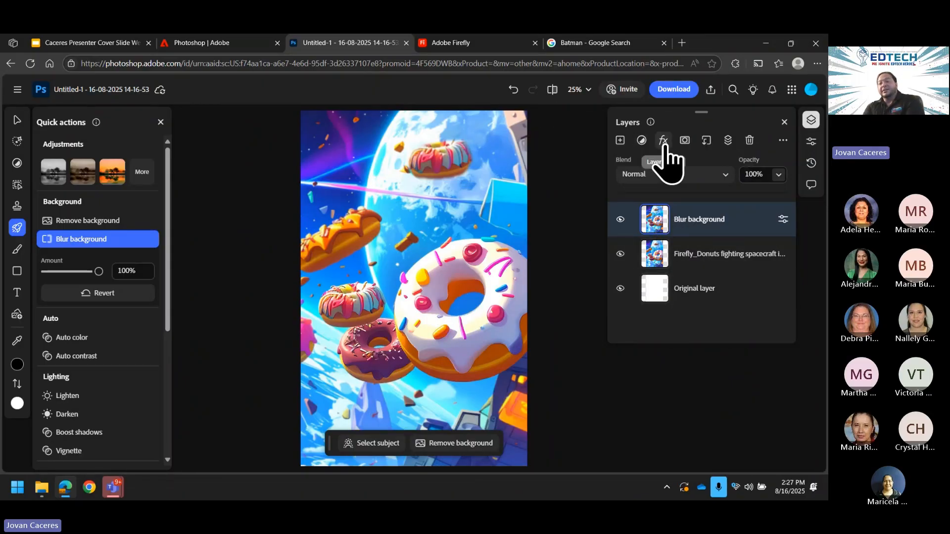
{"action": "left_click", "coordinate": [711, 226]}
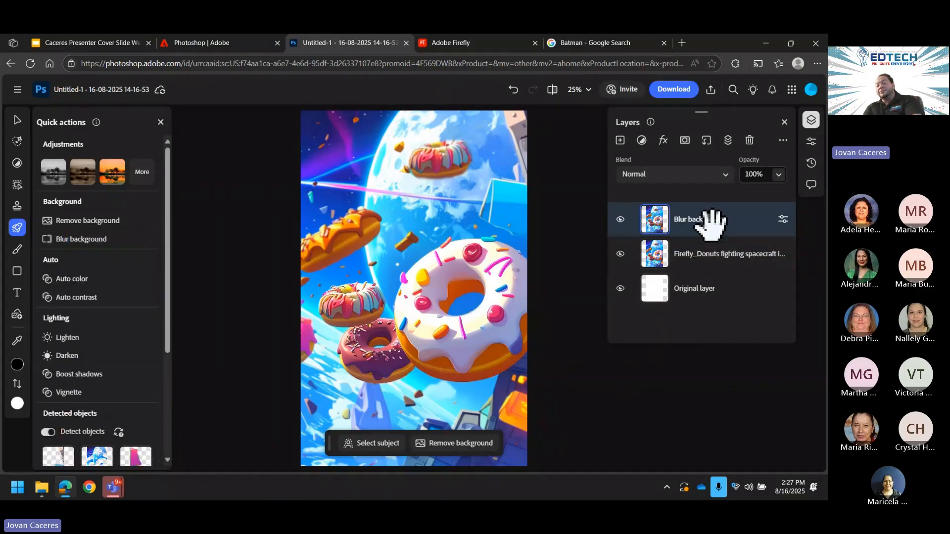
{"action": "key", "text": "Delete"}
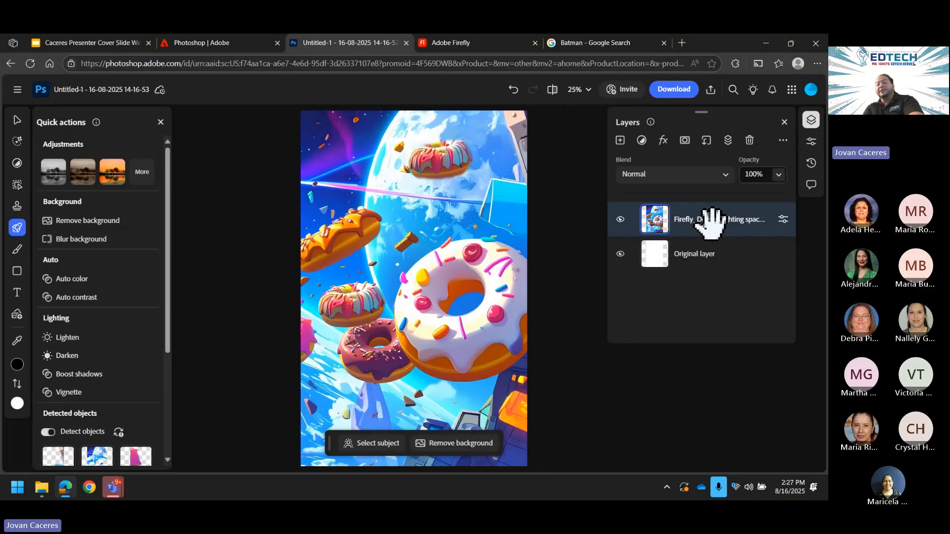
{"action": "key", "text": "Delete"}
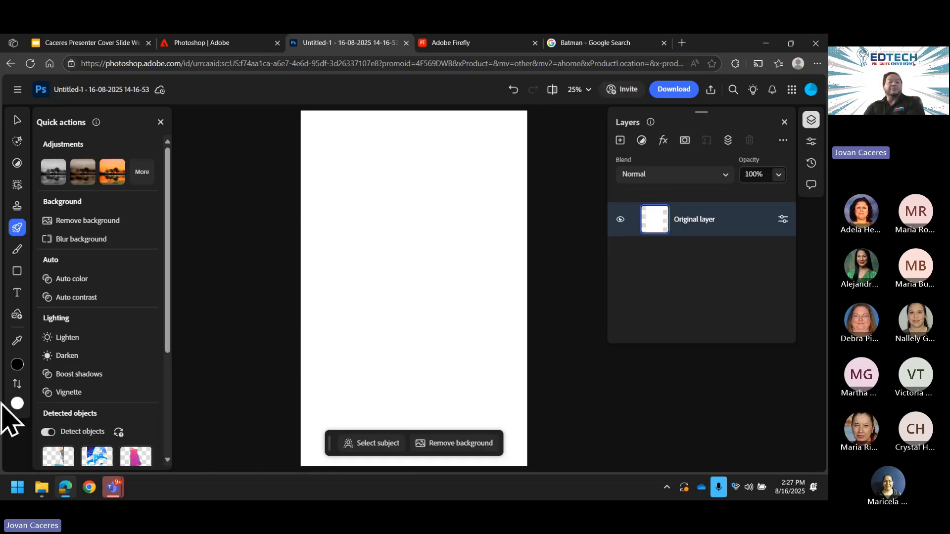
Step: Add two-line text 'Happy Birthday' and 'Mrs.' with the recipient's surname near the page top
{"action": "left_click", "coordinate": [17, 293]}
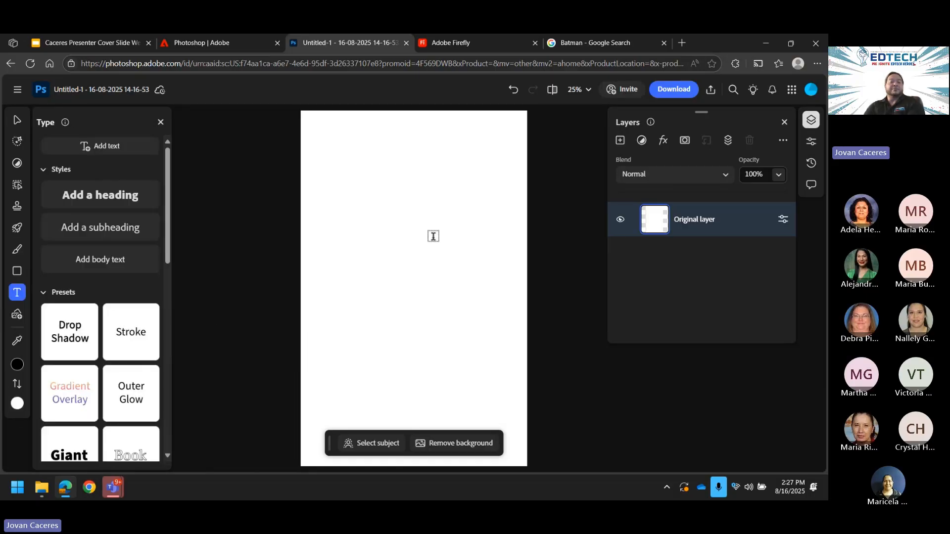
{"action": "left_click", "coordinate": [344, 172]}
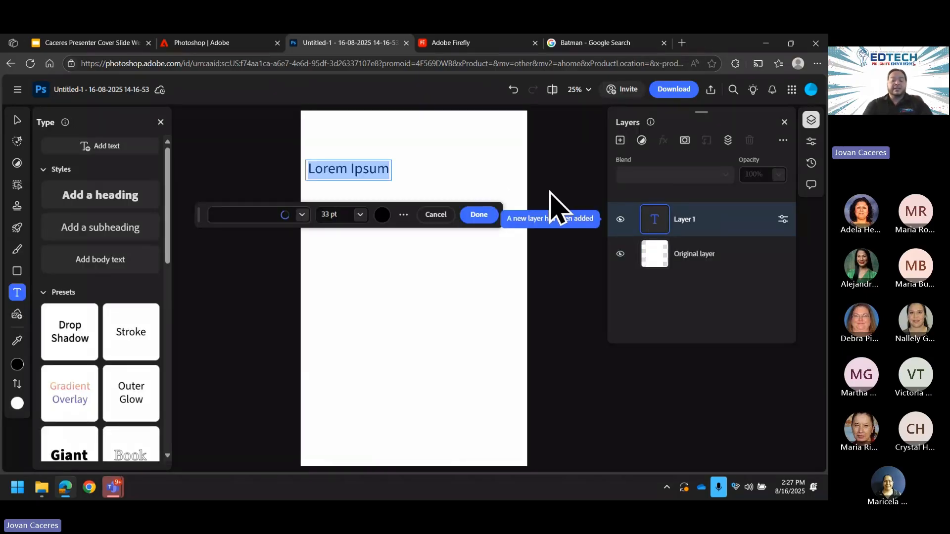
{"action": "type", "text": "H"}
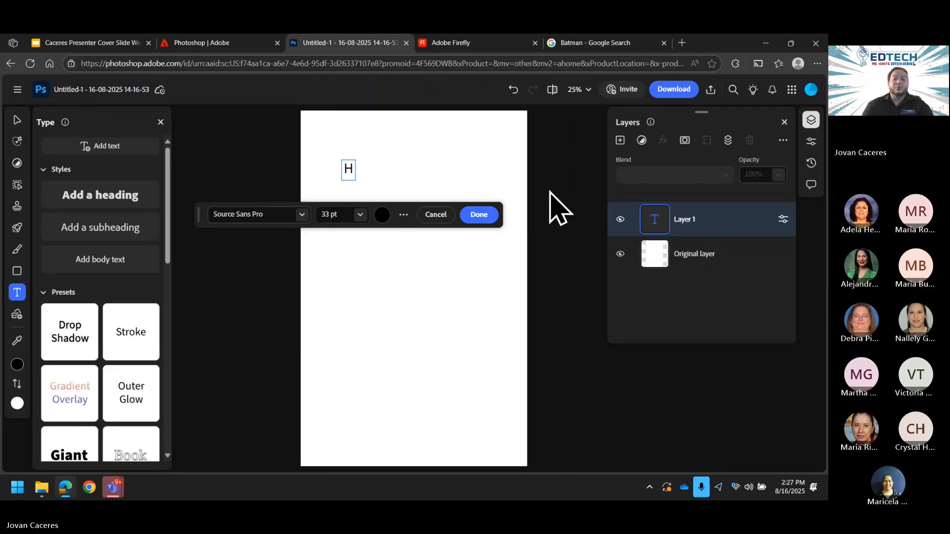
{"action": "type", "text": "appy"}
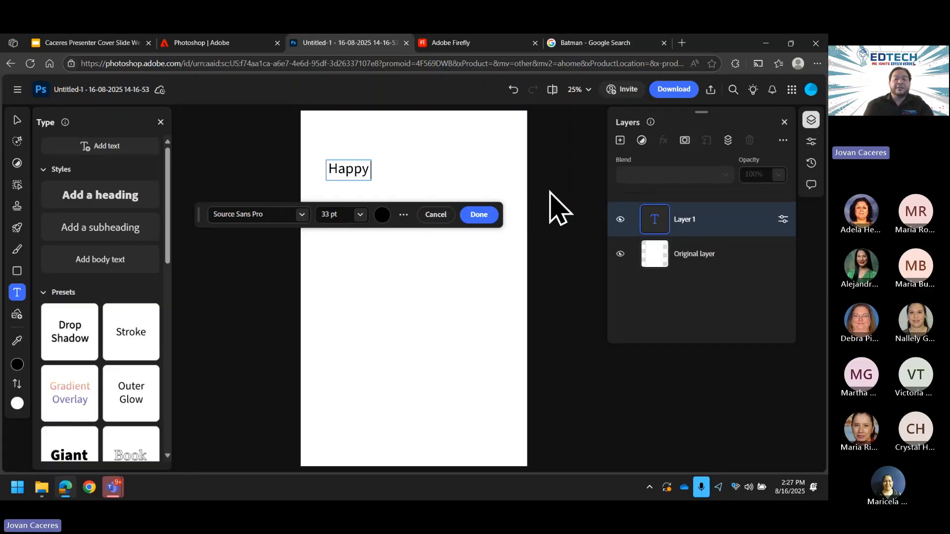
{"action": "type", "text": " Birthday"}
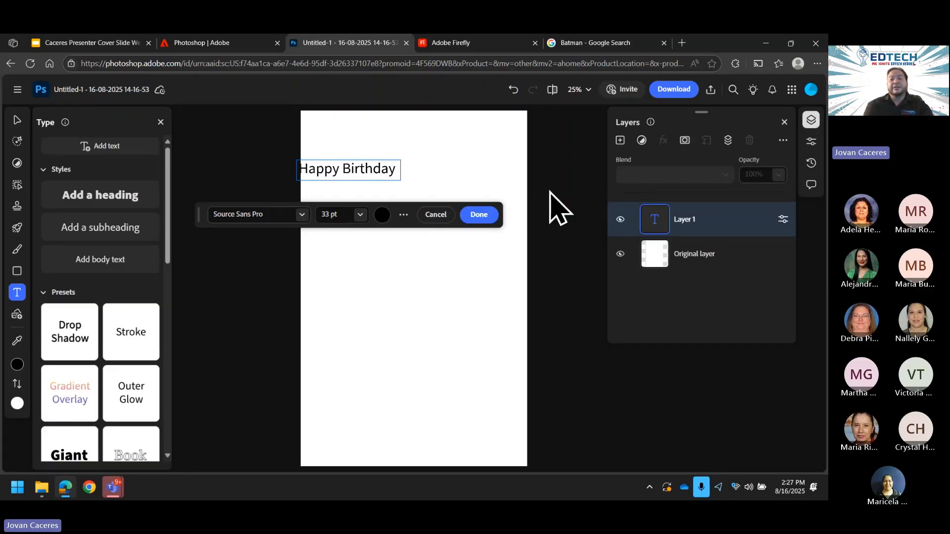
{"action": "key", "text": "Return"}
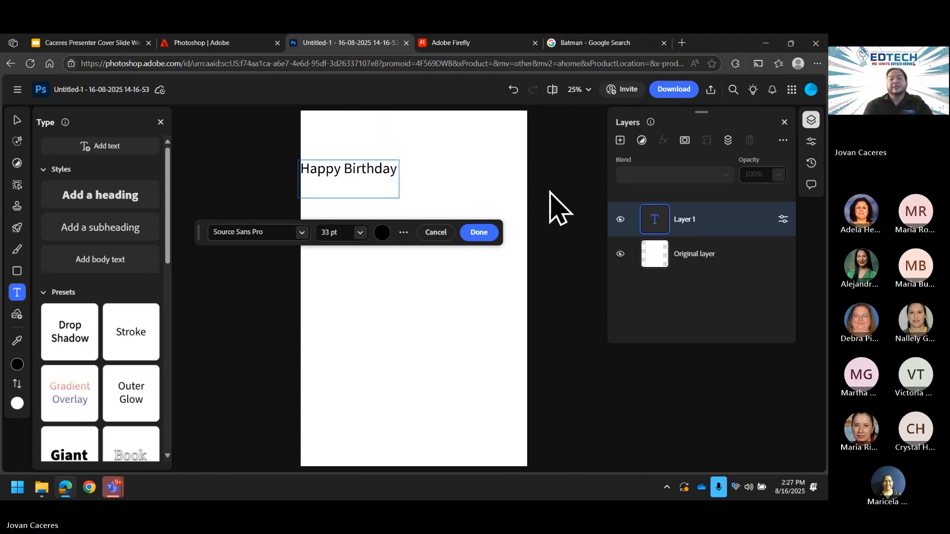
{"action": "type", "text": "Mrs"}
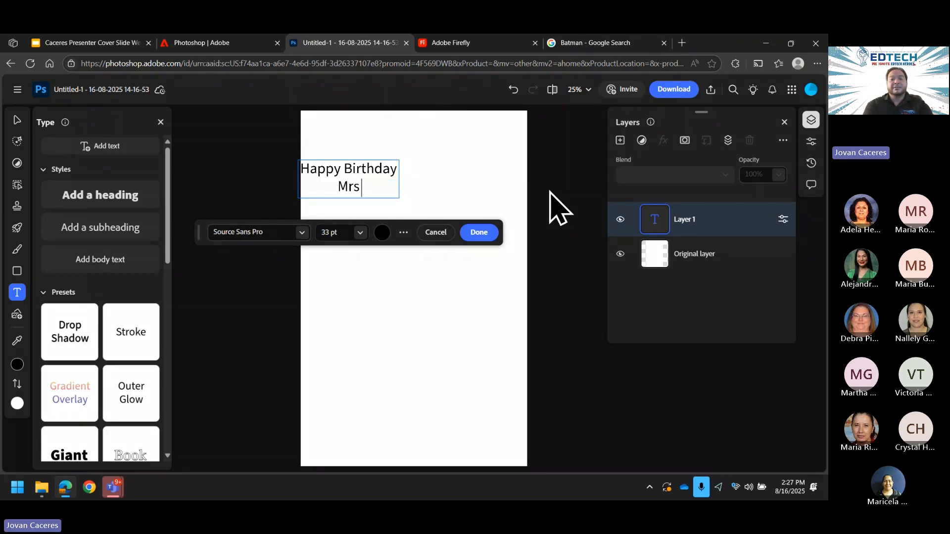
{"action": "type", "text": " Bueno"}
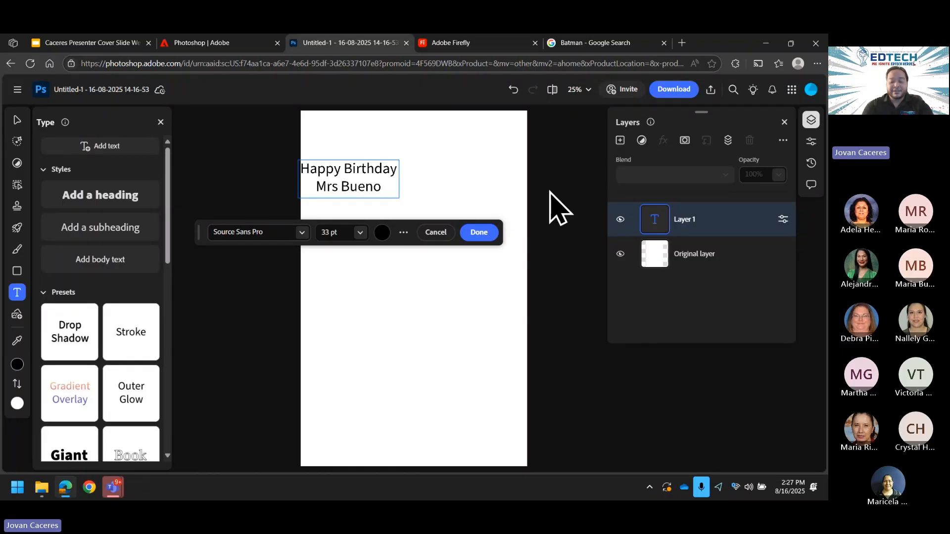
{"action": "key", "text": "Left"}
{"action": "key", "text": "Left"}
{"action": "key", "text": "Left"}
{"action": "key", "text": "Left"}
{"action": "key", "text": "Left"}
{"action": "key", "text": "Left"}
{"action": "type", "text": "."}
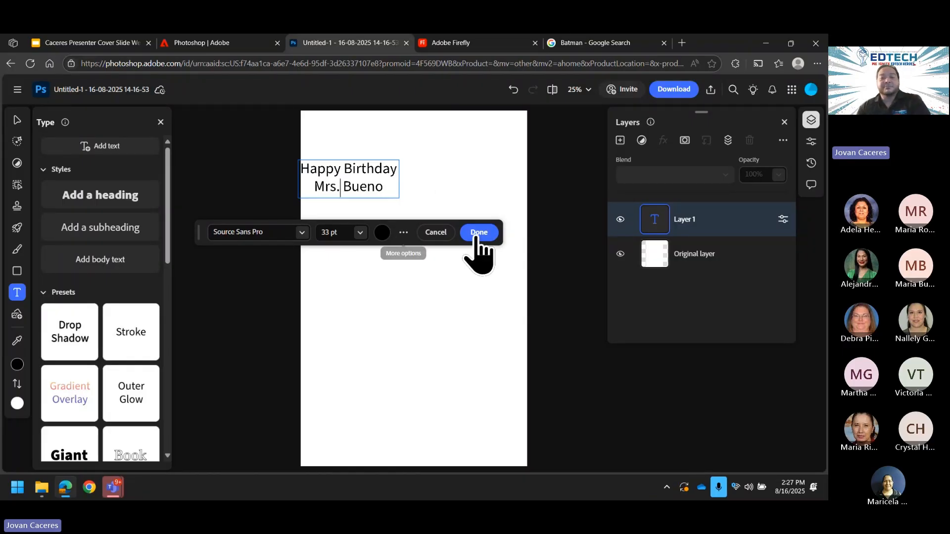
{"action": "left_click", "coordinate": [479, 232]}
Step: Move the greeting text to the top centre of the page and commit it
{"action": "left_click", "coordinate": [371, 186]}
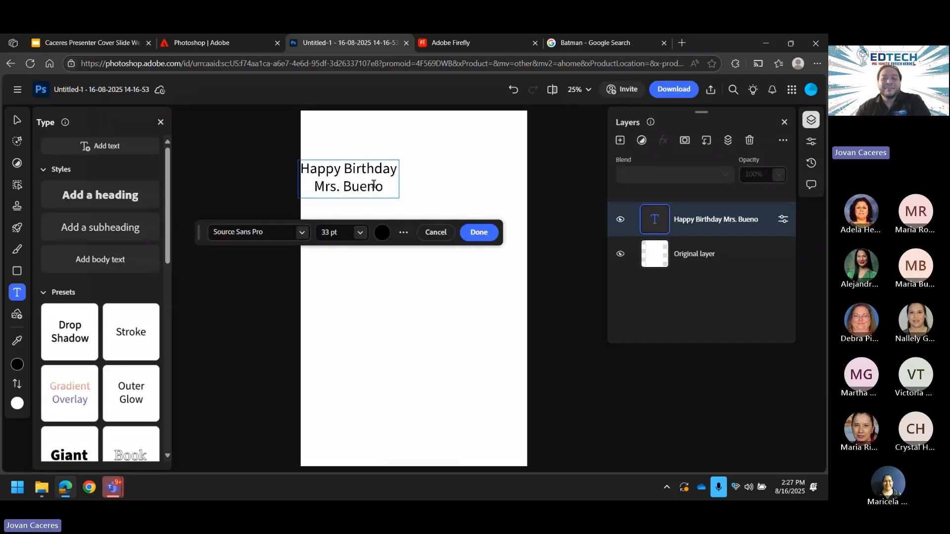
{"action": "left_click_drag", "start_coordinate": [432, 214], "coordinate": [441, 196]}
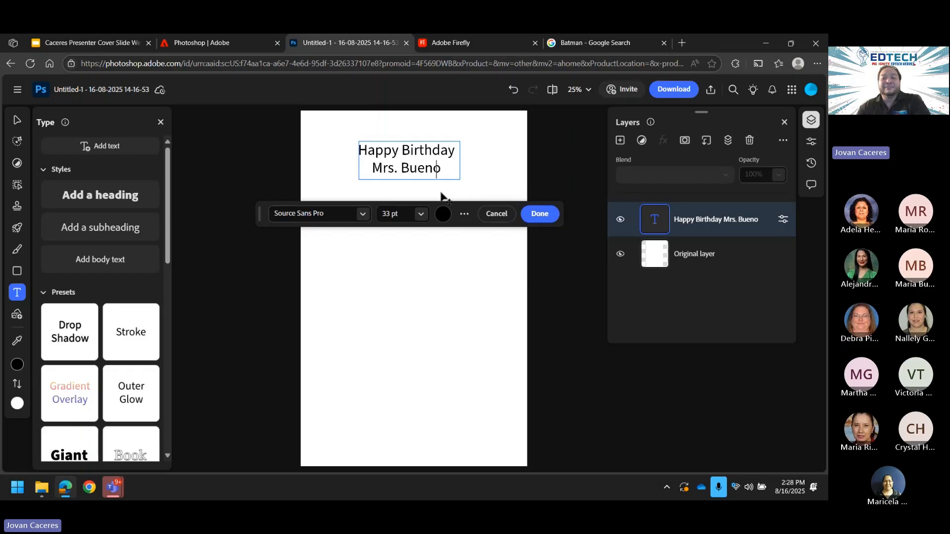
{"action": "key", "text": "ctrl+a"}
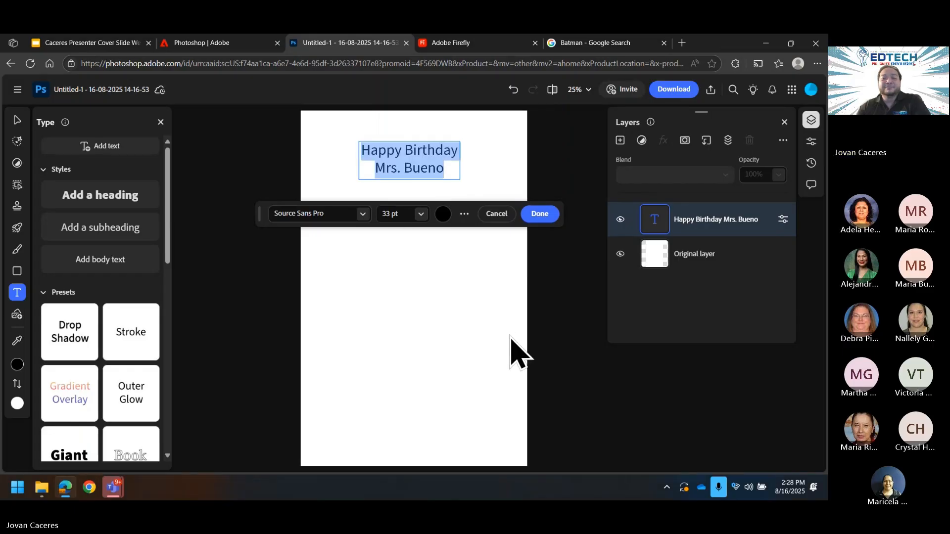
{"action": "left_click", "coordinate": [423, 165]}
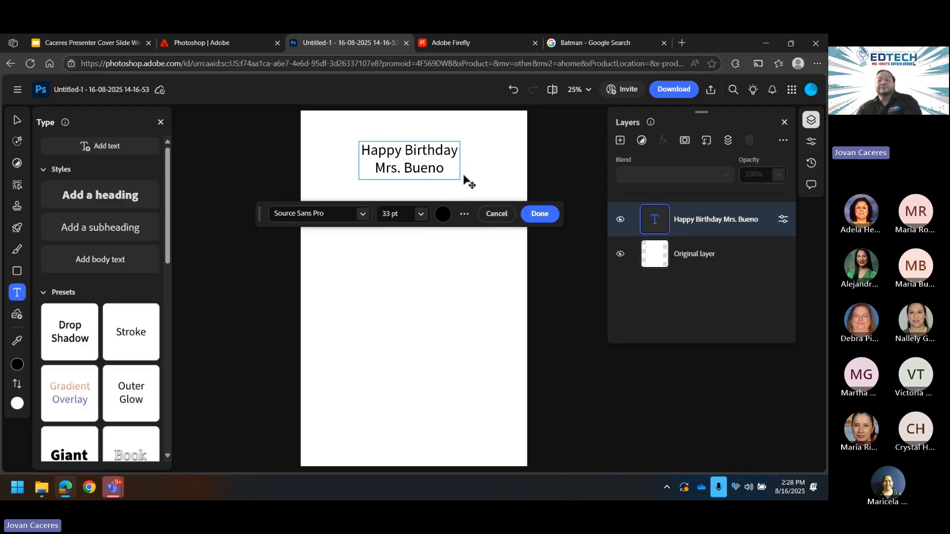
{"action": "left_click", "coordinate": [537, 287]}
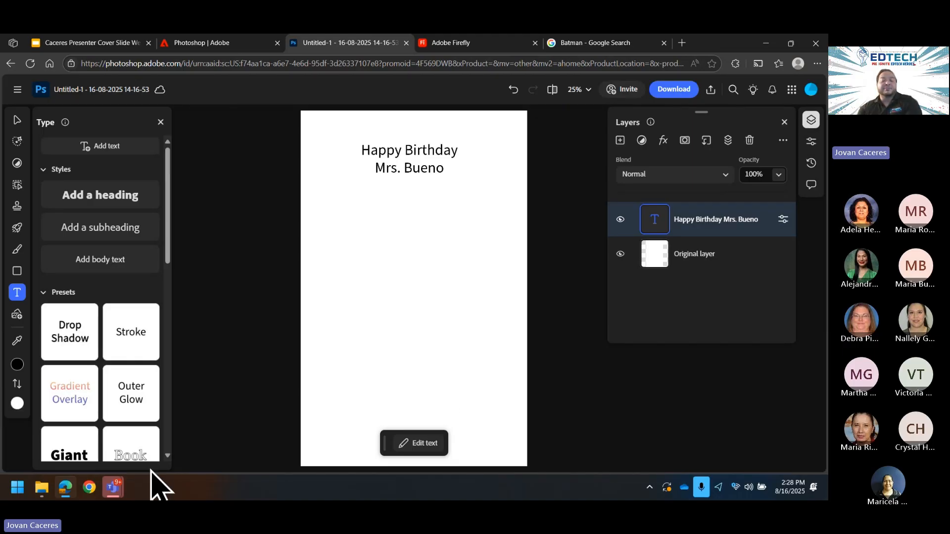
{"action": "left_click", "coordinate": [66, 492]}
{"action": "left_click", "coordinate": [67, 492]}
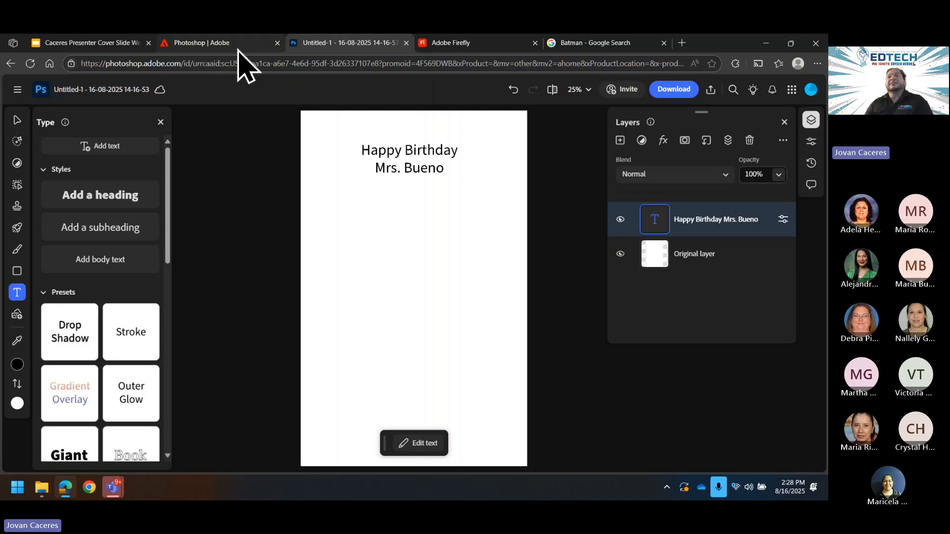
{"action": "mouse_move", "coordinate": [238, 49]}
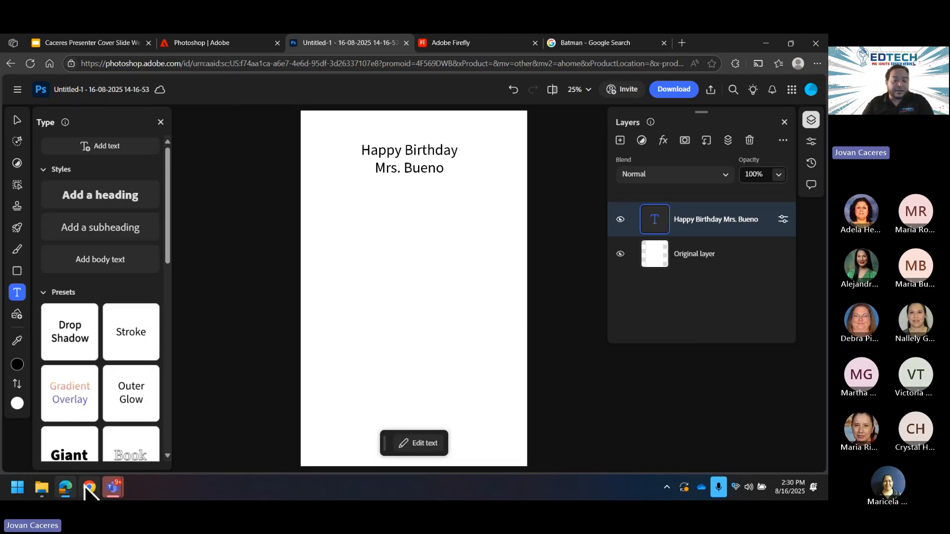
{"action": "left_click", "coordinate": [64, 487]}
{"action": "left_click", "coordinate": [64, 488]}
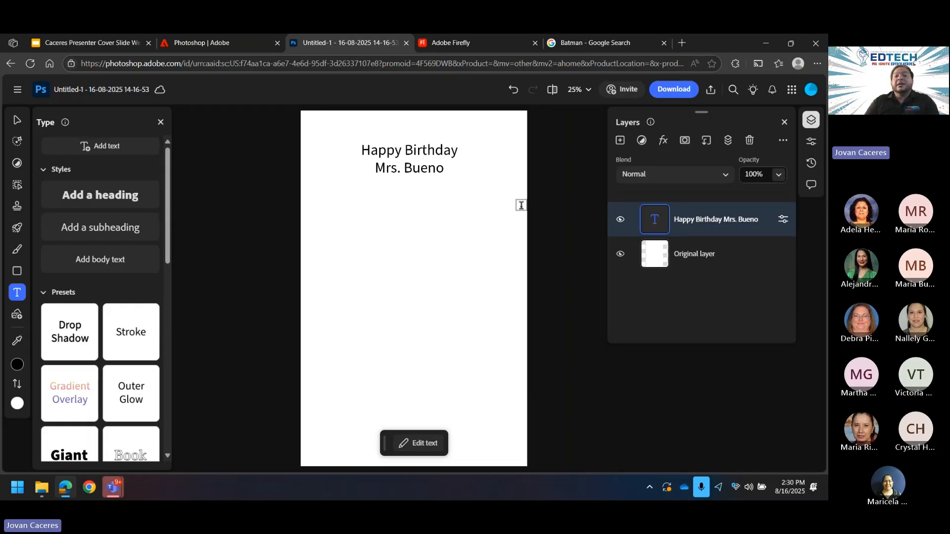
Step: Search Google Images for 'Bluey Transparent png'
{"action": "left_click", "coordinate": [574, 44]}
{"action": "left_click_drag", "start_coordinate": [285, 99], "coordinate": [52, 96]}
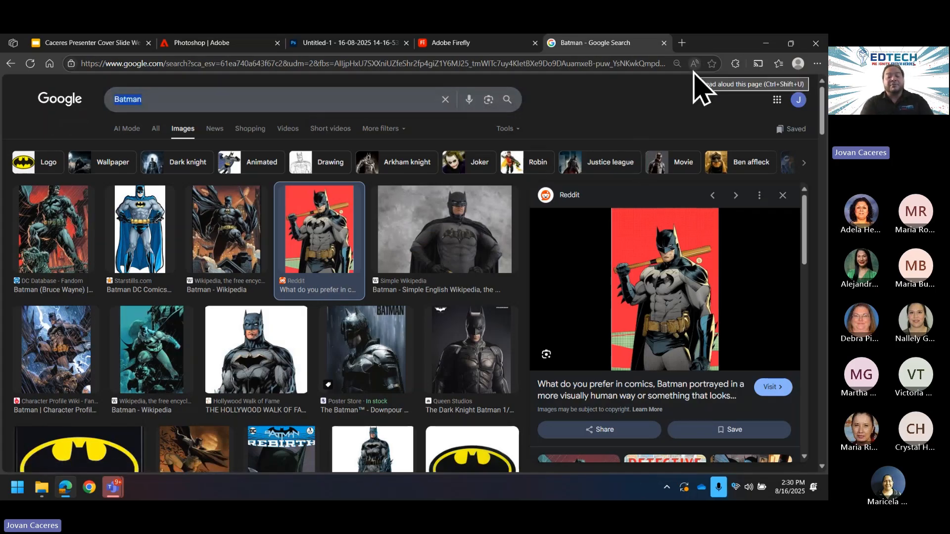
{"action": "type", "text": "Bl"}
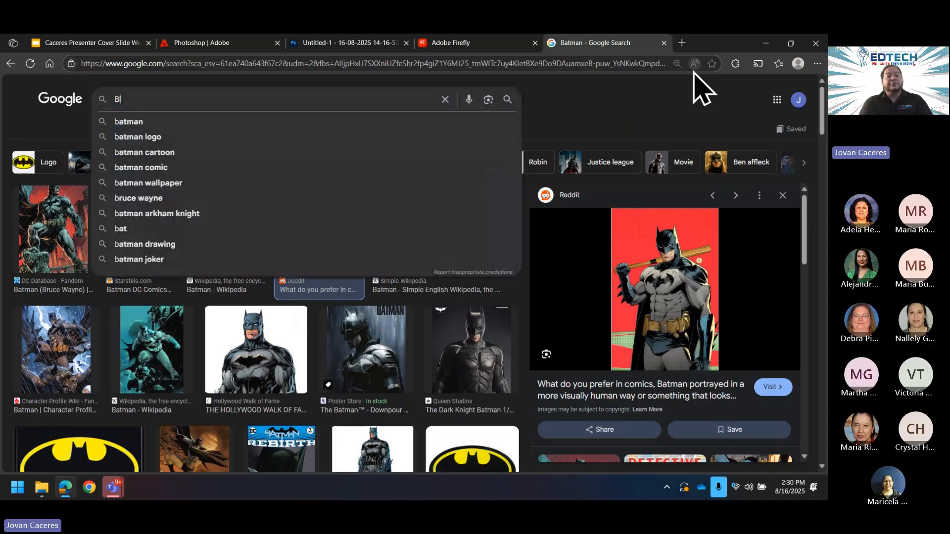
{"action": "type", "text": "uey Tr"}
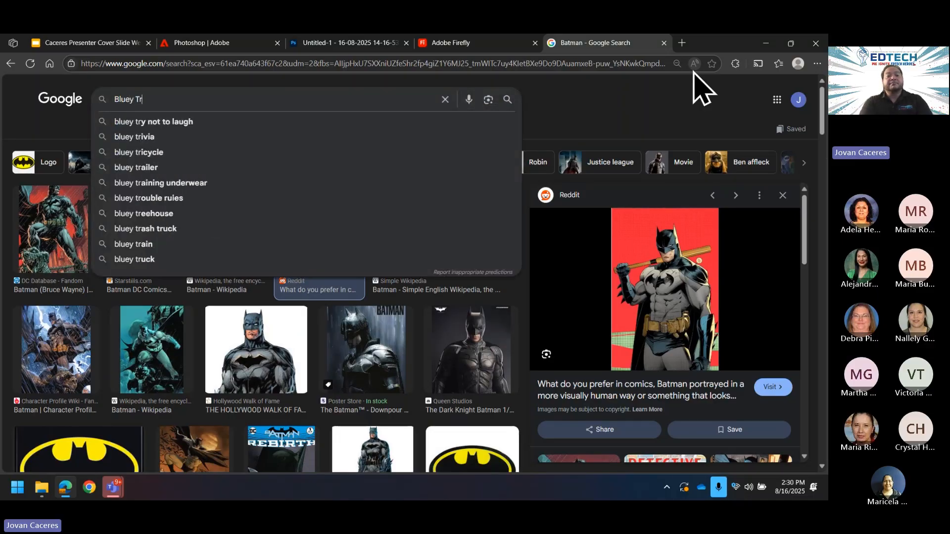
{"action": "type", "text": "ansparent"}
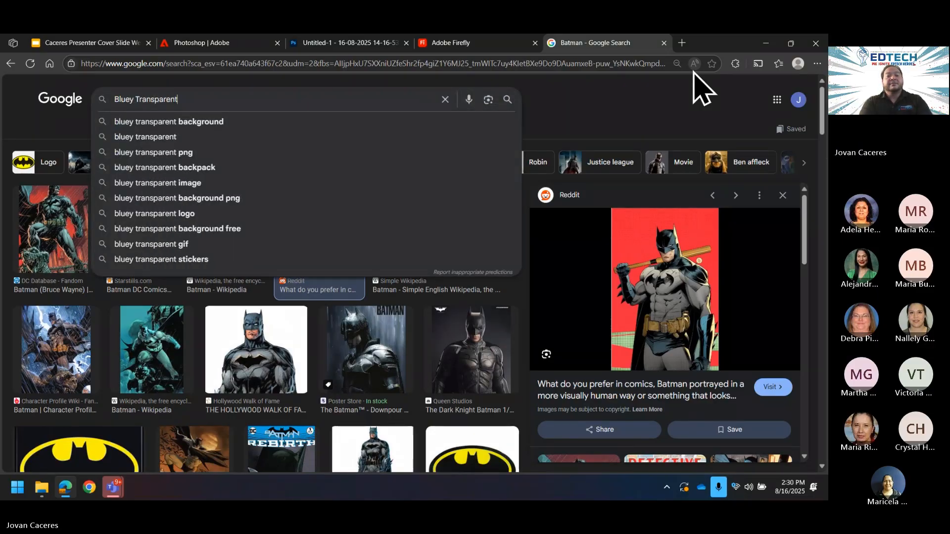
{"action": "type", "text": " png"}
{"action": "key", "text": "Return"}
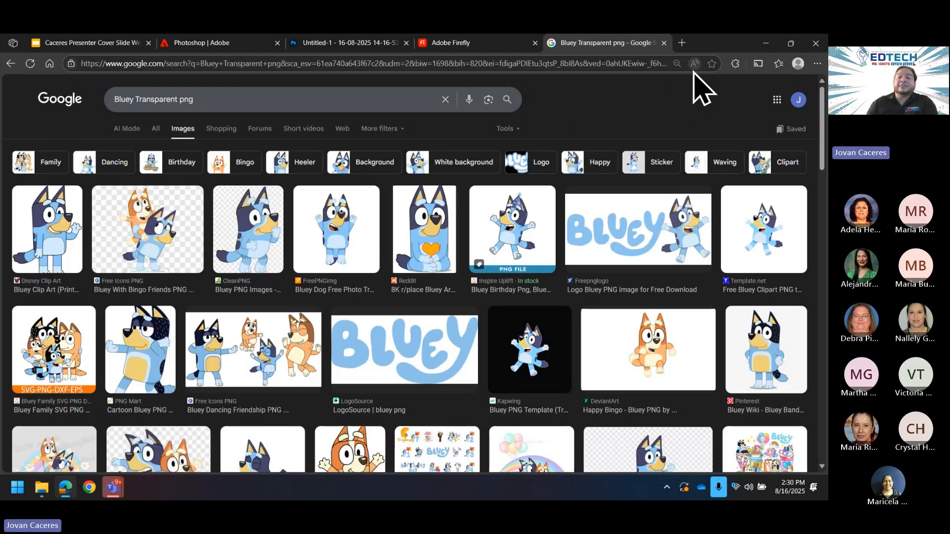
Step: Save the Bluey with Bingo image to Downloads as bluey-with-bingo-friends-png-2.png
{"action": "left_click", "coordinate": [189, 212]}
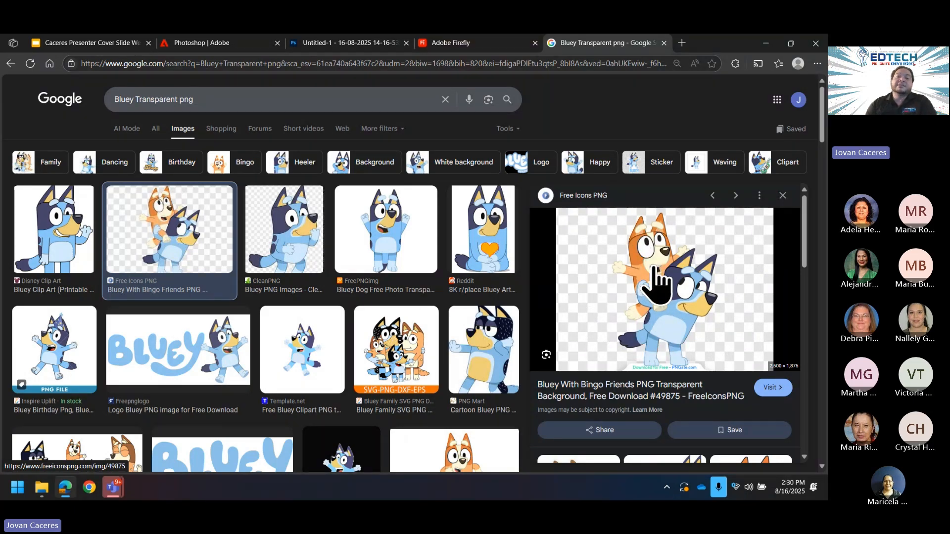
{"action": "right_click", "coordinate": [679, 283]}
{"action": "left_click", "coordinate": [573, 338]}
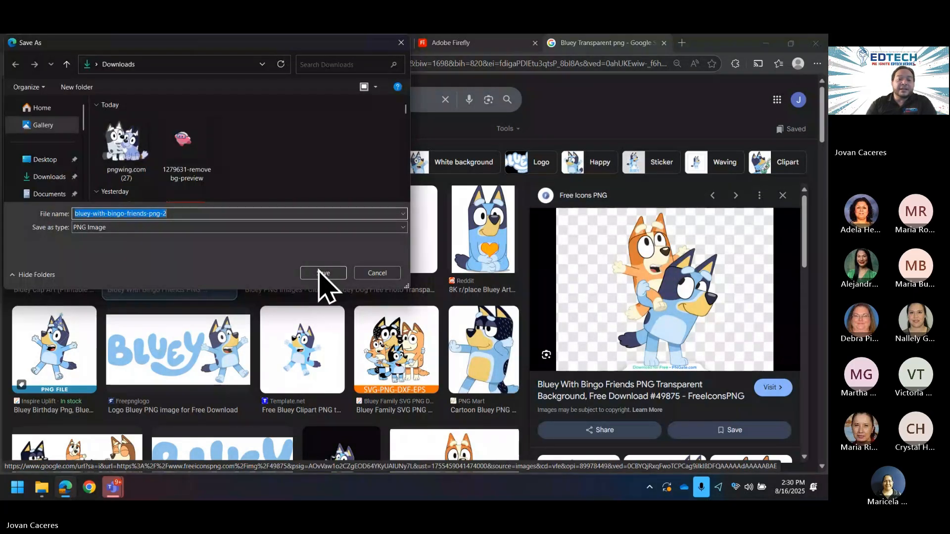
{"action": "left_click", "coordinate": [320, 271]}
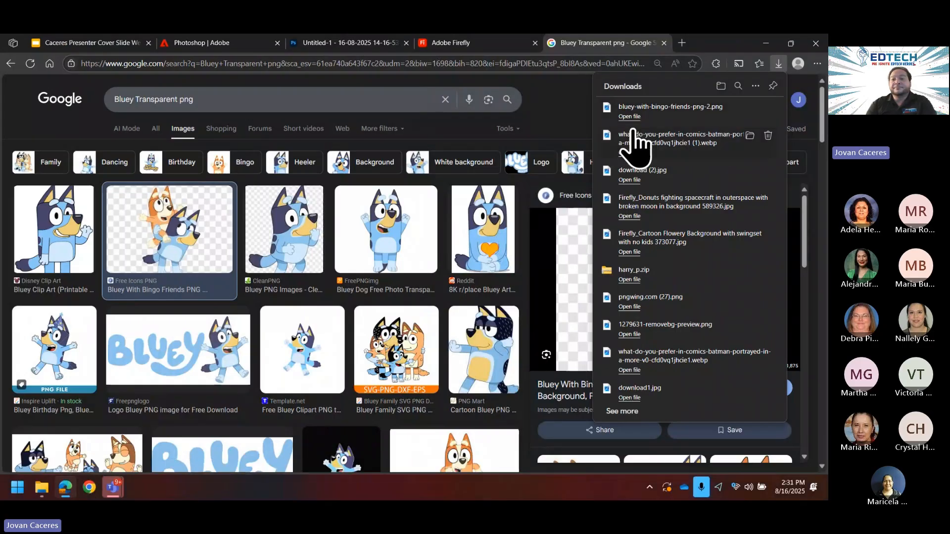
{"action": "left_click", "coordinate": [629, 119]}
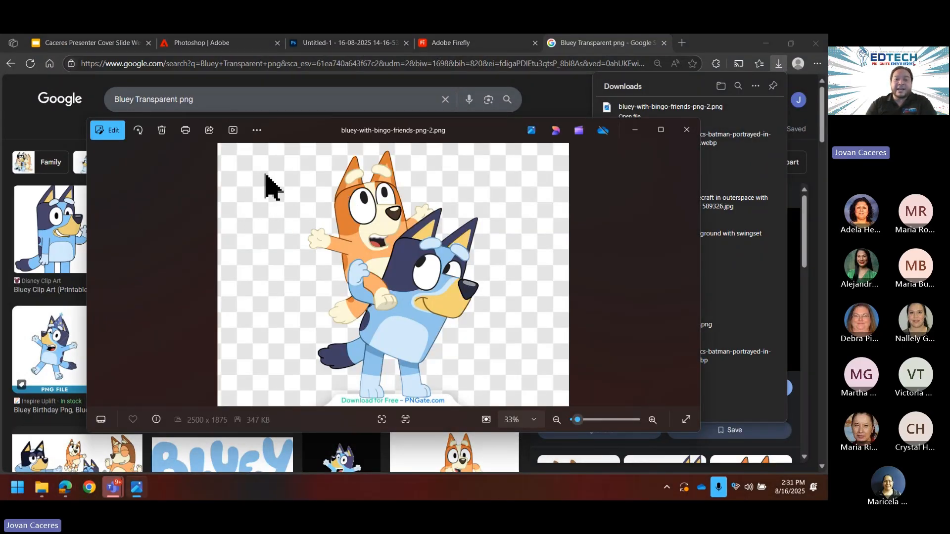
{"action": "left_click", "coordinate": [687, 131]}
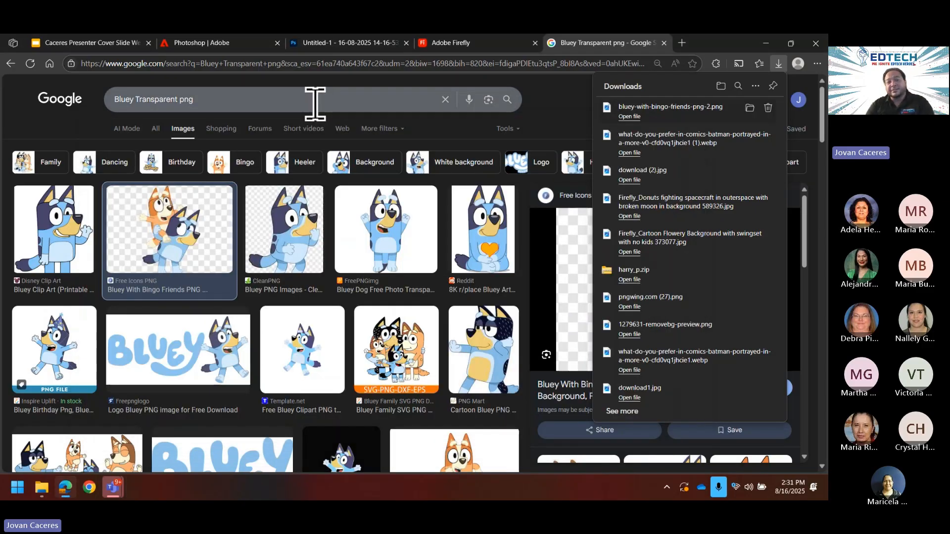
{"action": "left_click", "coordinate": [316, 103]}
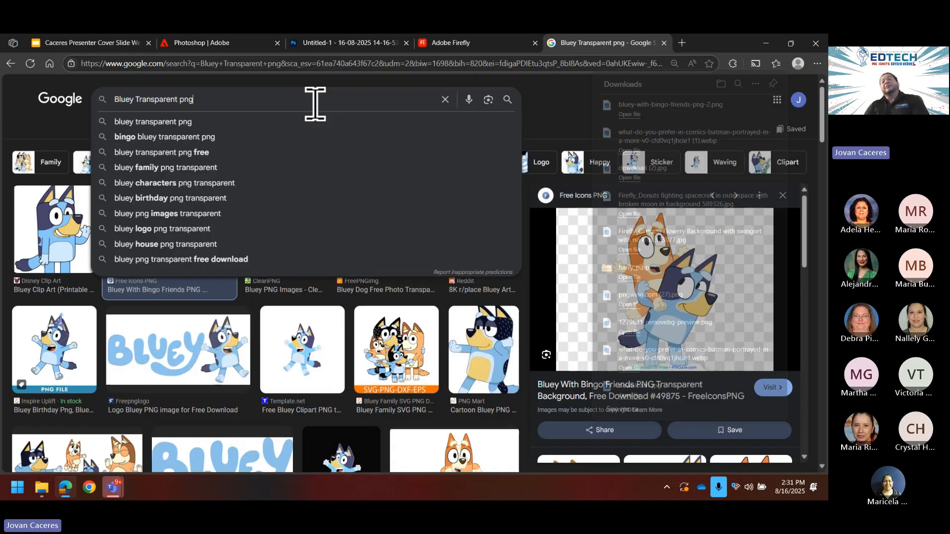
{"action": "left_click", "coordinate": [605, 64]}
Step: Go to the remove.bg website
{"action": "double_click", "coordinate": [530, 64]}
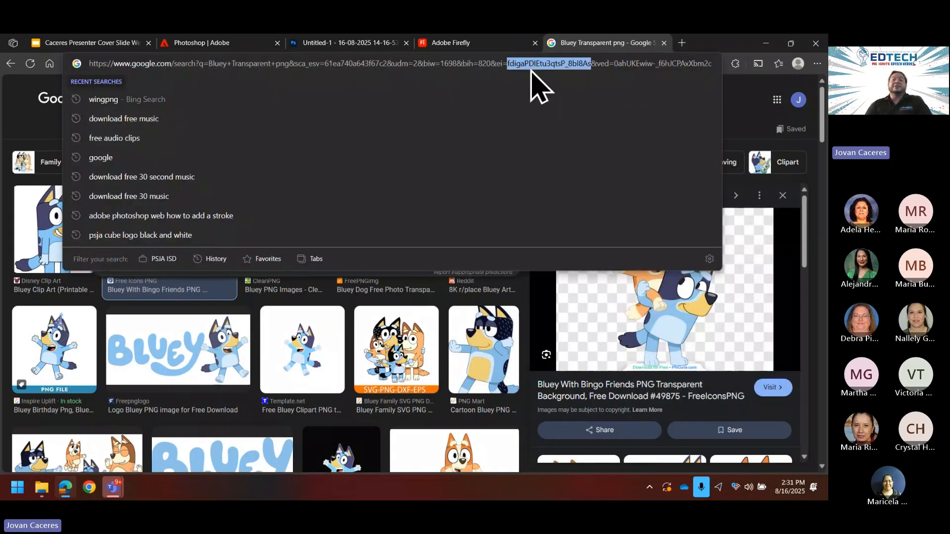
{"action": "key", "text": "ctrl+a"}
{"action": "type", "text": "removebg"}
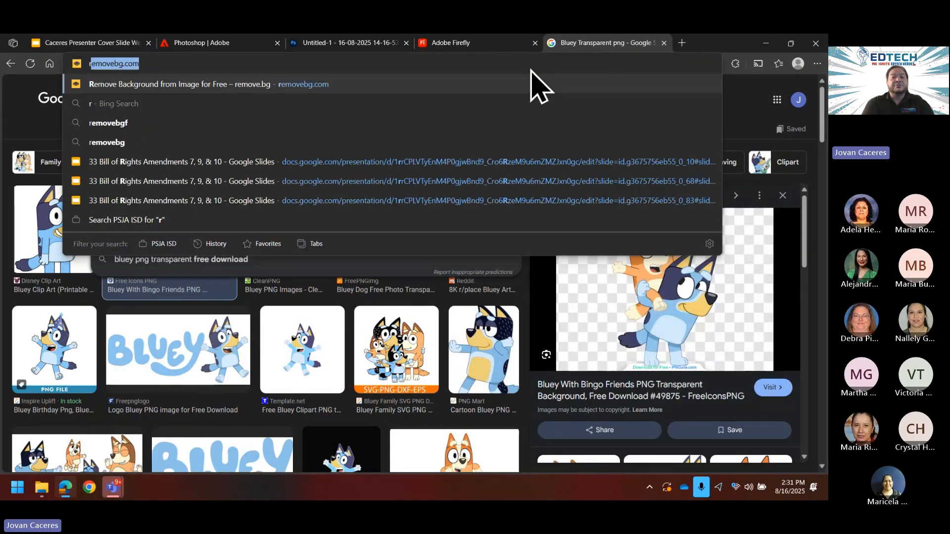
{"action": "key", "text": "Return"}
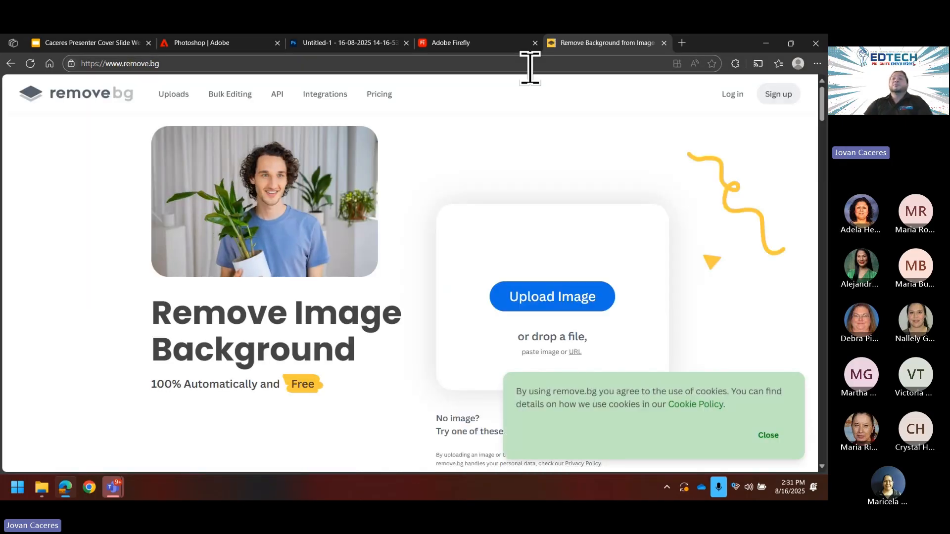
Step: Drop the Bluey with Bingo PNG from Downloads onto remove.bg
{"action": "mouse_move", "coordinate": [39, 490]}
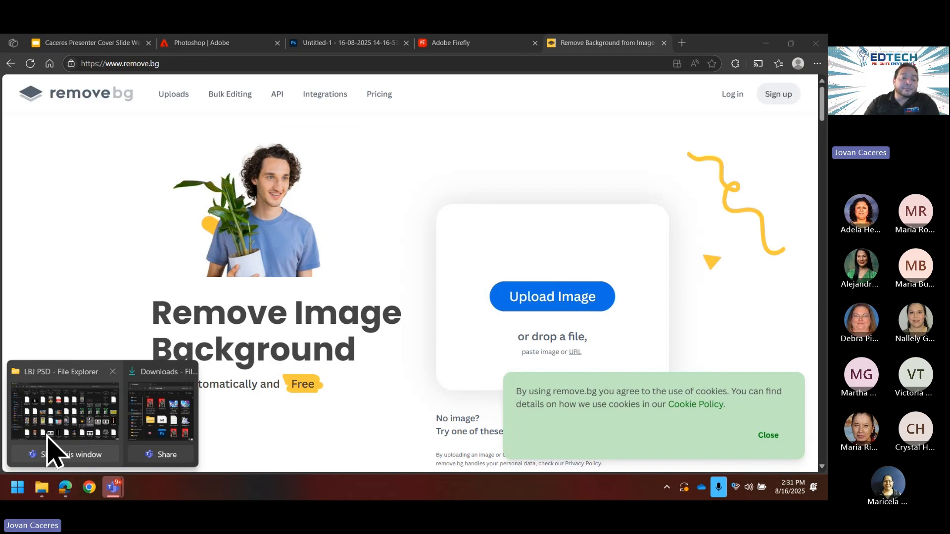
{"action": "left_click", "coordinate": [46, 420]}
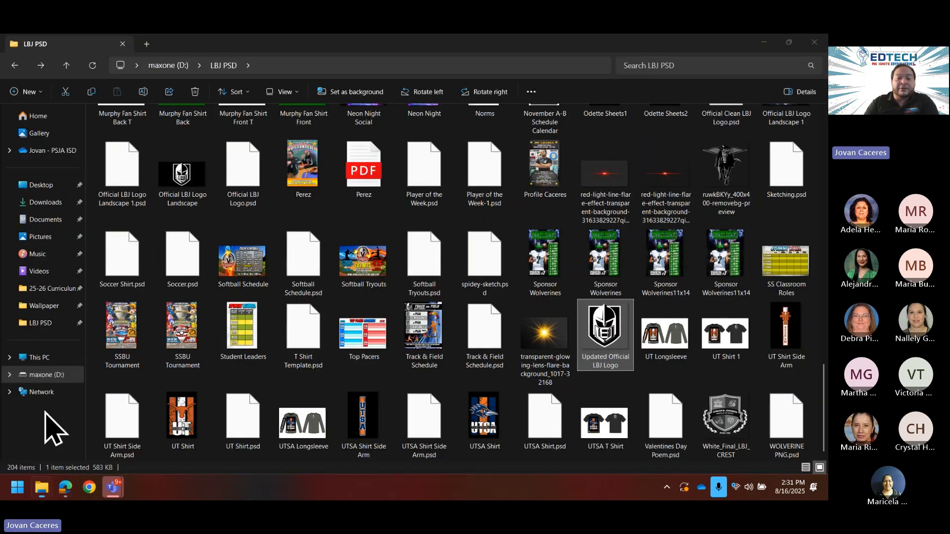
{"action": "scroll", "coordinate": [562, 292], "scroll_direction": "up", "scroll_amount": 15}
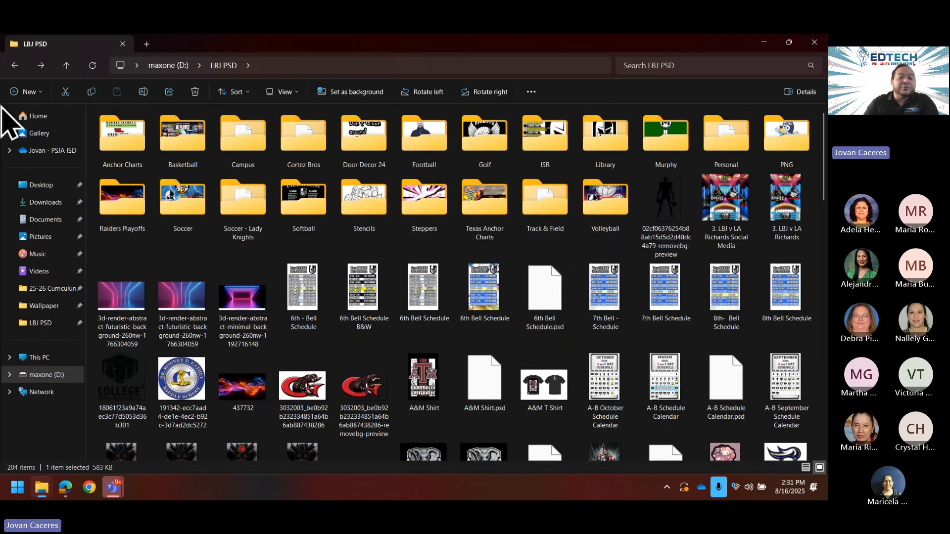
{"action": "left_click", "coordinate": [46, 201]}
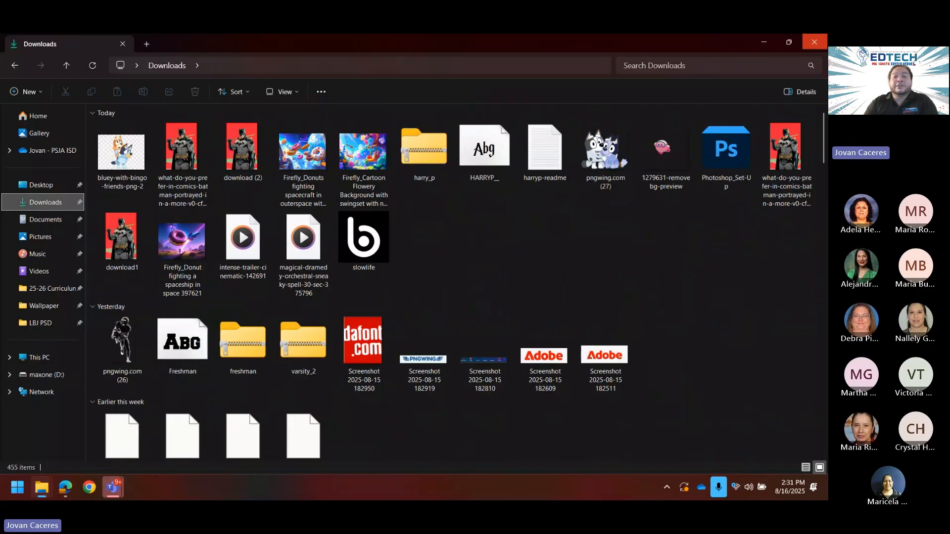
{"action": "left_click", "coordinate": [789, 42]}
{"action": "left_click_drag", "start_coordinate": [276, 192], "coordinate": [569, 304]}
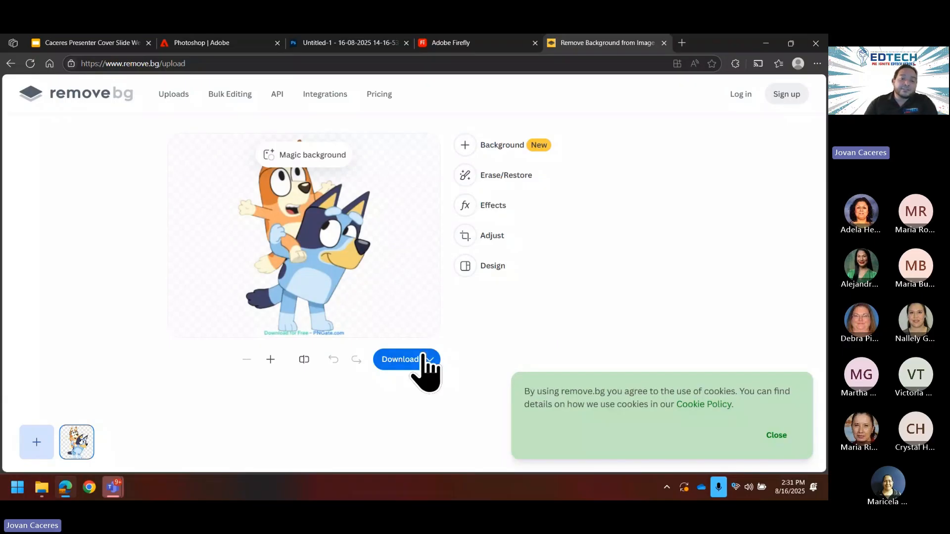
Step: Download the 577 x 433 preview cutout as bluey-with-bingo-friends-png-2-removebg-preview.png
{"action": "left_click", "coordinate": [411, 364]}
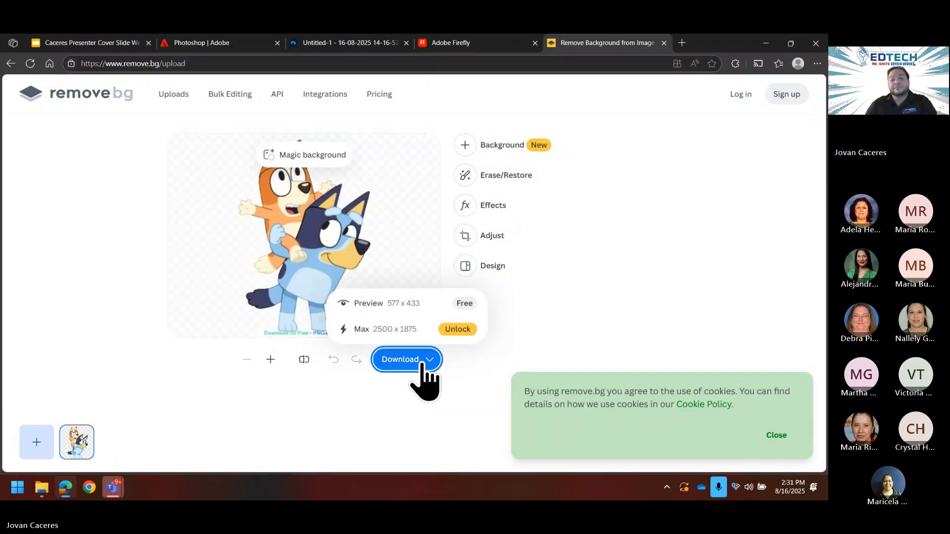
{"action": "left_click", "coordinate": [464, 303]}
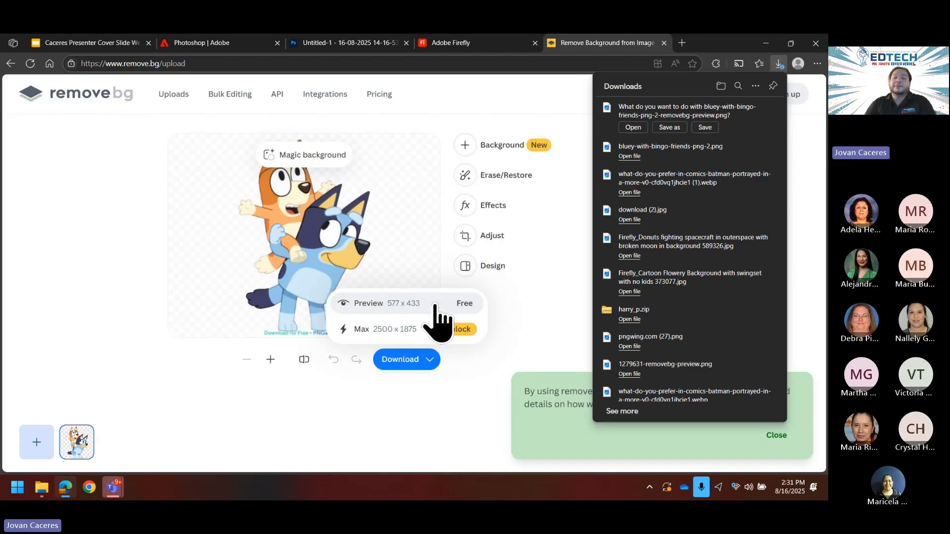
{"action": "left_click", "coordinate": [705, 129]}
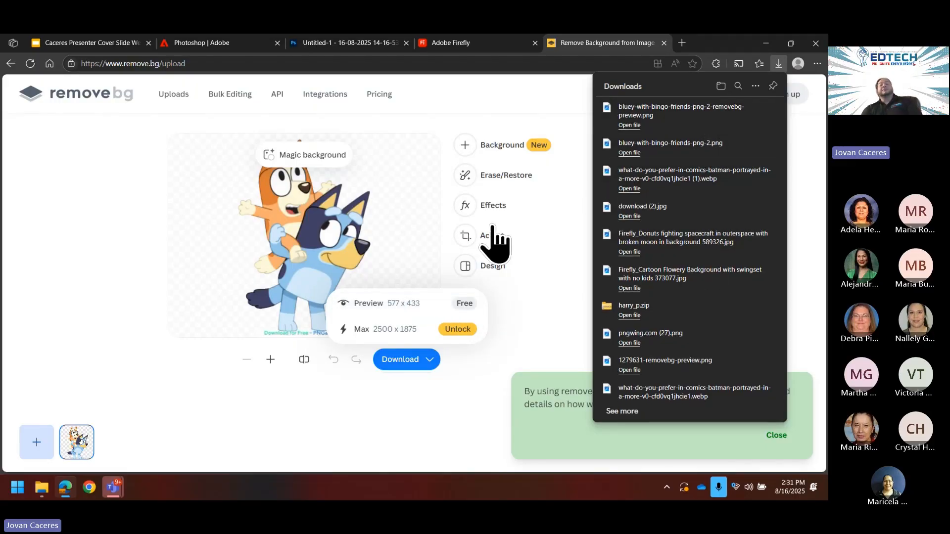
{"action": "left_click", "coordinate": [102, 264]}
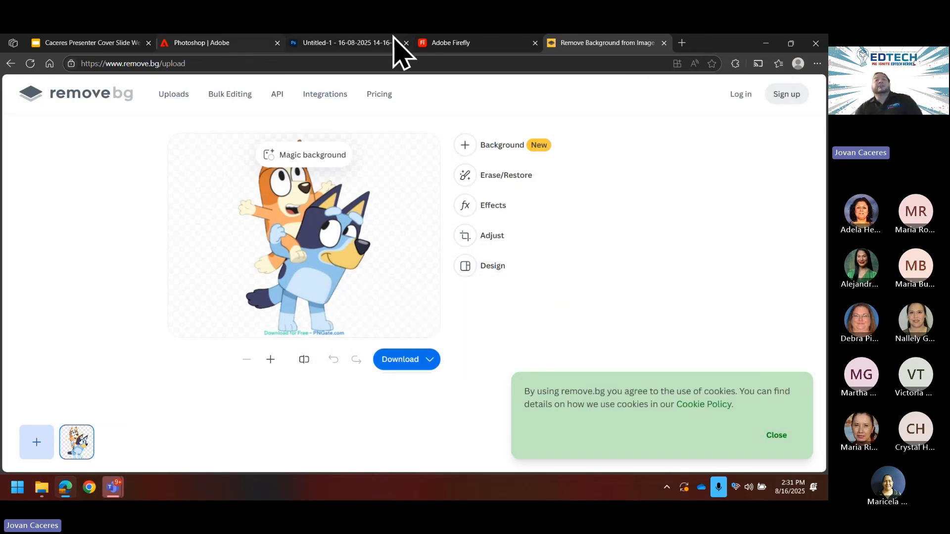
Step: Drag the Bluey with Bingo image from Downloads onto the birthday card as a layer
{"action": "left_click", "coordinate": [351, 42]}
{"action": "left_click", "coordinate": [791, 43]}
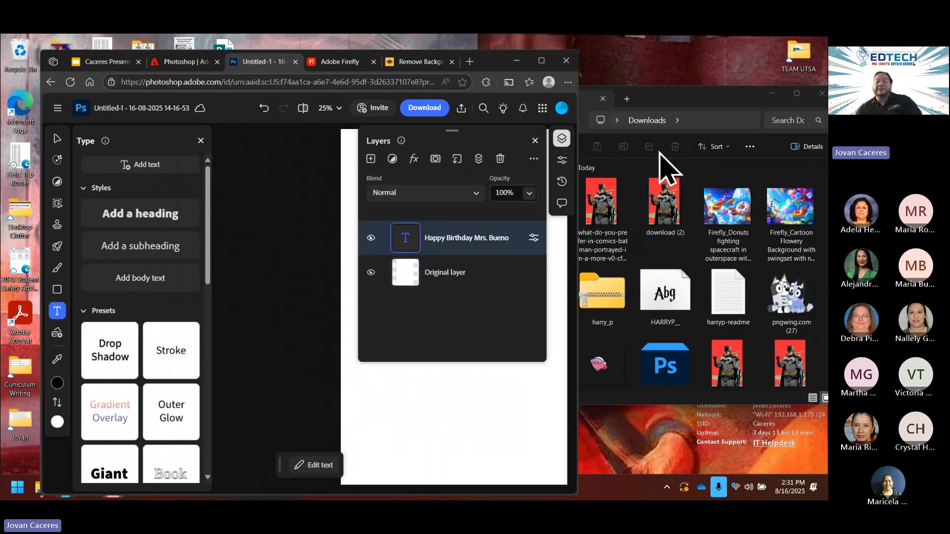
{"action": "left_click", "coordinate": [669, 292]}
{"action": "scroll", "coordinate": [693, 301], "scroll_direction": "down", "scroll_amount": 5}
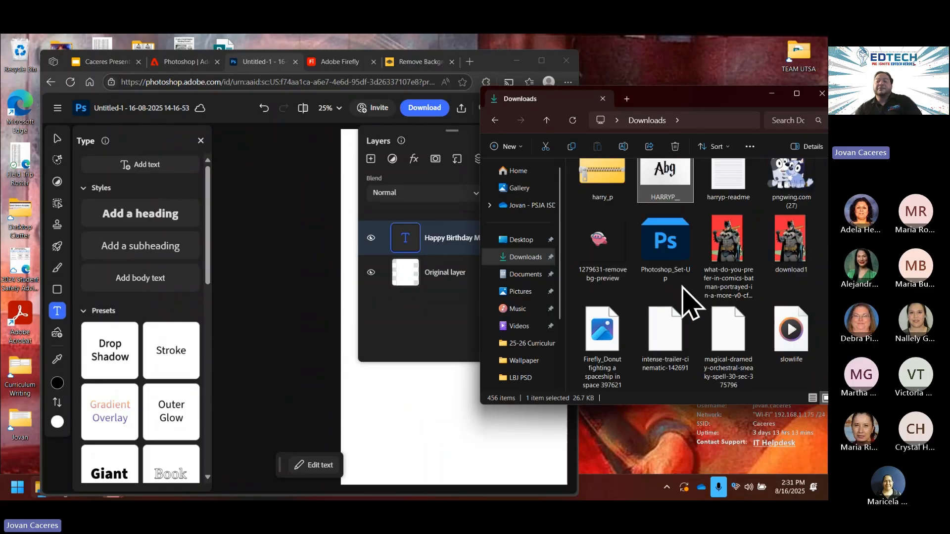
{"action": "left_click", "coordinate": [604, 326]}
{"action": "left_click_drag", "start_coordinate": [604, 325], "coordinate": [413, 365]}
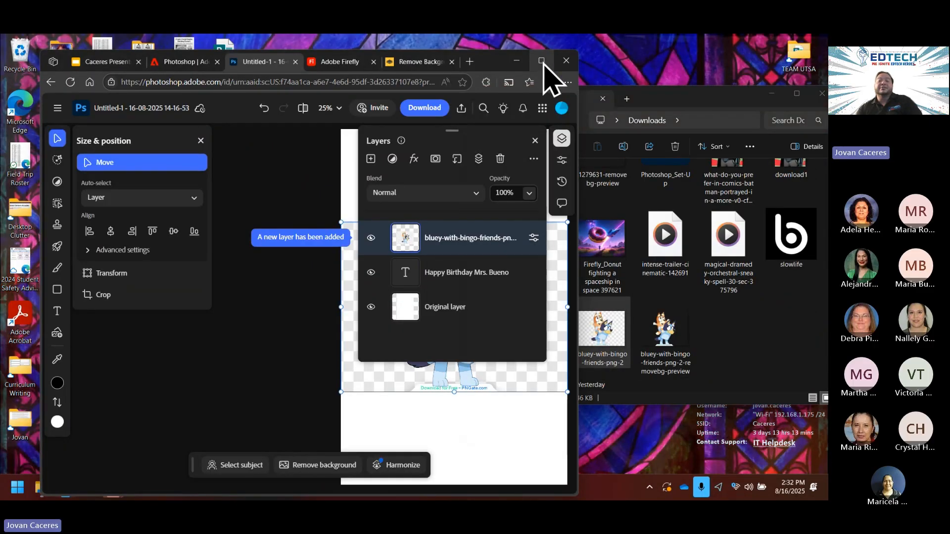
Step: Remove the Bluey layer's background with Quick actions, then return to the remove.bg tab
{"action": "left_click", "coordinate": [541, 61]}
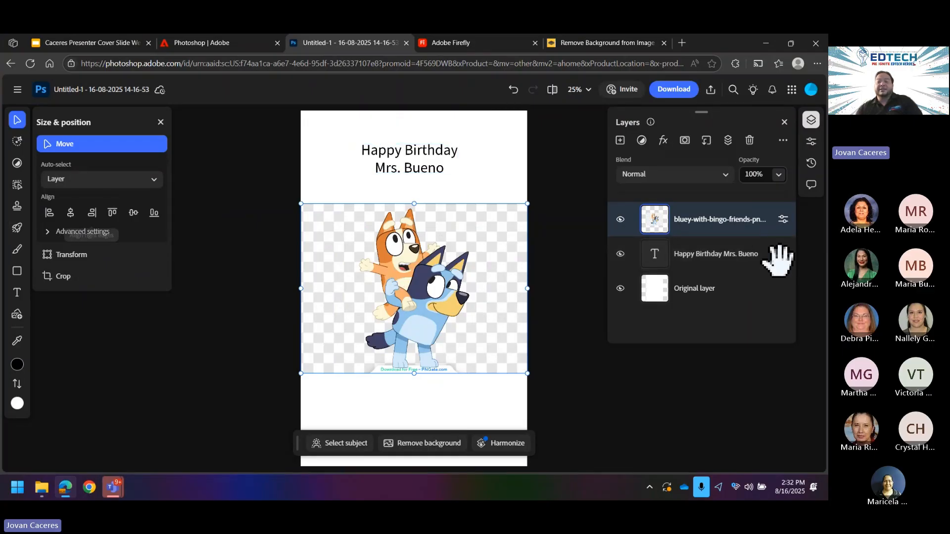
{"action": "left_click", "coordinate": [708, 252]}
{"action": "left_click", "coordinate": [17, 228]}
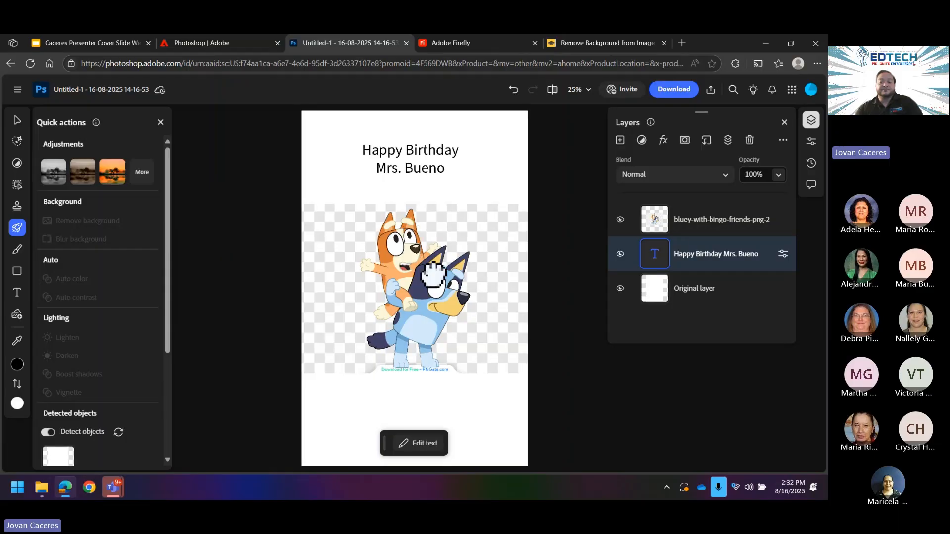
{"action": "left_click", "coordinate": [683, 226]}
{"action": "left_click", "coordinate": [84, 220]}
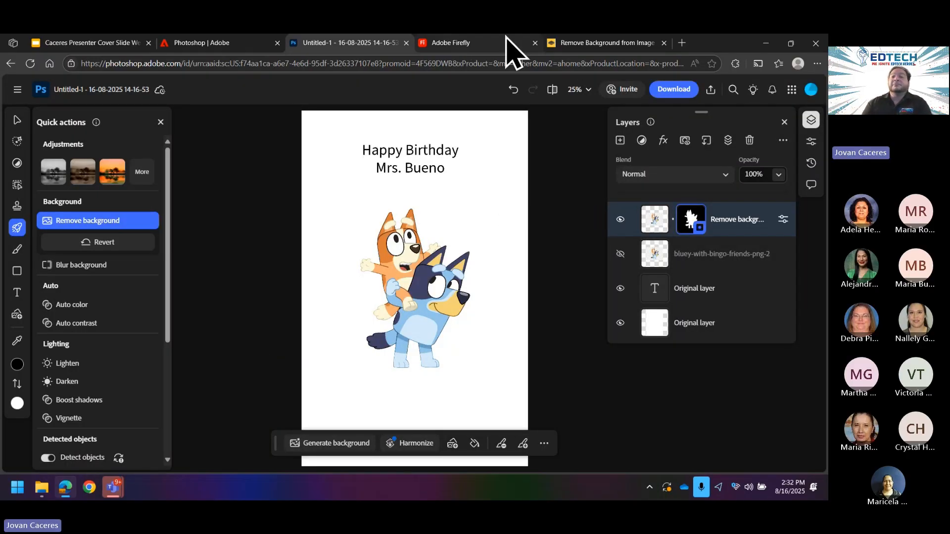
{"action": "left_click", "coordinate": [575, 47]}
{"action": "left_click", "coordinate": [388, 63]}
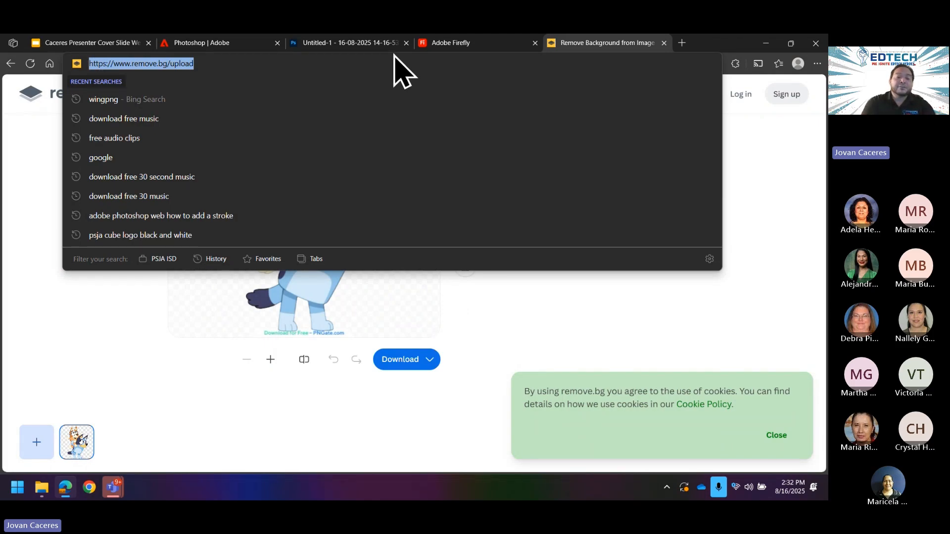
Step: Find the PNGWing site via web search and search it for Bluey
{"action": "type", "text": "wi"}
{"action": "key", "text": "Return"}
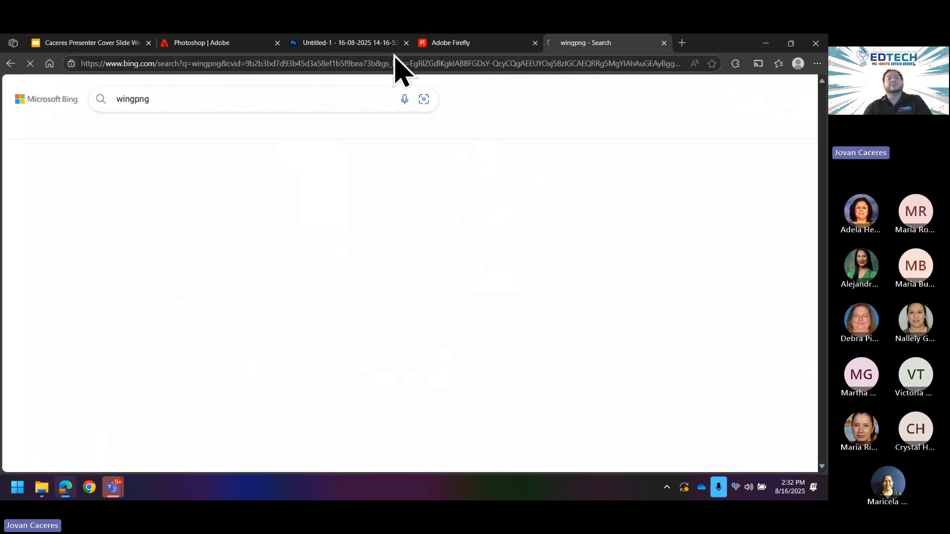
{"action": "left_click", "coordinate": [239, 236]}
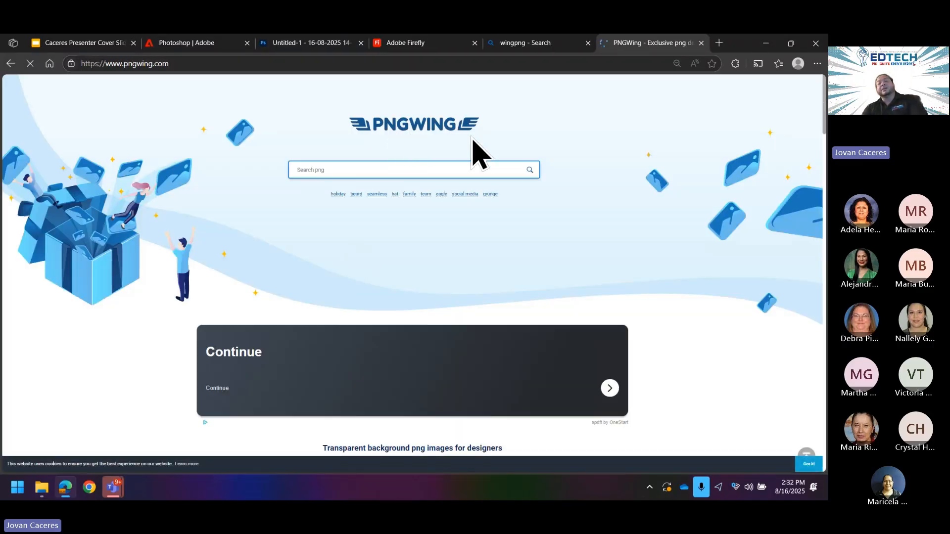
{"action": "left_click", "coordinate": [399, 167]}
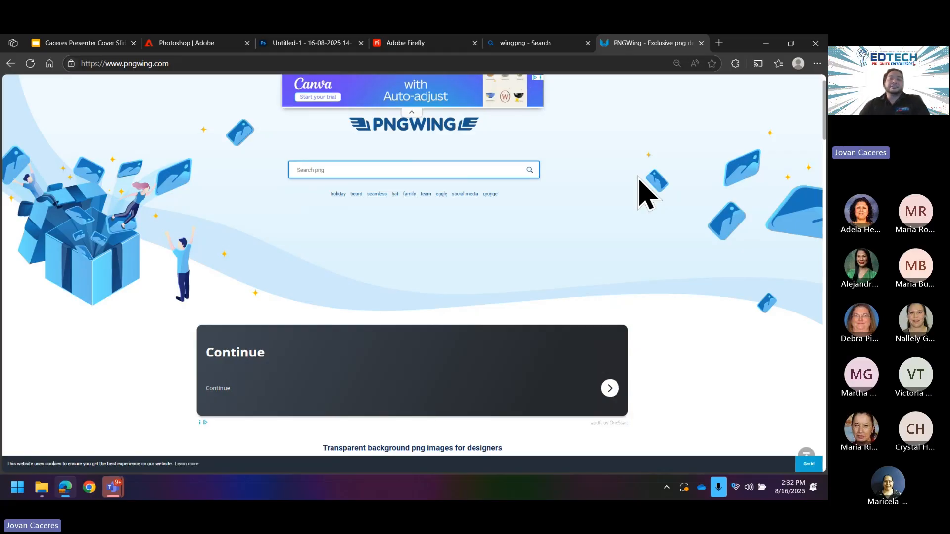
{"action": "type", "text": "Bluey"}
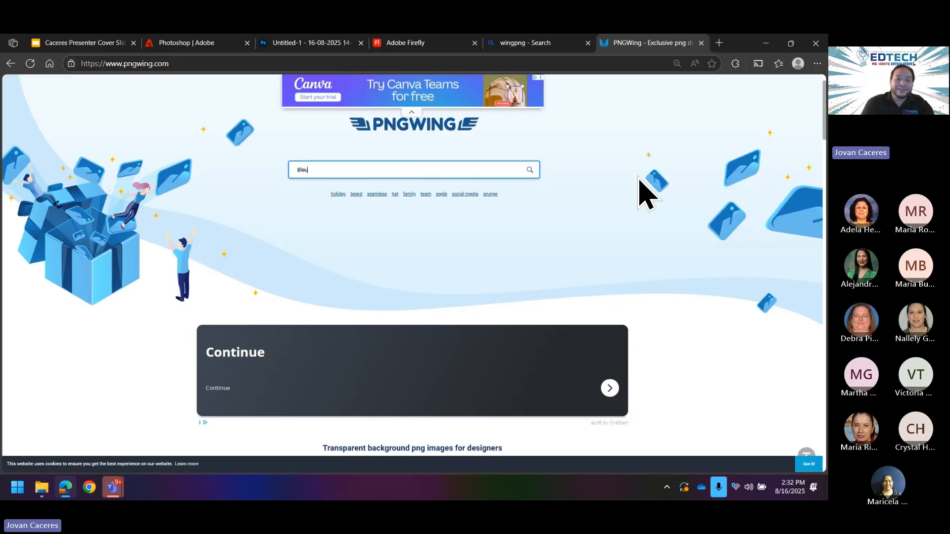
{"action": "key", "text": "Return"}
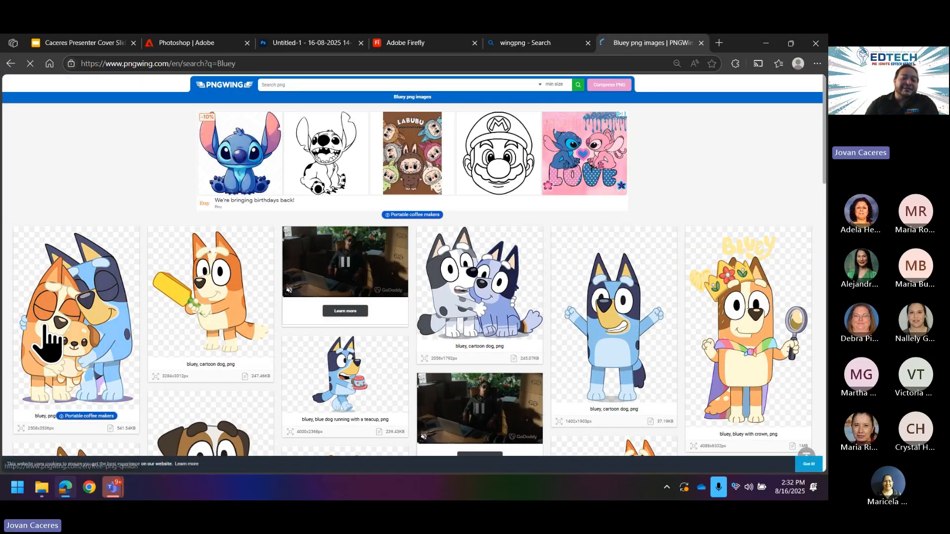
Step: Download the hugging Bluey family PNG, saving it as pngwing.com (28).png
{"action": "left_click", "coordinate": [42, 335]}
{"action": "scroll", "coordinate": [479, 227], "scroll_direction": "down", "scroll_amount": 6}
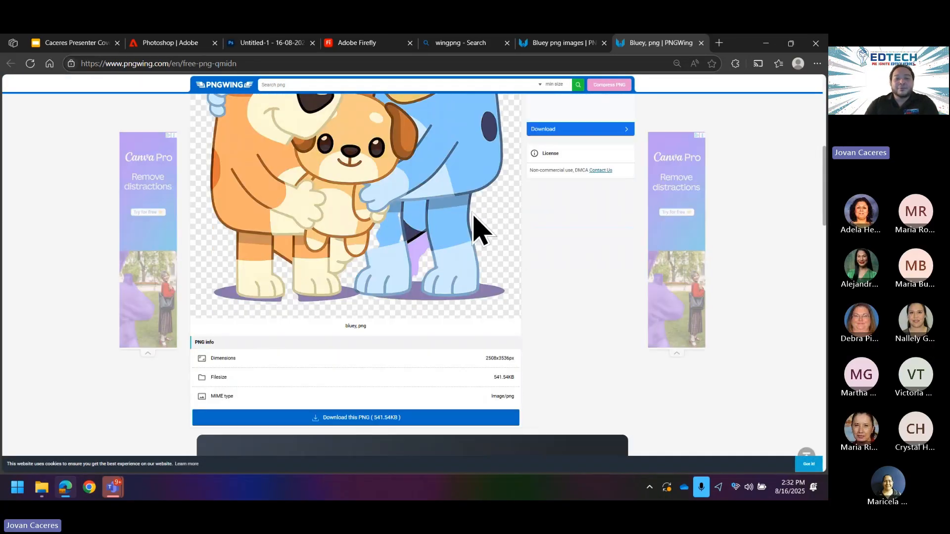
{"action": "scroll", "coordinate": [452, 233], "scroll_direction": "down", "scroll_amount": 3}
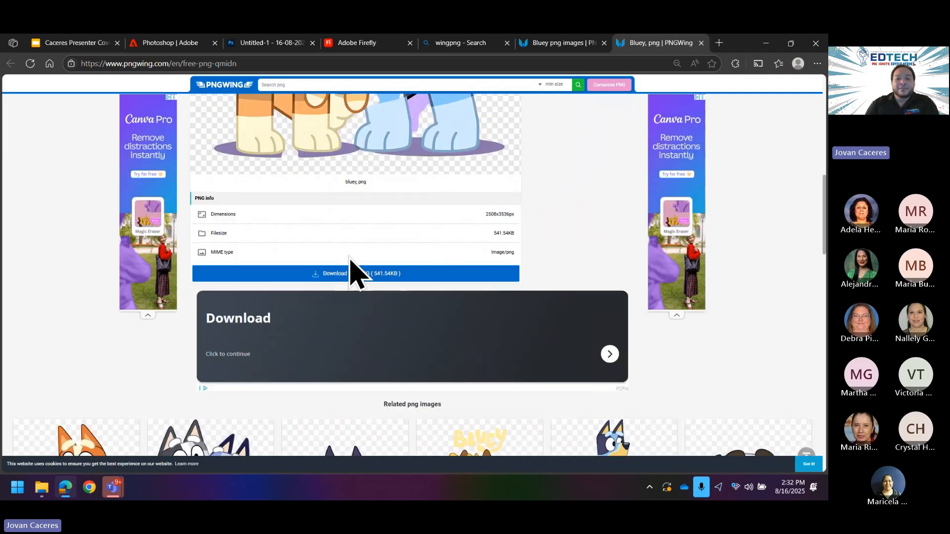
{"action": "left_click", "coordinate": [316, 275]}
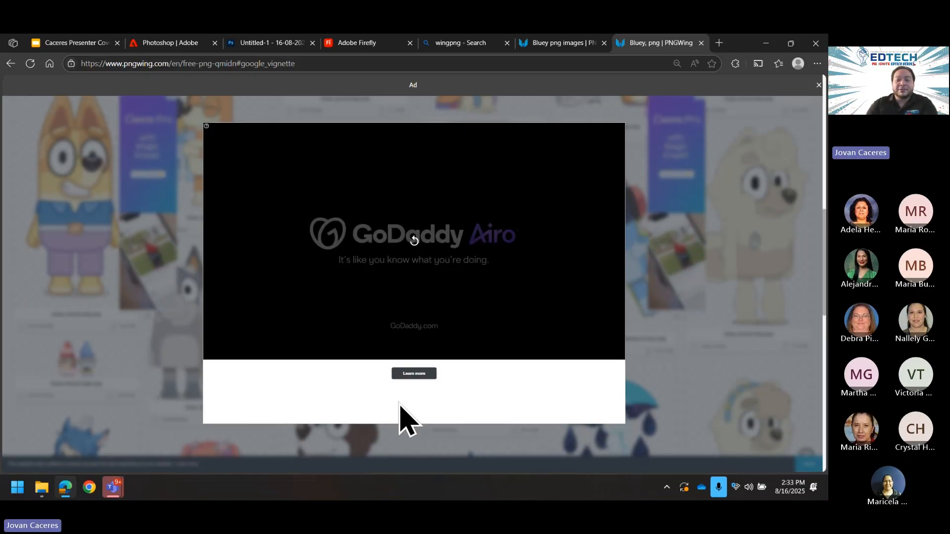
{"action": "left_click", "coordinate": [27, 68]}
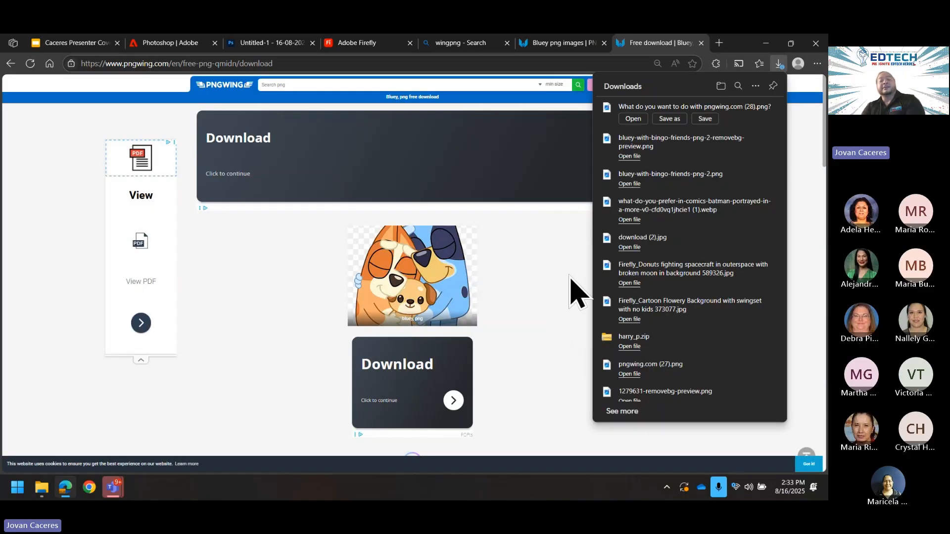
{"action": "scroll", "coordinate": [503, 307], "scroll_direction": "down", "scroll_amount": 4}
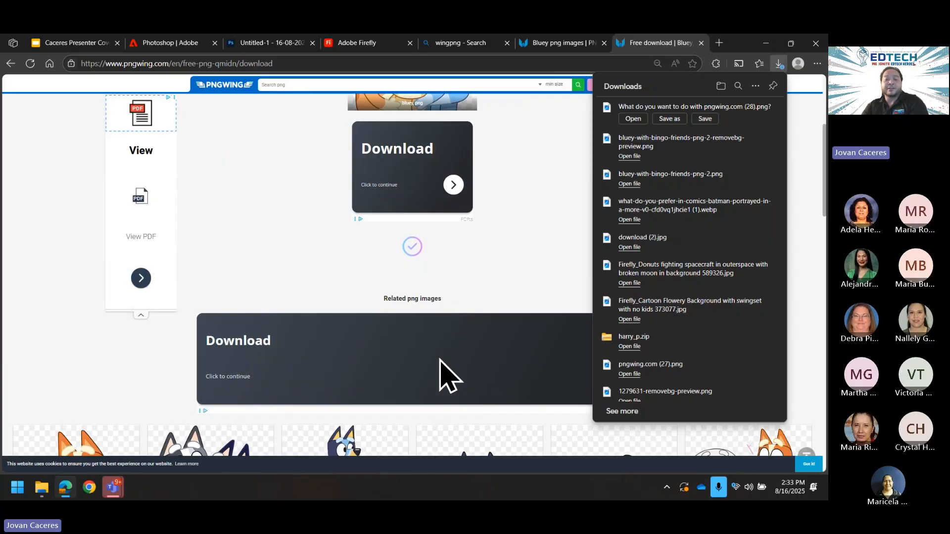
{"action": "scroll", "coordinate": [435, 378], "scroll_direction": "down", "scroll_amount": 3}
{"action": "scroll", "coordinate": [445, 365], "scroll_direction": "up", "scroll_amount": 7}
{"action": "left_click", "coordinate": [707, 122]}
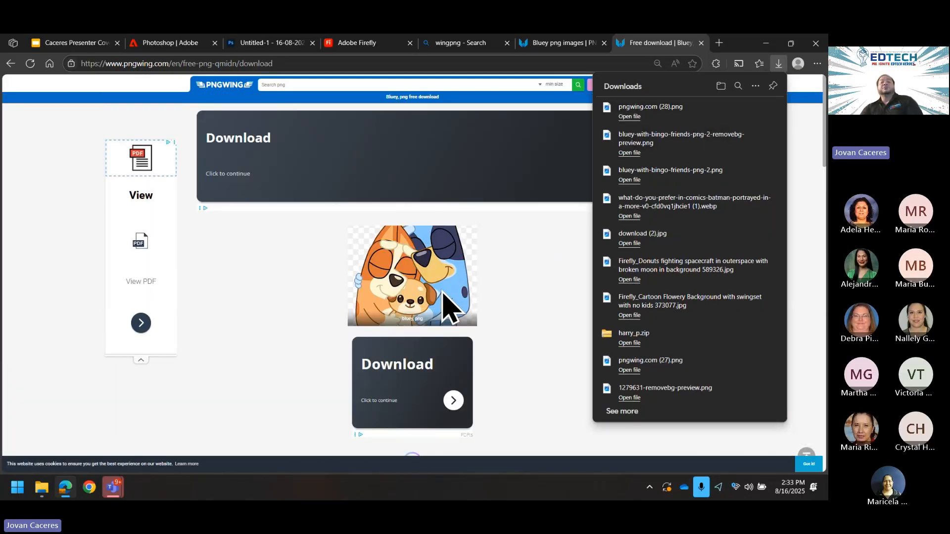
{"action": "scroll", "coordinate": [452, 297], "scroll_direction": "down", "scroll_amount": 5}
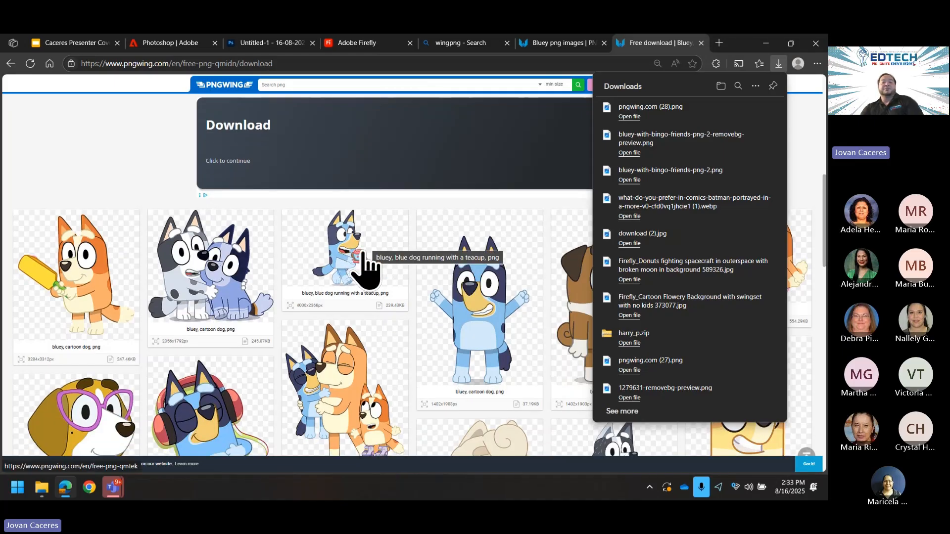
Step: Start downloading the Bluey-with-a-teacup PNG from PNGWing
{"action": "left_click", "coordinate": [364, 265]}
{"action": "scroll", "coordinate": [500, 297], "scroll_direction": "down", "scroll_amount": 3}
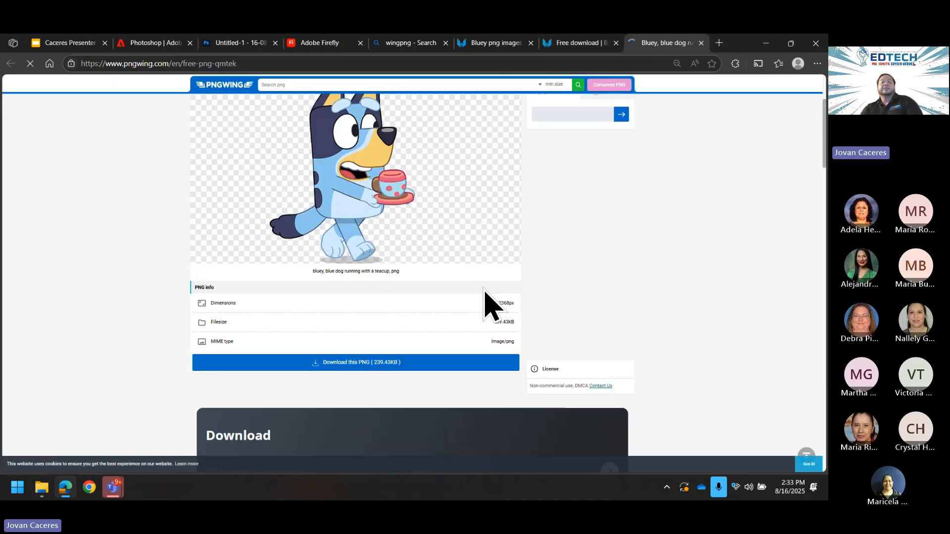
{"action": "left_click", "coordinate": [316, 372]}
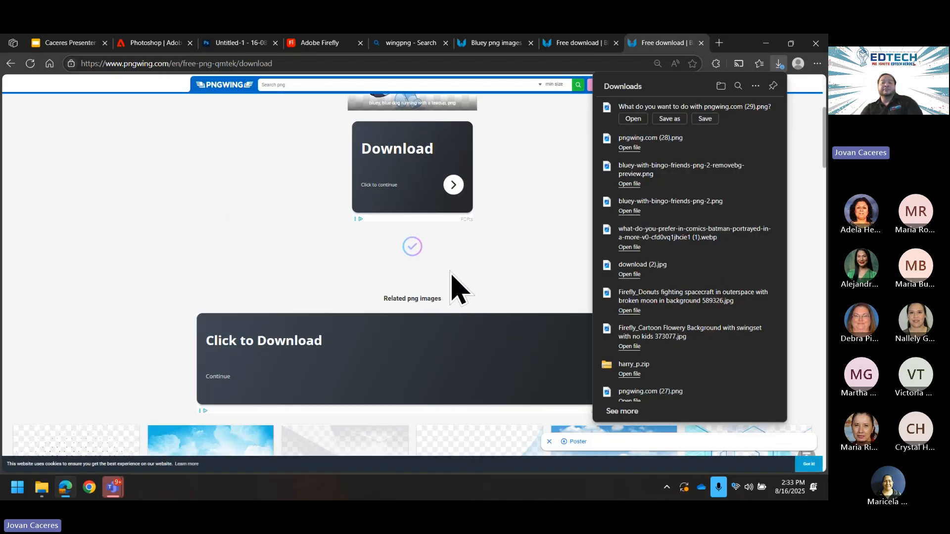
{"action": "scroll", "coordinate": [451, 273], "scroll_direction": "up", "scroll_amount": 2}
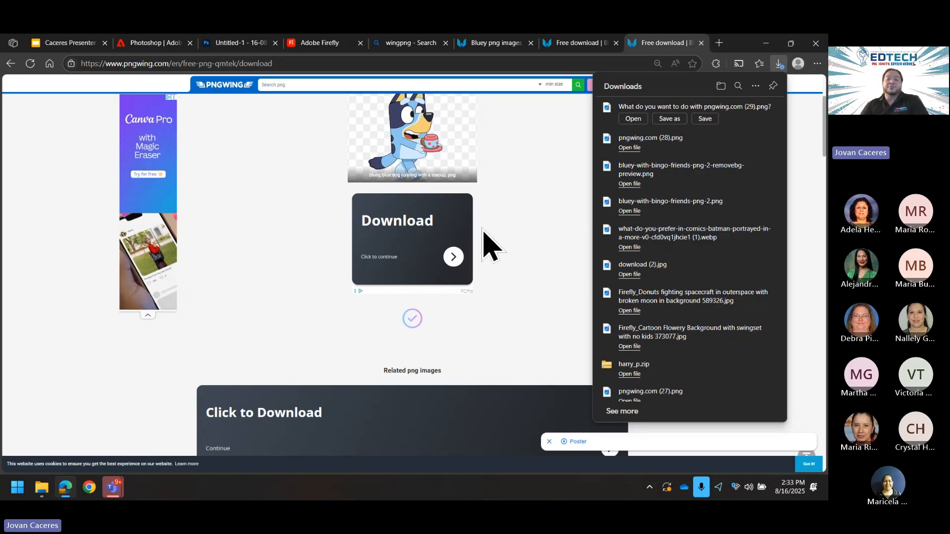
{"action": "left_click", "coordinate": [523, 255]}
Step: Return to the Untitled-1 birthday card in Photoshop
{"action": "scroll", "coordinate": [525, 251], "scroll_direction": "up", "scroll_amount": 3}
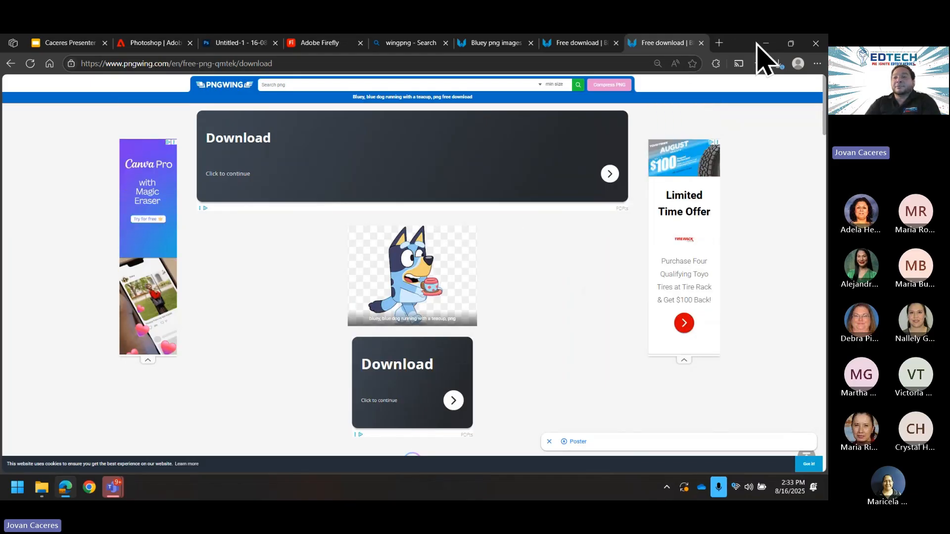
{"action": "left_click", "coordinate": [112, 40]}
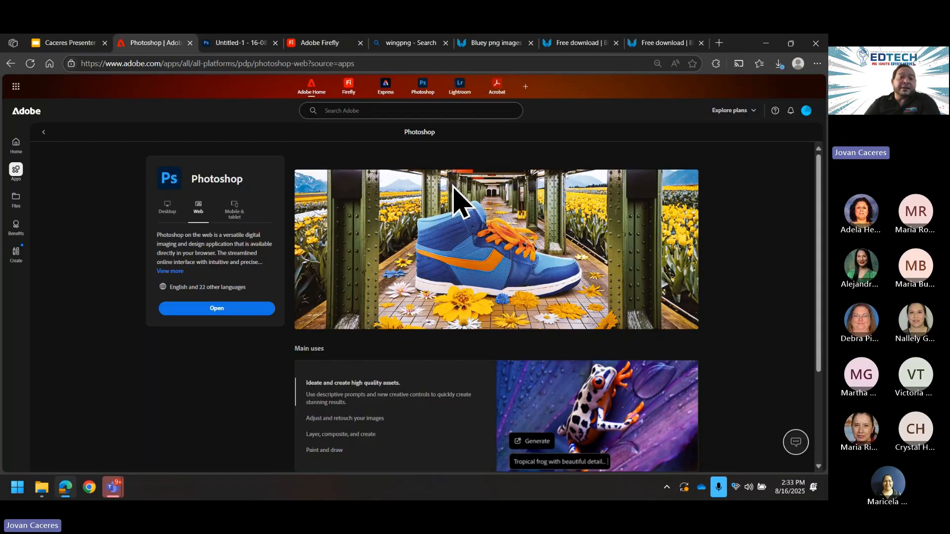
{"action": "left_click", "coordinate": [242, 44]}
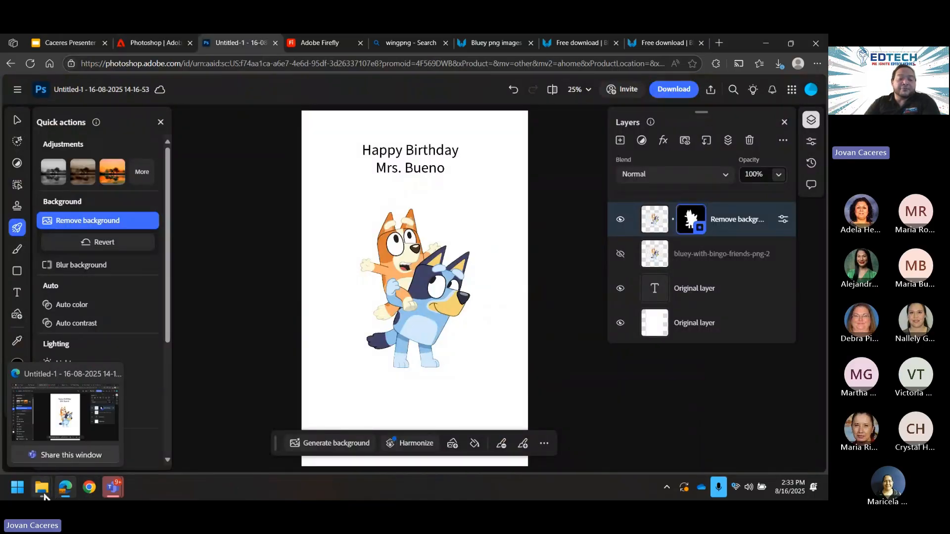
Step: Drag pngwing.com (28).png onto the card and hide the earlier Remove background layer
{"action": "mouse_move", "coordinate": [43, 496]}
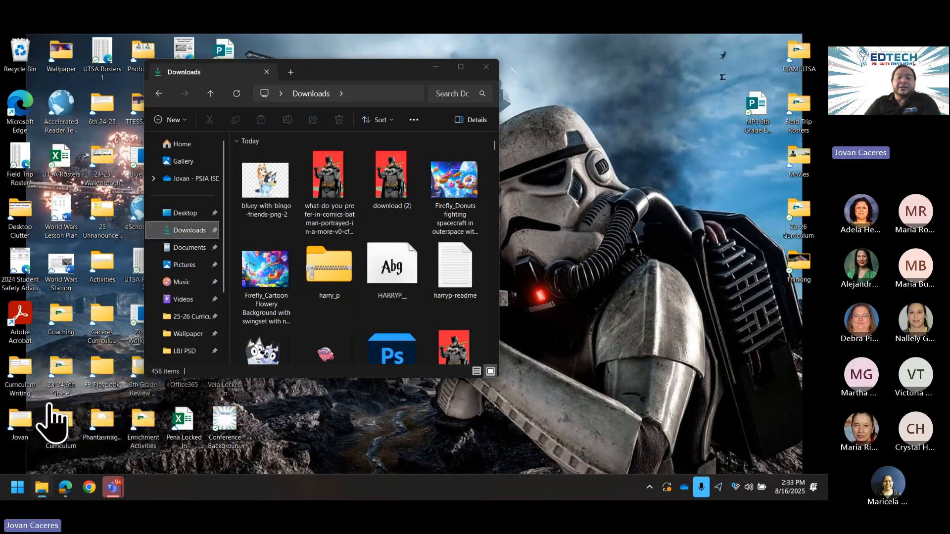
{"action": "left_click", "coordinate": [46, 416]}
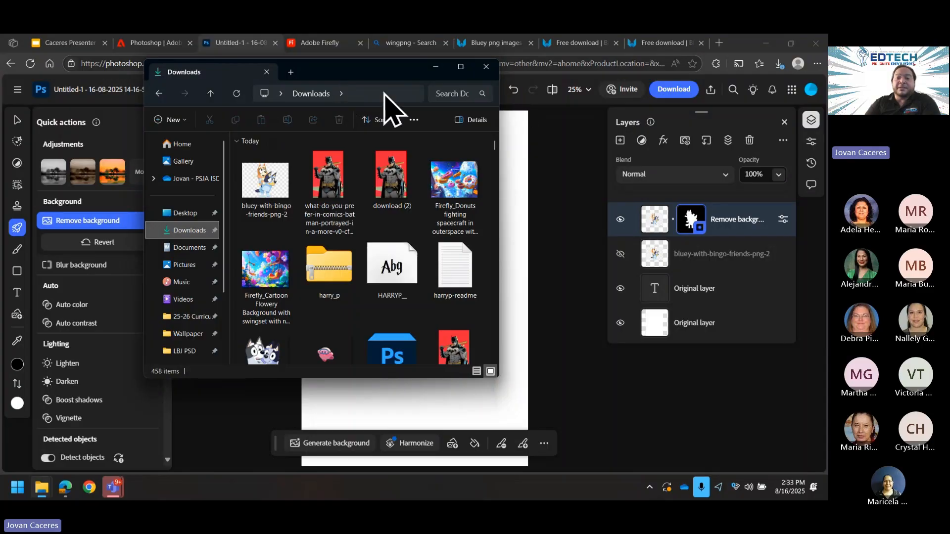
{"action": "left_click_drag", "start_coordinate": [384, 72], "coordinate": [749, 92]}
{"action": "scroll", "coordinate": [693, 276], "scroll_direction": "down", "scroll_amount": 3}
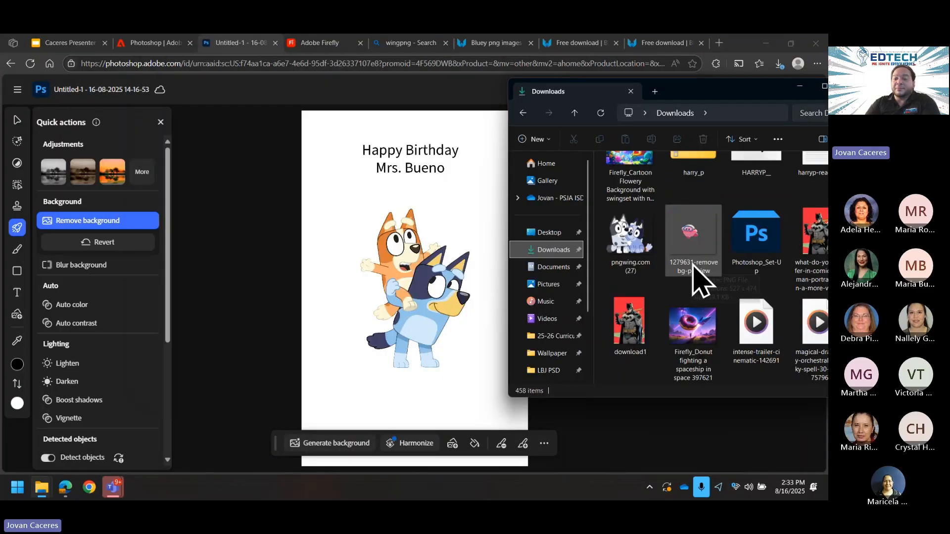
{"action": "scroll", "coordinate": [692, 272], "scroll_direction": "down", "scroll_amount": 2}
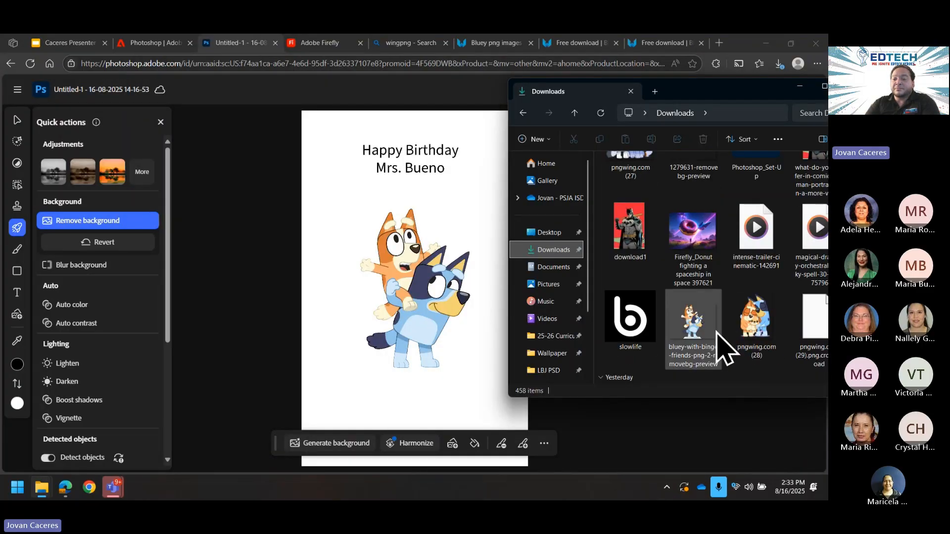
{"action": "left_click_drag", "start_coordinate": [750, 334], "coordinate": [435, 371]}
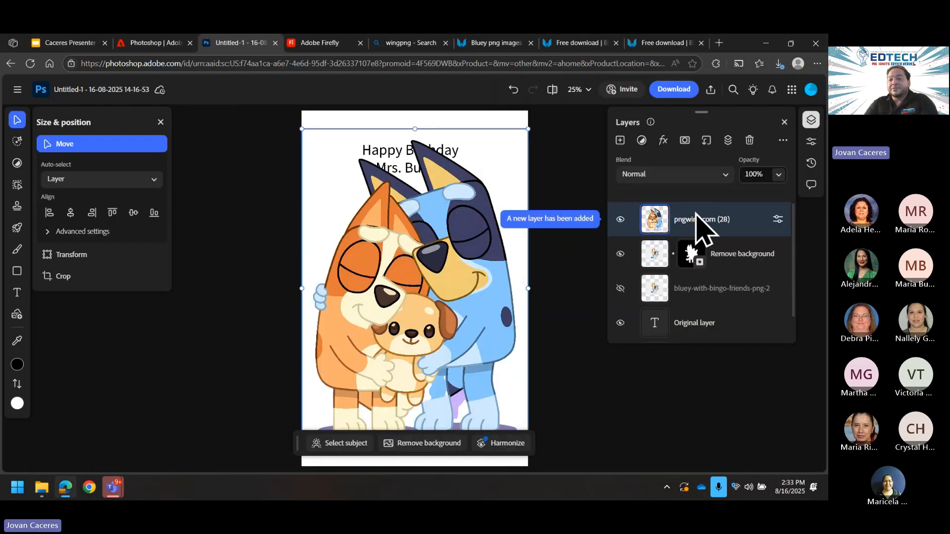
{"action": "left_click", "coordinate": [620, 254]}
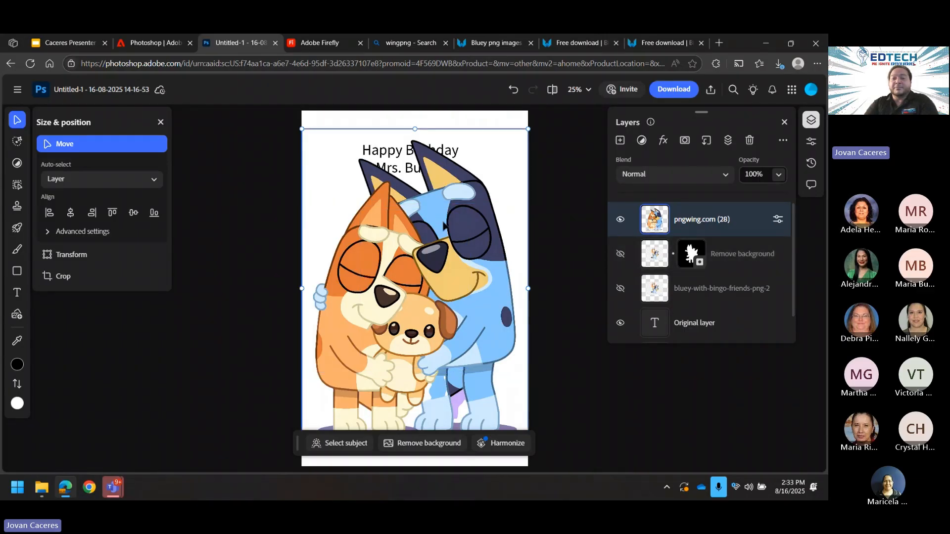
Step: Scale the Bluey family image to 1560 x 2200 and centre it under the greeting
{"action": "left_click_drag", "start_coordinate": [528, 128], "coordinate": [470, 211]}
{"action": "left_click_drag", "start_coordinate": [414, 302], "coordinate": [443, 298]}
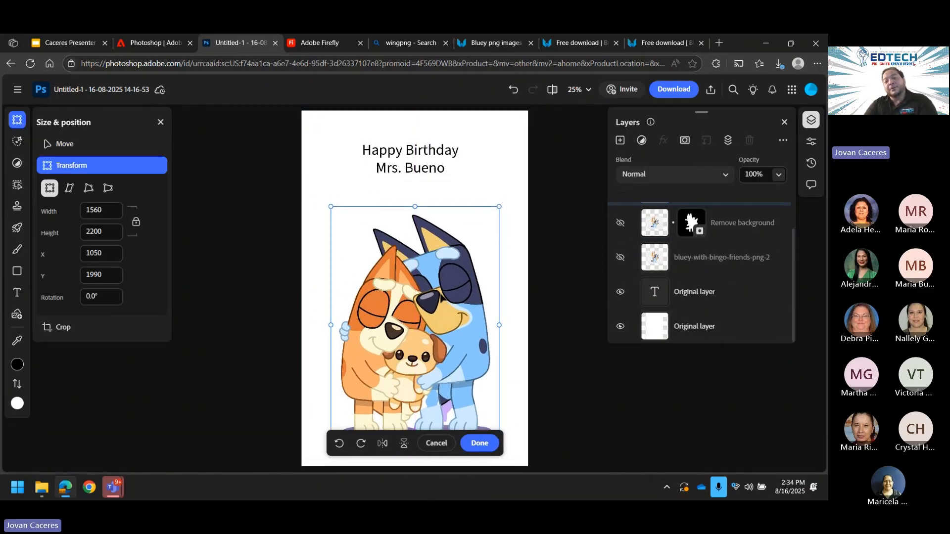
{"action": "scroll", "coordinate": [552, 268], "scroll_direction": "down", "scroll_amount": 3}
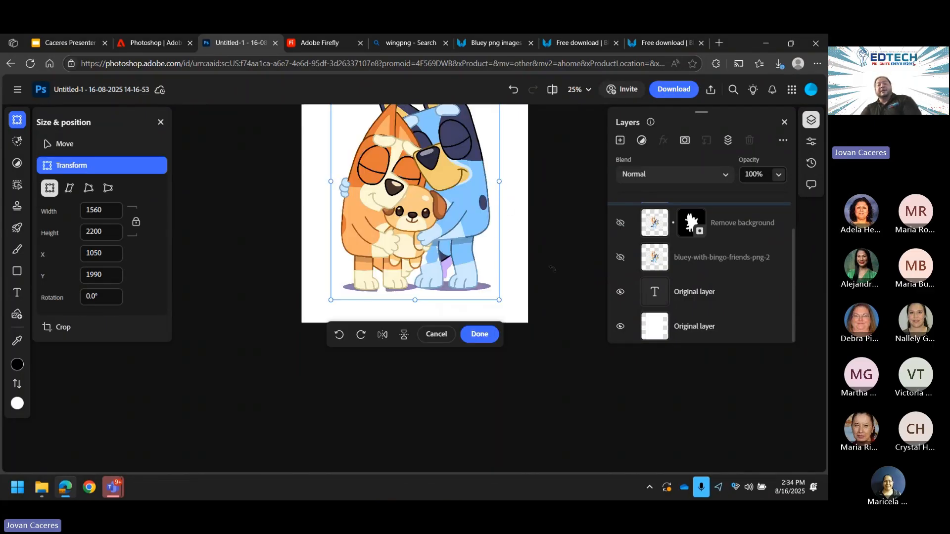
{"action": "scroll", "coordinate": [549, 272], "scroll_direction": "up", "scroll_amount": 3}
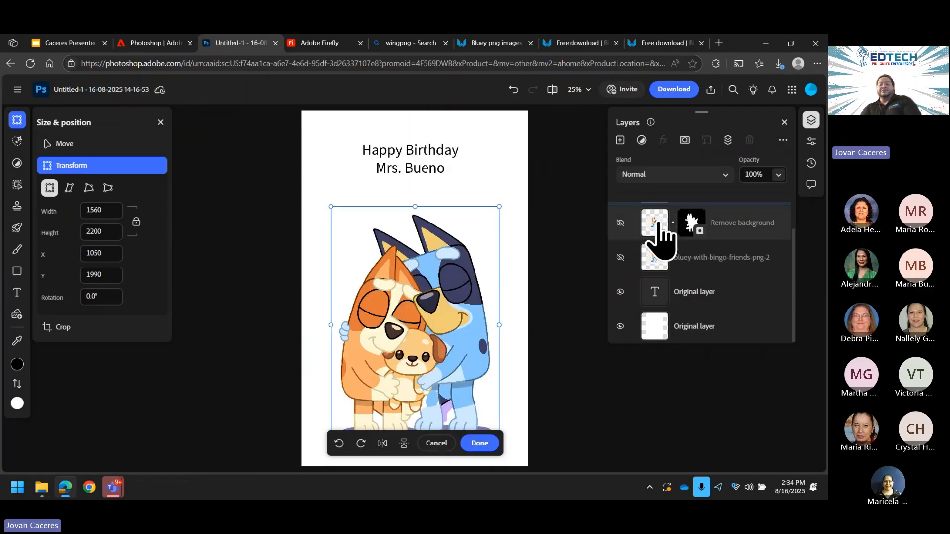
Step: Confirm the Bluey image resize, then try Alkaline Caps and Archivo Black on the birthday heading
{"action": "left_click", "coordinate": [703, 283]}
{"action": "left_click", "coordinate": [415, 158]}
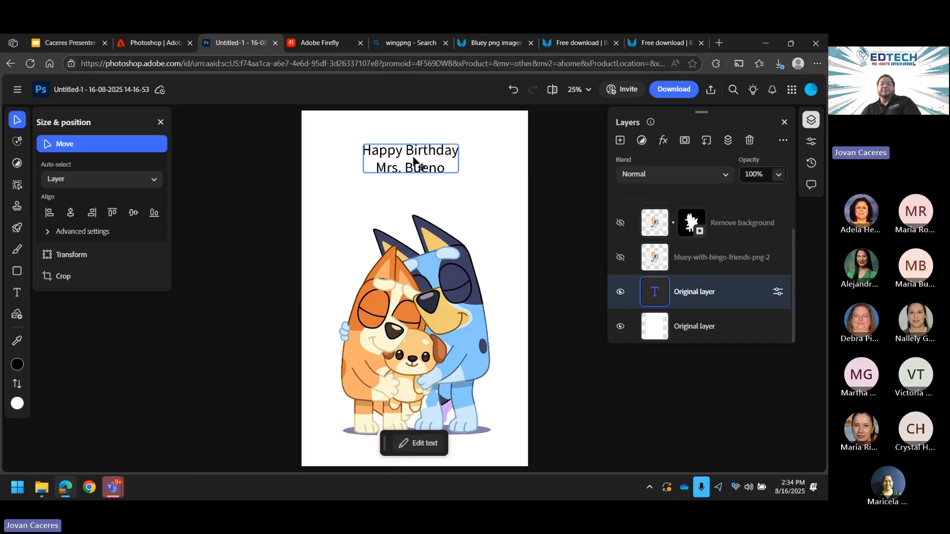
{"action": "double_click", "coordinate": [415, 158]}
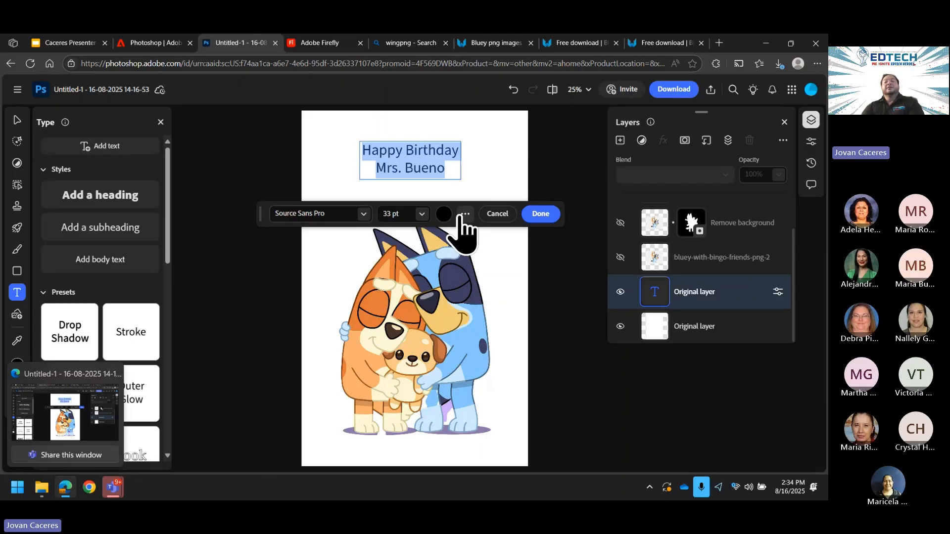
{"action": "left_click", "coordinate": [362, 216]}
{"action": "scroll", "coordinate": [299, 336], "scroll_direction": "down", "scroll_amount": 5}
{"action": "left_click", "coordinate": [267, 332]}
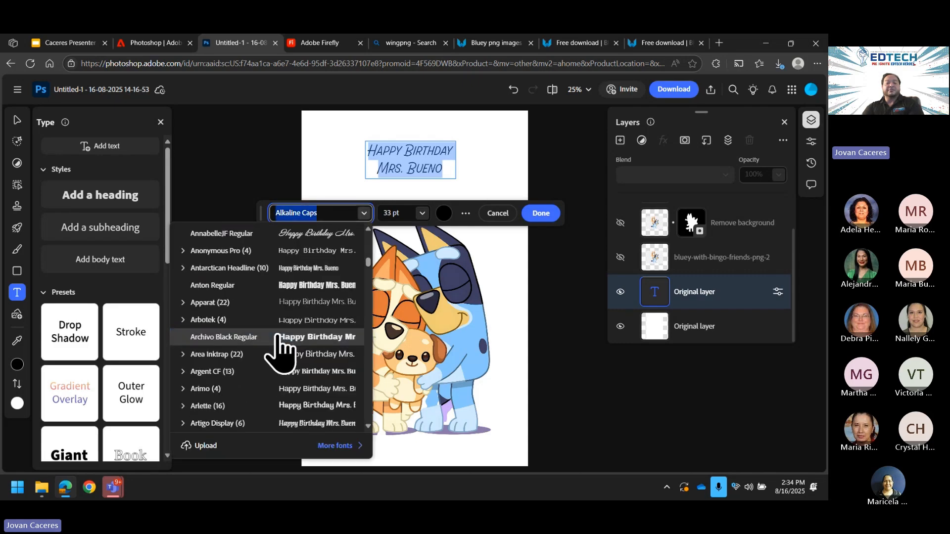
{"action": "left_click", "coordinate": [277, 338]}
Step: Set the heading font to IBM Plex Sans Condensed and switch to the Adobe Firefly tab
{"action": "left_click", "coordinate": [372, 217]}
{"action": "scroll", "coordinate": [267, 336], "scroll_direction": "down", "scroll_amount": 10}
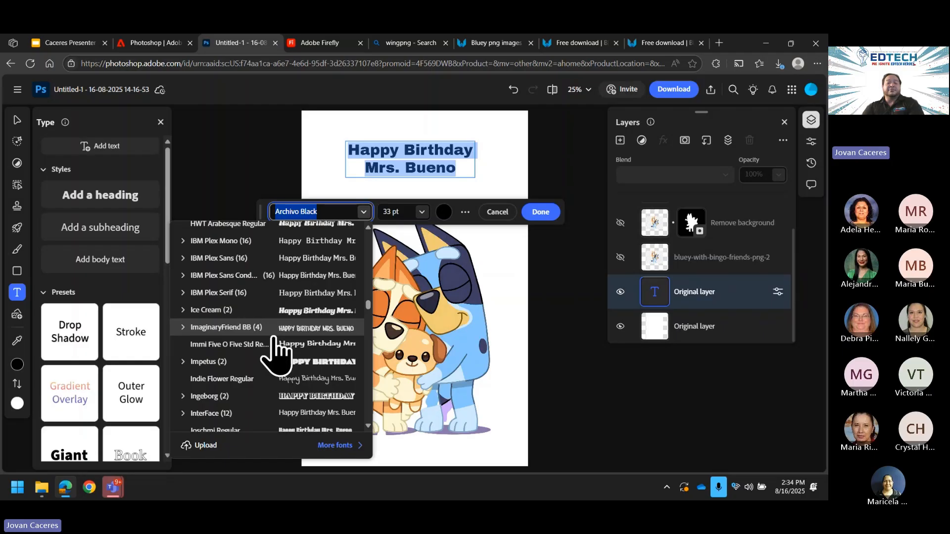
{"action": "left_click", "coordinate": [327, 362]}
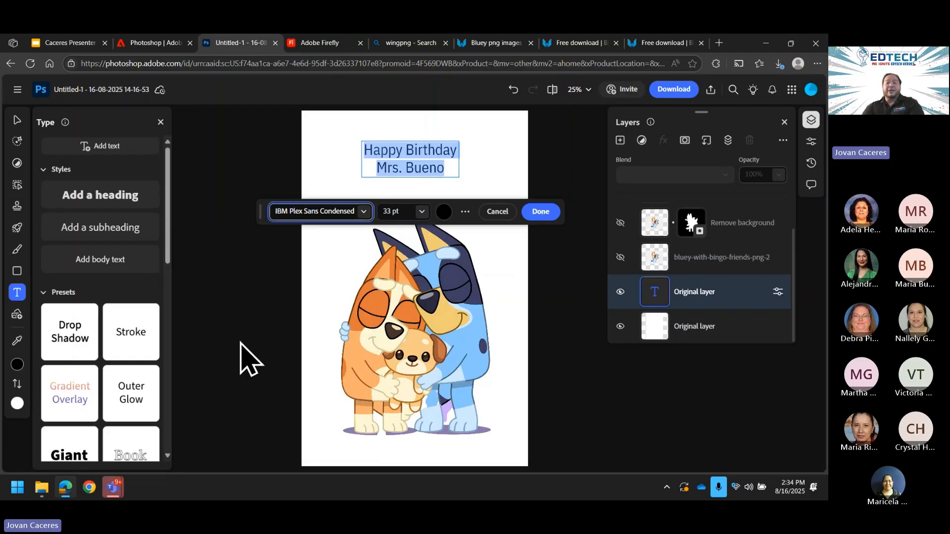
{"action": "mouse_move", "coordinate": [67, 492]}
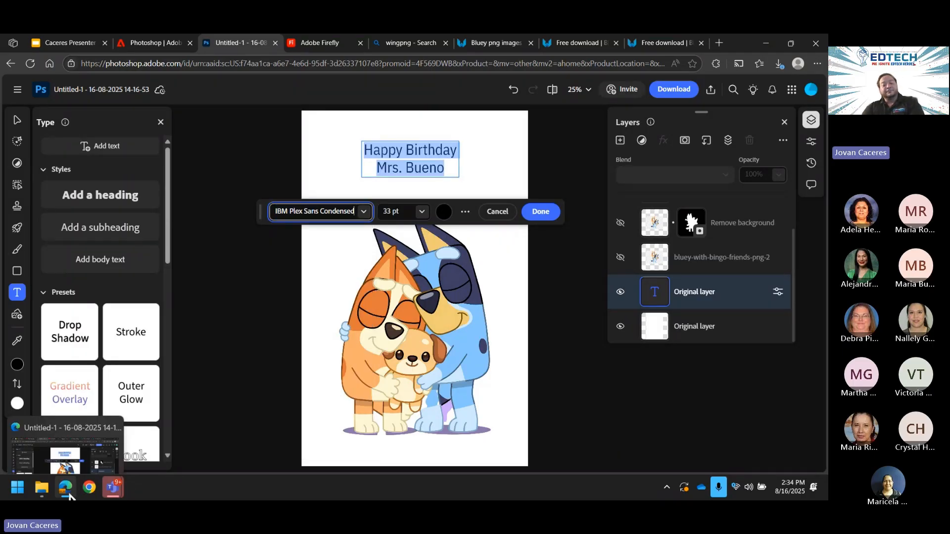
{"action": "left_click", "coordinate": [331, 44]}
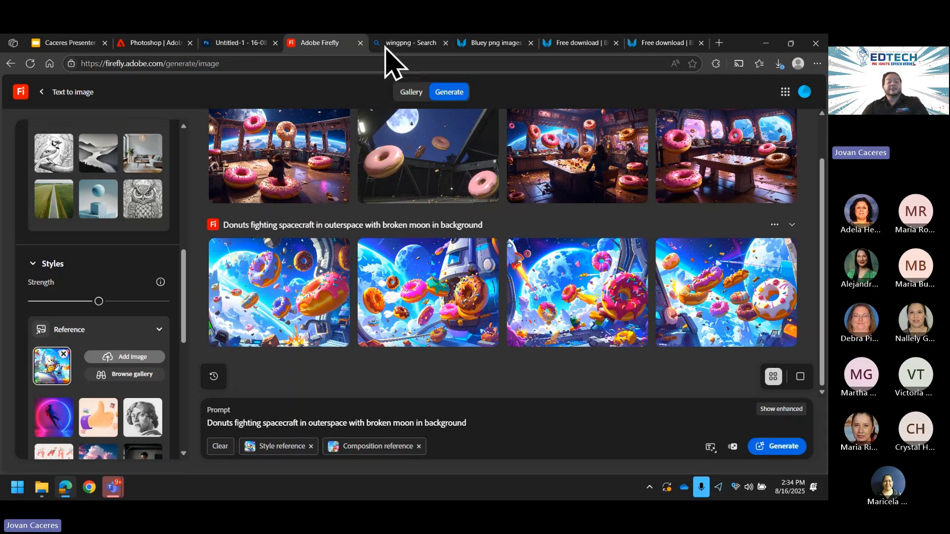
Step: Go to dafont.com in the browser
{"action": "left_click", "coordinate": [403, 44]}
{"action": "left_click", "coordinate": [389, 64]}
{"action": "type", "text": "dafont.com"}
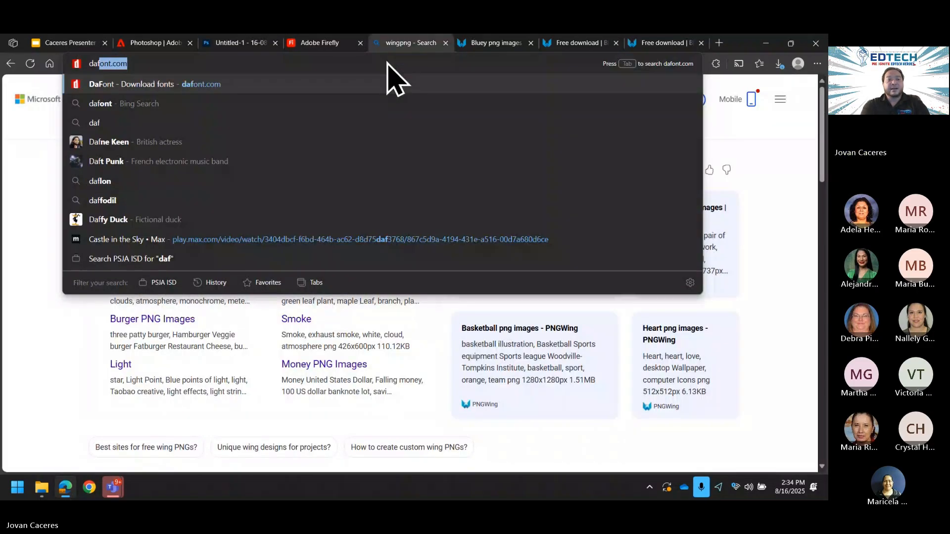
{"action": "key", "text": "Return"}
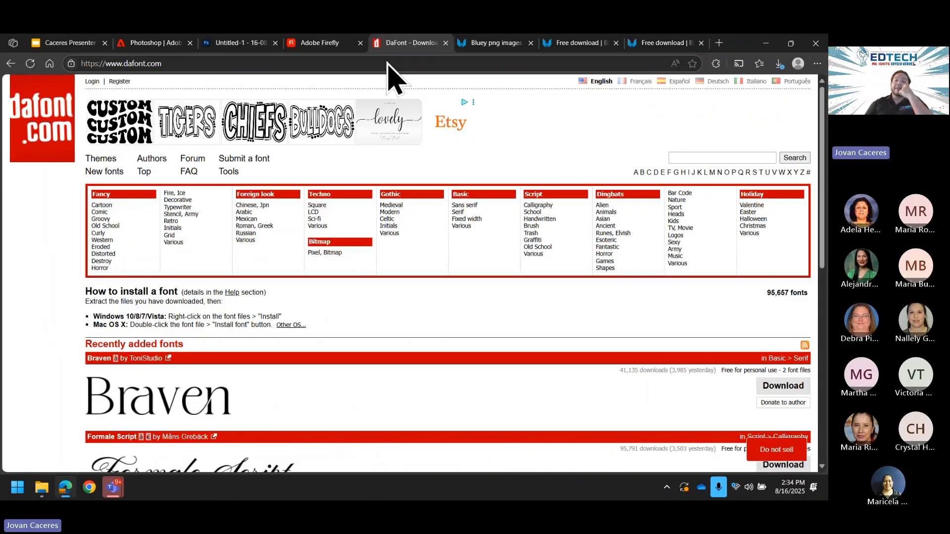
Step: Search DaFont for Megadeth and keep the downloaded megadeth.zip
{"action": "left_click", "coordinate": [694, 155]}
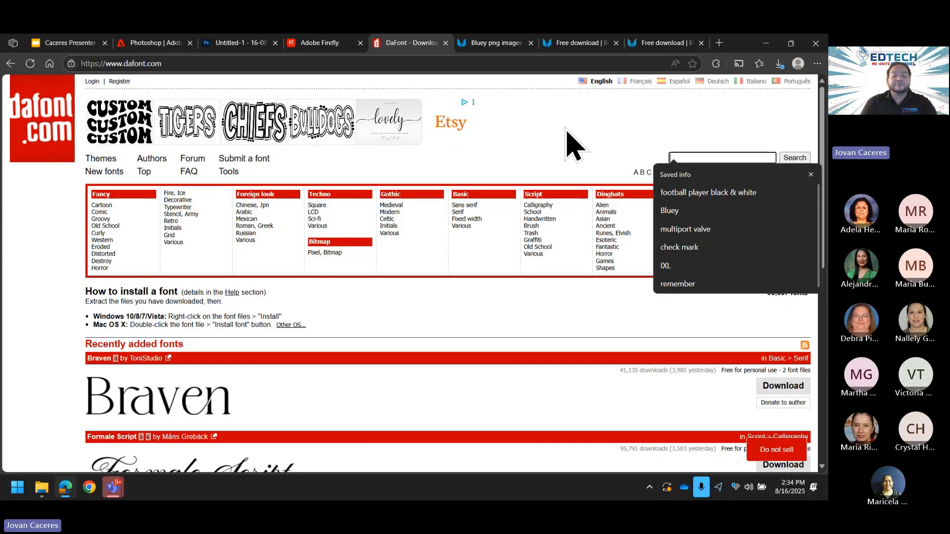
{"action": "type", "text": "Megadeth"}
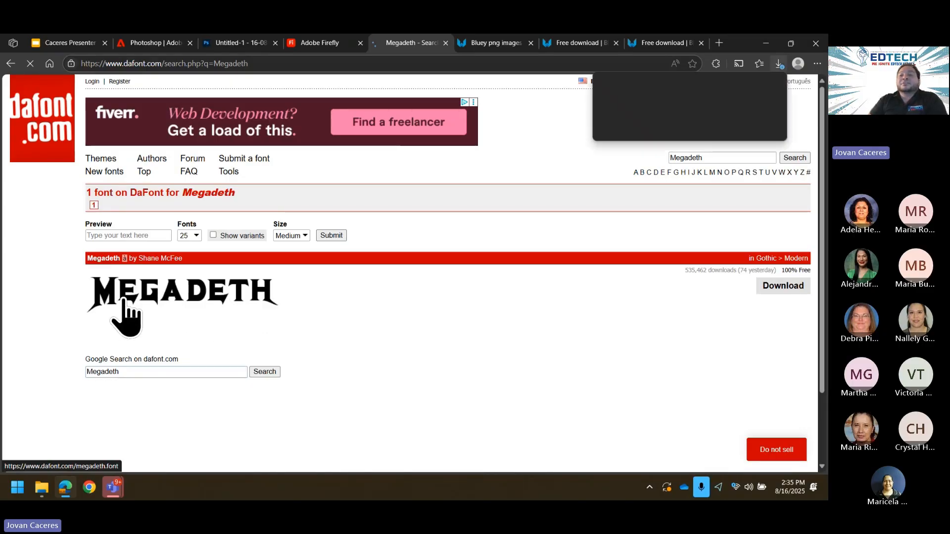
{"action": "left_click", "coordinate": [705, 120]}
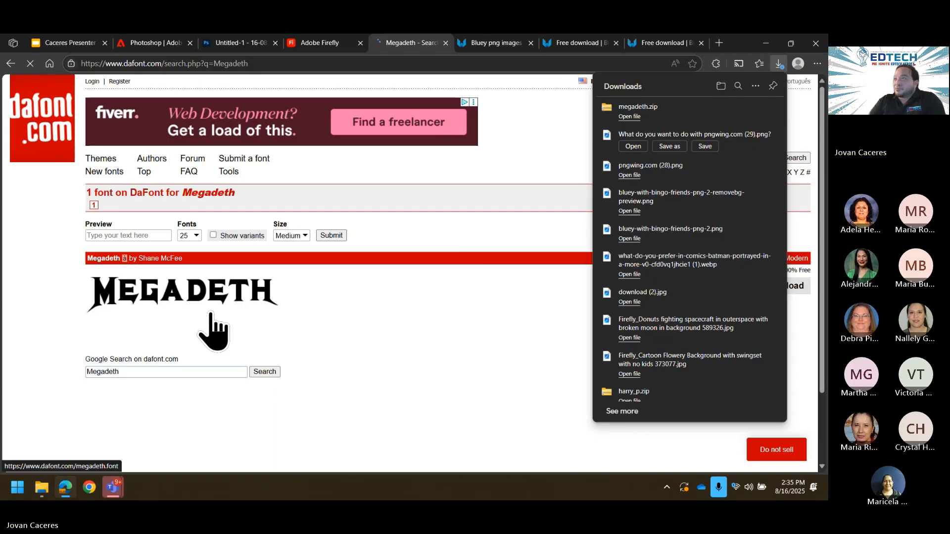
{"action": "left_click", "coordinate": [380, 359]}
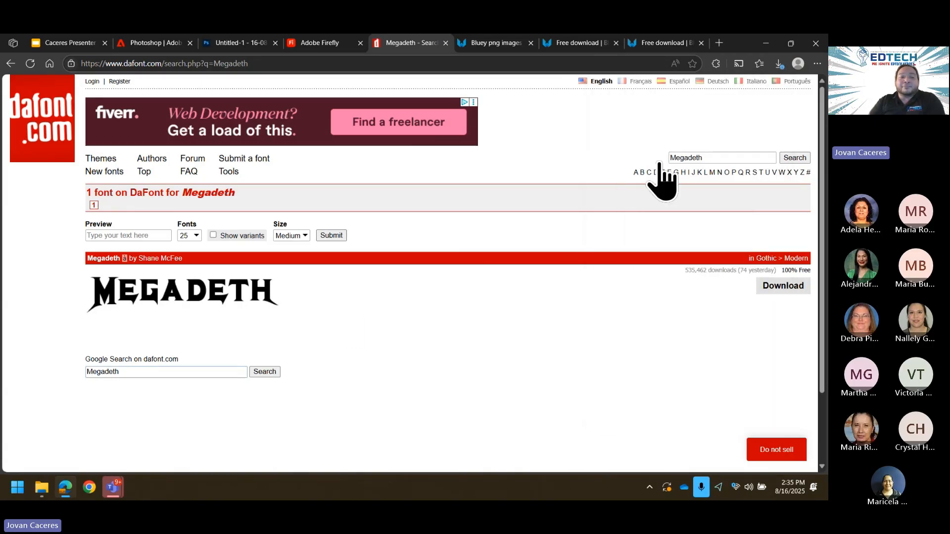
{"action": "scroll", "coordinate": [267, 213], "scroll_direction": "down", "scroll_amount": 2}
{"action": "scroll", "coordinate": [290, 242], "scroll_direction": "up", "scroll_amount": 2}
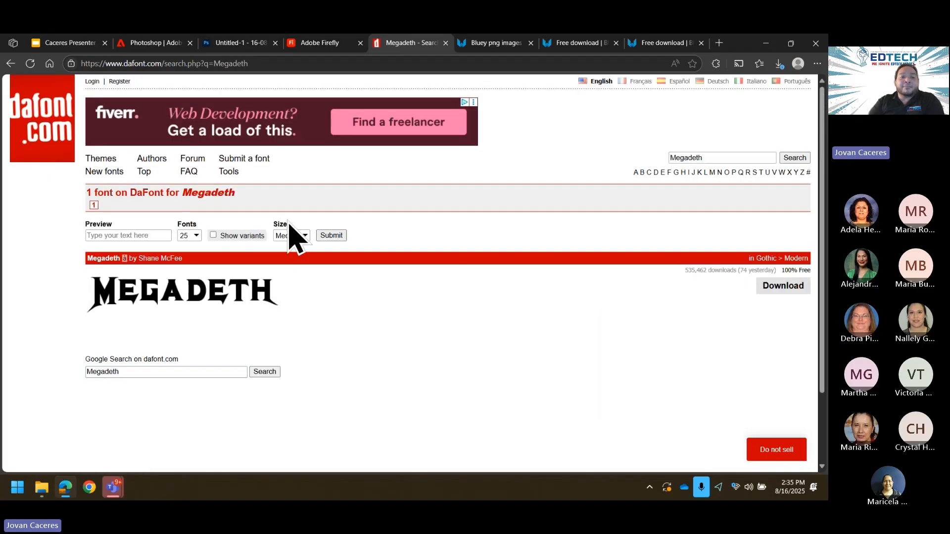
Step: Browse the font list under DaFont's Themes > Fancy > Curly
{"action": "left_click", "coordinate": [101, 159]}
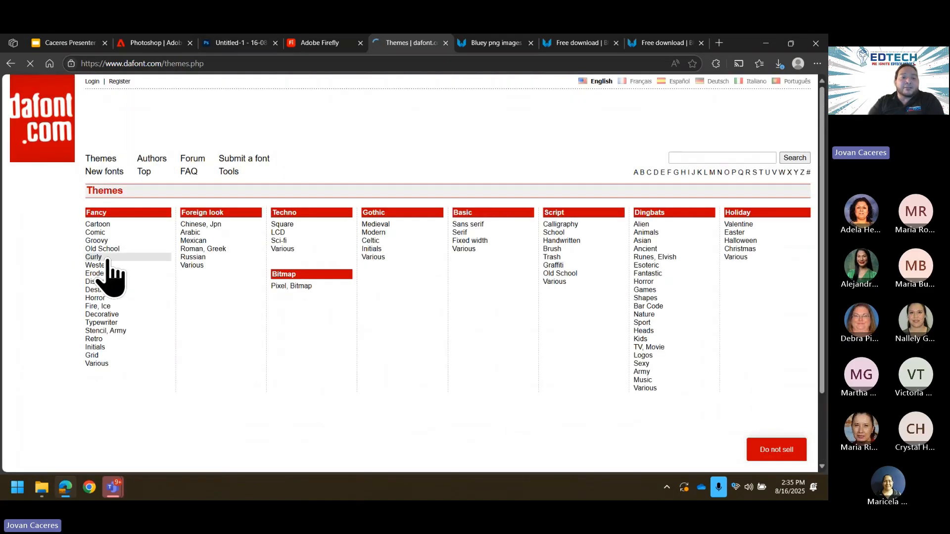
{"action": "left_click", "coordinate": [99, 257]}
{"action": "scroll", "coordinate": [745, 393], "scroll_direction": "down", "scroll_amount": 5}
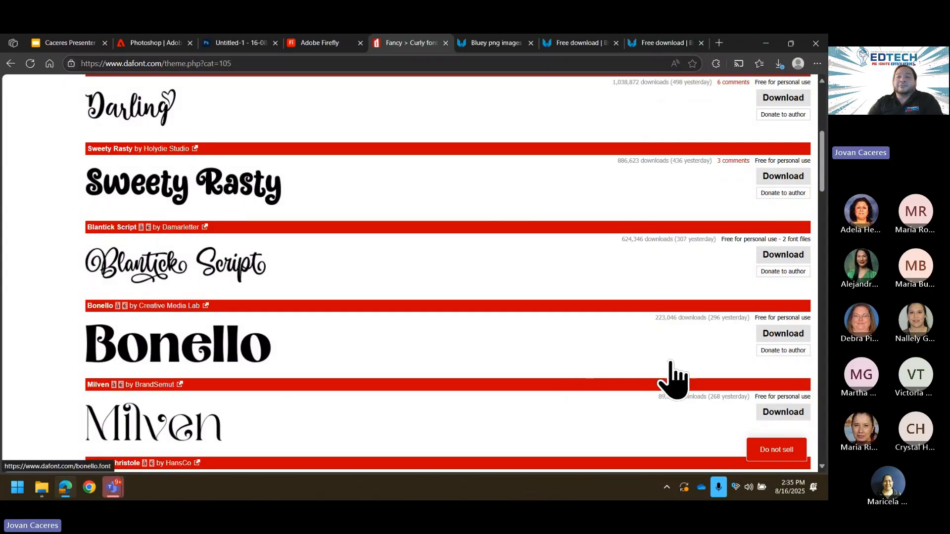
{"action": "scroll", "coordinate": [676, 379], "scroll_direction": "up", "scroll_amount": 3}
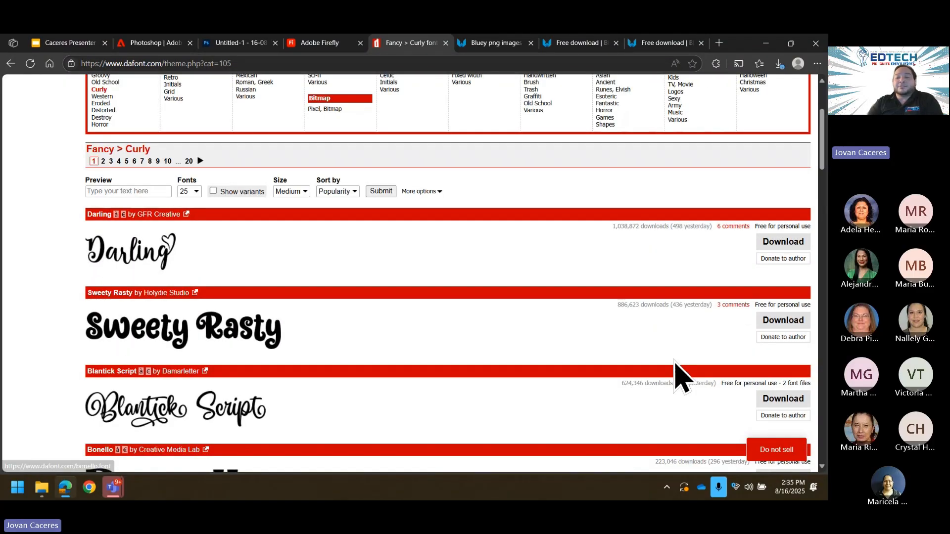
{"action": "scroll", "coordinate": [676, 378], "scroll_direction": "down", "scroll_amount": 2}
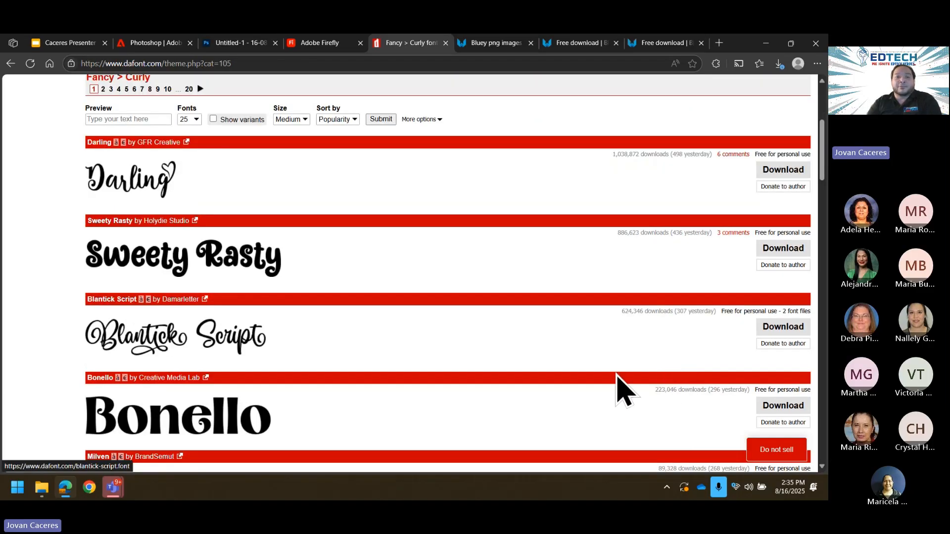
{"action": "scroll", "coordinate": [479, 342], "scroll_direction": "up", "scroll_amount": 2}
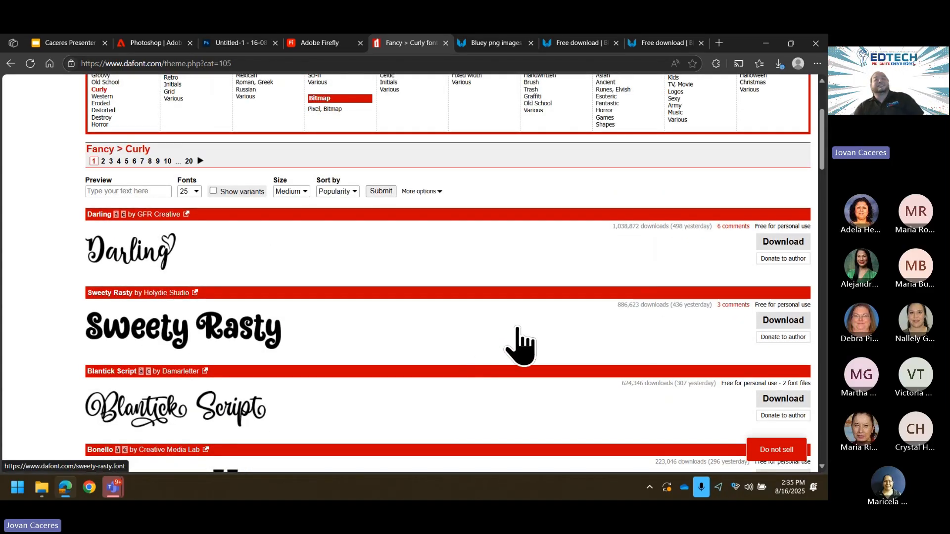
{"action": "scroll", "coordinate": [341, 148], "scroll_direction": "up", "scroll_amount": 2}
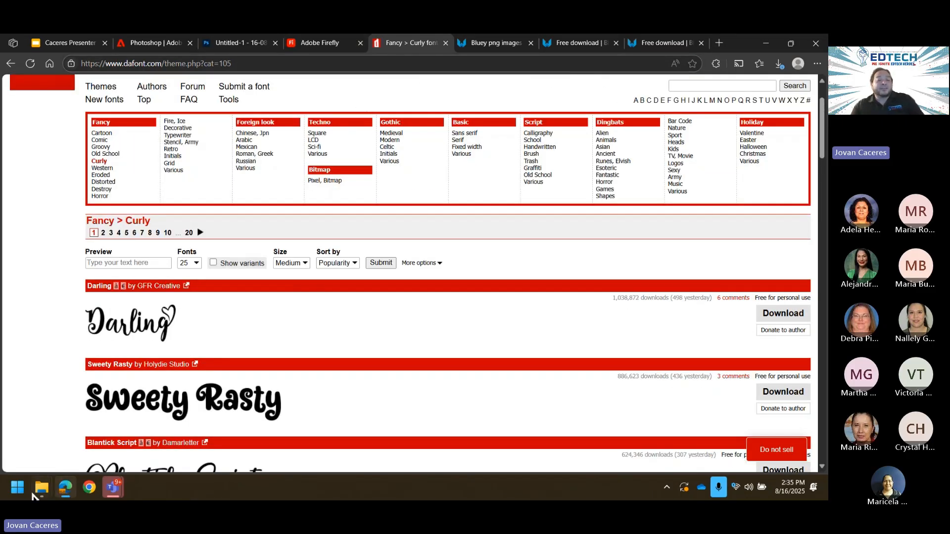
Step: Open megadeth.zip in Downloads and install the Megadeth font through Font Viewer
{"action": "mouse_move", "coordinate": [39, 492]}
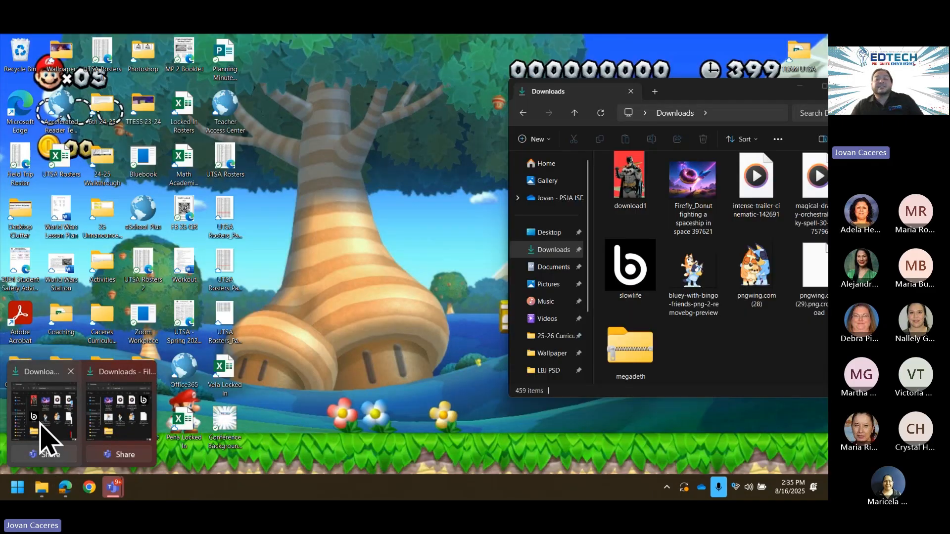
{"action": "left_click", "coordinate": [40, 438]}
{"action": "left_click_drag", "start_coordinate": [721, 95], "coordinate": [533, 95]}
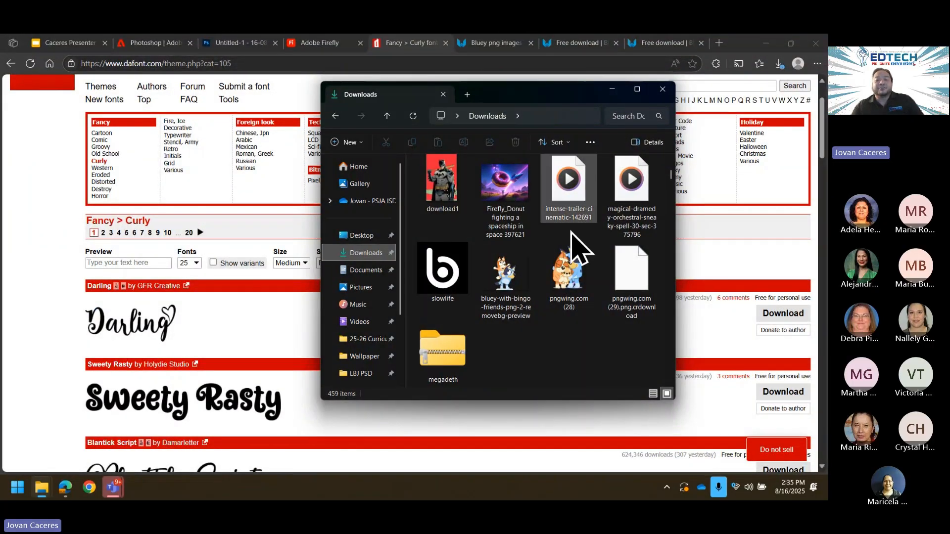
{"action": "double_click", "coordinate": [442, 349]}
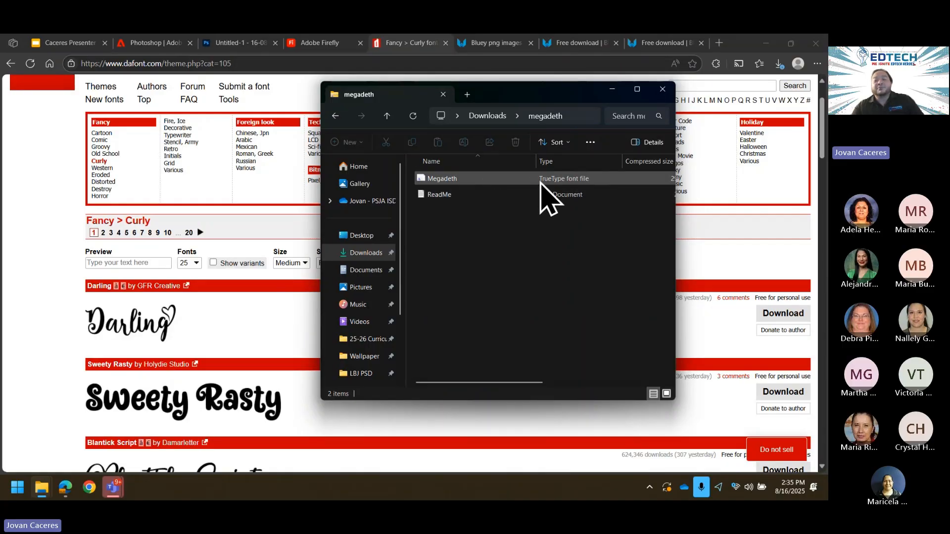
{"action": "double_click", "coordinate": [498, 181]}
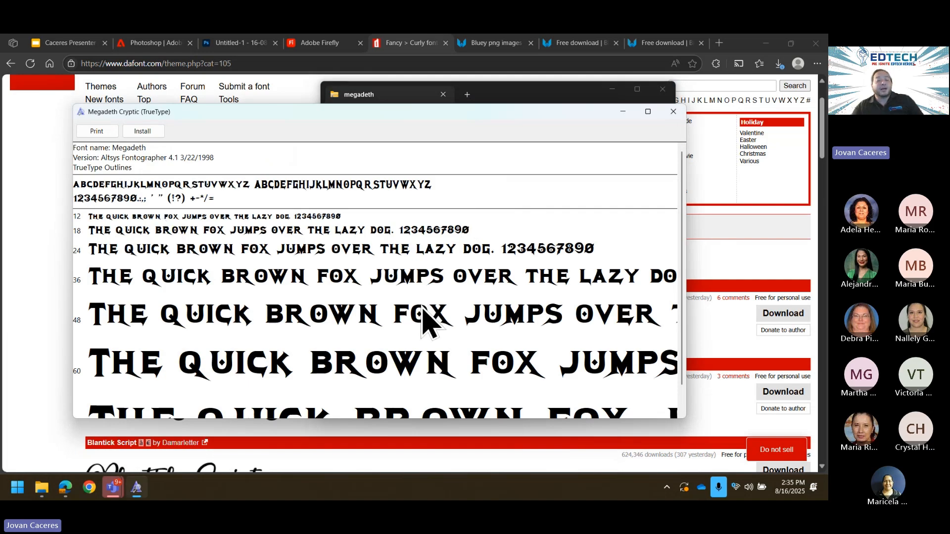
{"action": "left_click", "coordinate": [136, 132]}
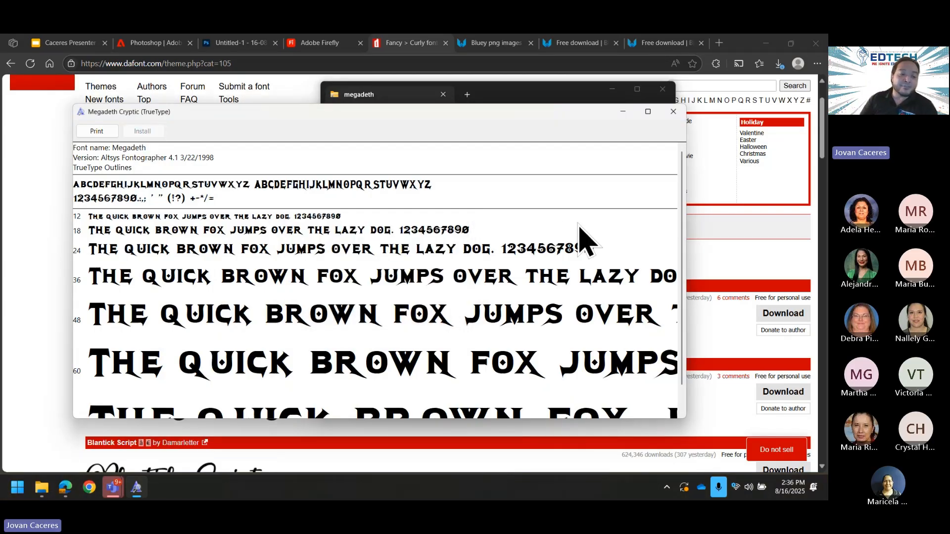
{"action": "left_click", "coordinate": [2, 495]}
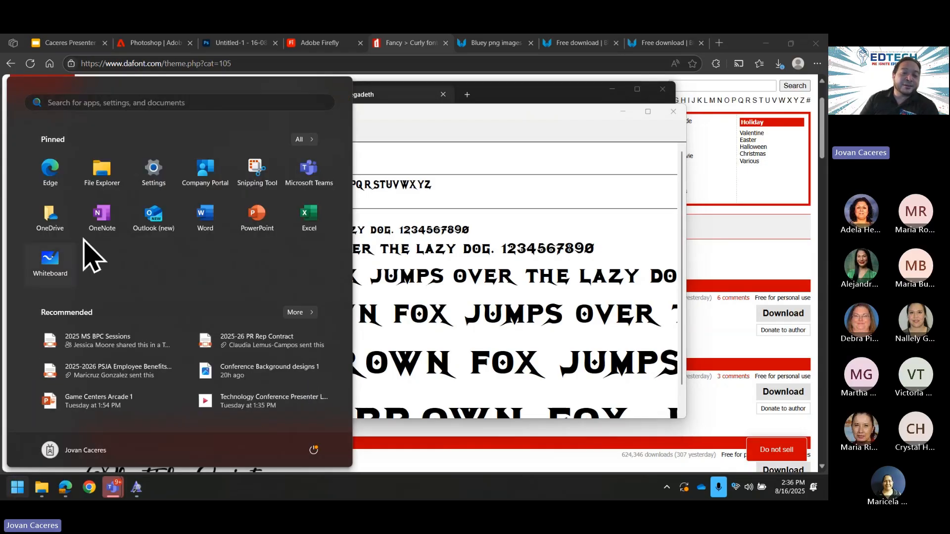
Step: Start a blank Word document and type 'Hey Guys Hows it going!!'
{"action": "left_click", "coordinate": [205, 223]}
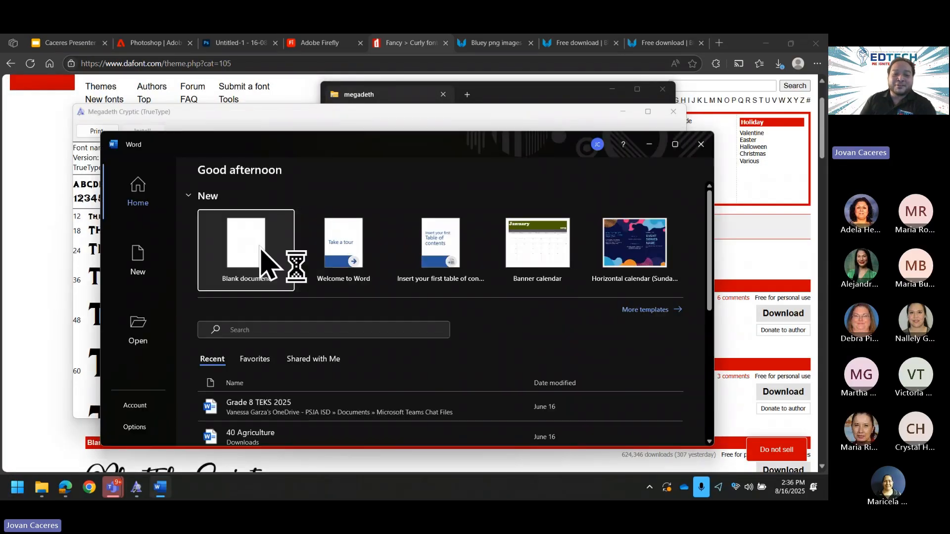
{"action": "left_click", "coordinate": [260, 249]}
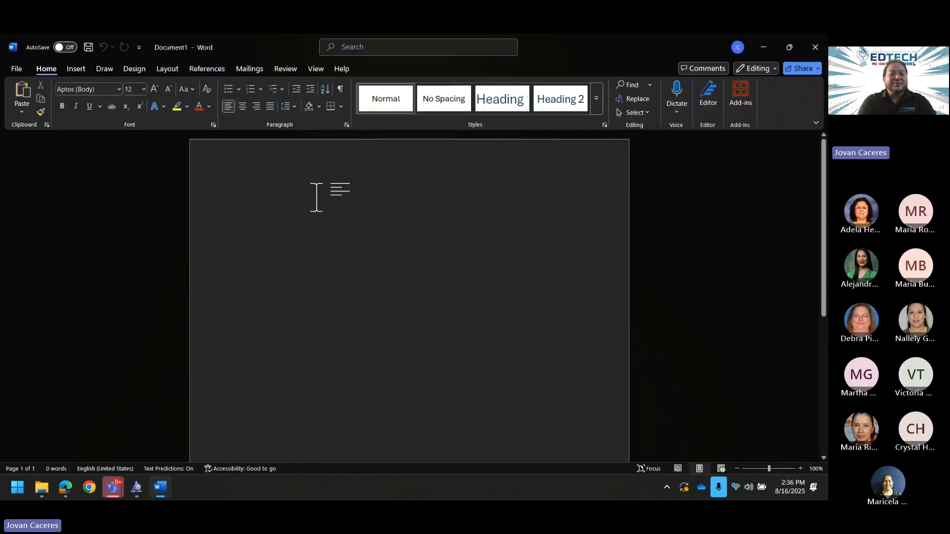
{"action": "type", "text": "Hey Guy"}
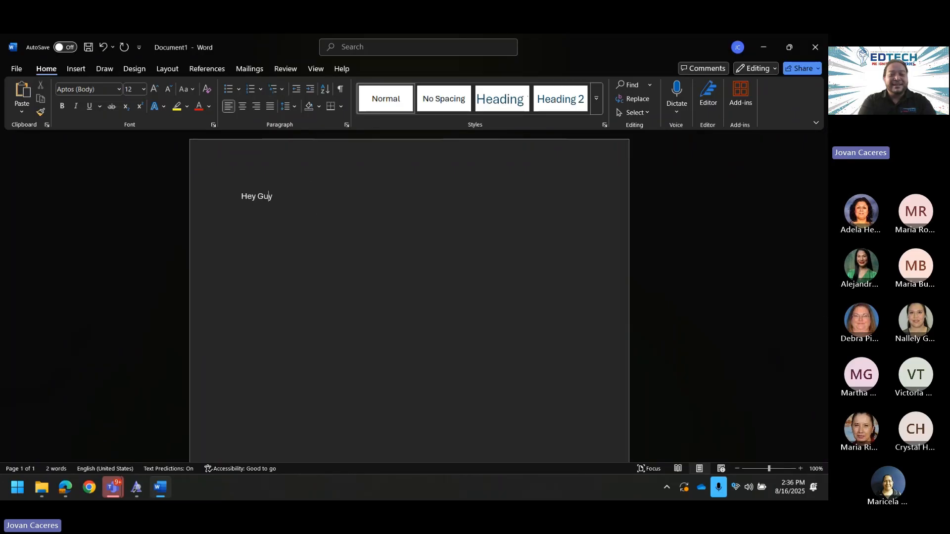
{"action": "type", "text": "s Hows"}
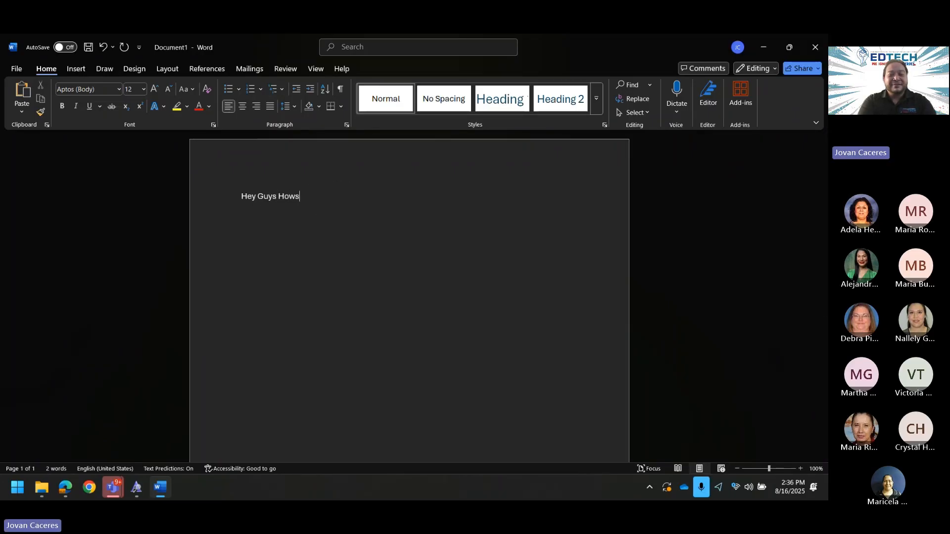
{"action": "type", "text": " it going!!"}
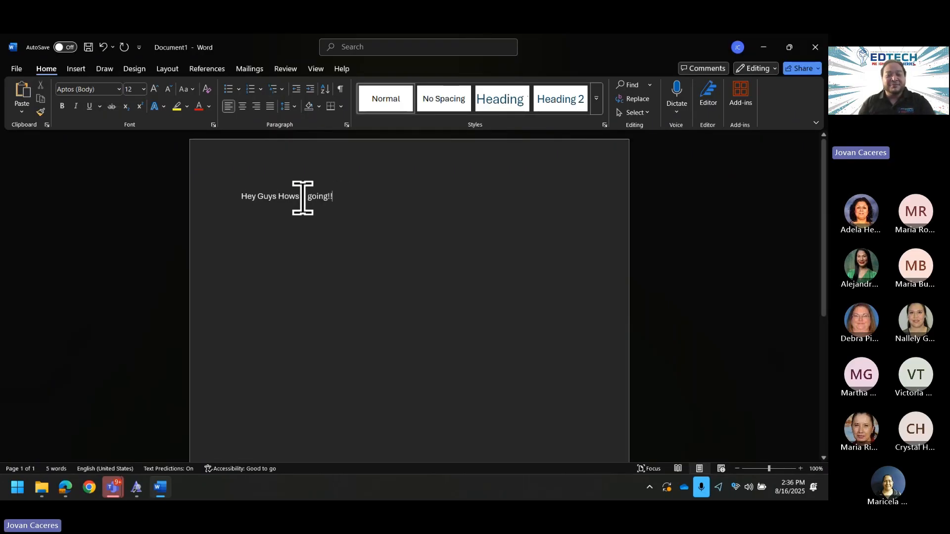
Step: Set the typed sentence to the Megadeth font at 48 pt
{"action": "left_click", "coordinate": [221, 194]}
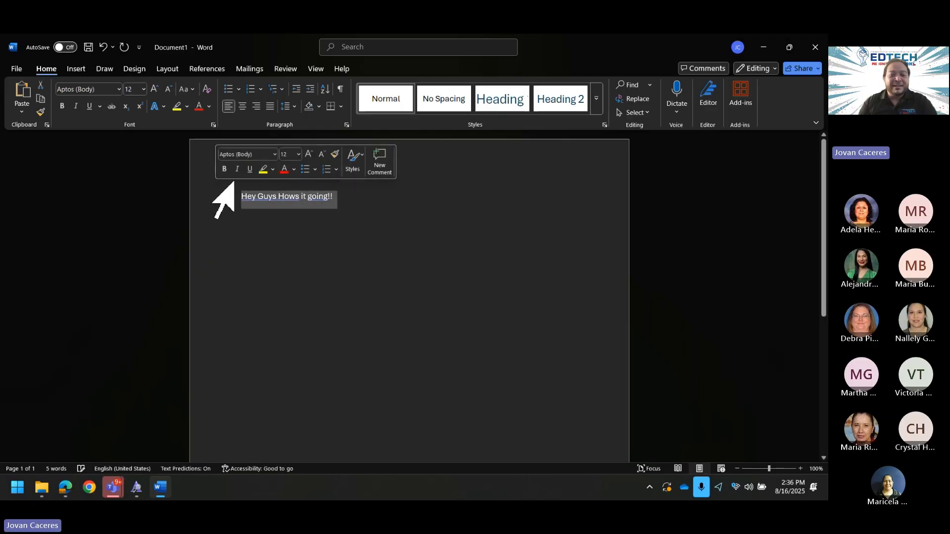
{"action": "left_click", "coordinate": [250, 154]}
{"action": "type", "text": "Megadeth"}
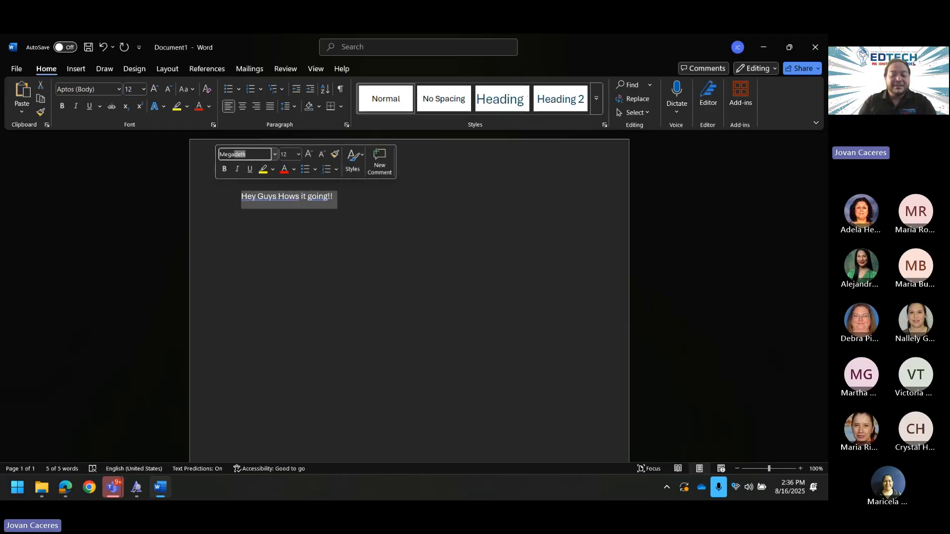
{"action": "key", "text": "Return"}
{"action": "left_click", "coordinate": [299, 154]}
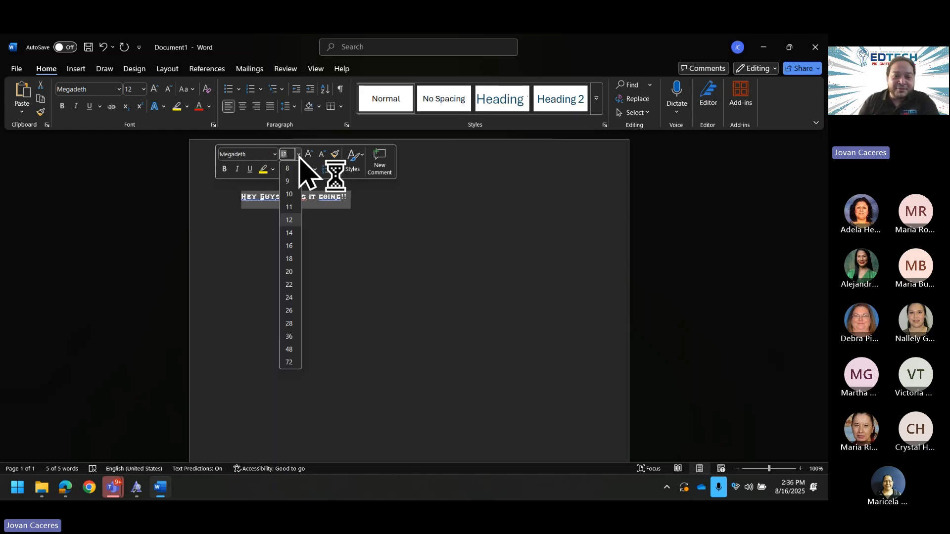
{"action": "left_click", "coordinate": [291, 349]}
{"action": "left_click", "coordinate": [555, 340]}
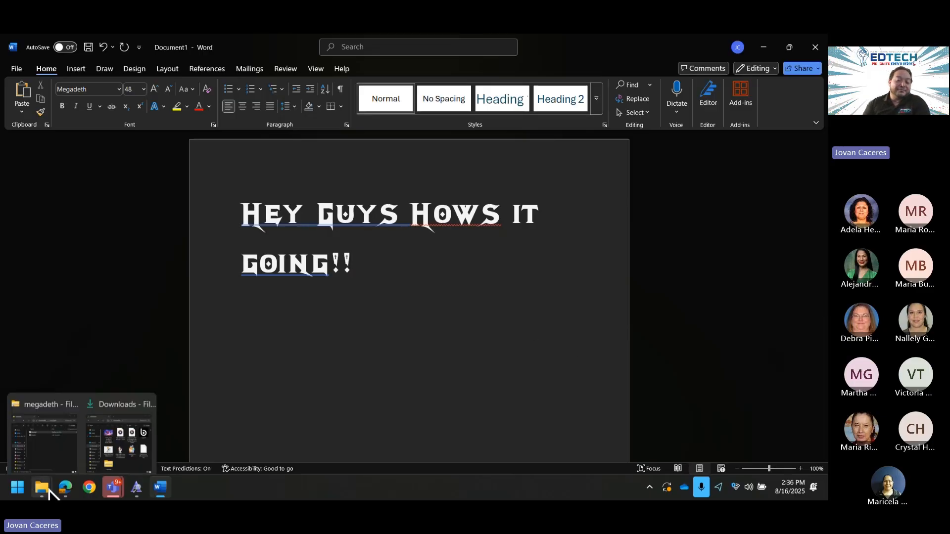
Step: Check the megadeth folder, then return to the card and select all the 'Happy Birthday Mrs. Bueno' text
{"action": "left_click", "coordinate": [67, 494]}
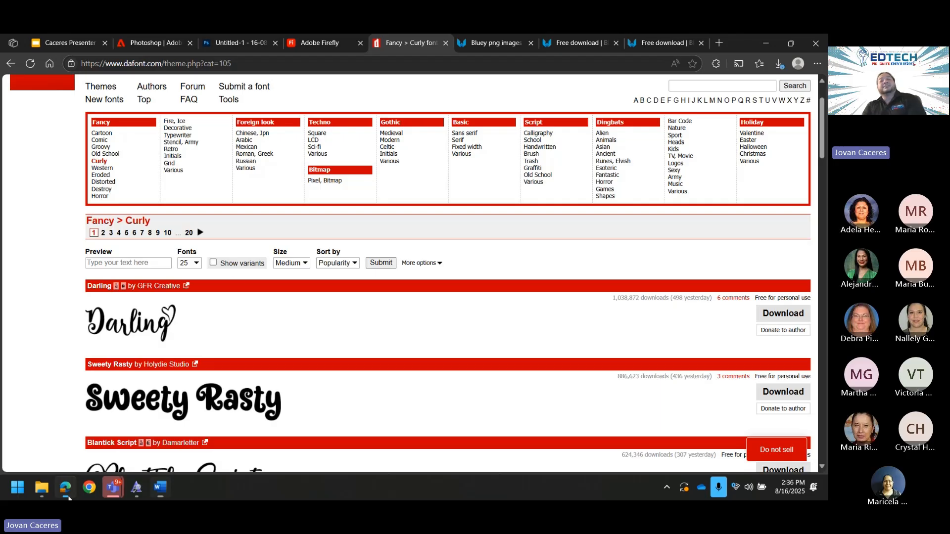
{"action": "left_click", "coordinate": [255, 44]}
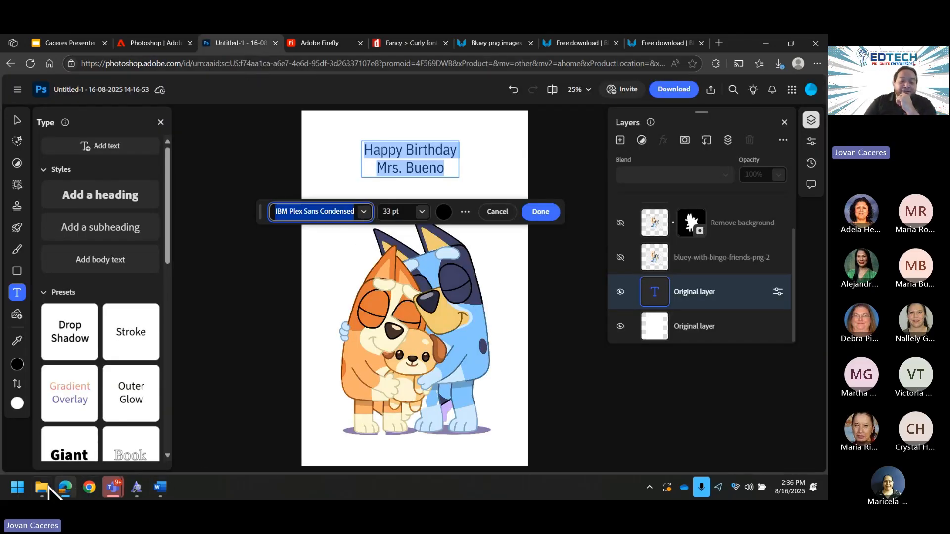
{"action": "mouse_move", "coordinate": [43, 488]}
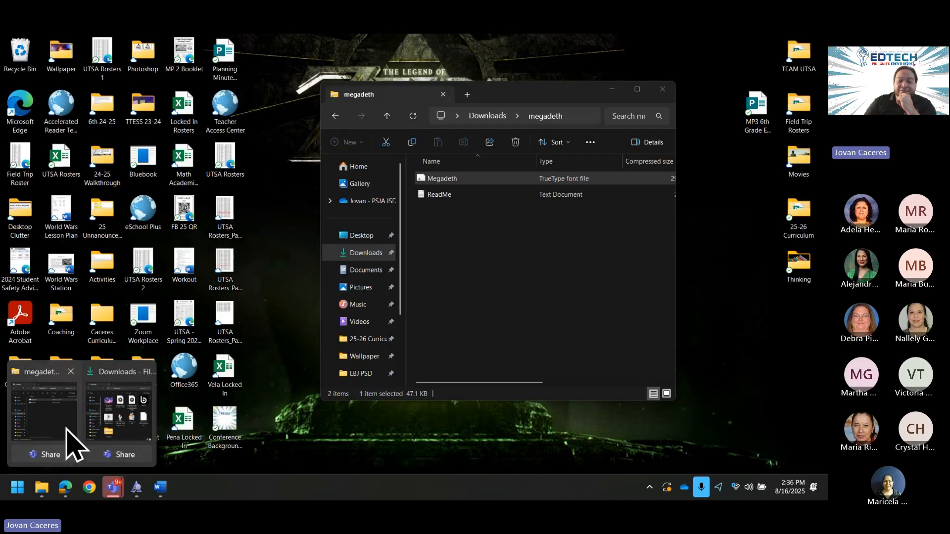
{"action": "left_click", "coordinate": [67, 429]}
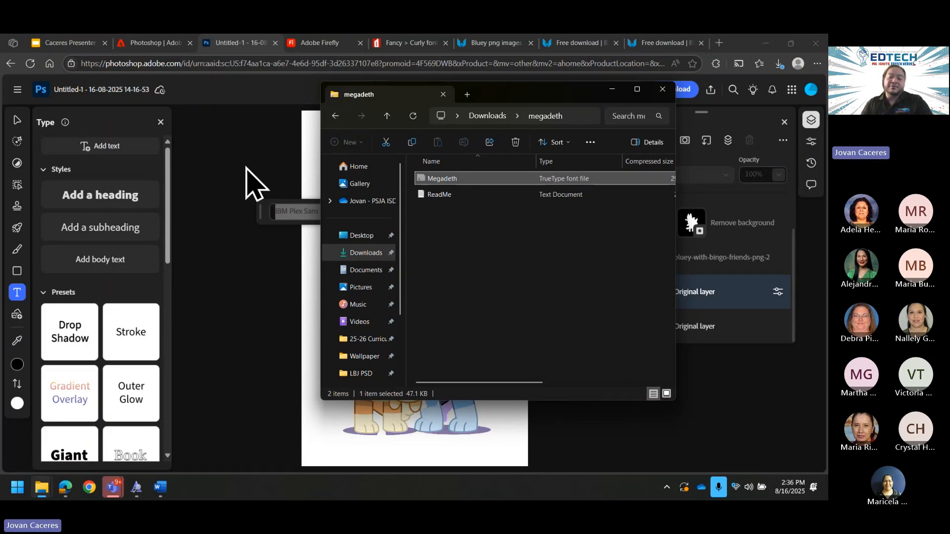
{"action": "left_click", "coordinate": [248, 184]}
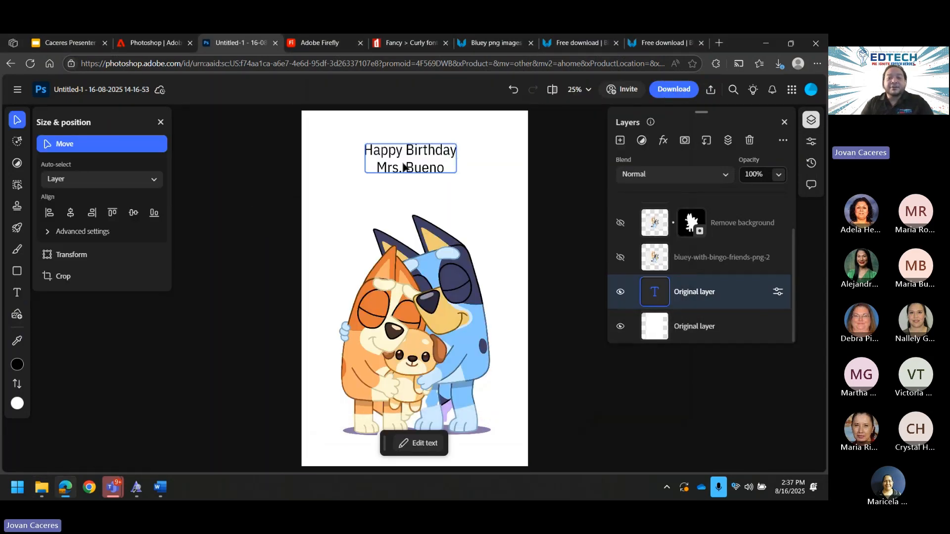
{"action": "double_click", "coordinate": [403, 163]}
{"action": "left_click", "coordinate": [402, 167]}
{"action": "left_click_drag", "start_coordinate": [446, 169], "coordinate": [366, 149]}
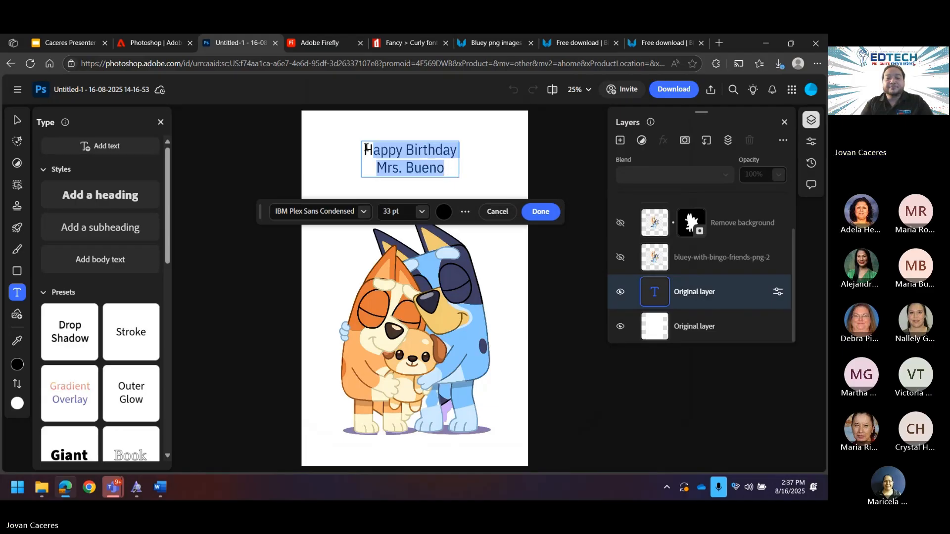
Step: From the heading's font list, start a font upload and browse the Downloads folder
{"action": "left_click", "coordinate": [362, 212]}
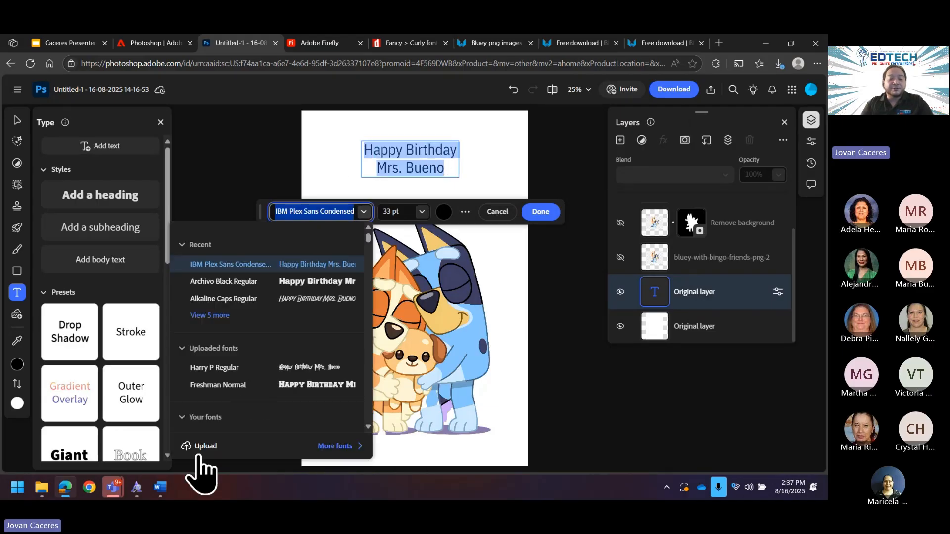
{"action": "left_click", "coordinate": [198, 447]}
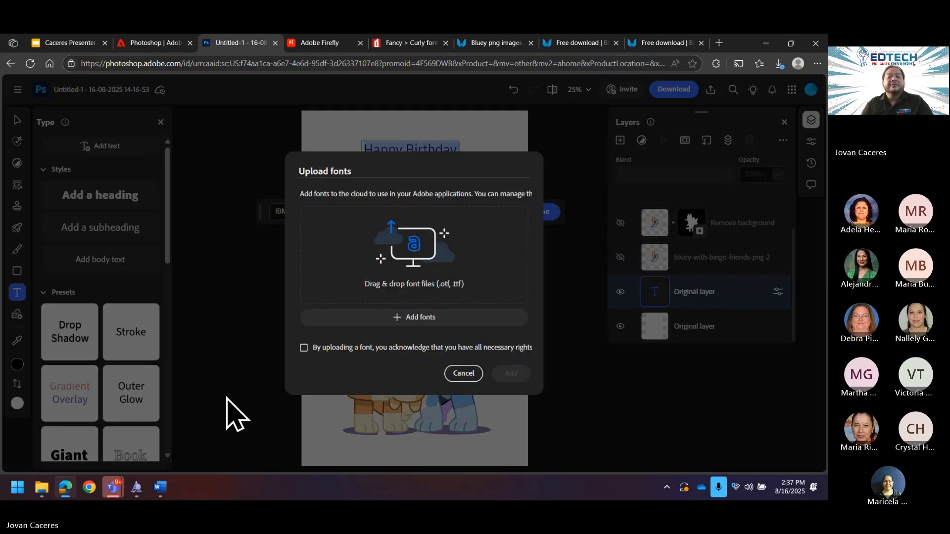
{"action": "left_click", "coordinate": [424, 318]}
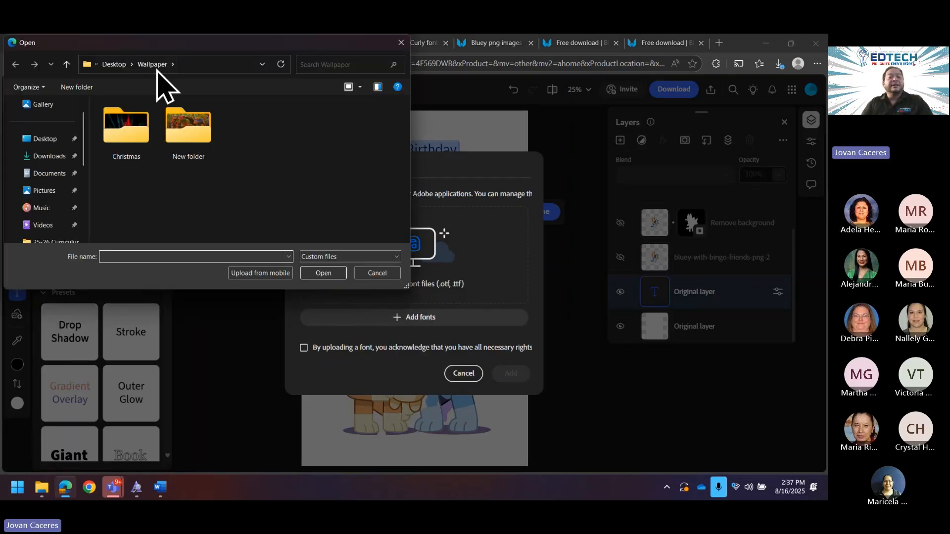
{"action": "left_click", "coordinate": [50, 156]}
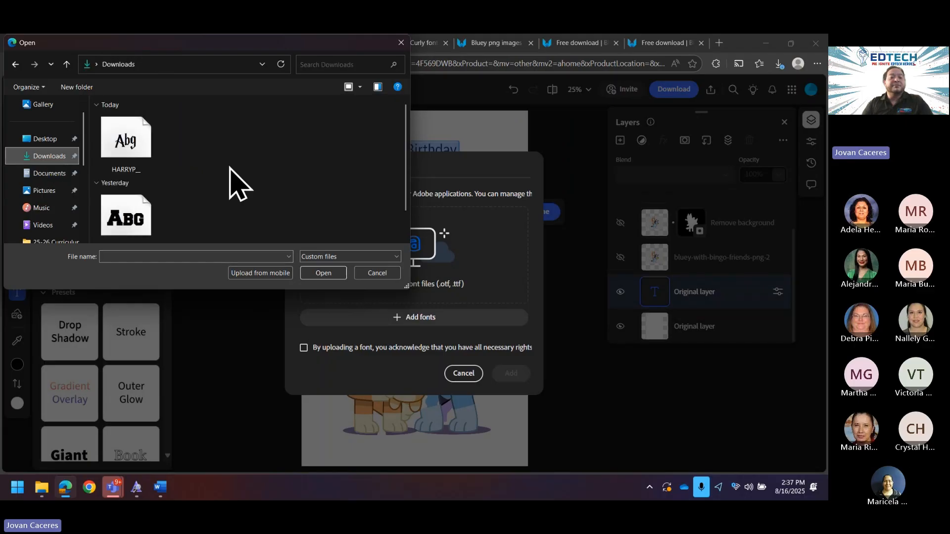
{"action": "scroll", "coordinate": [233, 190], "scroll_direction": "down", "scroll_amount": 1}
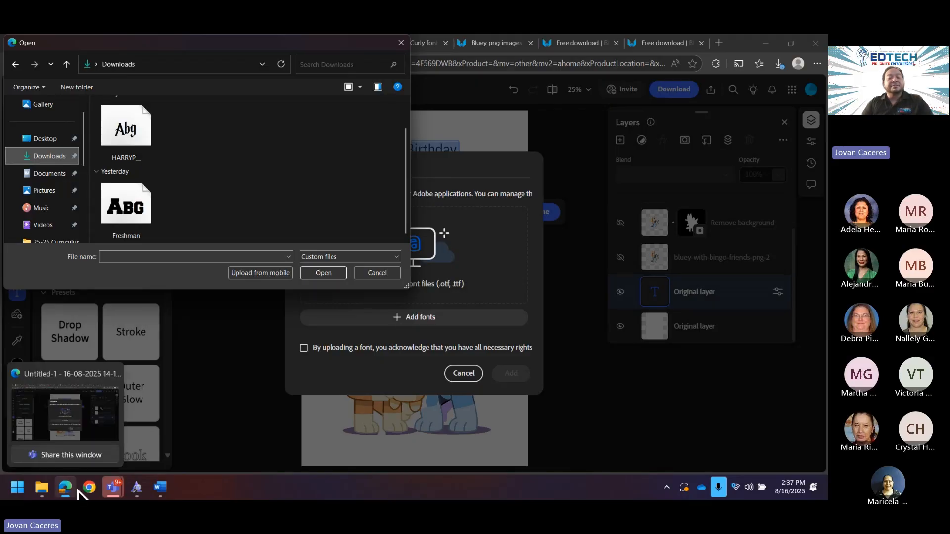
Step: Paste the Megadeth font file into Downloads and choose it for upload
{"action": "left_click", "coordinate": [47, 490]}
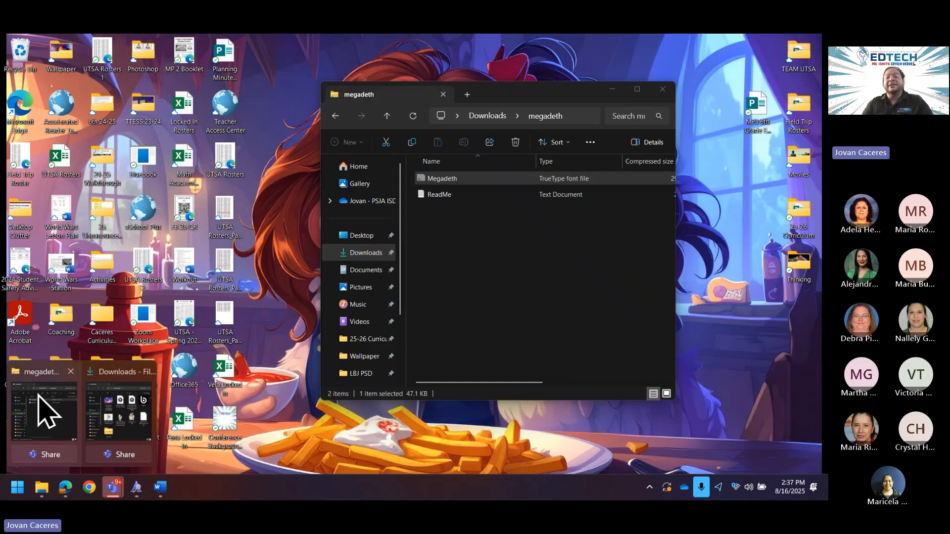
{"action": "left_click", "coordinate": [43, 408]}
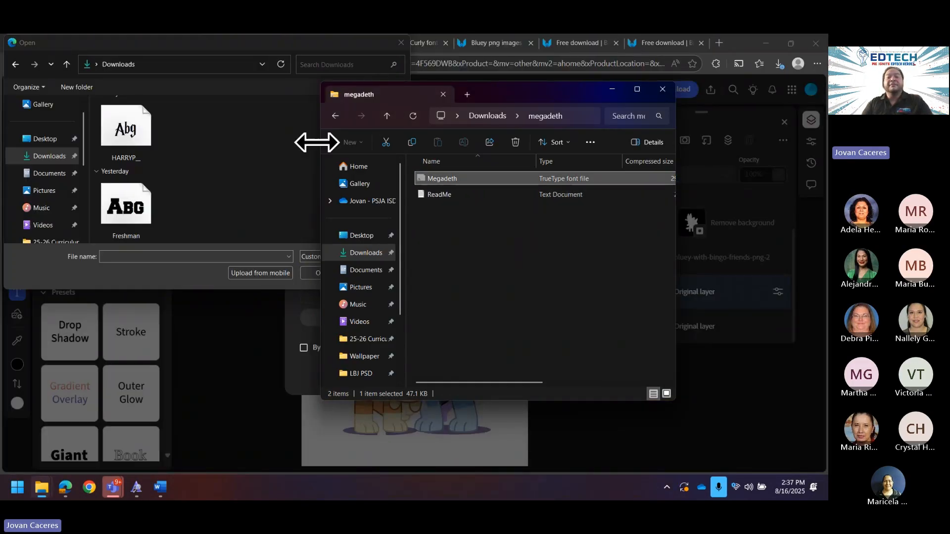
{"action": "left_click", "coordinate": [335, 116]}
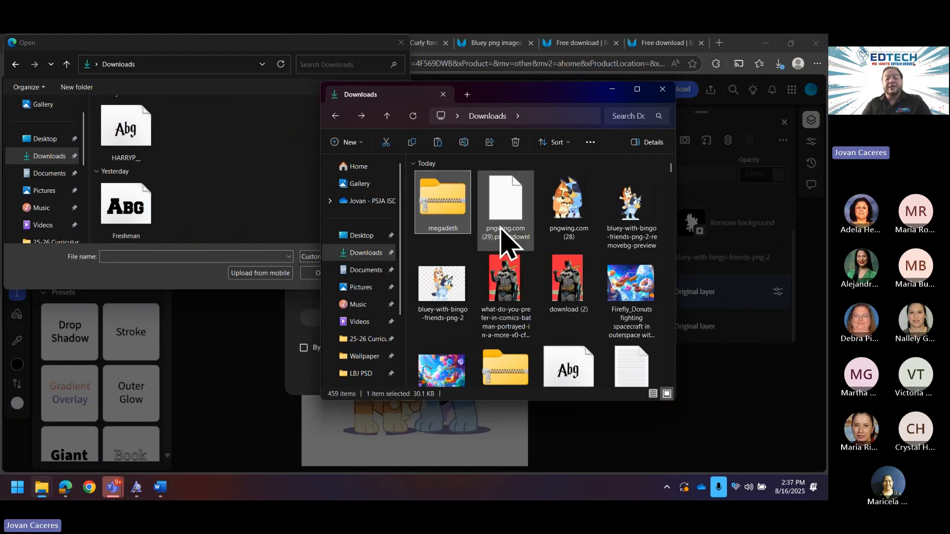
{"action": "key", "text": "ctrl+v"}
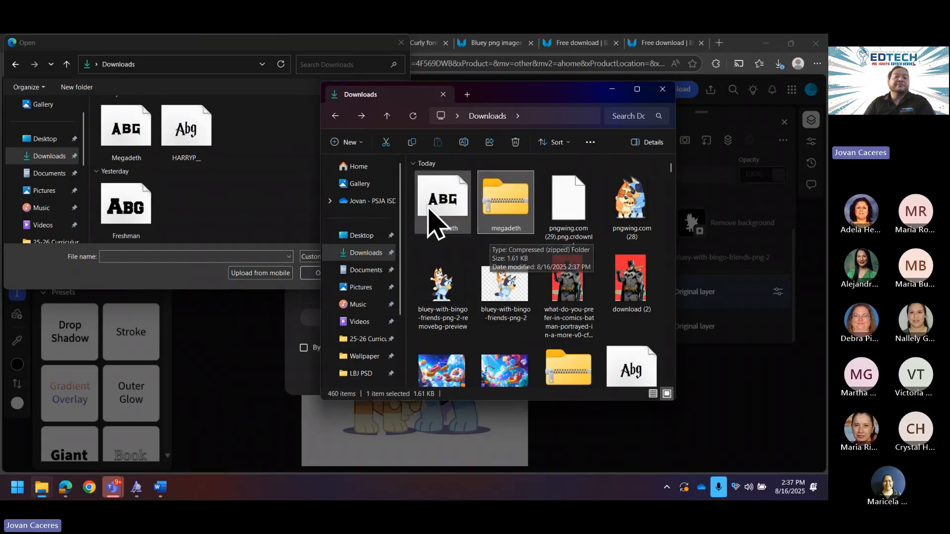
{"action": "left_click", "coordinate": [130, 139]}
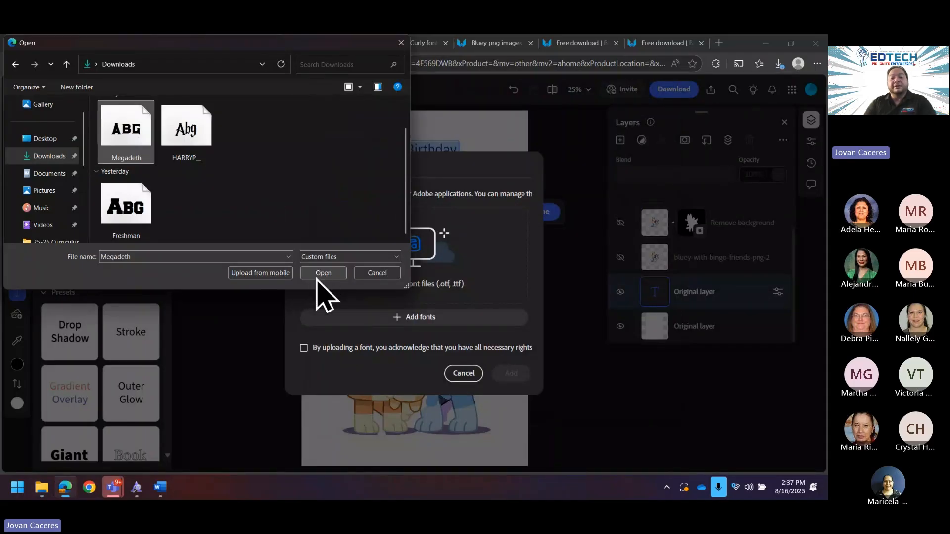
{"action": "left_click", "coordinate": [319, 275]}
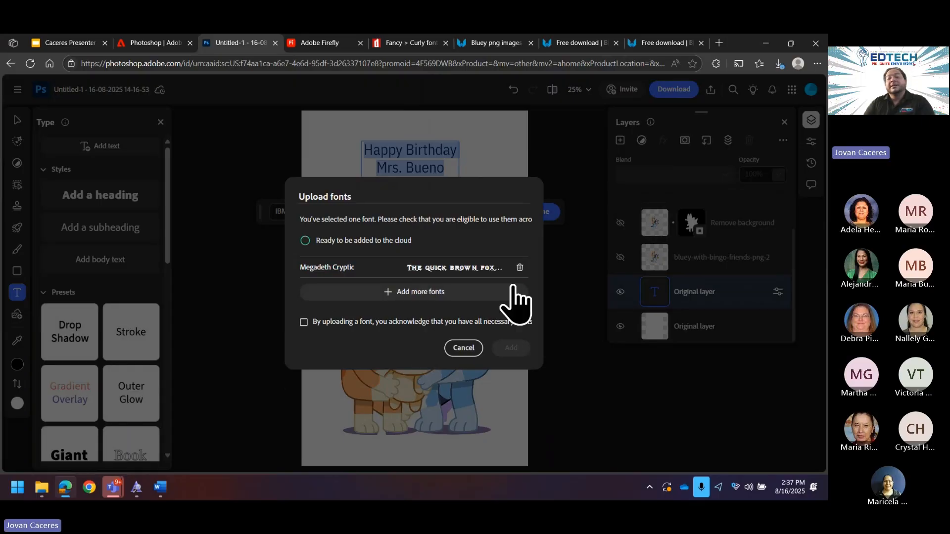
Step: Confirm upload rights, add Megadeth Cryptic, and search the font list for 'mega'
{"action": "left_click", "coordinate": [304, 323]}
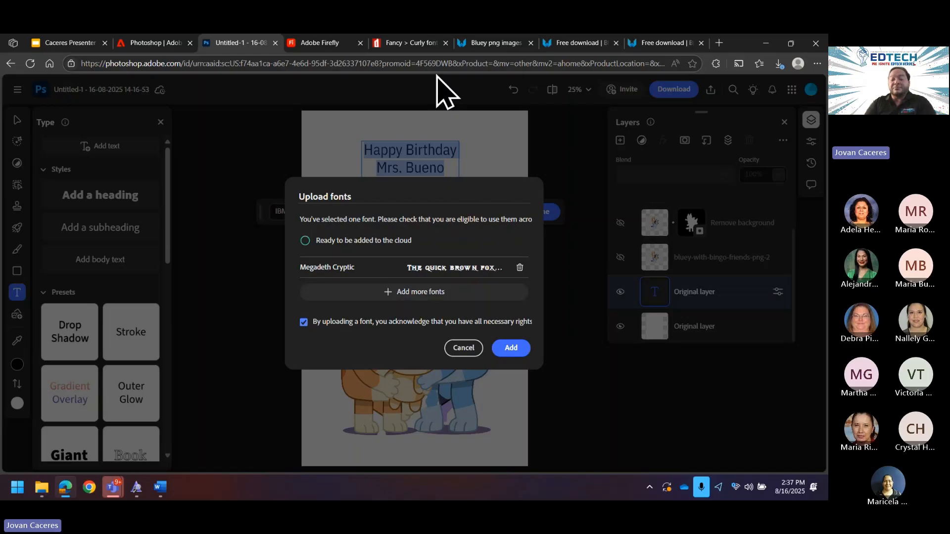
{"action": "left_click", "coordinate": [513, 347]}
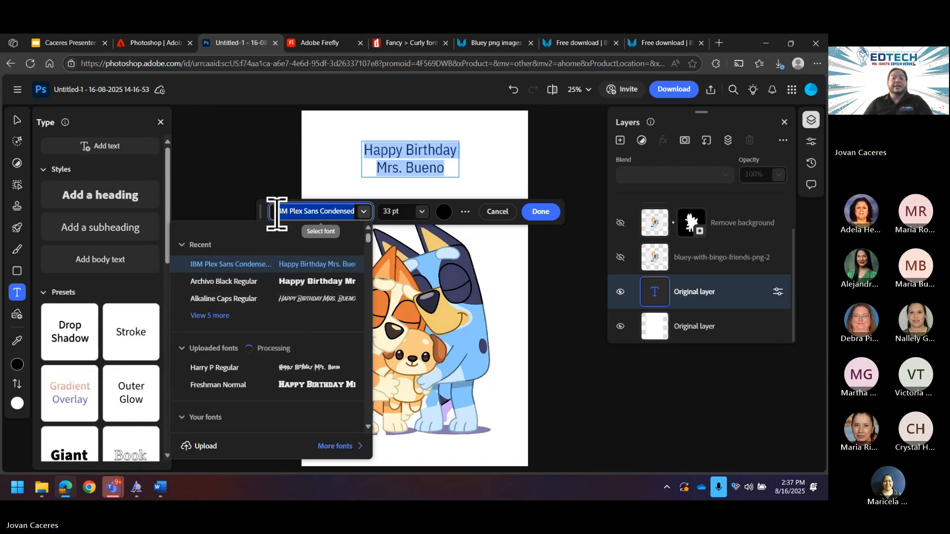
{"action": "type", "text": "megade"}
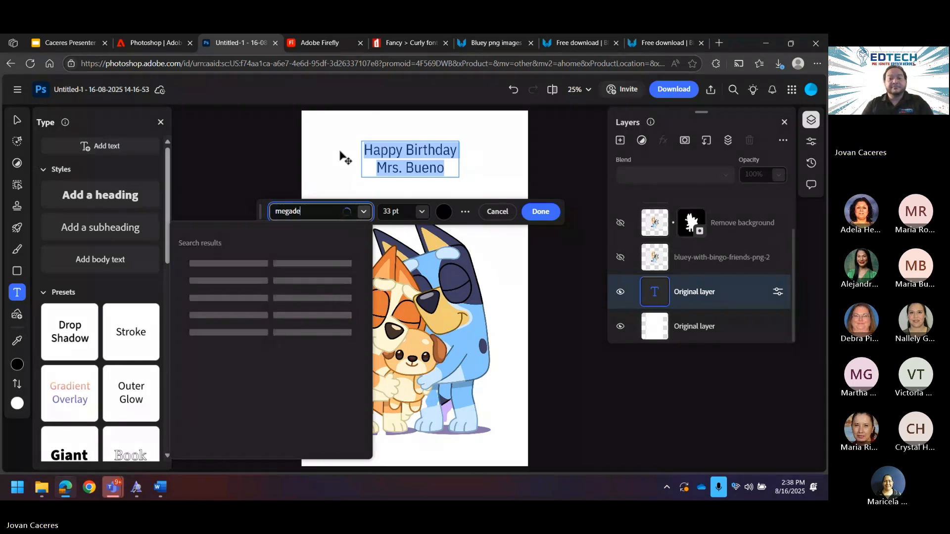
{"action": "type", "text": "th"}
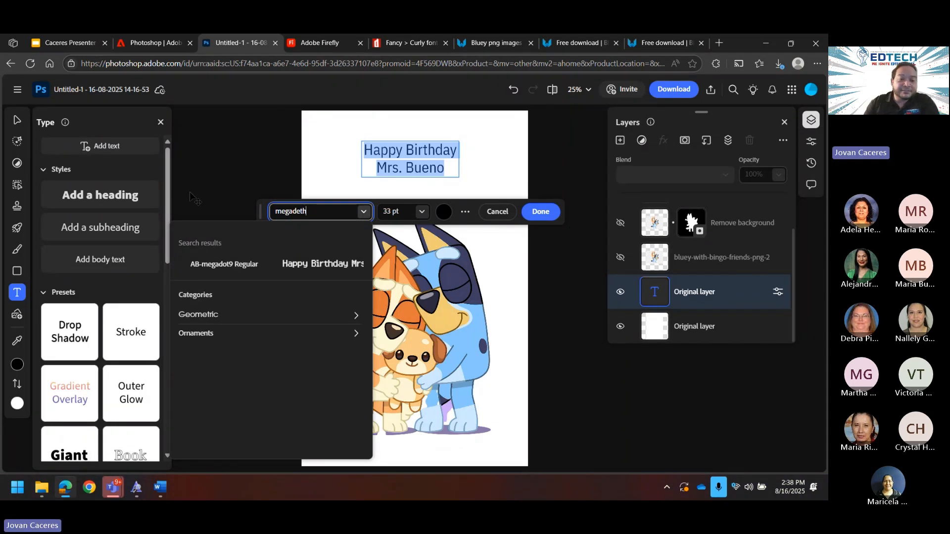
{"action": "double_click", "coordinate": [329, 213]}
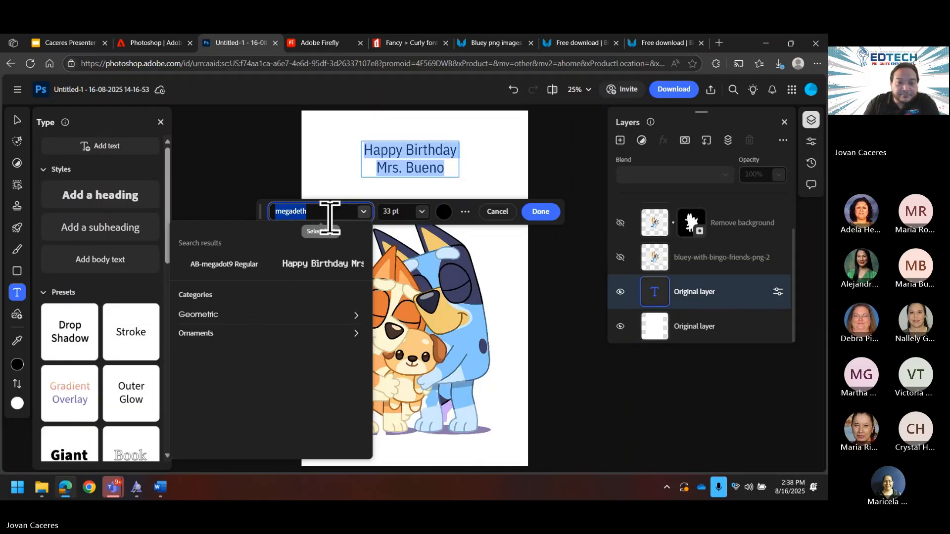
{"action": "key", "text": "Escape"}
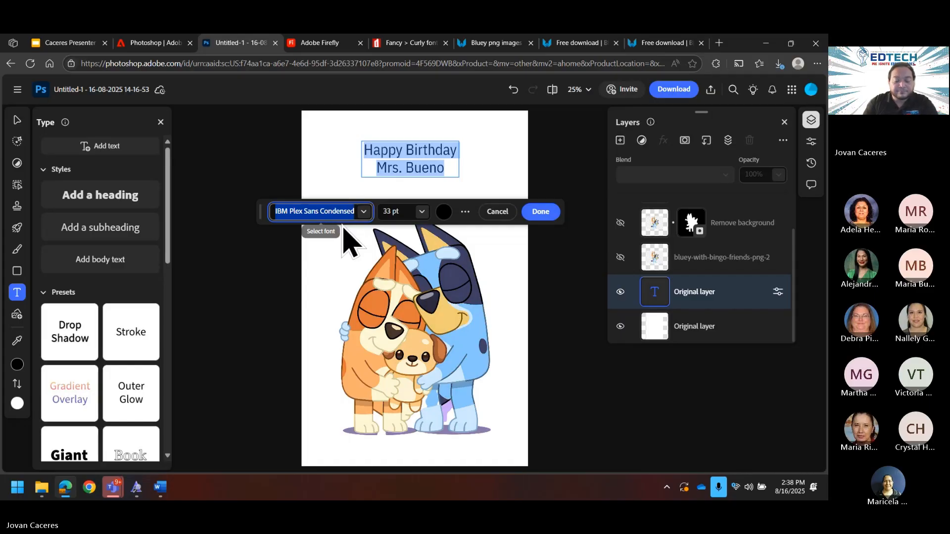
{"action": "type", "text": "mega"}
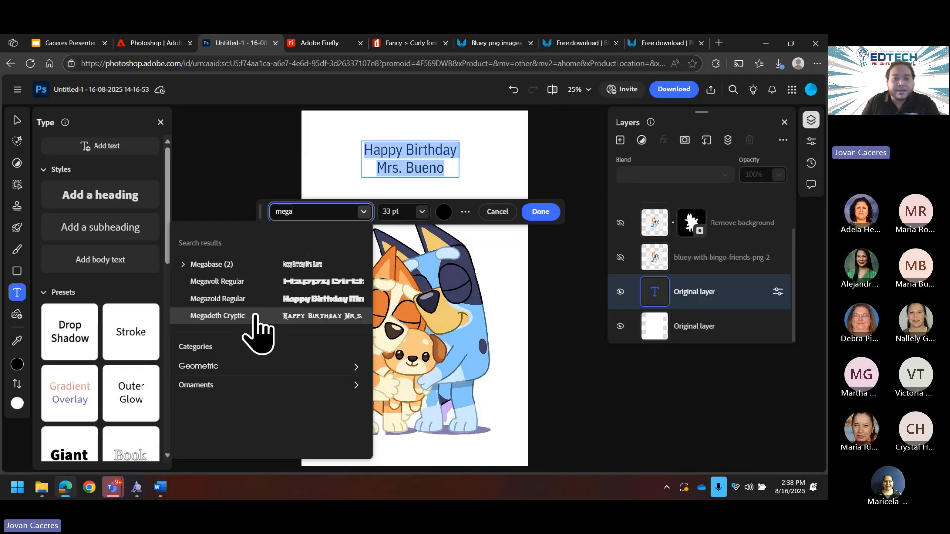
Step: Apply Megadeth Cryptic to the birthday heading and commit the edit
{"action": "left_click", "coordinate": [217, 316]}
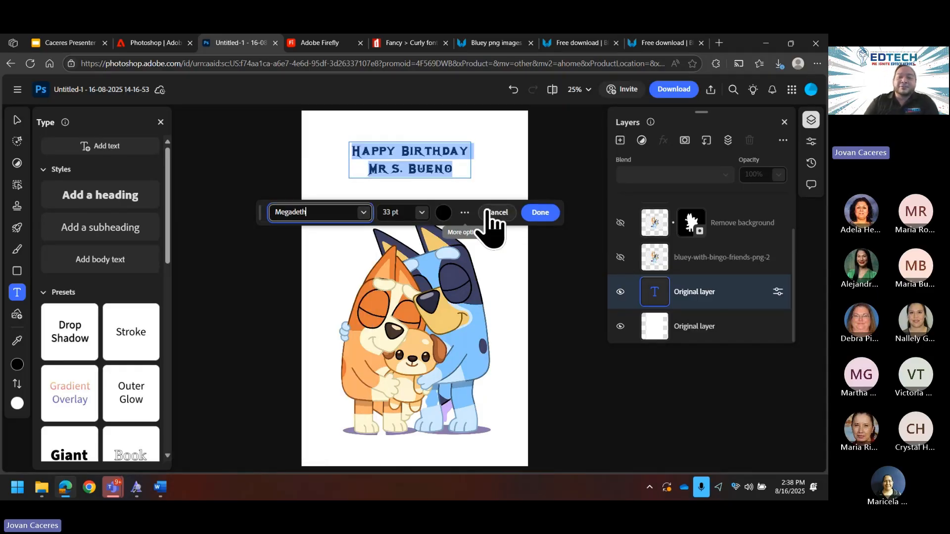
{"action": "left_click", "coordinate": [539, 213]}
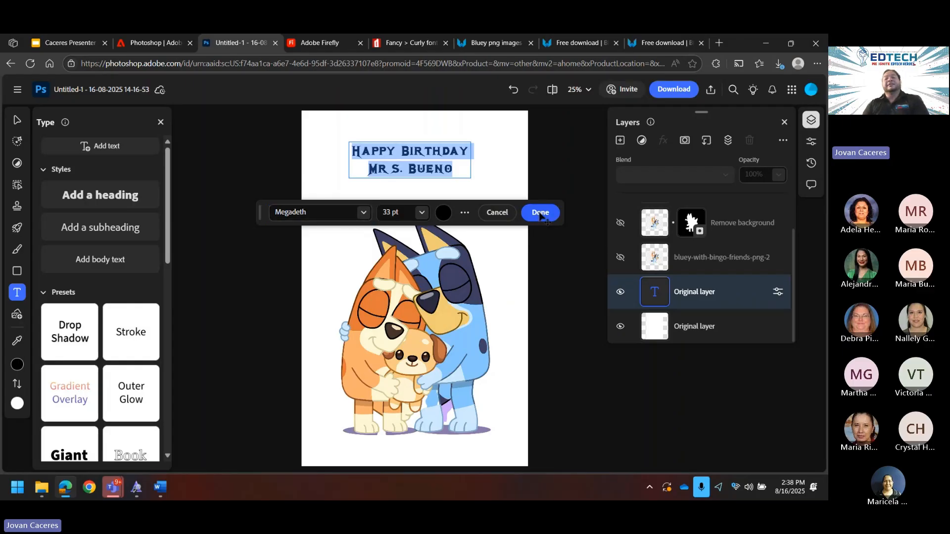
{"action": "double_click", "coordinate": [393, 170]}
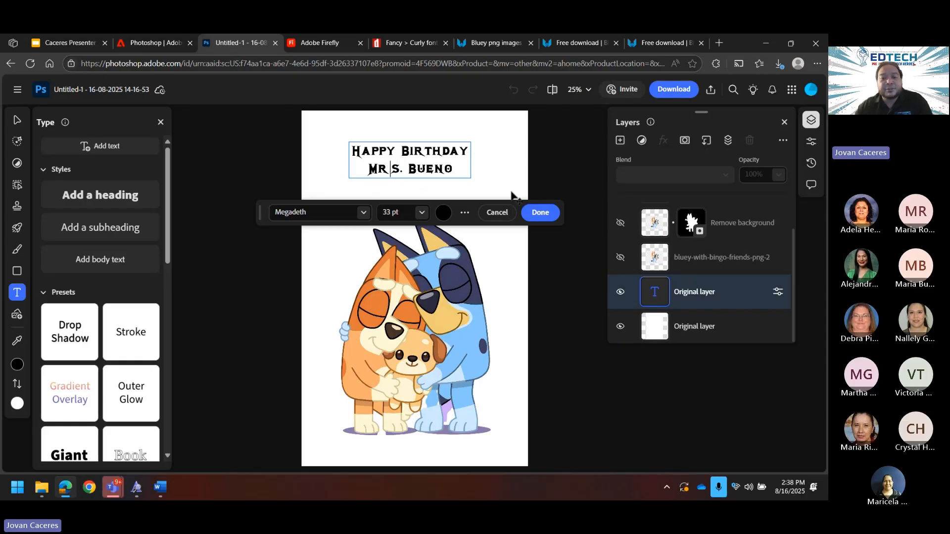
{"action": "left_click", "coordinate": [537, 213]}
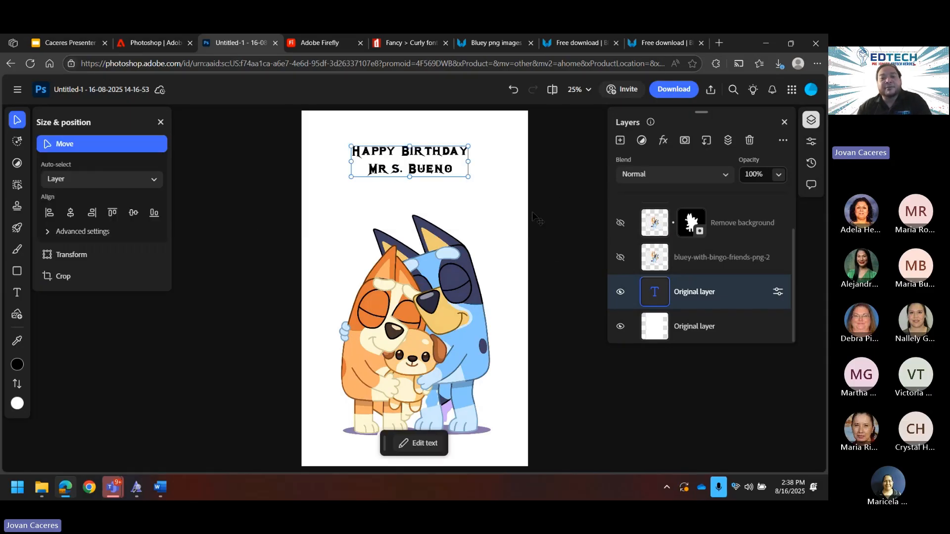
Step: Resize the heading text, trying 72 pt before settling on 60 pt
{"action": "double_click", "coordinate": [436, 164]}
{"action": "left_click", "coordinate": [436, 163]}
{"action": "left_click_drag", "start_coordinate": [455, 170], "coordinate": [317, 151]}
{"action": "left_click", "coordinate": [421, 214]}
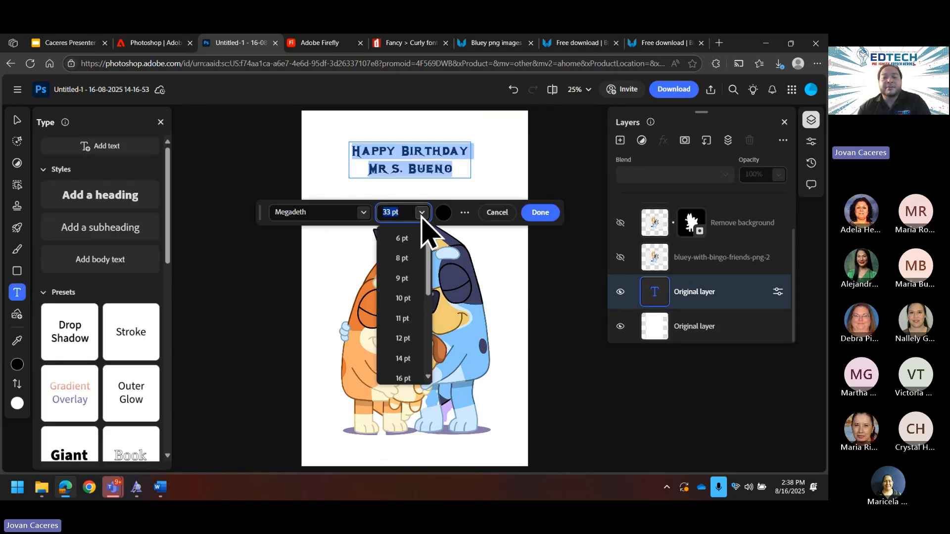
{"action": "scroll", "coordinate": [408, 364], "scroll_direction": "down", "scroll_amount": 5}
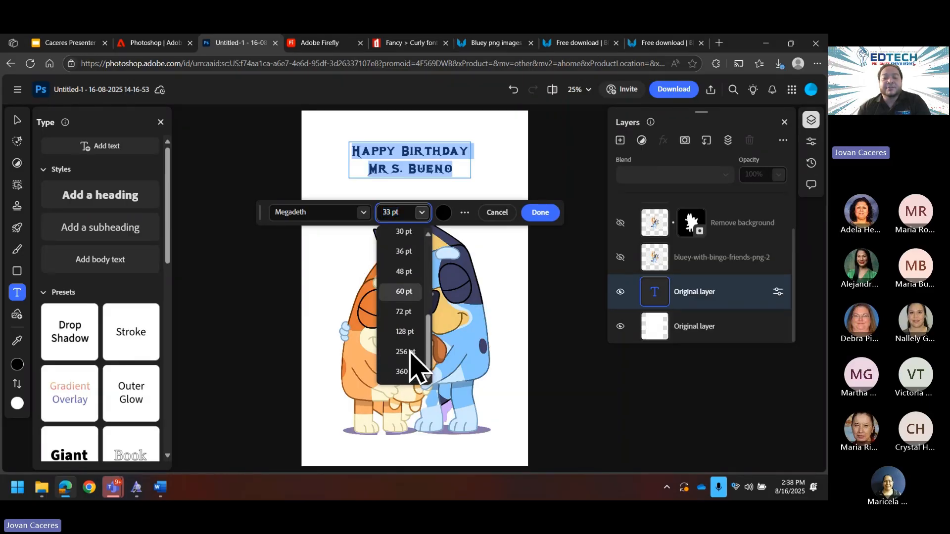
{"action": "left_click", "coordinate": [407, 312]}
{"action": "left_click", "coordinate": [421, 240]}
{"action": "scroll", "coordinate": [409, 394], "scroll_direction": "down", "scroll_amount": 5}
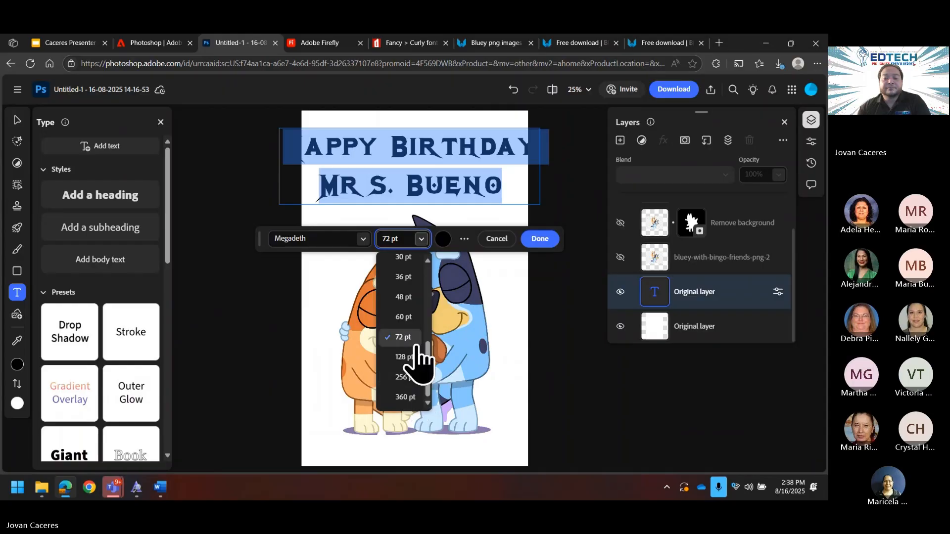
{"action": "left_click", "coordinate": [412, 316]}
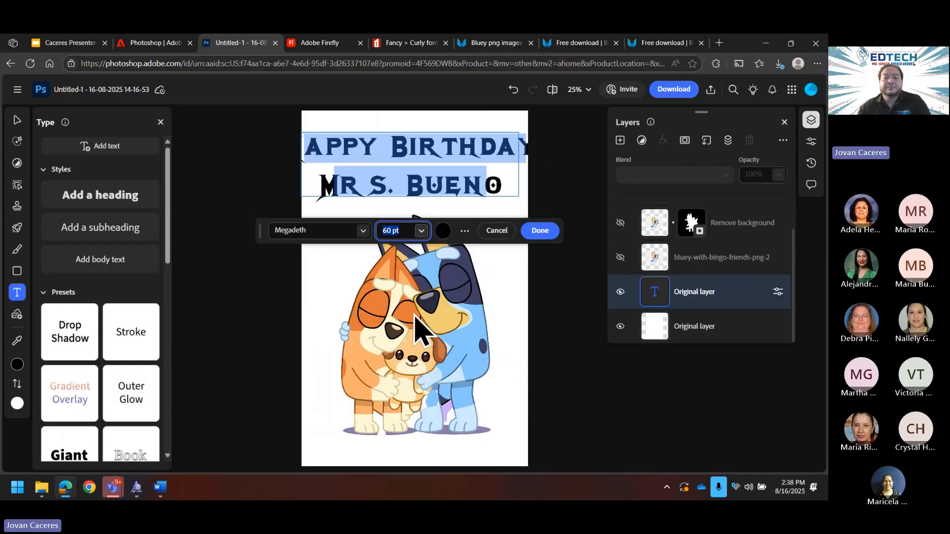
{"action": "left_click", "coordinate": [544, 231]}
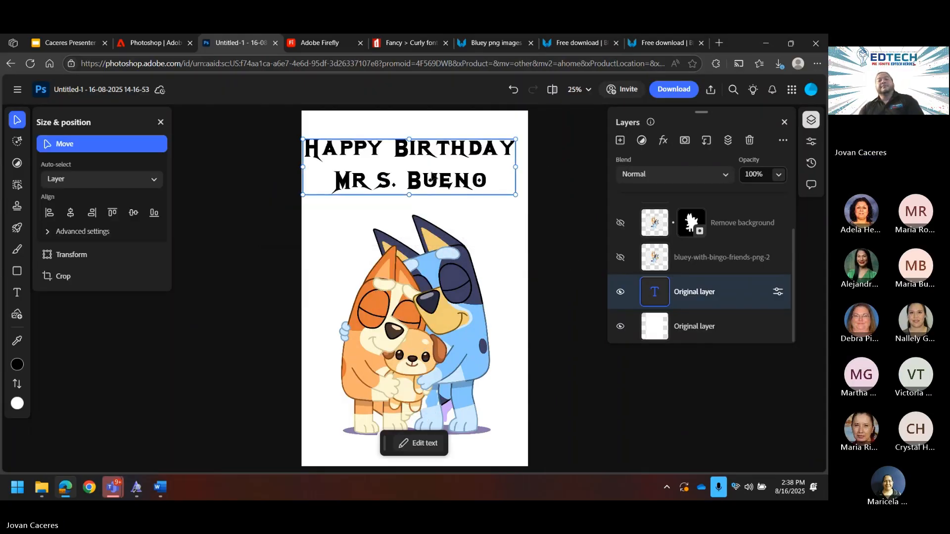
Step: Nudge the heading slightly right to centre it on the card
{"action": "left_click_drag", "start_coordinate": [434, 187], "coordinate": [430, 190]}
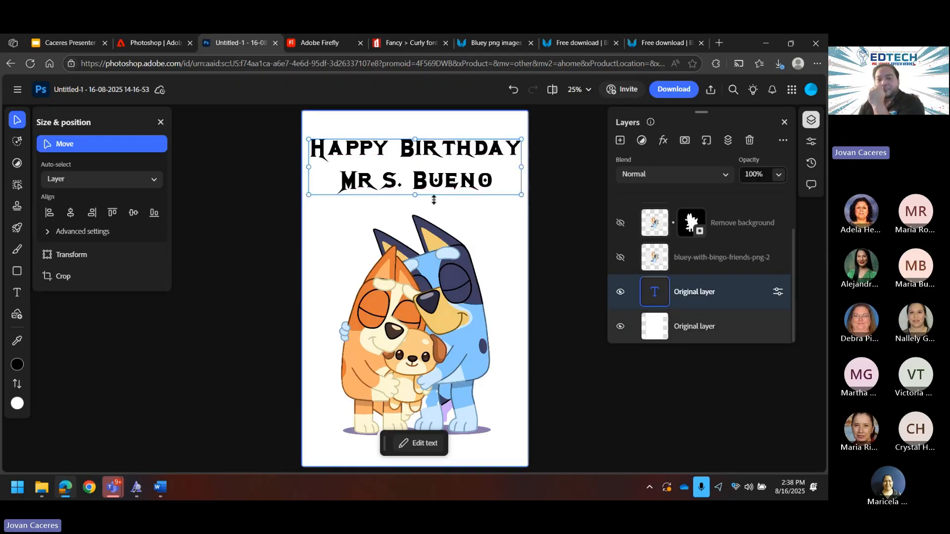
{"action": "double_click", "coordinate": [467, 190]}
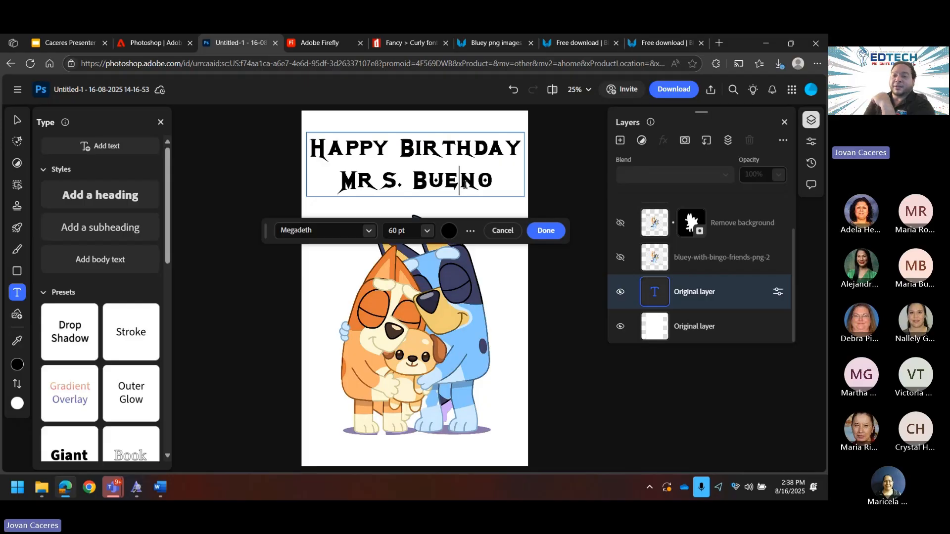
{"action": "left_click", "coordinate": [544, 229]}
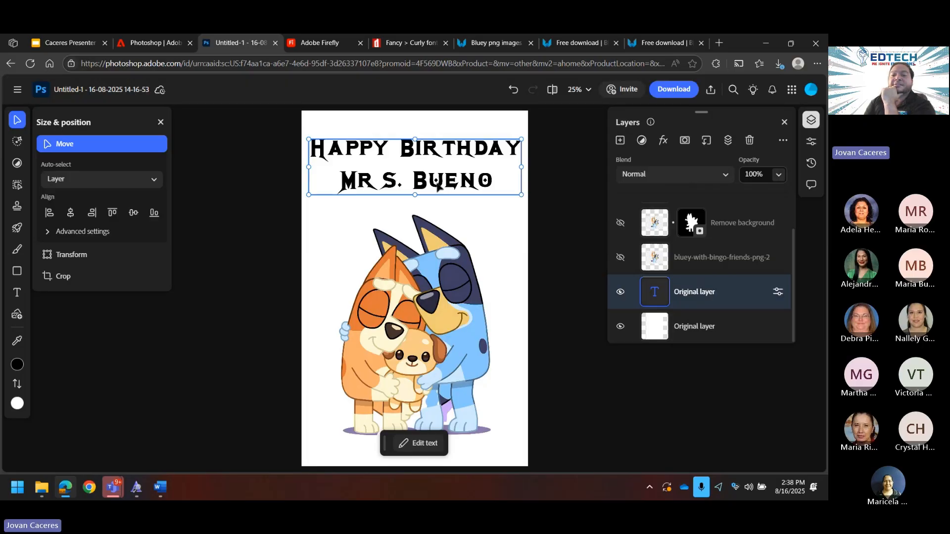
Step: Add a Gradient Overlay effect to the heading using the Red 02 preset
{"action": "left_click", "coordinate": [663, 140]}
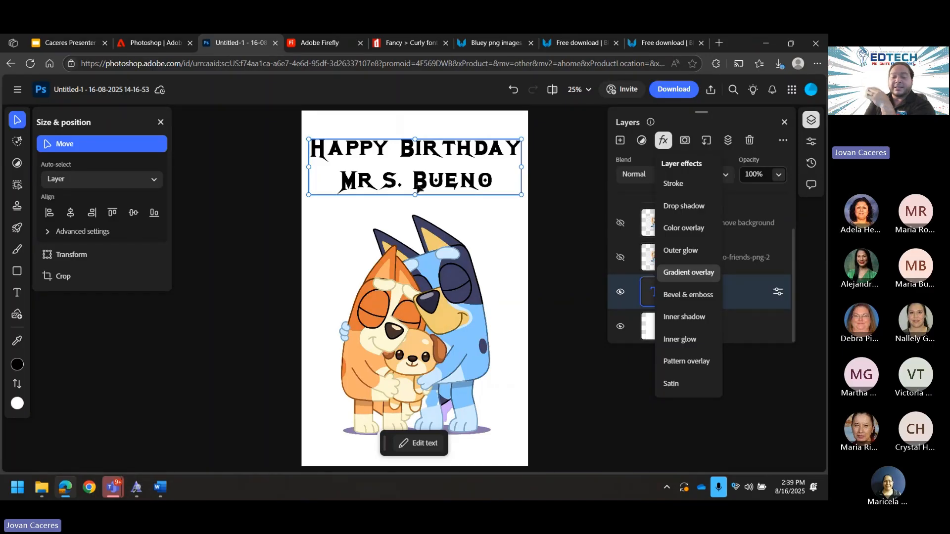
{"action": "left_click", "coordinate": [698, 272]}
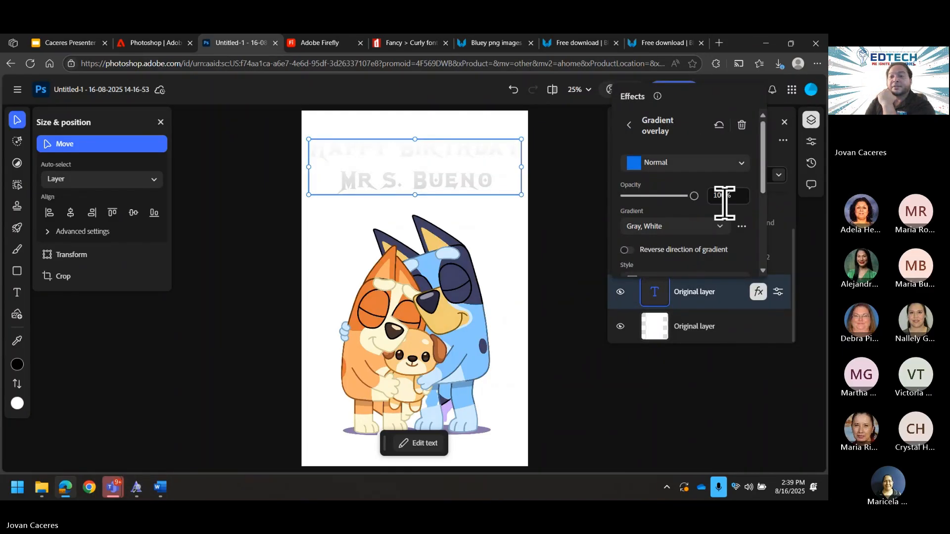
{"action": "left_click", "coordinate": [715, 237]}
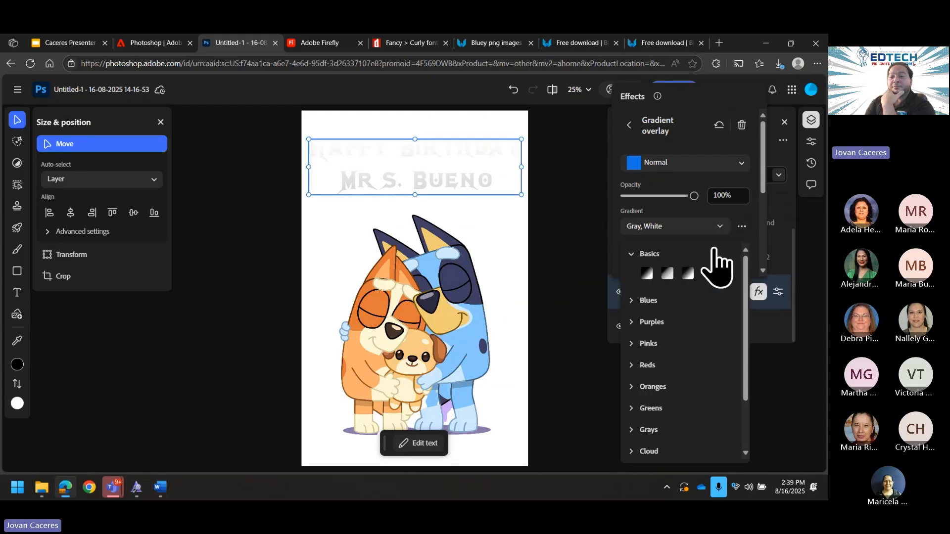
{"action": "left_click", "coordinate": [675, 365]}
{"action": "left_click", "coordinate": [668, 403]}
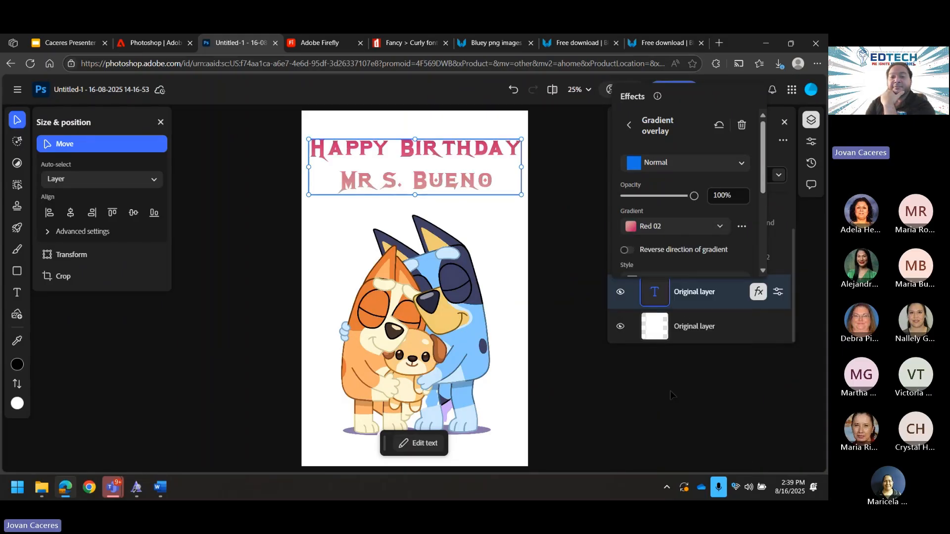
Step: Switch the gradient to Red 01, keep it dark red on top, and close the effect settings
{"action": "left_click", "coordinate": [716, 228]}
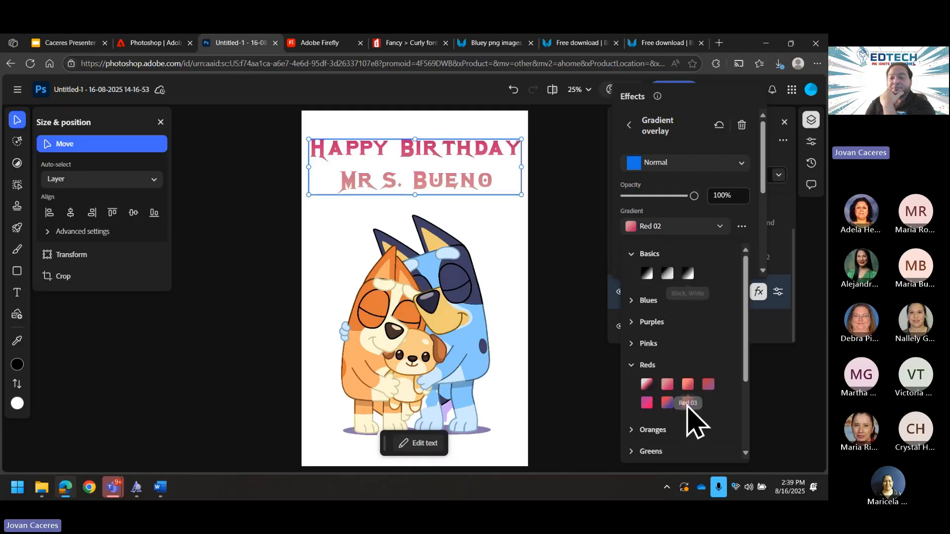
{"action": "left_click", "coordinate": [646, 385]}
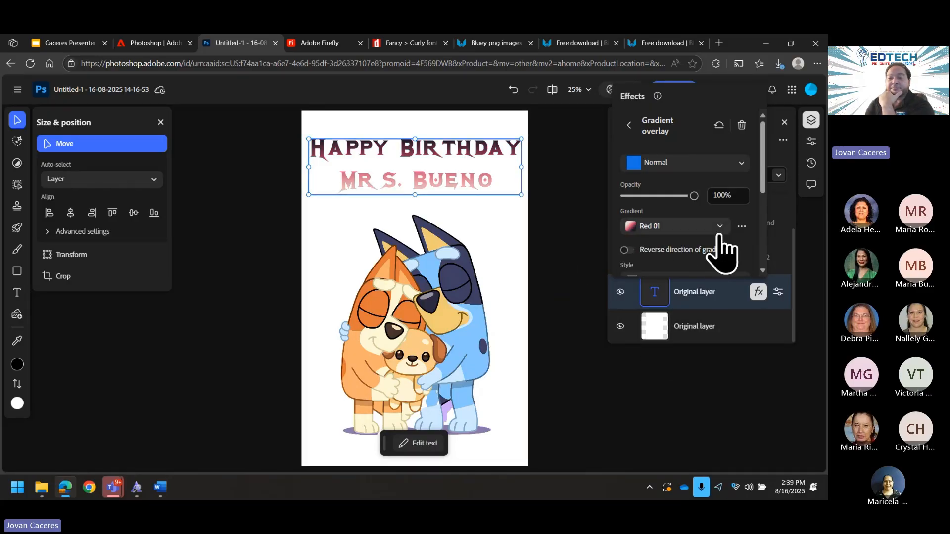
{"action": "left_click", "coordinate": [662, 256]}
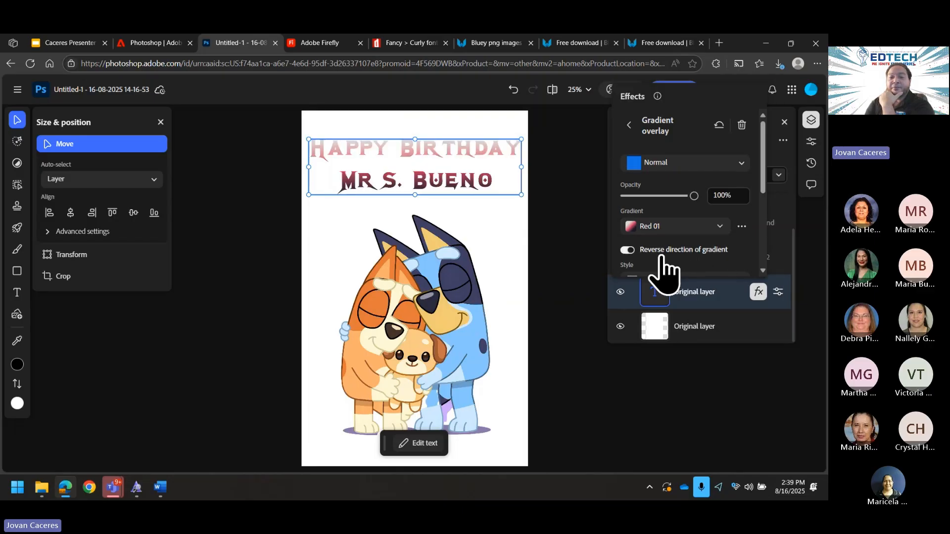
{"action": "left_click", "coordinate": [663, 256]}
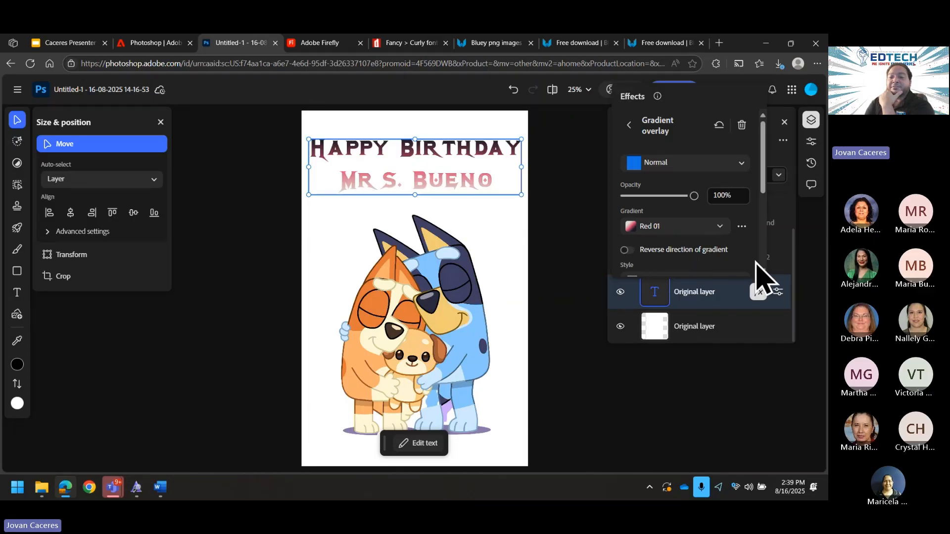
{"action": "scroll", "coordinate": [754, 272], "scroll_direction": "down", "scroll_amount": 3}
{"action": "scroll", "coordinate": [742, 263], "scroll_direction": "down", "scroll_amount": 1}
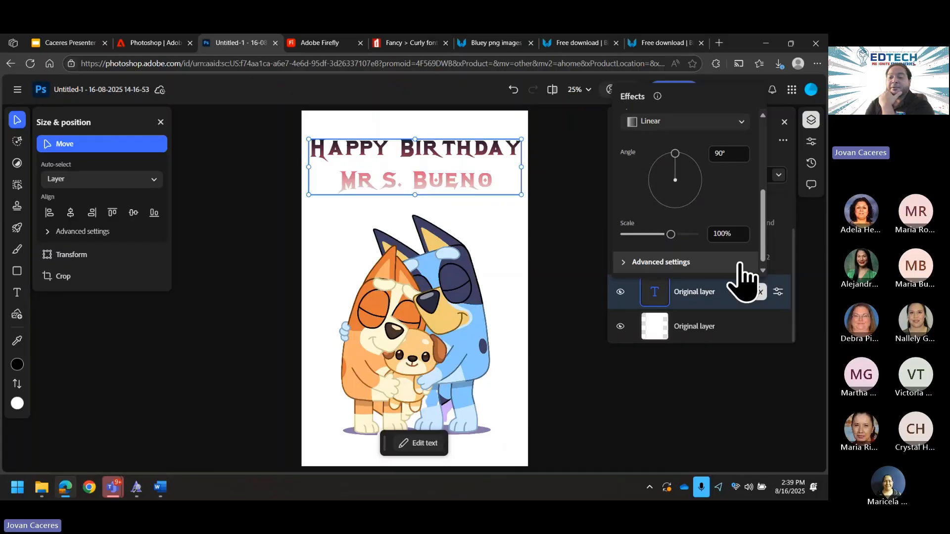
{"action": "scroll", "coordinate": [740, 270], "scroll_direction": "down", "scroll_amount": 1}
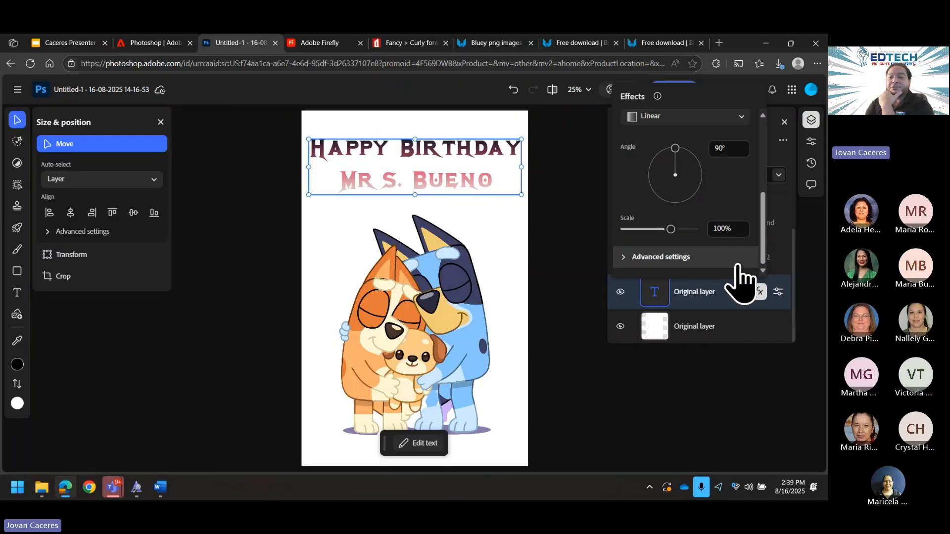
{"action": "scroll", "coordinate": [740, 277], "scroll_direction": "up", "scroll_amount": 3}
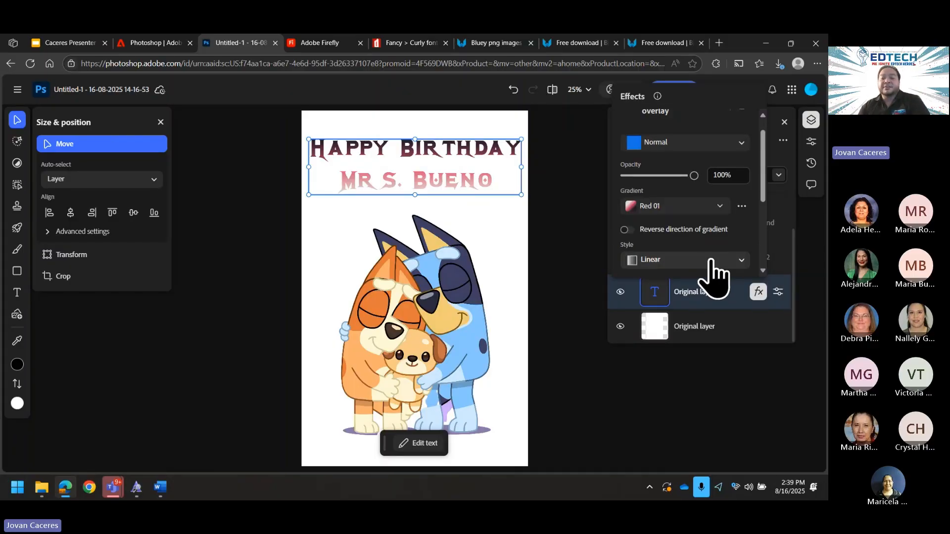
{"action": "scroll", "coordinate": [711, 262], "scroll_direction": "down", "scroll_amount": 3}
{"action": "scroll", "coordinate": [685, 267], "scroll_direction": "up", "scroll_amount": 3}
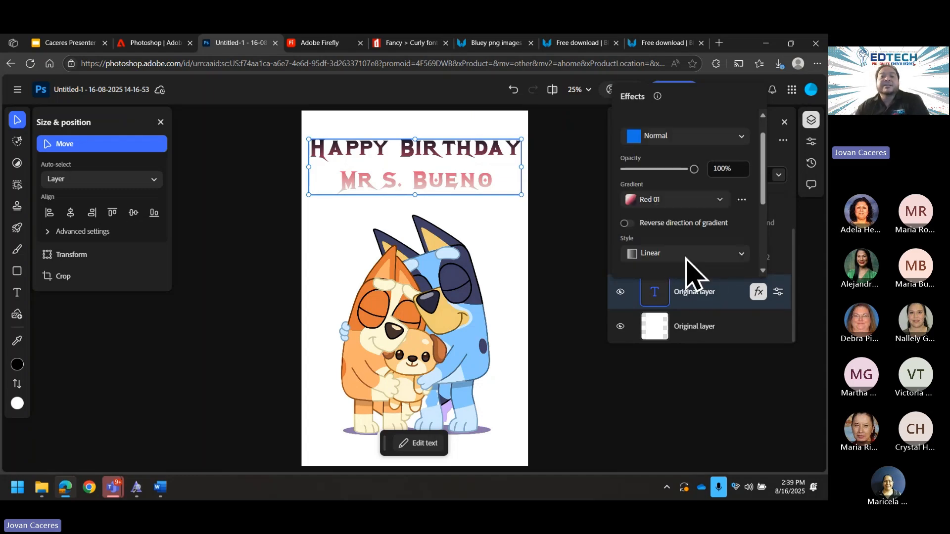
{"action": "scroll", "coordinate": [686, 267], "scroll_direction": "up", "scroll_amount": 1}
{"action": "left_click", "coordinate": [563, 221]}
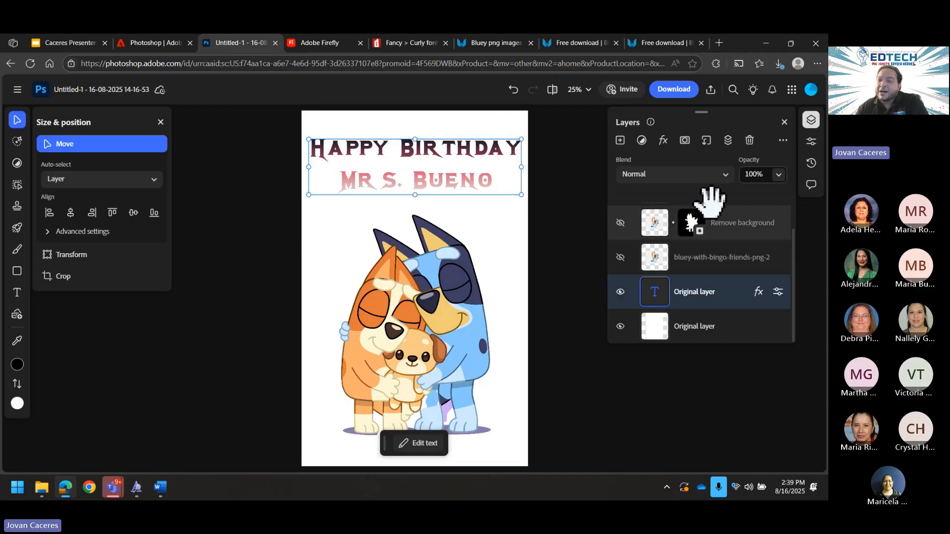
Step: Add a Stroke layer effect to the birthday heading
{"action": "left_click", "coordinate": [663, 141]}
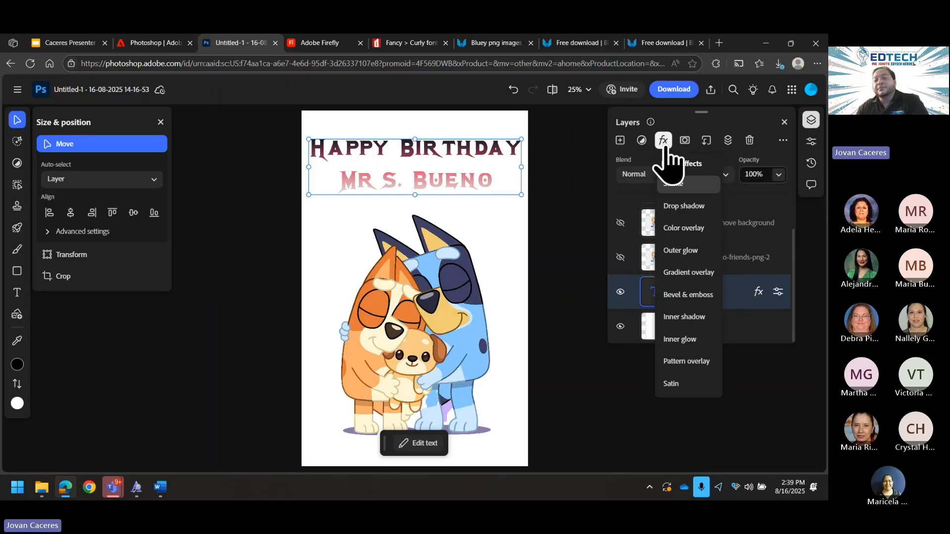
{"action": "left_click", "coordinate": [674, 183]}
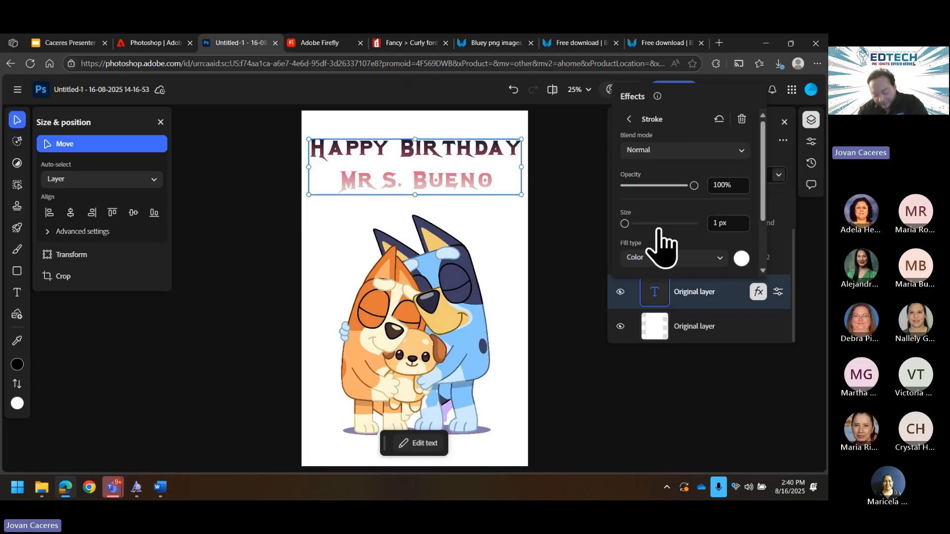
{"action": "key", "text": "Escape"}
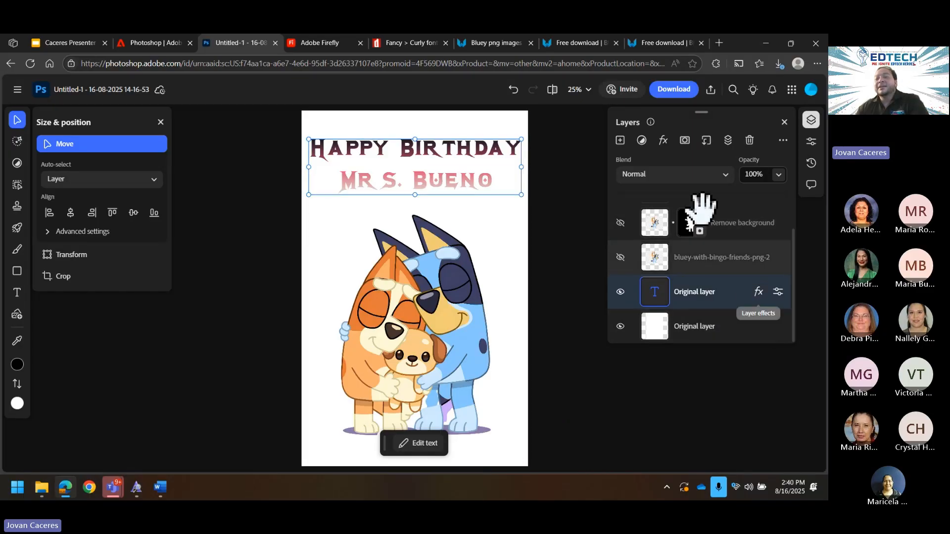
{"action": "left_click", "coordinate": [663, 142]}
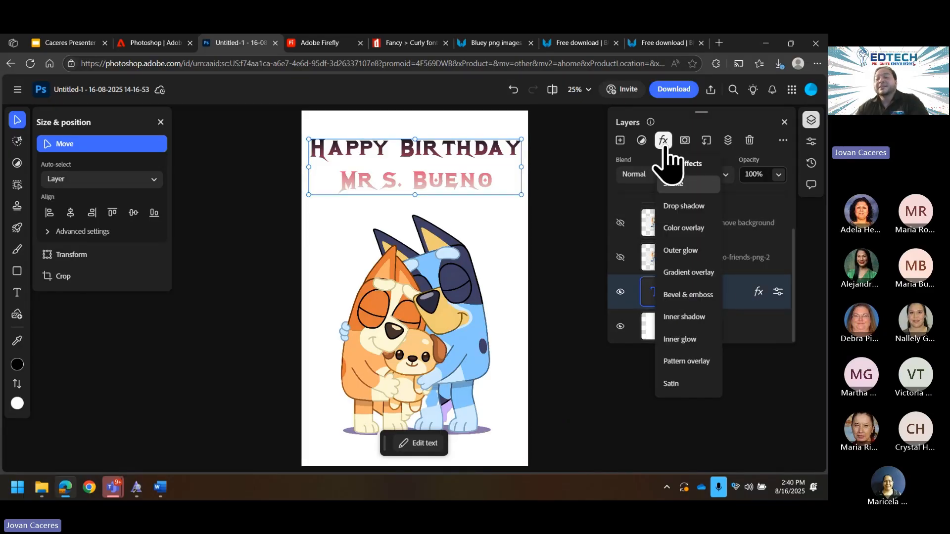
{"action": "left_click", "coordinate": [664, 143]}
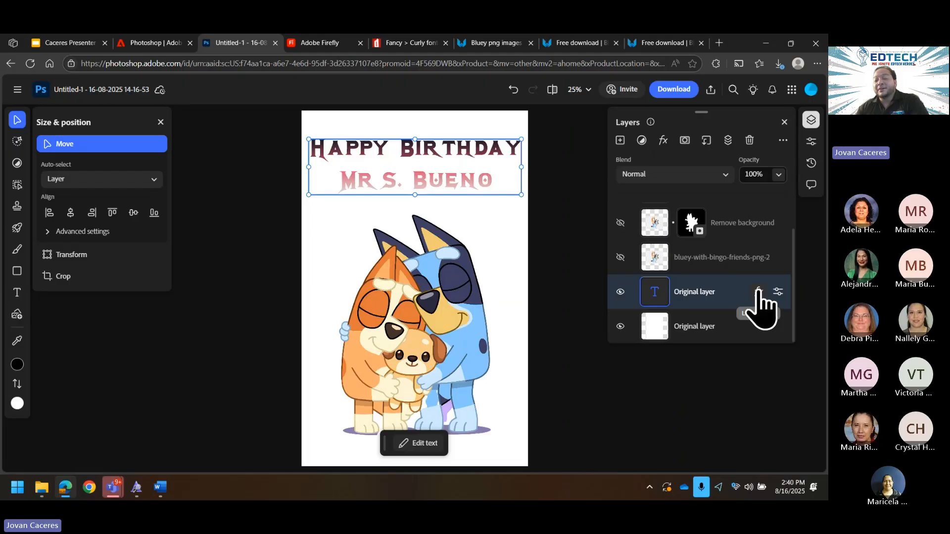
Step: Set the heading's stroke to a 122 px white colour fill
{"action": "left_click", "coordinate": [758, 291]}
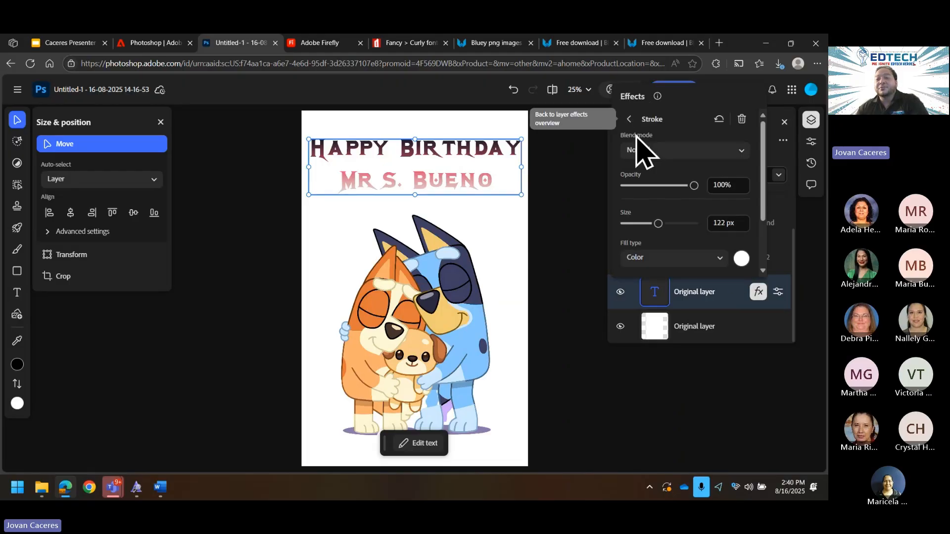
{"action": "left_click", "coordinate": [634, 121]}
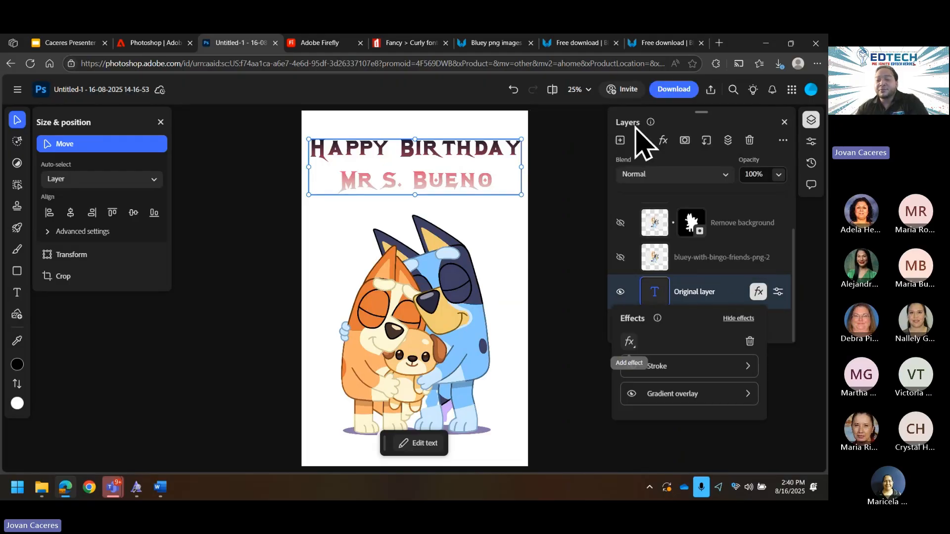
{"action": "left_click", "coordinate": [664, 141]}
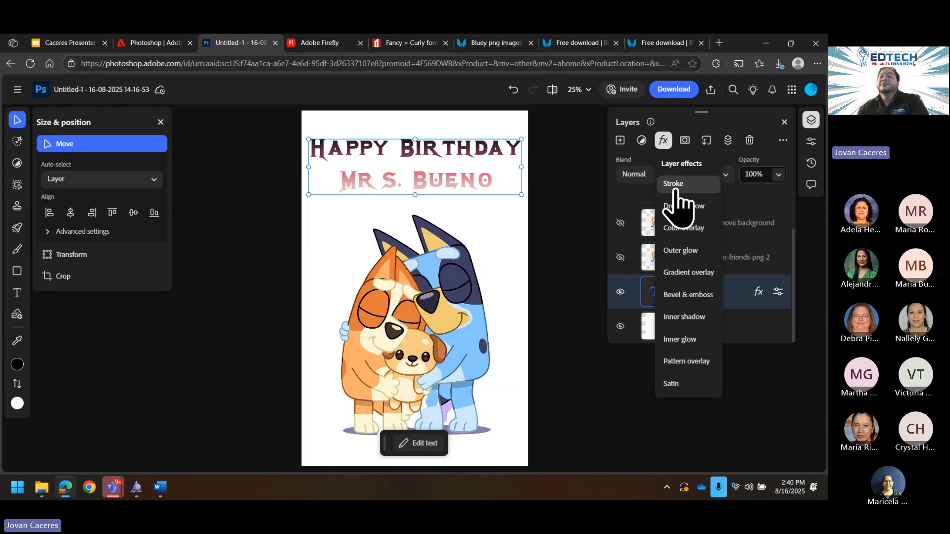
{"action": "left_click", "coordinate": [584, 183]}
{"action": "left_click", "coordinate": [759, 292]}
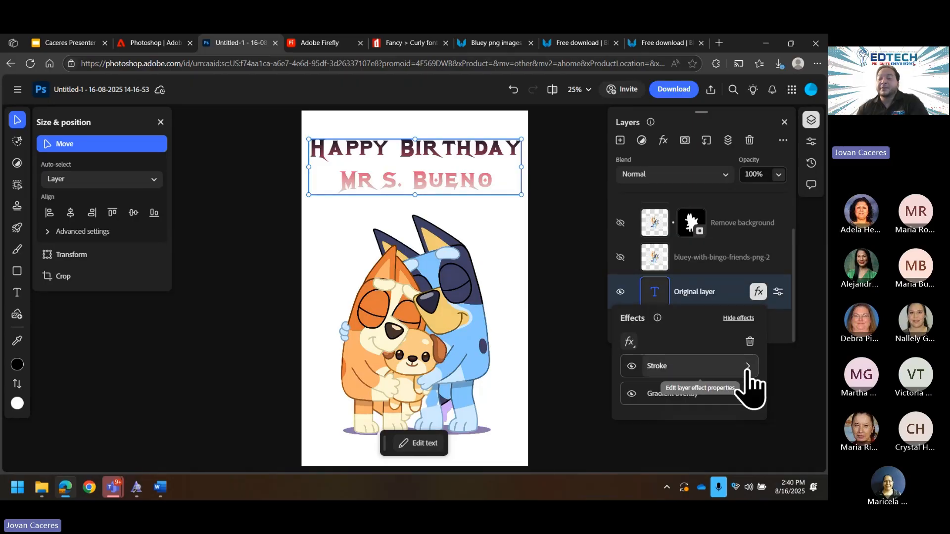
{"action": "left_click", "coordinate": [747, 367]}
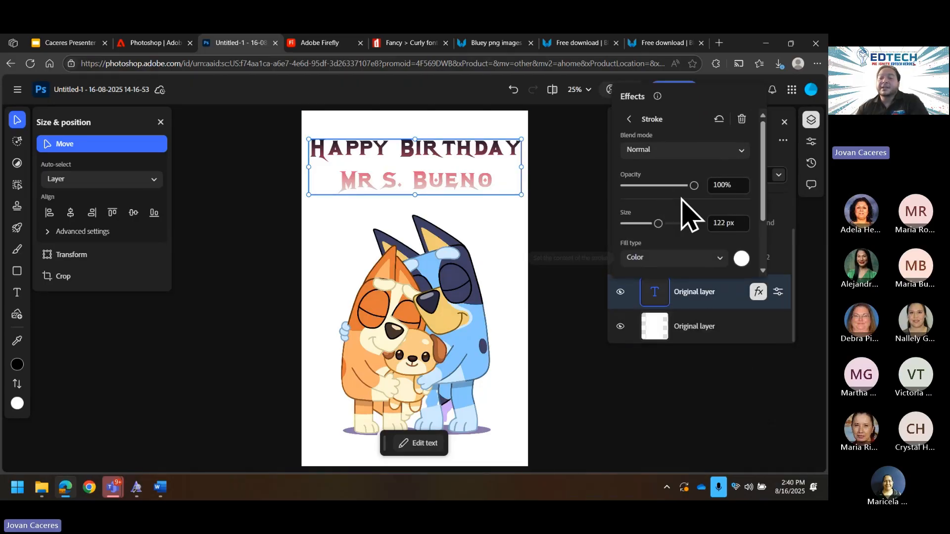
{"action": "left_click", "coordinate": [718, 223]}
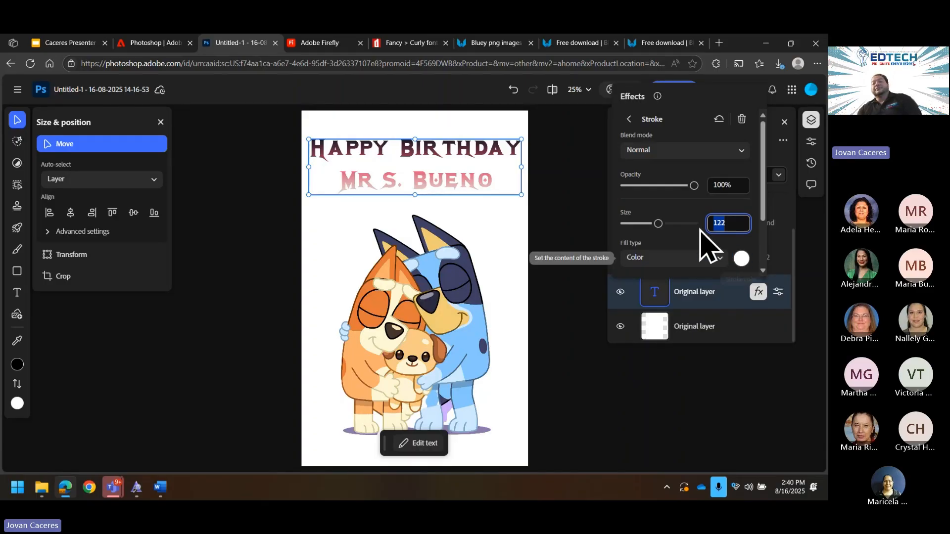
Step: Make the heading's stroke red (#FF1F1F) and change its size to 35 px
{"action": "left_click", "coordinate": [741, 258]}
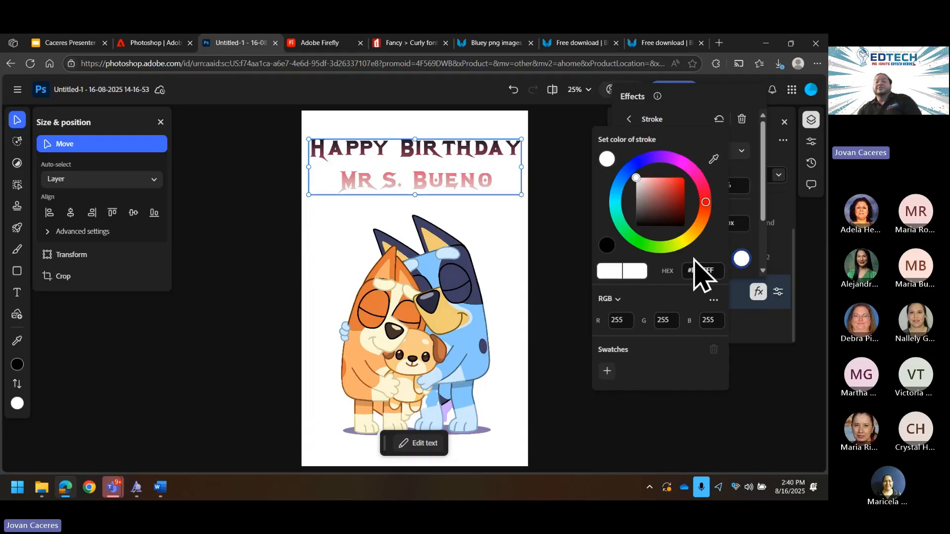
{"action": "left_click", "coordinate": [683, 181]}
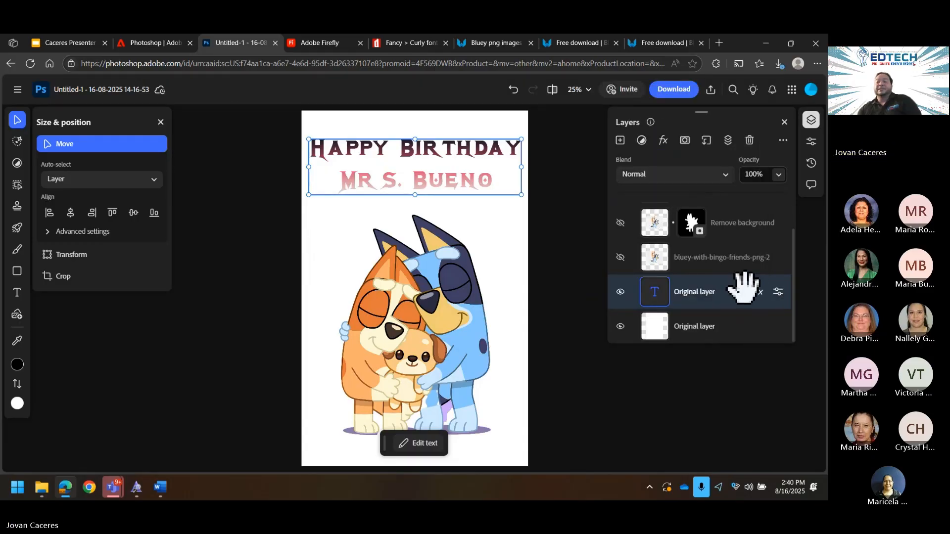
{"action": "left_click", "coordinate": [759, 292]}
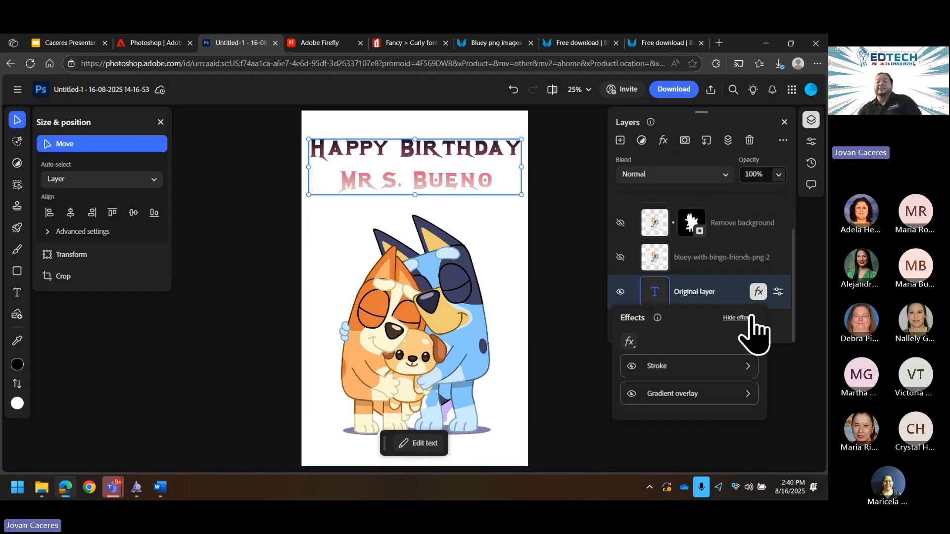
{"action": "left_click", "coordinate": [747, 366]}
{"action": "left_click", "coordinate": [742, 258]}
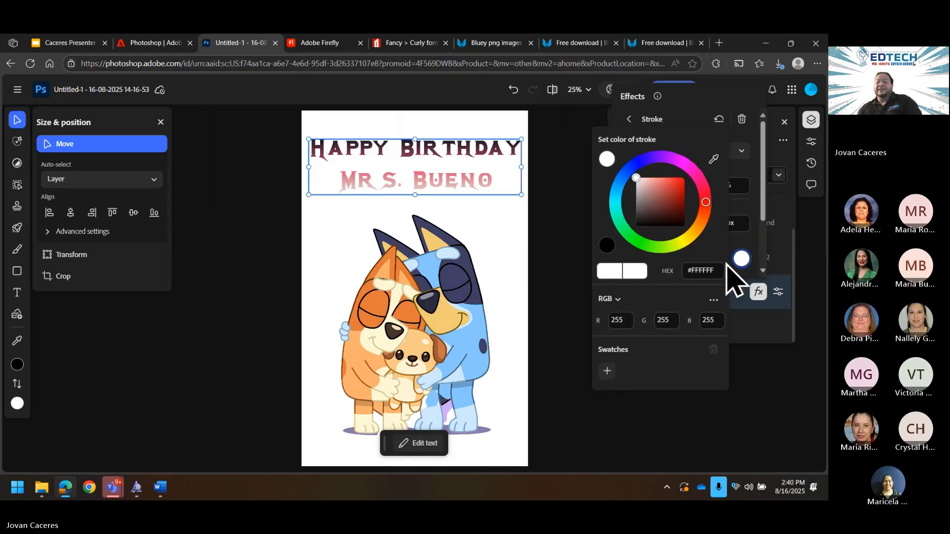
{"action": "left_click", "coordinate": [681, 183]}
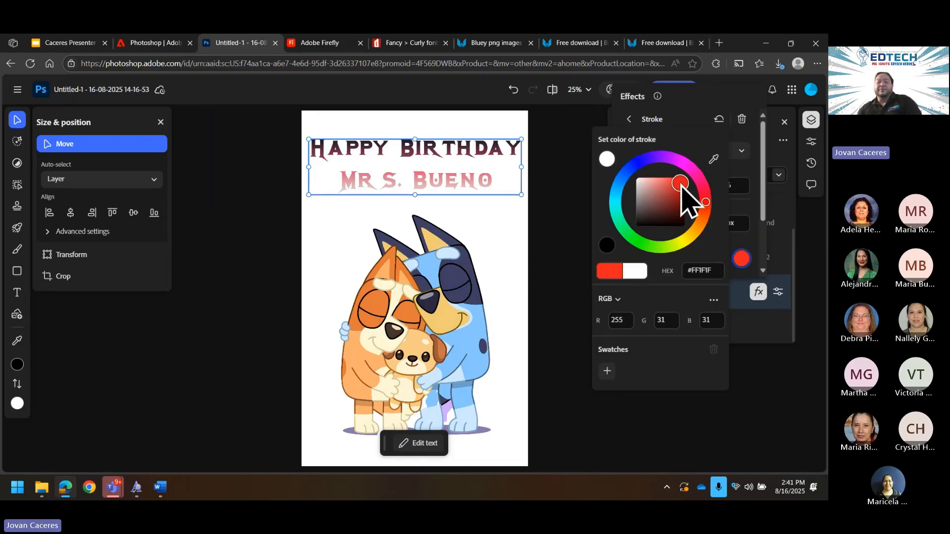
{"action": "left_click_drag", "start_coordinate": [682, 184], "coordinate": [685, 185]}
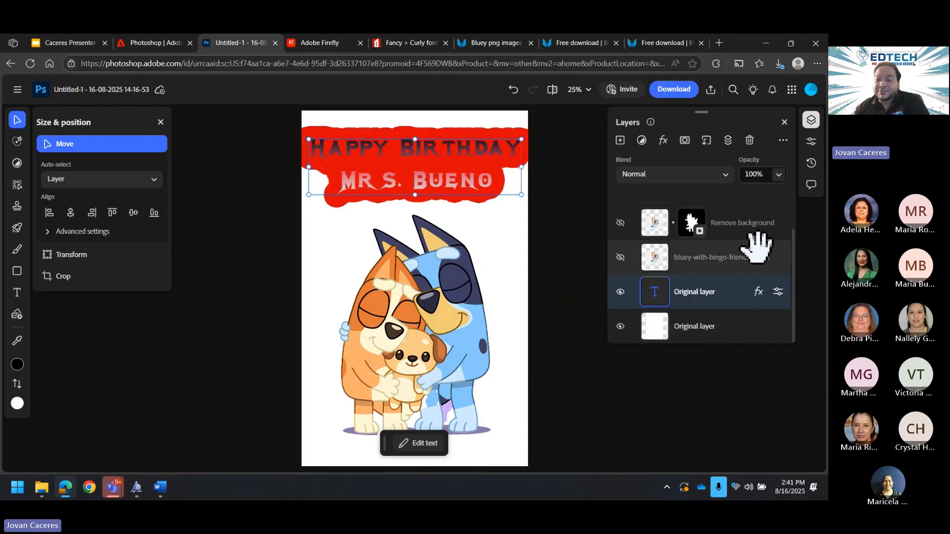
{"action": "left_click", "coordinate": [758, 291]}
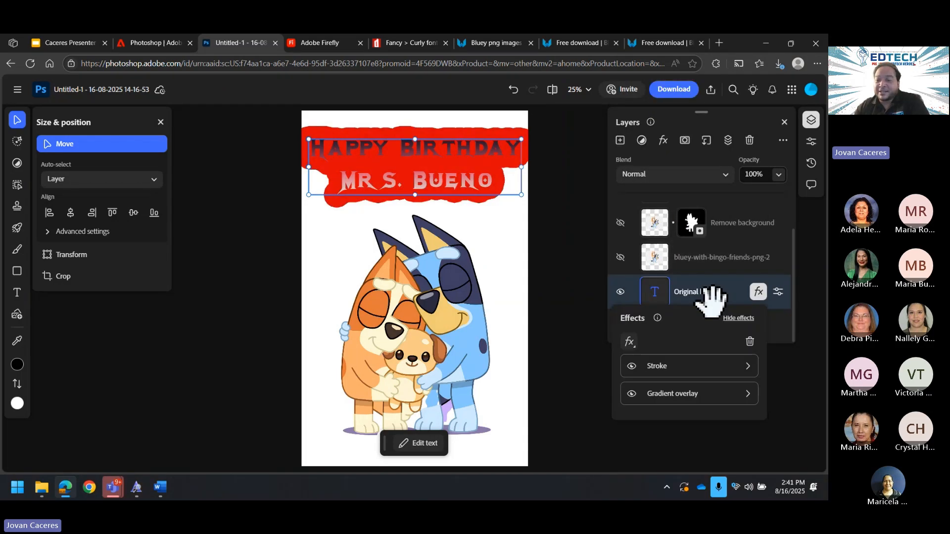
{"action": "left_click", "coordinate": [744, 378]}
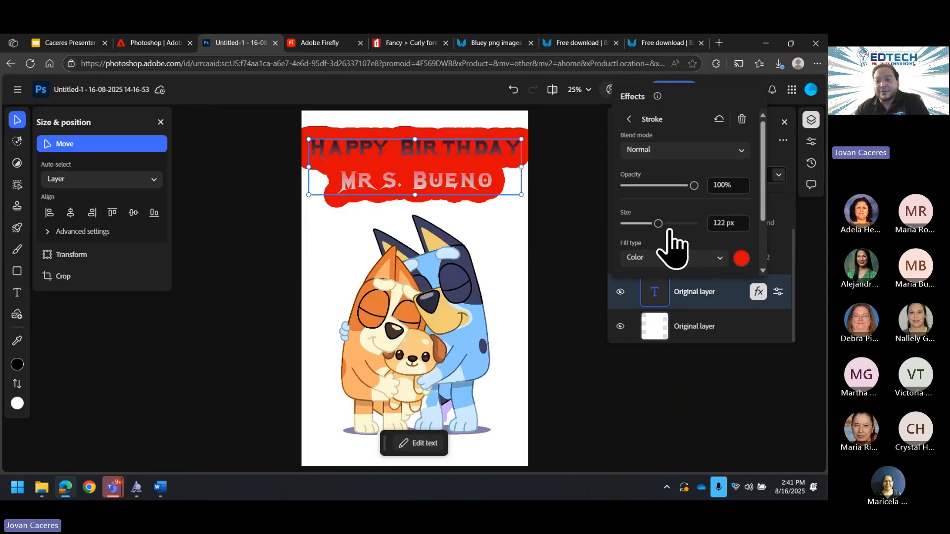
{"action": "left_click", "coordinate": [722, 223]}
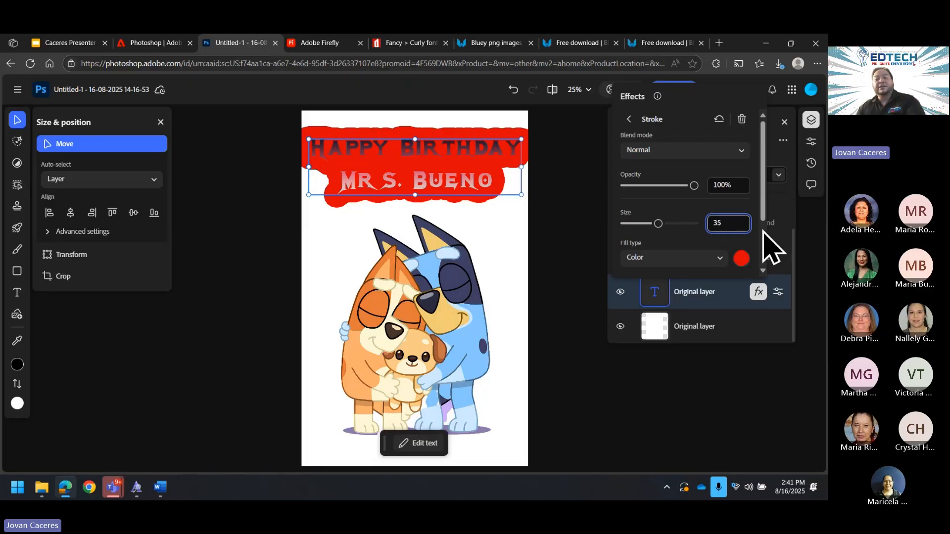
Step: Apply the 35 px stroke, then reduce it to 25 px and finally 15 px
{"action": "key", "text": "Return"}
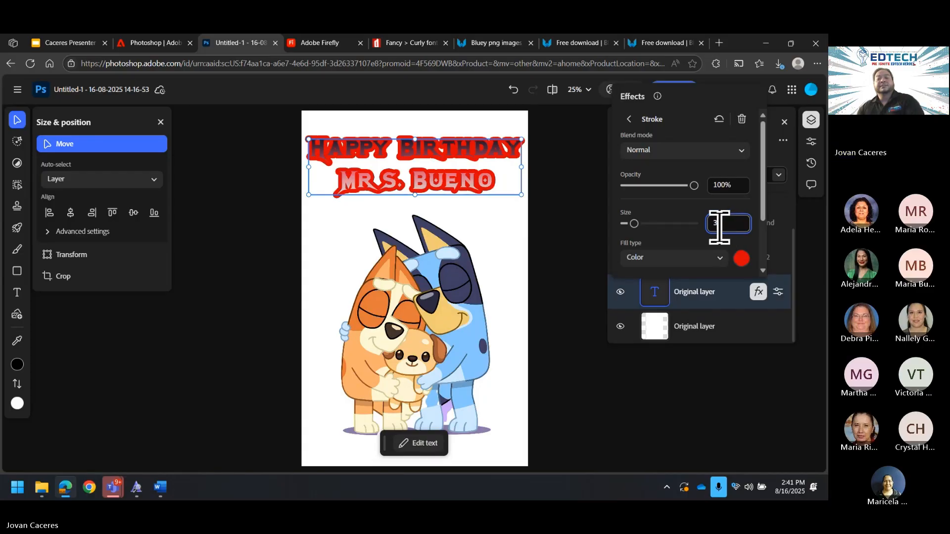
{"action": "left_click_drag", "start_coordinate": [718, 227], "coordinate": [734, 227]}
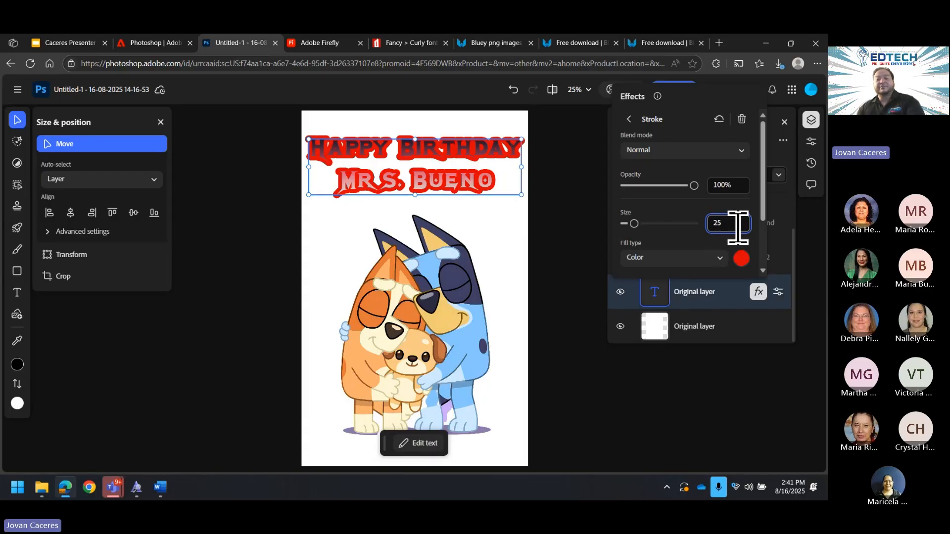
{"action": "type", "text": "25"}
{"action": "key", "text": "Return"}
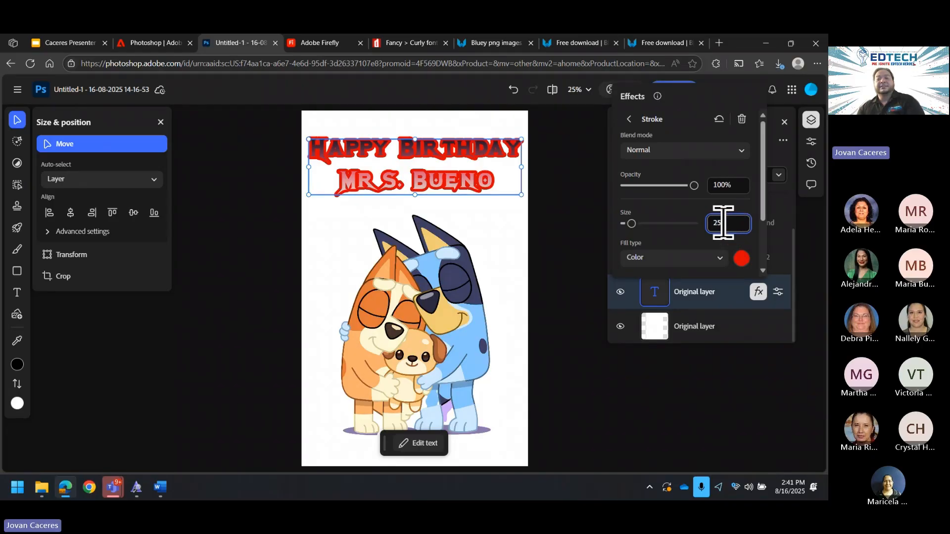
{"action": "double_click", "coordinate": [723, 223]}
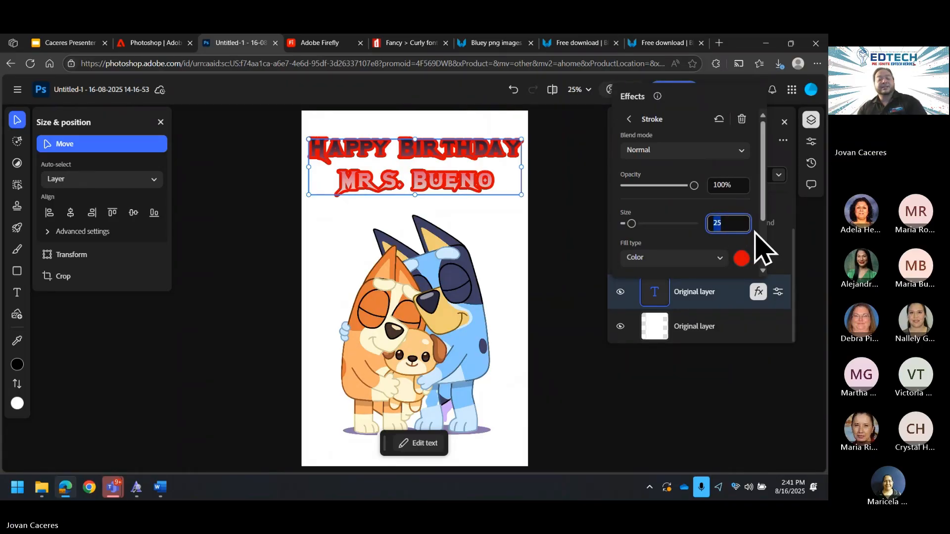
{"action": "type", "text": "15"}
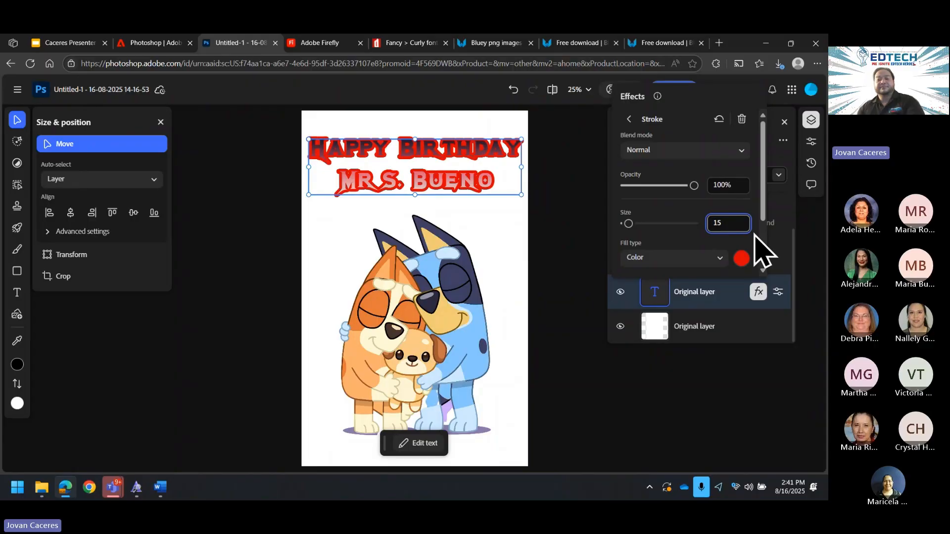
{"action": "key", "text": "Return"}
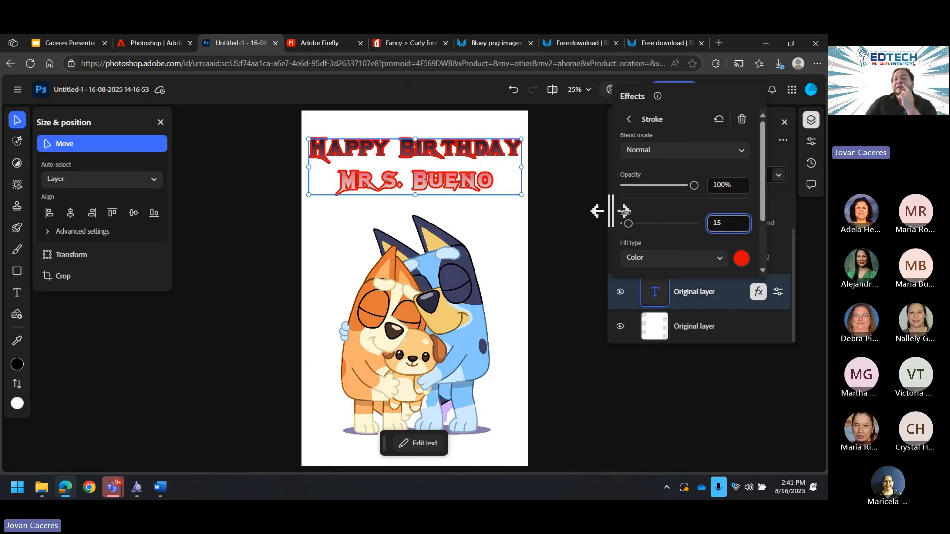
Step: Add a Bevel & emboss effect to the birthday title
{"action": "left_click", "coordinate": [629, 121]}
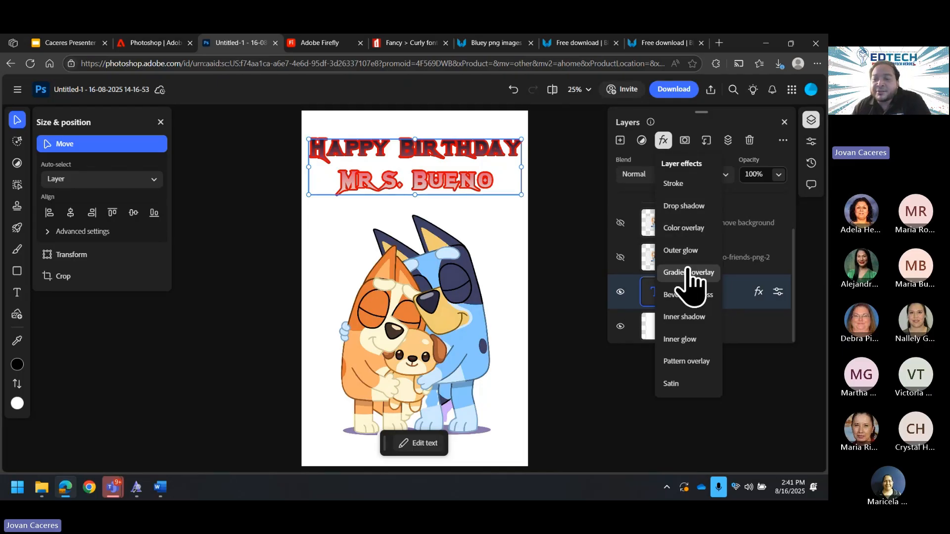
{"action": "left_click", "coordinate": [674, 296]}
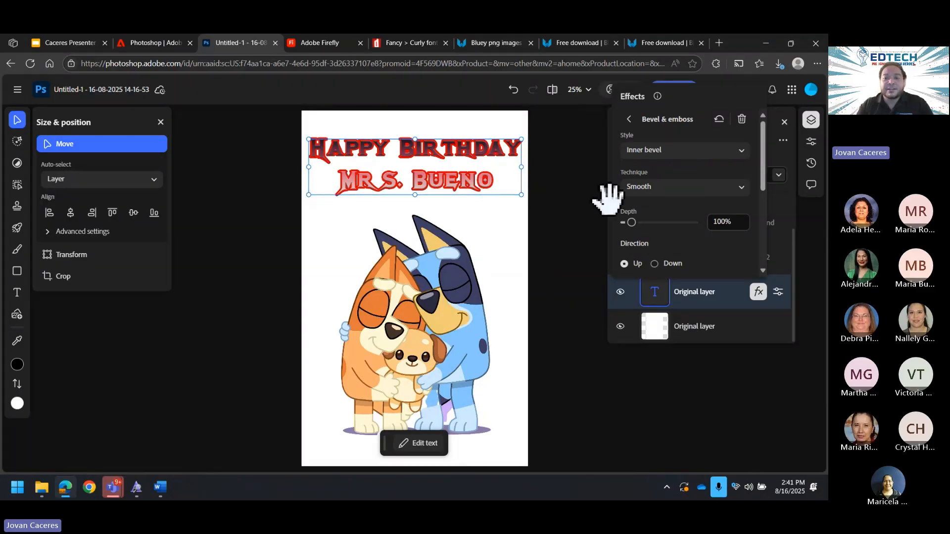
{"action": "key", "text": "ctrl+plus"}
{"action": "key", "text": "ctrl+plus"}
{"action": "key", "text": "ctrl+plus"}
{"action": "scroll", "coordinate": [472, 232], "scroll_direction": "up", "scroll_amount": 8}
{"action": "scroll", "coordinate": [474, 233], "scroll_direction": "down", "scroll_amount": 3}
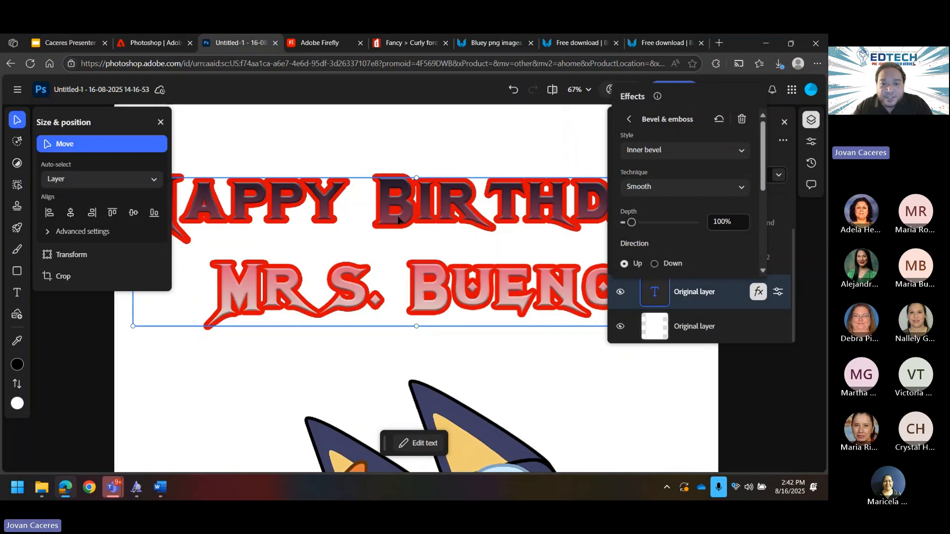
{"action": "left_click", "coordinate": [414, 208]}
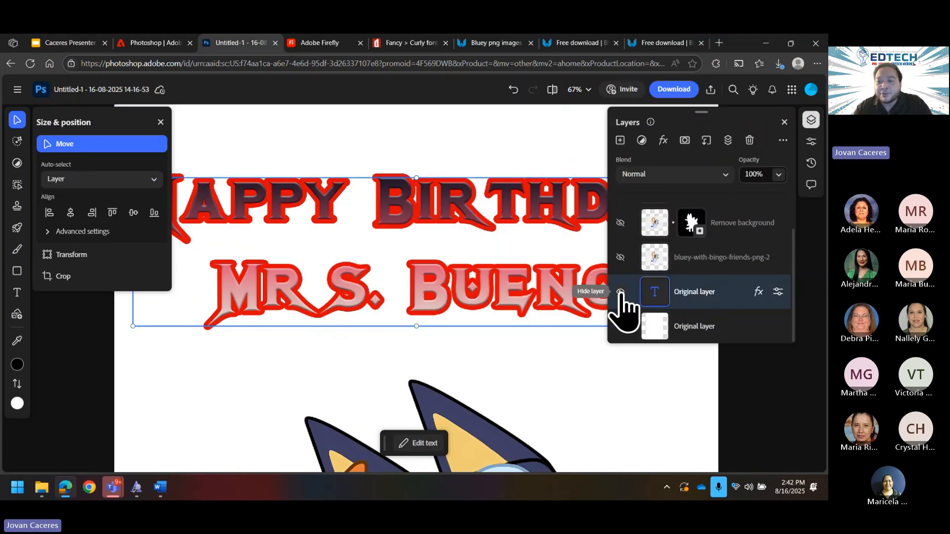
{"action": "left_click", "coordinate": [758, 292]}
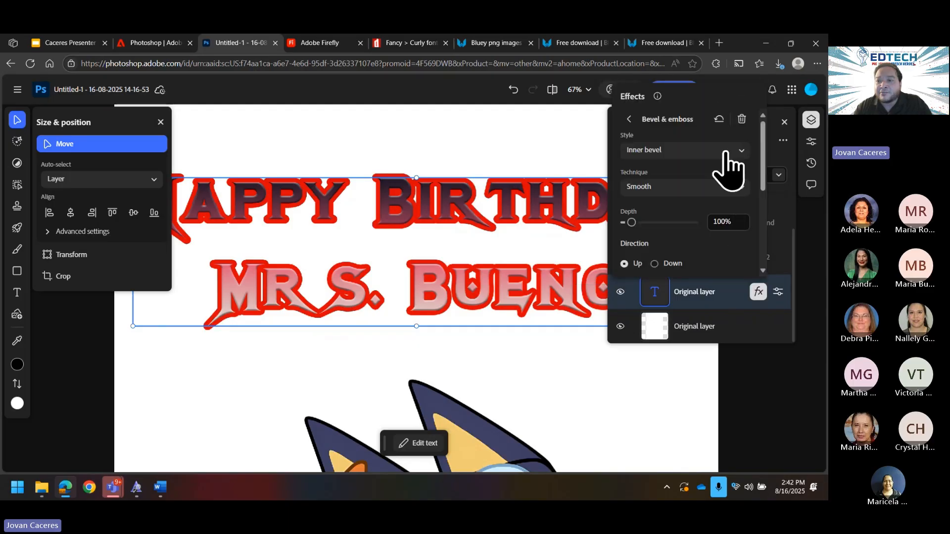
{"action": "left_click", "coordinate": [629, 119]}
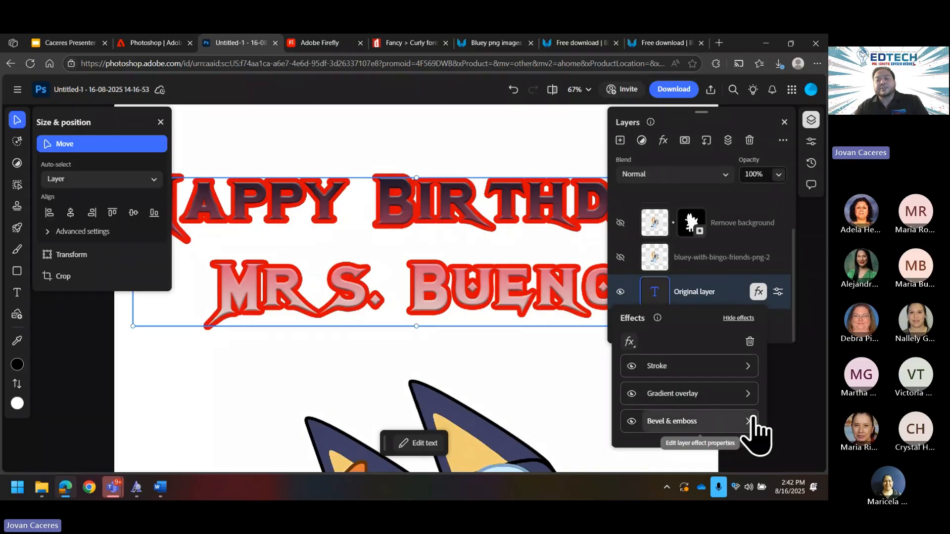
Step: Set the bevel style to Outer bevel with a size of 15
{"action": "left_click", "coordinate": [739, 425]}
{"action": "left_click", "coordinate": [729, 373]}
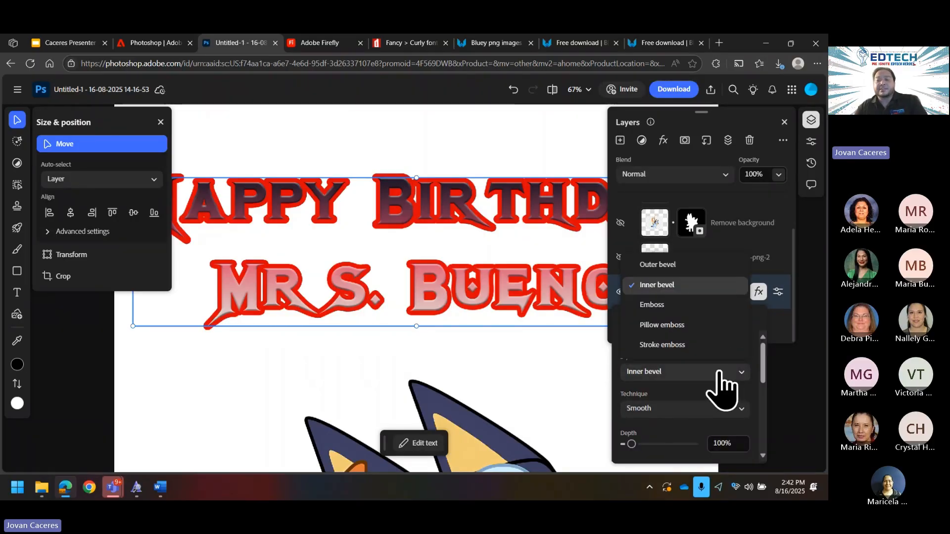
{"action": "left_click", "coordinate": [681, 270]}
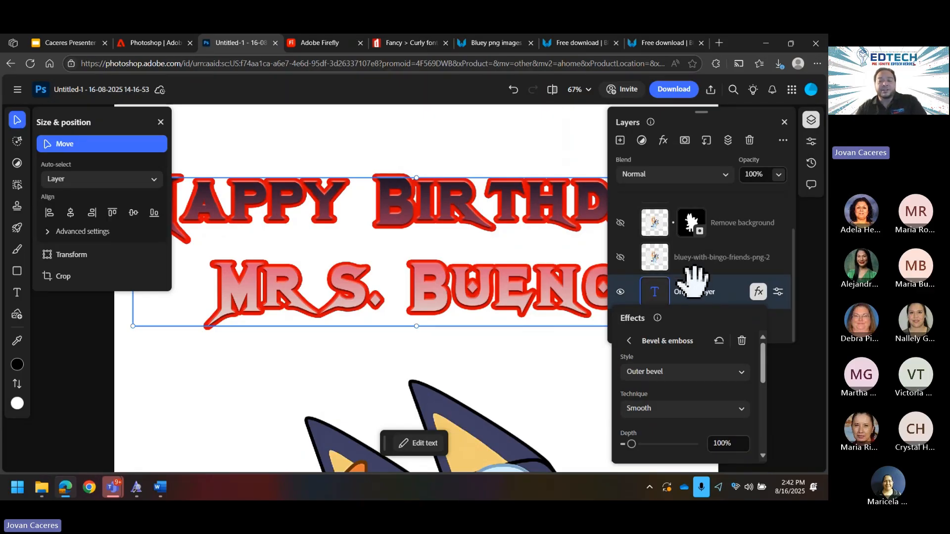
{"action": "scroll", "coordinate": [738, 401], "scroll_direction": "down", "scroll_amount": 2}
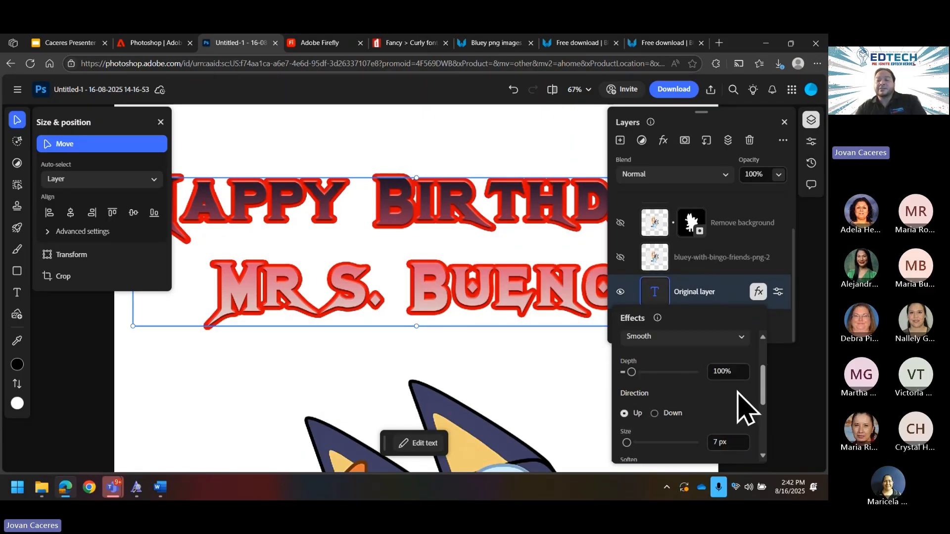
{"action": "scroll", "coordinate": [725, 391], "scroll_direction": "down", "scroll_amount": 2}
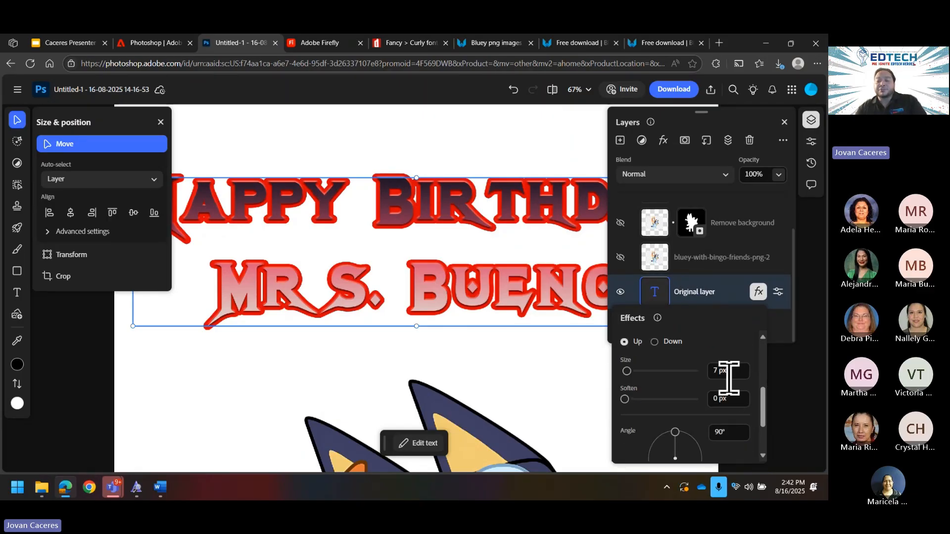
{"action": "left_click", "coordinate": [734, 375]}
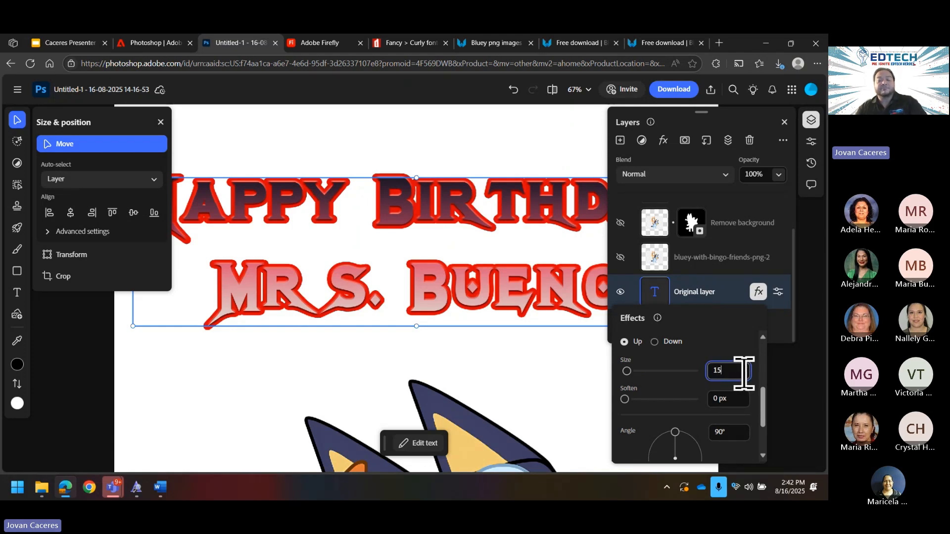
{"action": "key", "text": "Return"}
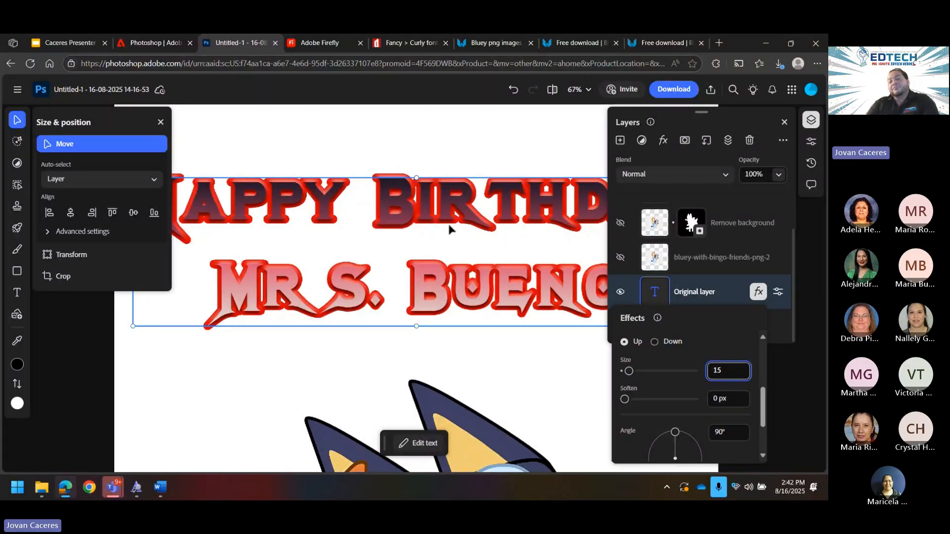
Step: Close the Layers panel and view the whole card with the bevelled title
{"action": "left_click", "coordinate": [785, 122]}
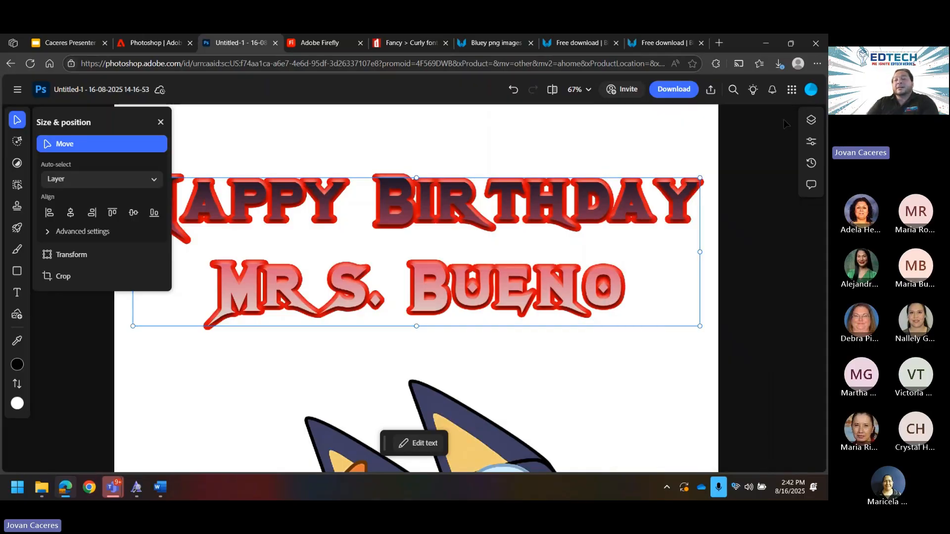
{"action": "scroll", "coordinate": [687, 295], "scroll_direction": "down", "scroll_amount": 1}
{"action": "scroll", "coordinate": [691, 300], "scroll_direction": "up", "scroll_amount": 1}
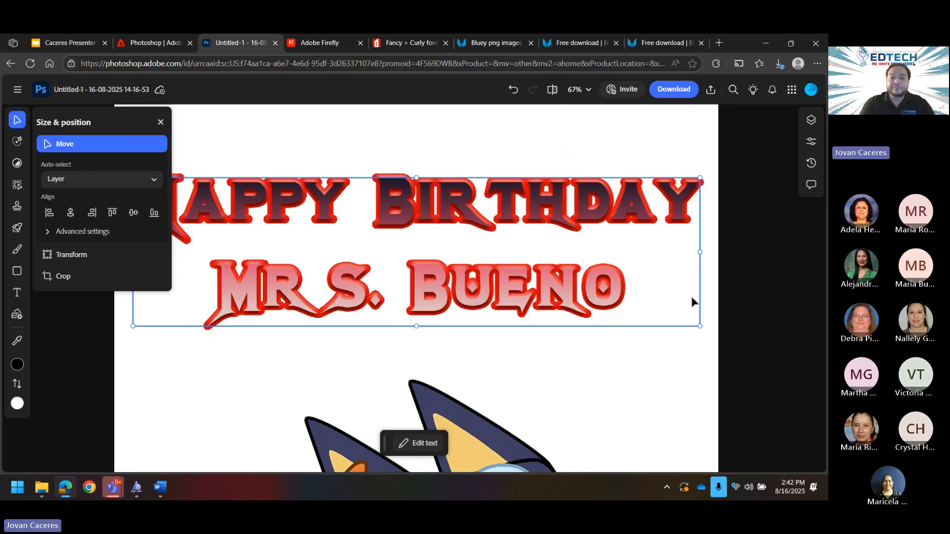
{"action": "key", "text": "ctrl+minus"}
{"action": "key", "text": "ctrl+minus"}
{"action": "key", "text": "ctrl+minus"}
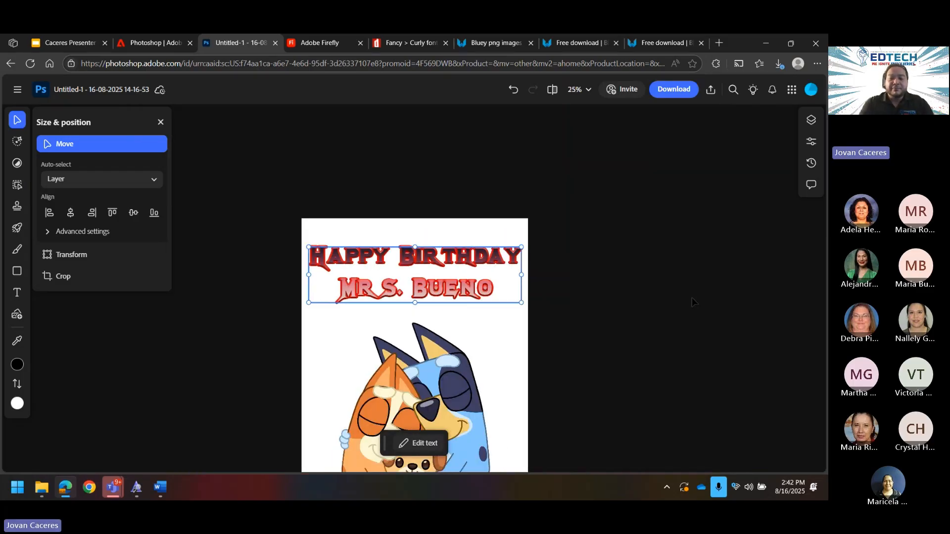
{"action": "key", "text": "ctrl+minus"}
{"action": "key", "text": "ctrl+minus"}
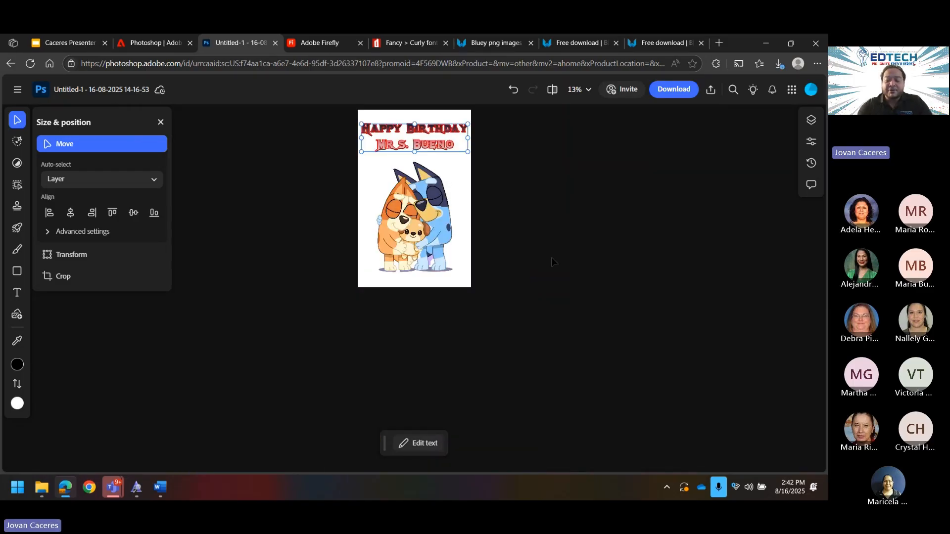
{"action": "key", "text": "ctrl+plus"}
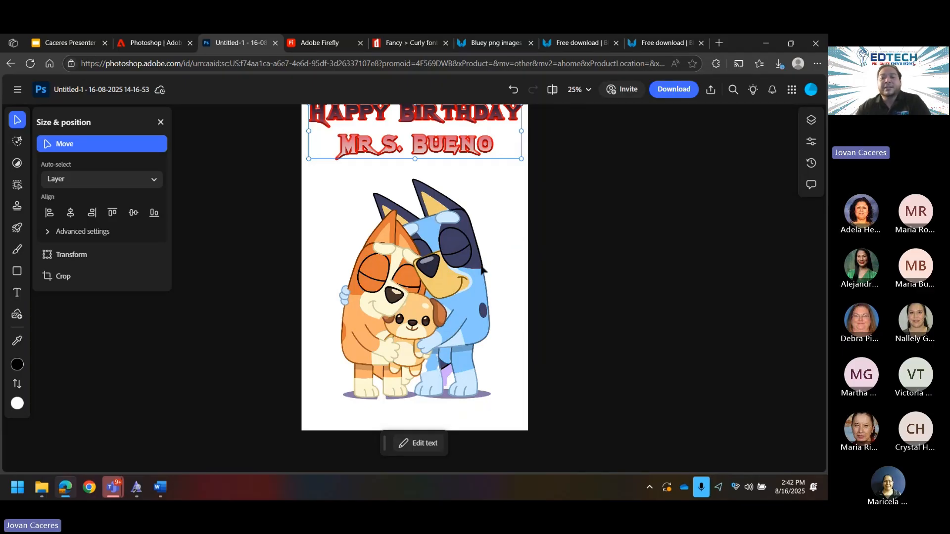
{"action": "scroll", "coordinate": [574, 296], "scroll_direction": "up", "scroll_amount": 3}
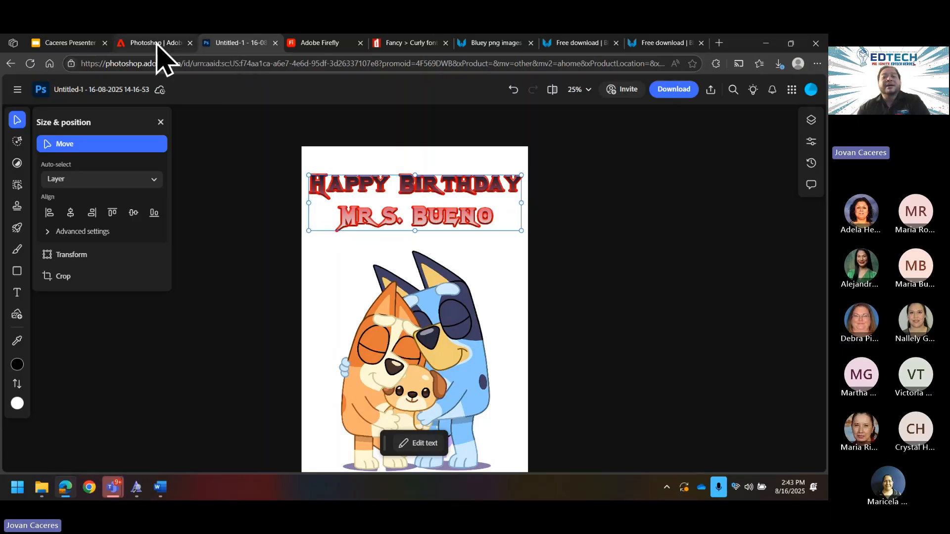
Step: In Firefly, replace the prompt with 'Rock and roll stage' and generate new images
{"action": "left_click", "coordinate": [165, 45]}
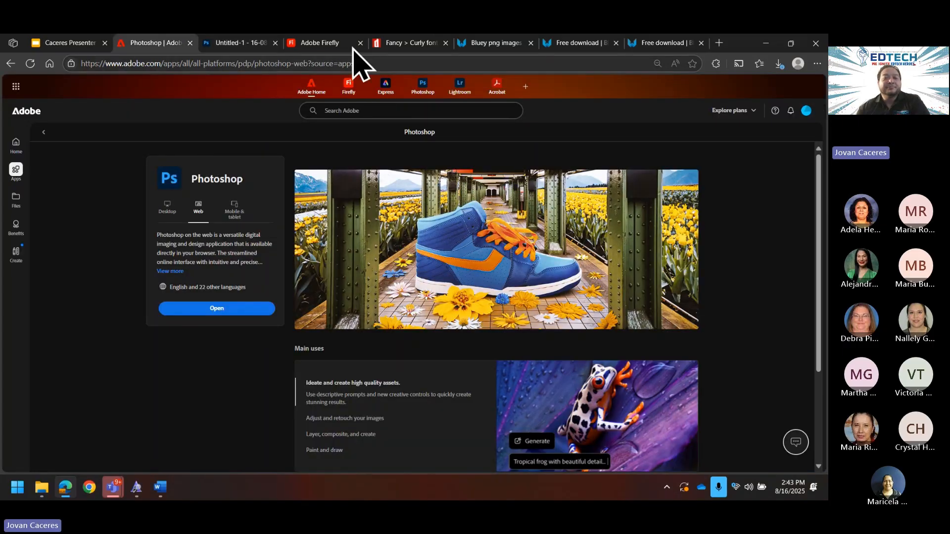
{"action": "left_click", "coordinate": [335, 43]}
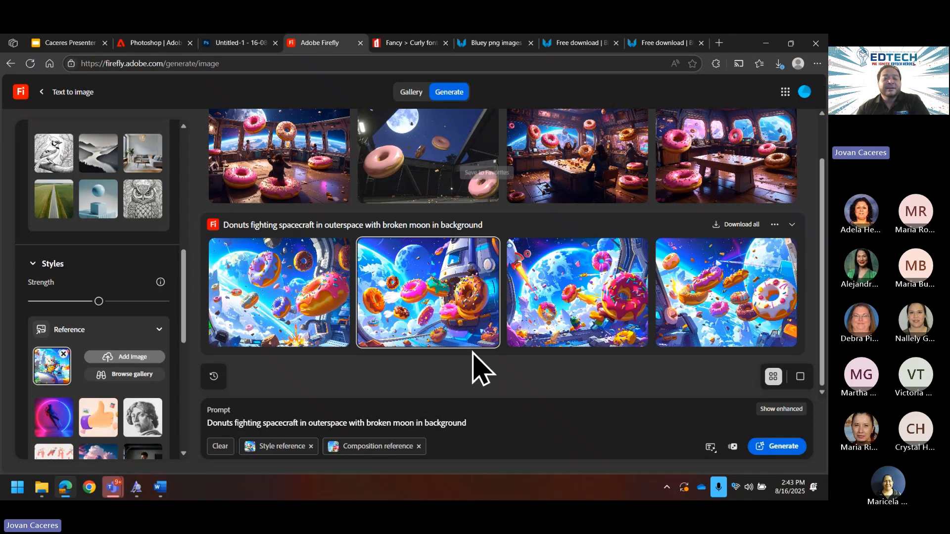
{"action": "left_click_drag", "start_coordinate": [472, 423], "coordinate": [207, 435]}
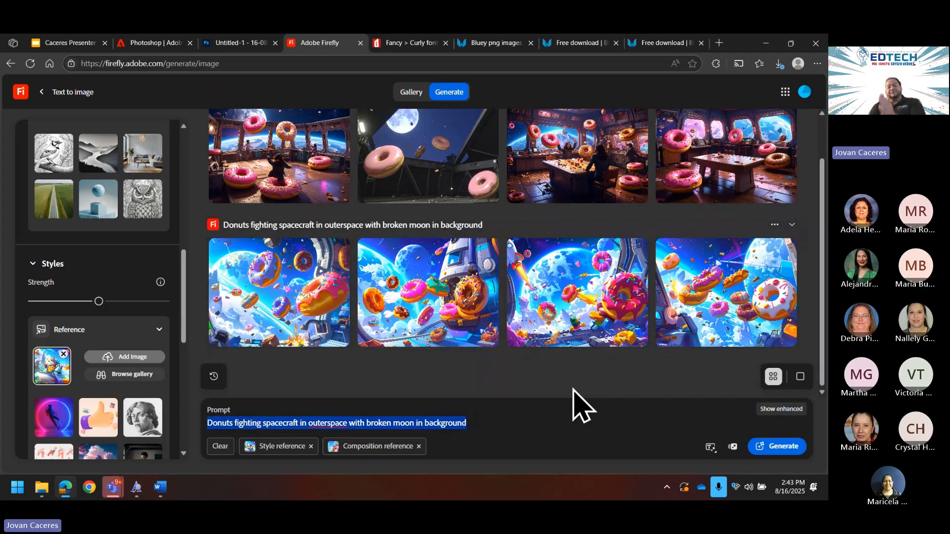
{"action": "type", "text": "Ro"}
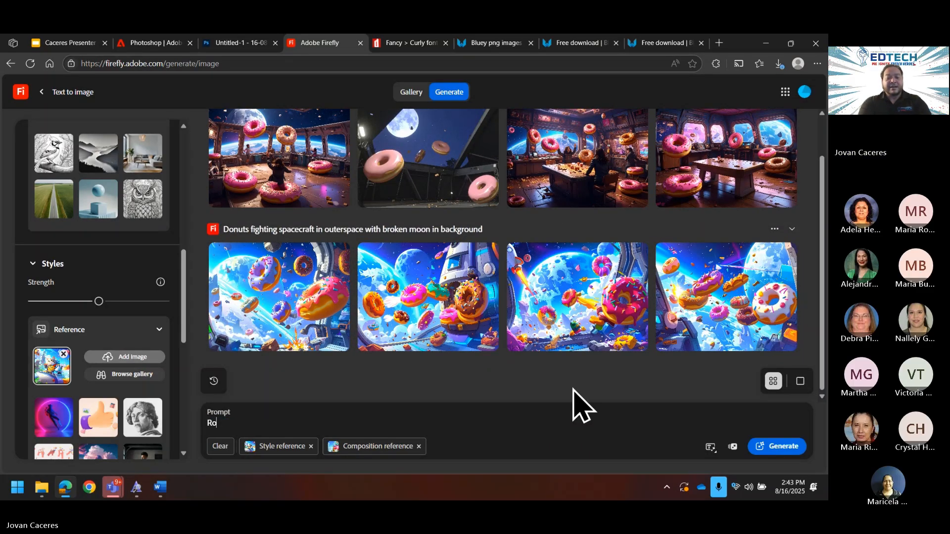
{"action": "type", "text": "ck and roll f"}
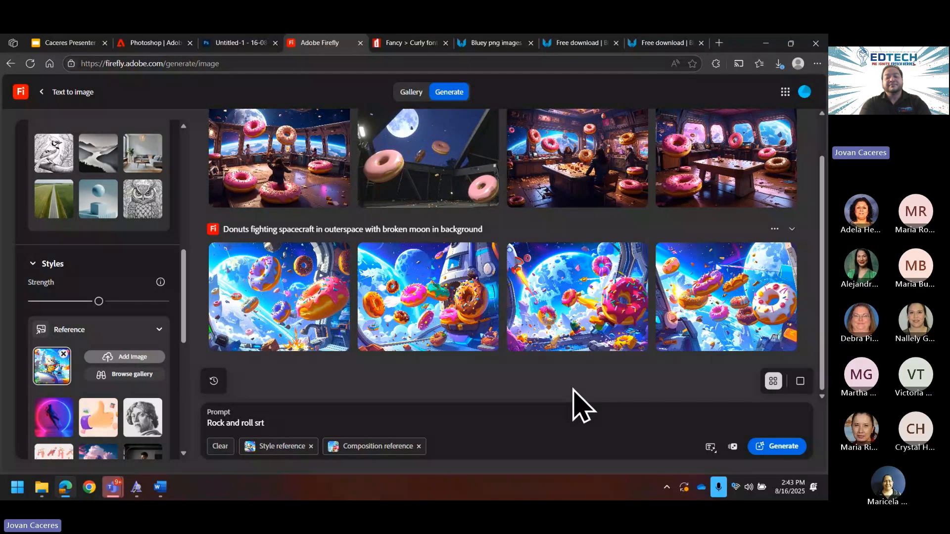
{"action": "key", "text": "BackSpace"}
{"action": "key", "text": "BackSpace"}
{"action": "type", "text": "t"}
{"action": "key", "text": "Return"}
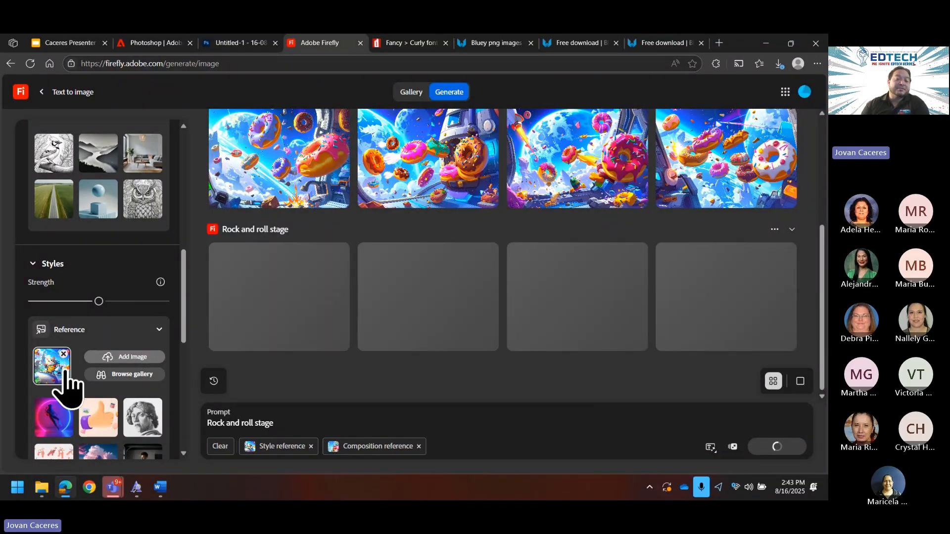
{"action": "scroll", "coordinate": [74, 357], "scroll_direction": "up", "scroll_amount": 5}
{"action": "scroll", "coordinate": [68, 386], "scroll_direction": "down", "scroll_amount": 5}
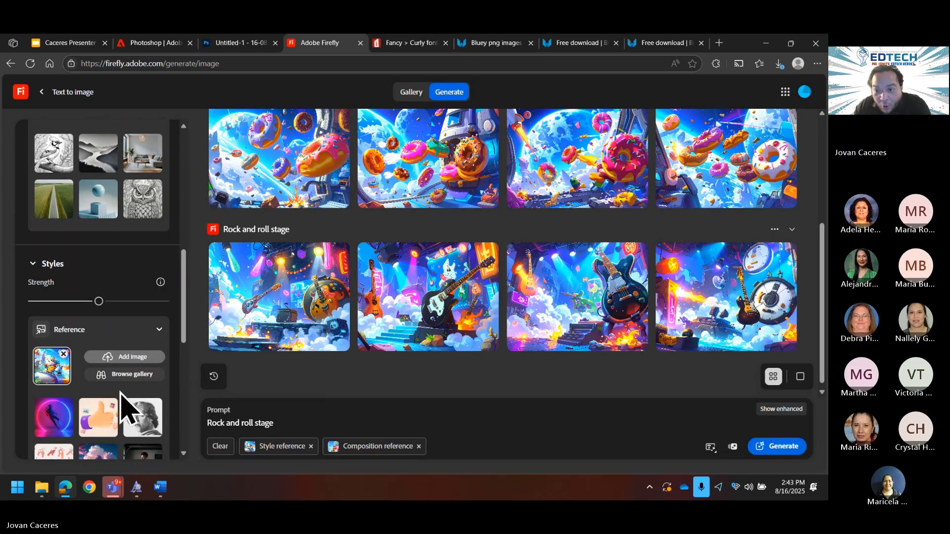
{"action": "mouse_move", "coordinate": [584, 322]}
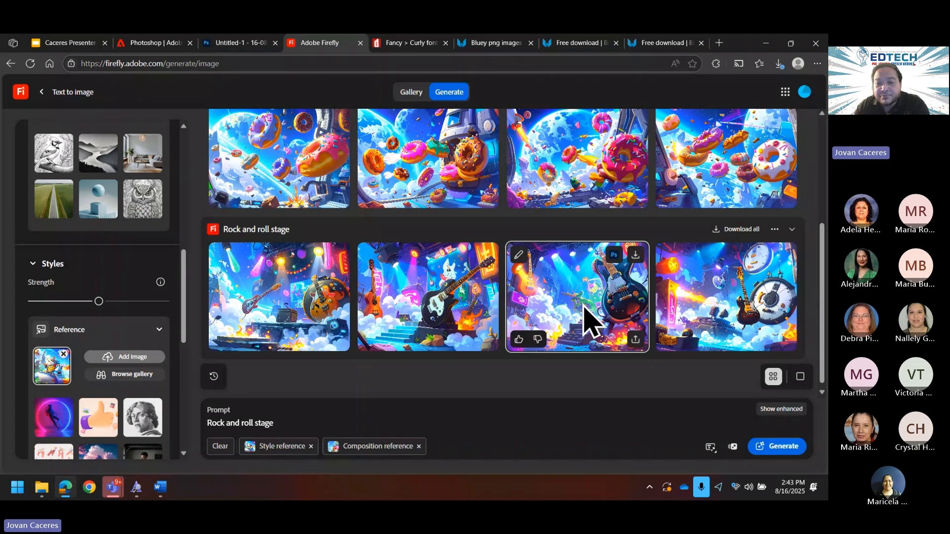
Step: Save the third Rock and roll stage image as a JPG and return to the birthday card
{"action": "left_click", "coordinate": [635, 254]}
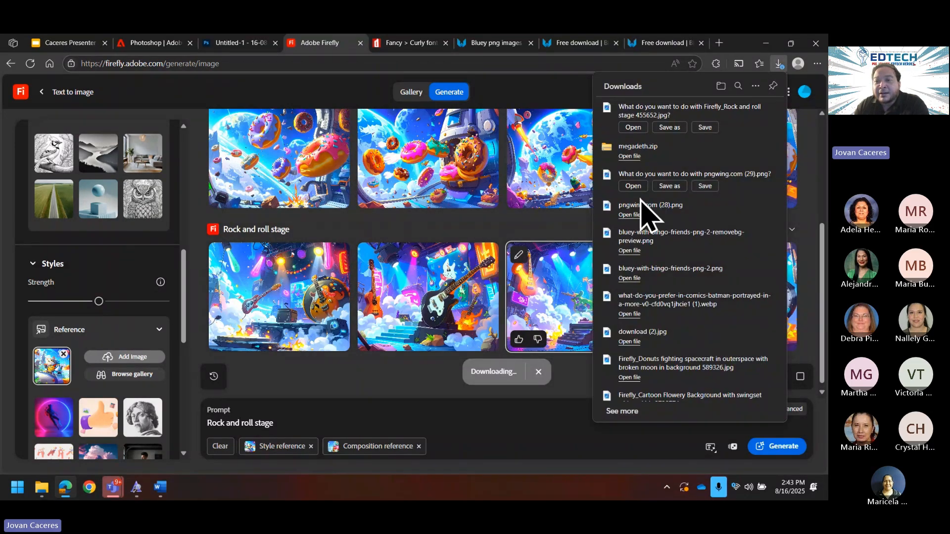
{"action": "left_click", "coordinate": [706, 128]}
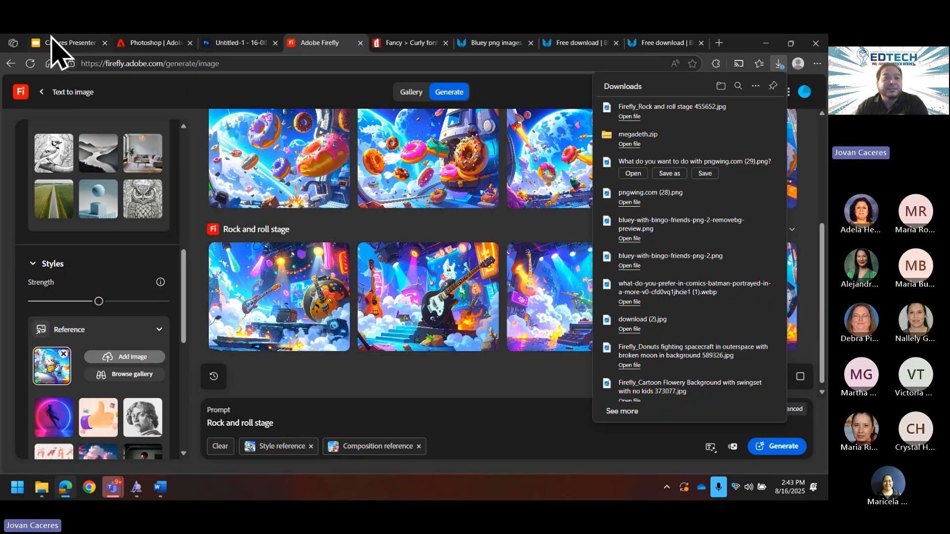
{"action": "left_click", "coordinate": [224, 48]}
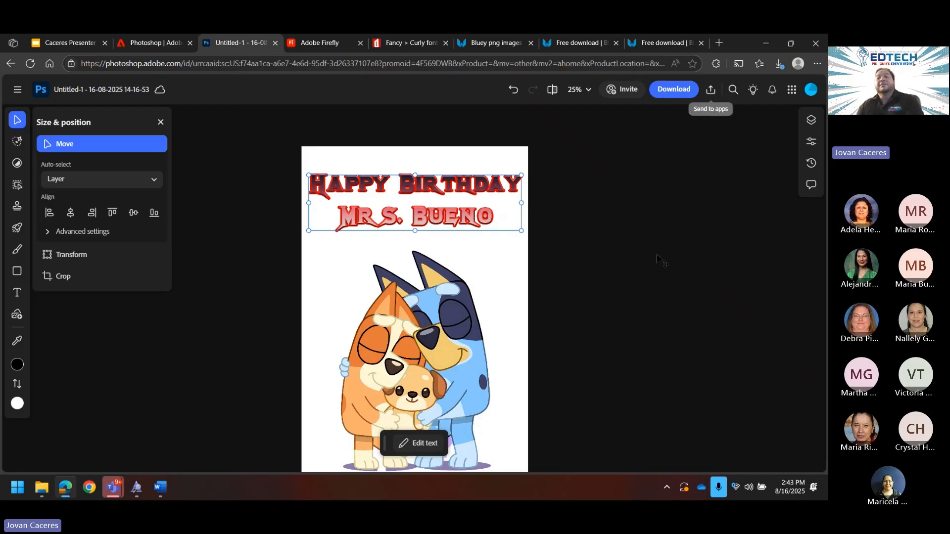
{"action": "left_click", "coordinate": [328, 45]}
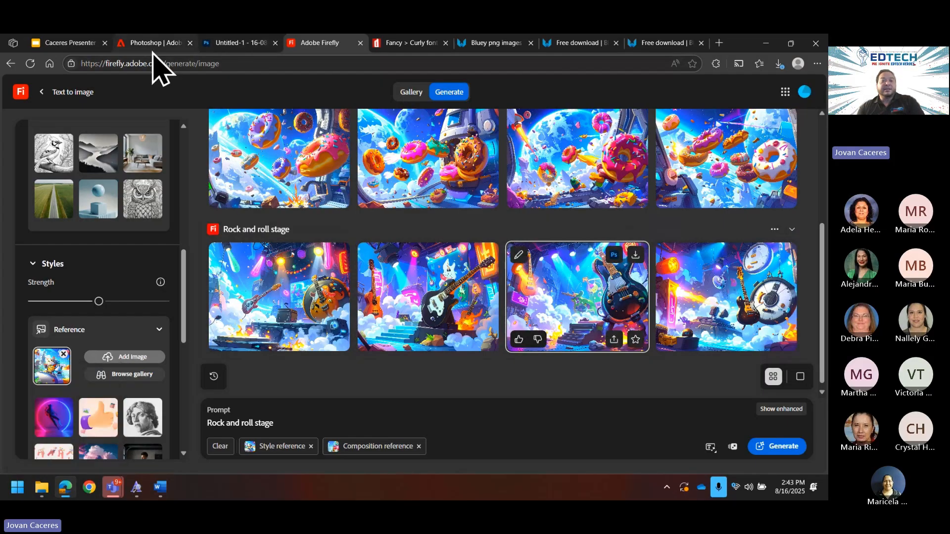
{"action": "left_click", "coordinate": [158, 43]}
{"action": "left_click", "coordinate": [237, 43]}
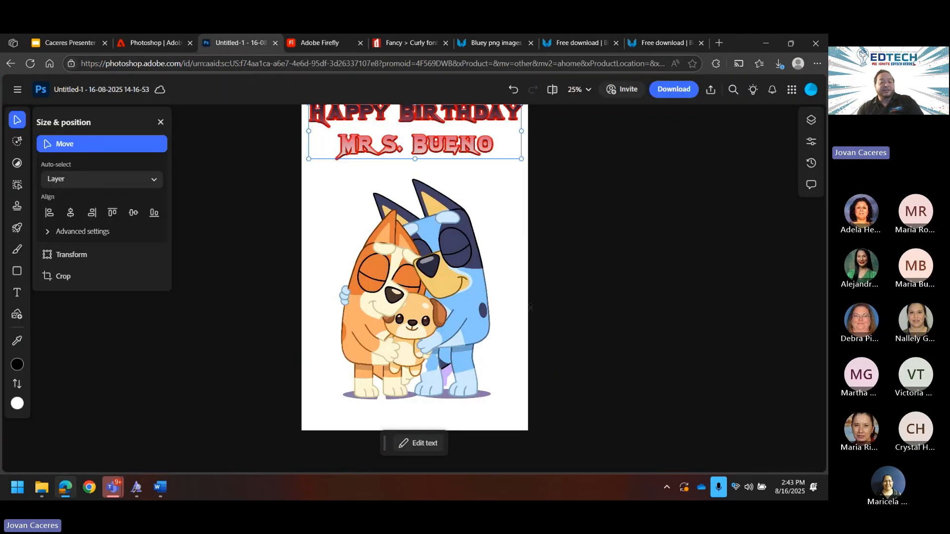
{"action": "left_click", "coordinate": [58, 494]}
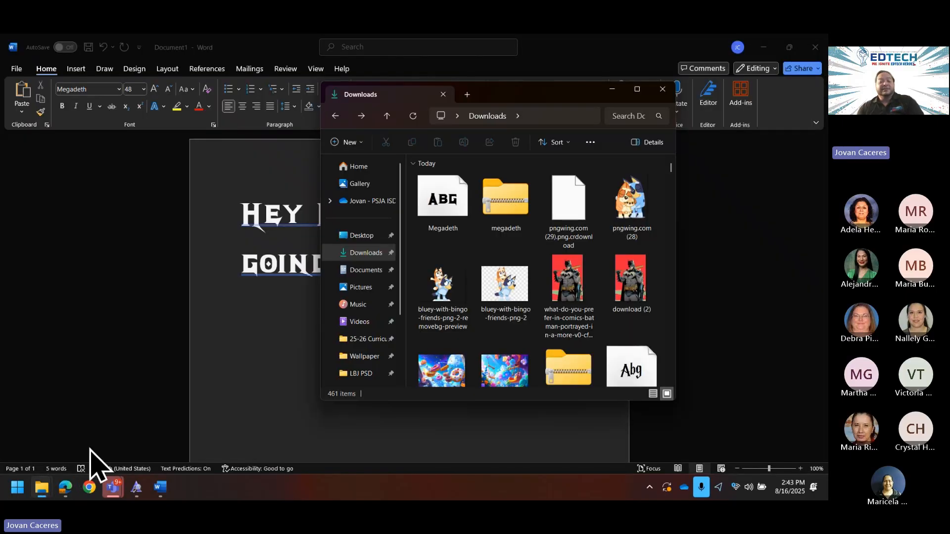
Step: Bring up the Downloads folder and drag the Firefly stage image onto the card
{"action": "left_click", "coordinate": [67, 489]}
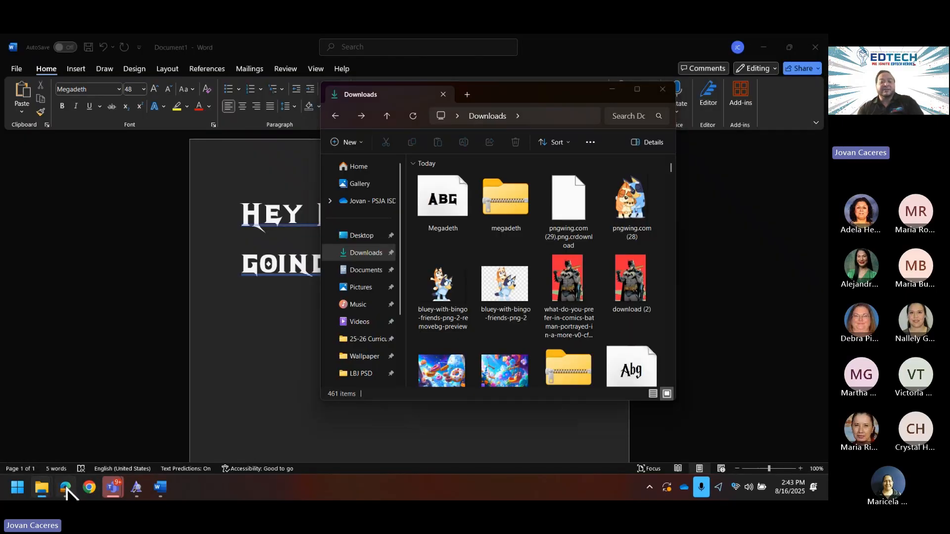
{"action": "mouse_move", "coordinate": [40, 489]}
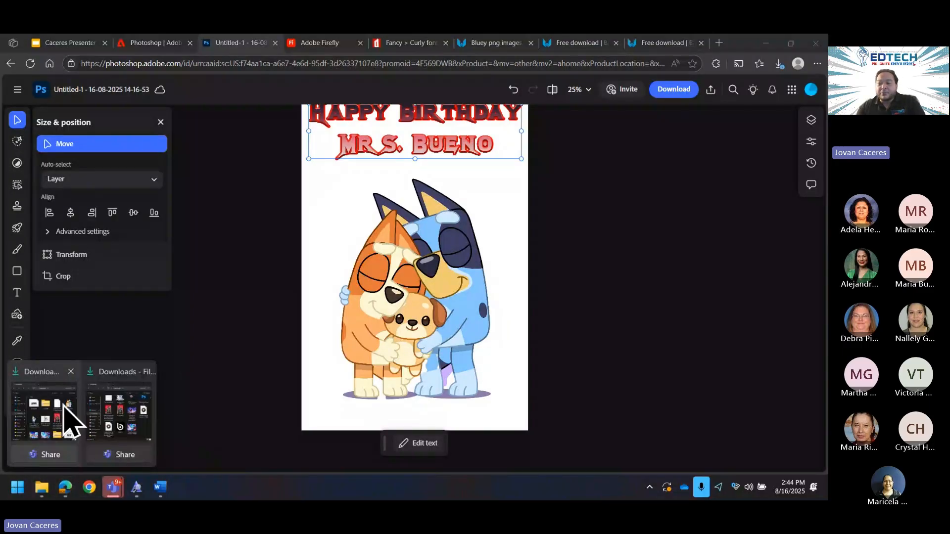
{"action": "left_click", "coordinate": [66, 420]}
{"action": "left_click_drag", "start_coordinate": [573, 349], "coordinate": [339, 297]}
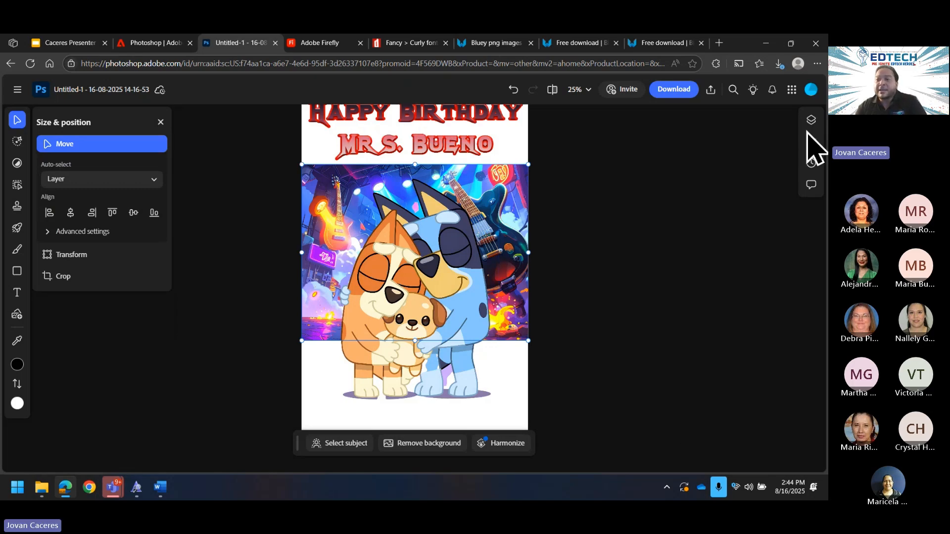
Step: Scale the stage image to 4605 x 3583 and position it over the whole card
{"action": "scroll", "coordinate": [570, 347], "scroll_direction": "up", "scroll_amount": 5}
{"action": "scroll", "coordinate": [570, 349], "scroll_direction": "down", "scroll_amount": 5}
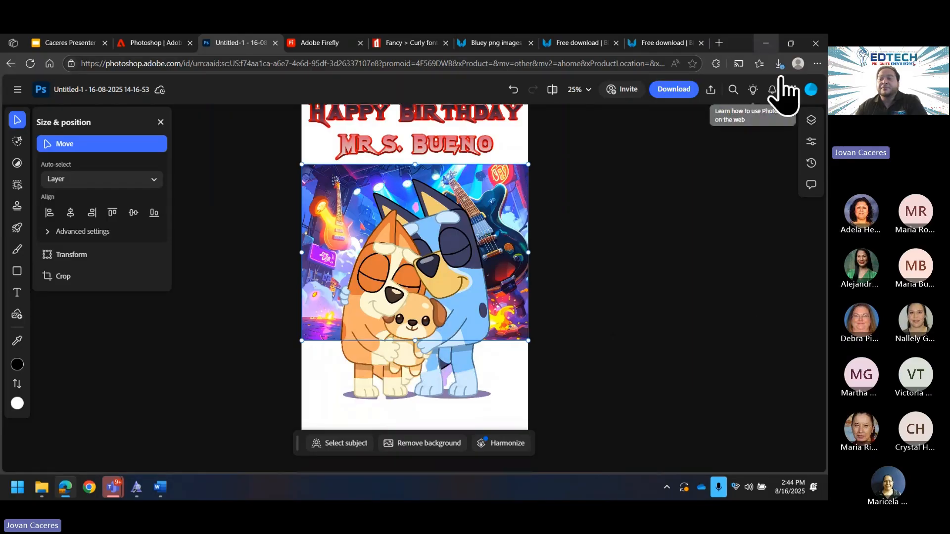
{"action": "left_click", "coordinate": [811, 120]}
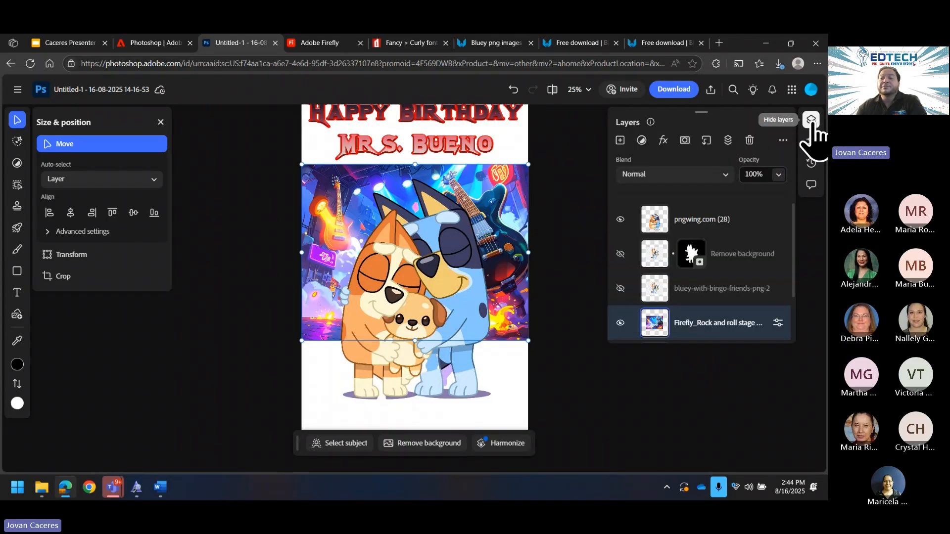
{"action": "left_click", "coordinate": [812, 120]}
{"action": "left_click", "coordinate": [811, 120]}
{"action": "left_click", "coordinate": [811, 120]}
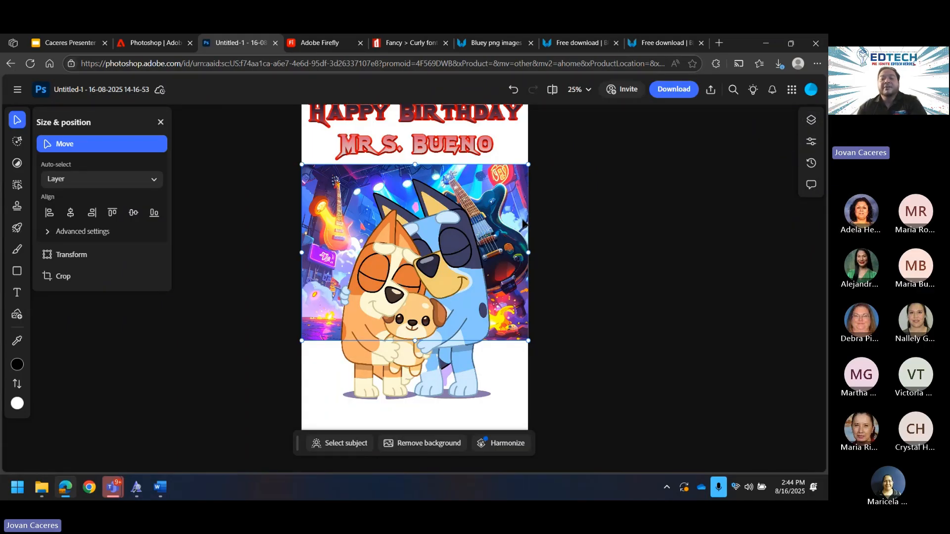
{"action": "scroll", "coordinate": [493, 253], "scroll_direction": "up", "scroll_amount": 2}
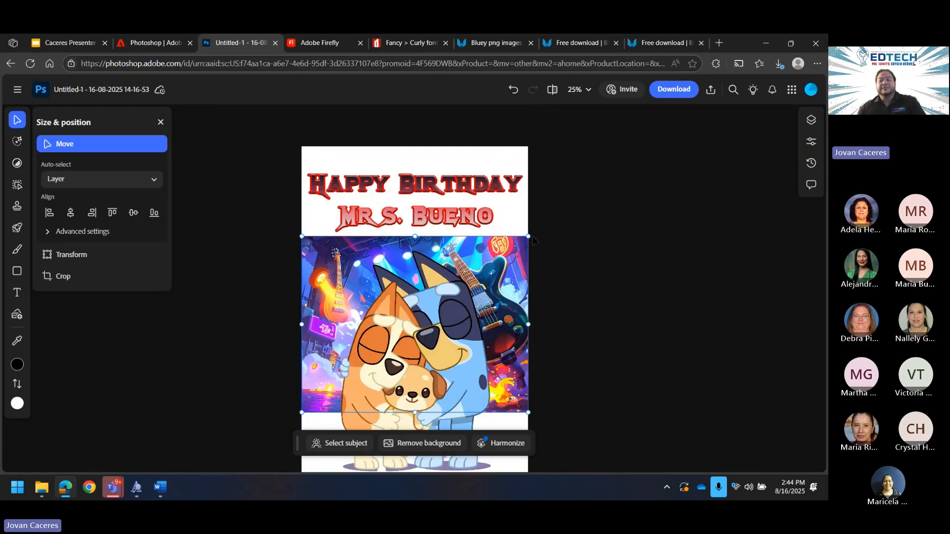
{"action": "left_click_drag", "start_coordinate": [528, 237], "coordinate": [559, 252]}
{"action": "scroll", "coordinate": [562, 257], "scroll_direction": "down", "scroll_amount": 4}
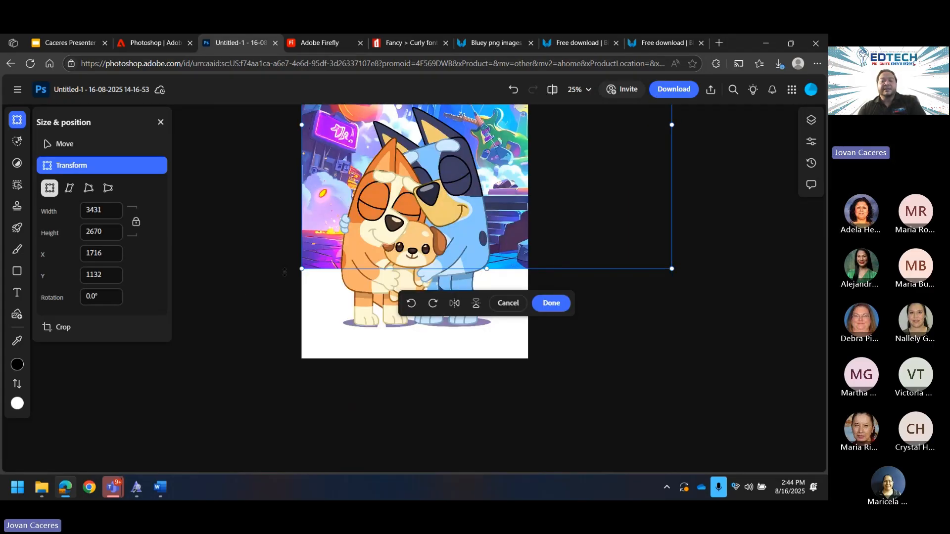
{"action": "left_click_drag", "start_coordinate": [302, 268], "coordinate": [196, 393]}
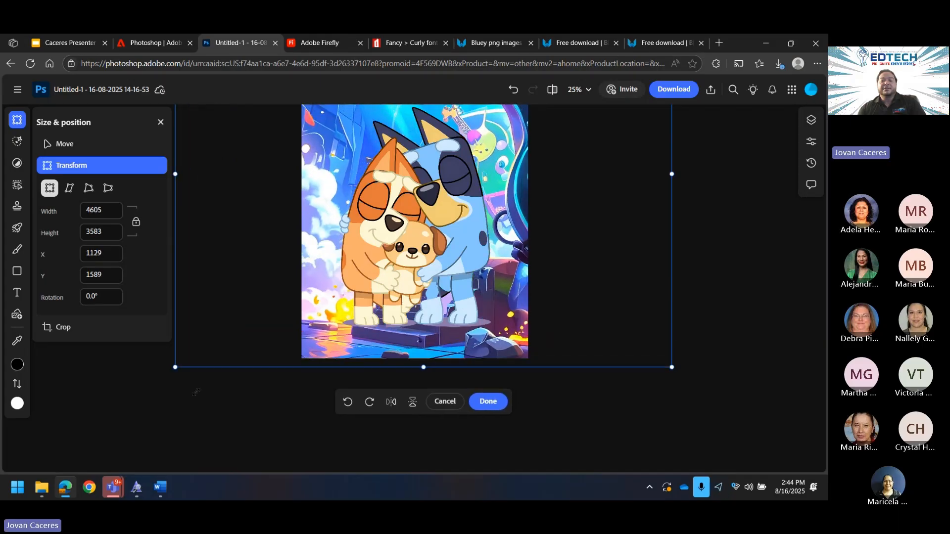
{"action": "left_click_drag", "start_coordinate": [538, 219], "coordinate": [425, 308]}
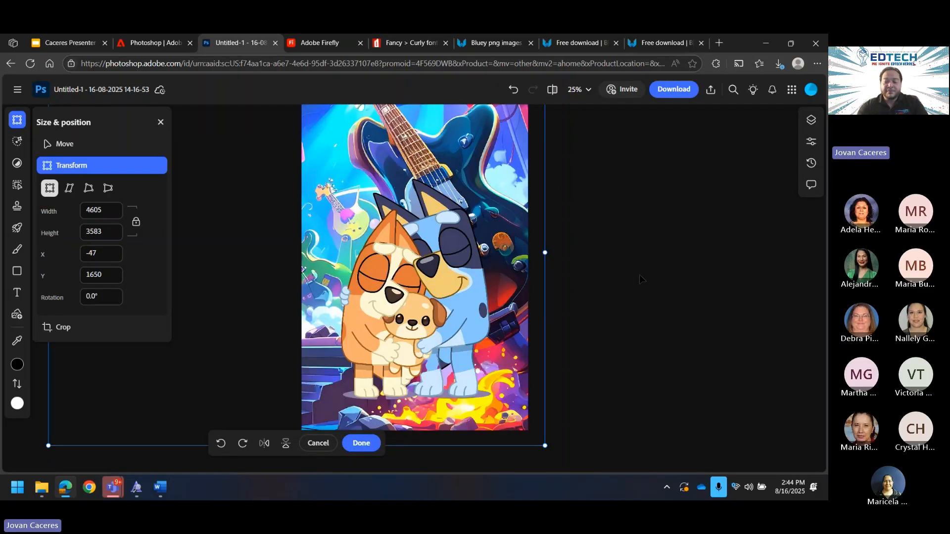
{"action": "key", "text": "ctrl+minus"}
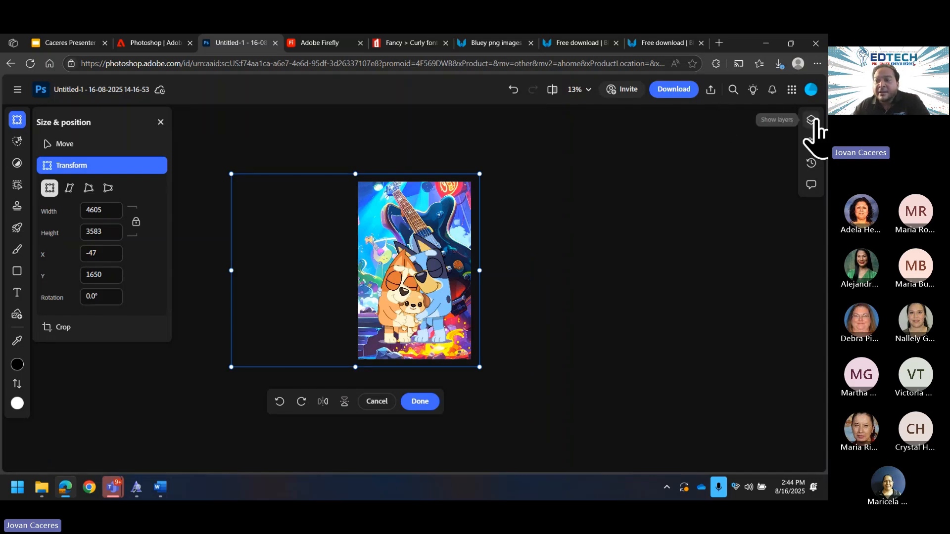
Step: Commit the background transform, move the text layer above it, and select the Firefly layer
{"action": "left_click", "coordinate": [814, 120]}
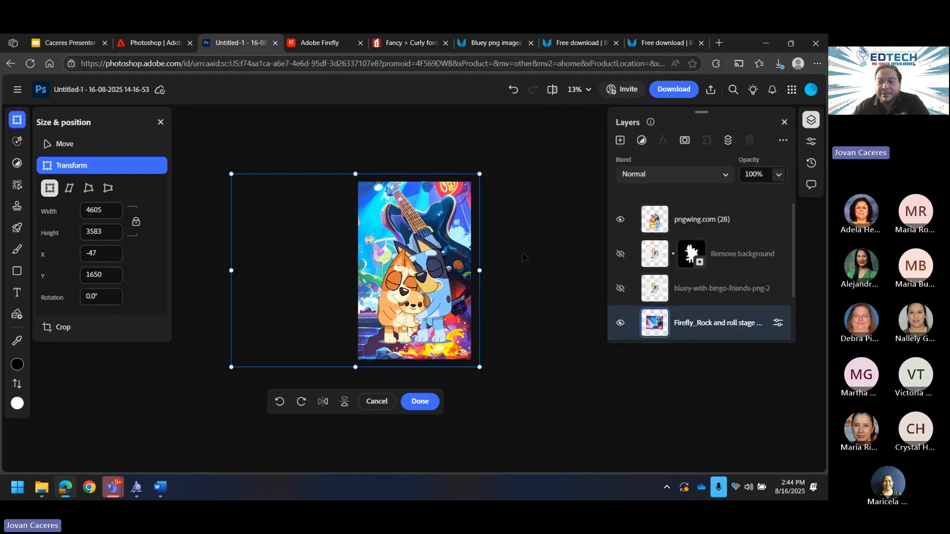
{"action": "left_click", "coordinate": [434, 397]}
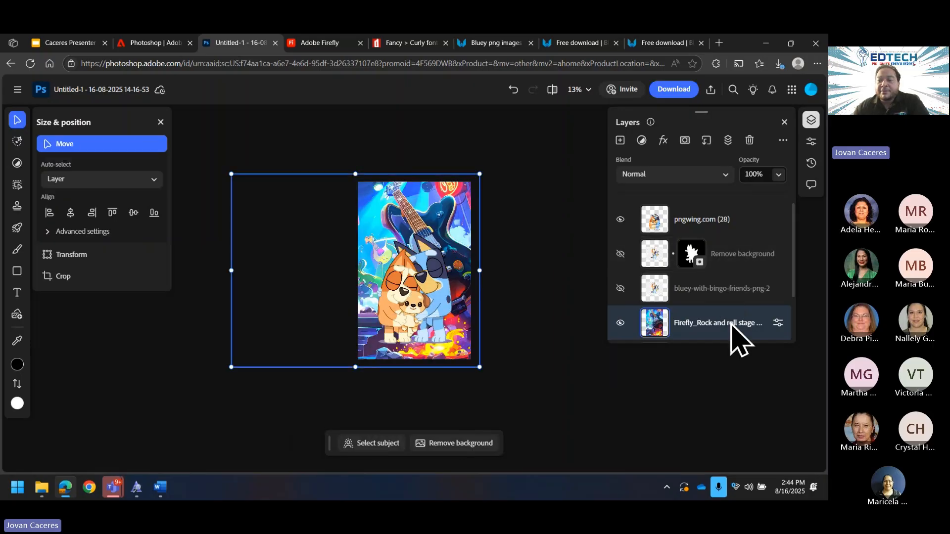
{"action": "scroll", "coordinate": [725, 309], "scroll_direction": "down", "scroll_amount": 2}
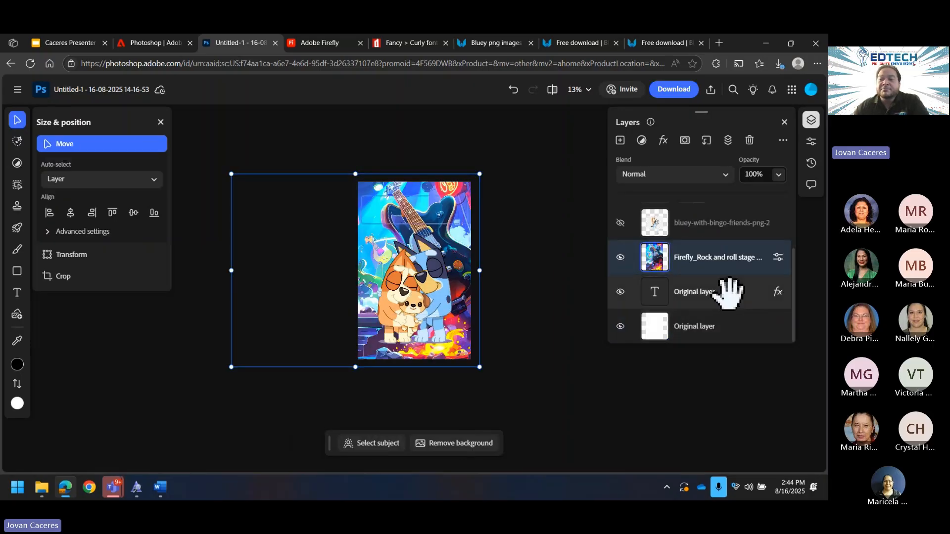
{"action": "left_click_drag", "start_coordinate": [720, 294], "coordinate": [720, 233]}
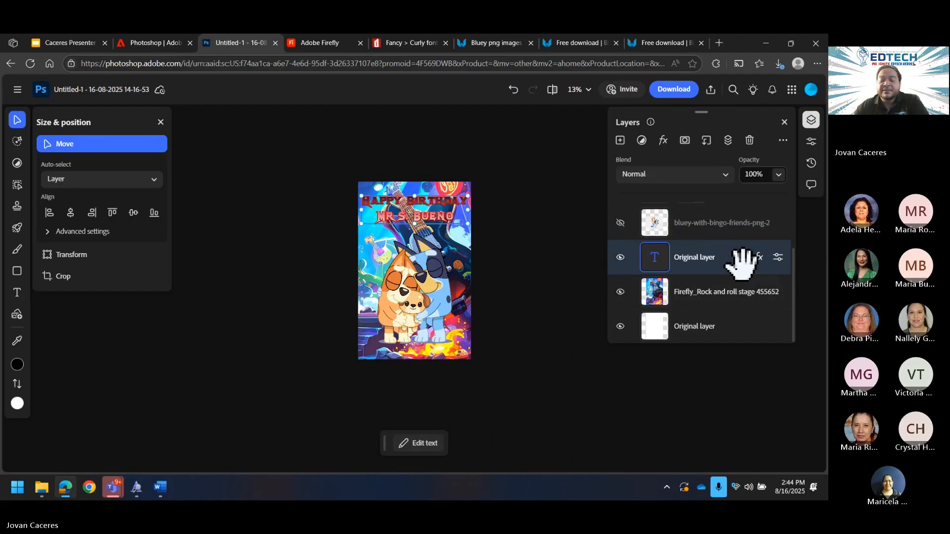
{"action": "key", "text": "ctrl+equal"}
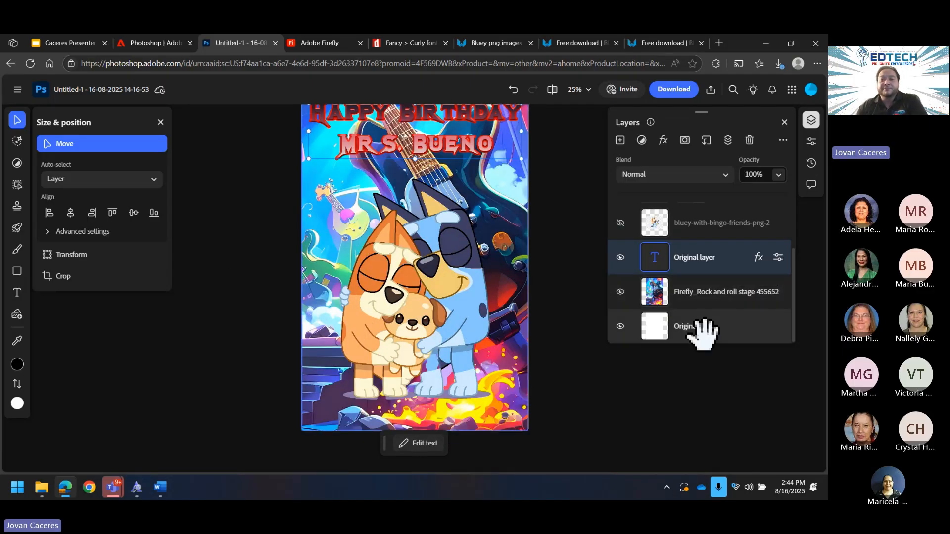
{"action": "scroll", "coordinate": [621, 421], "scroll_direction": "up", "scroll_amount": 2}
{"action": "left_click", "coordinate": [698, 297]}
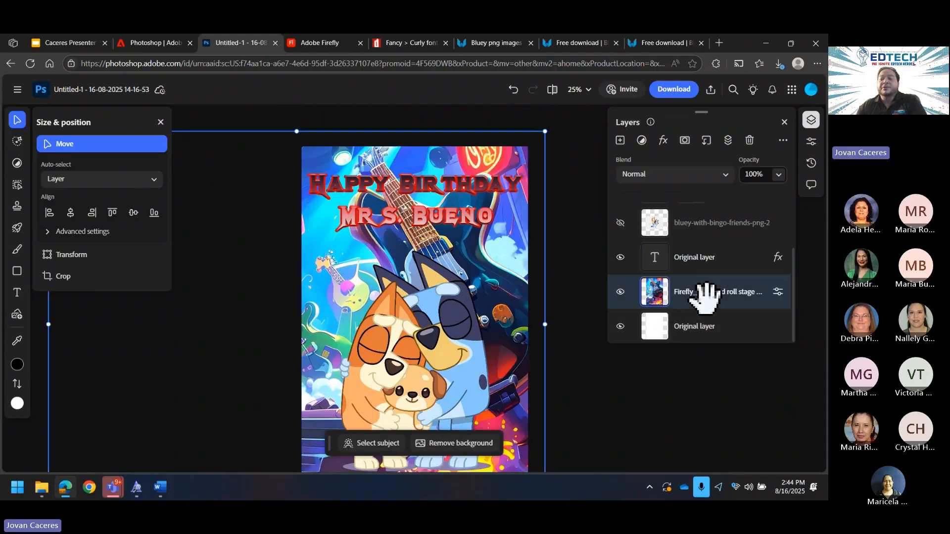
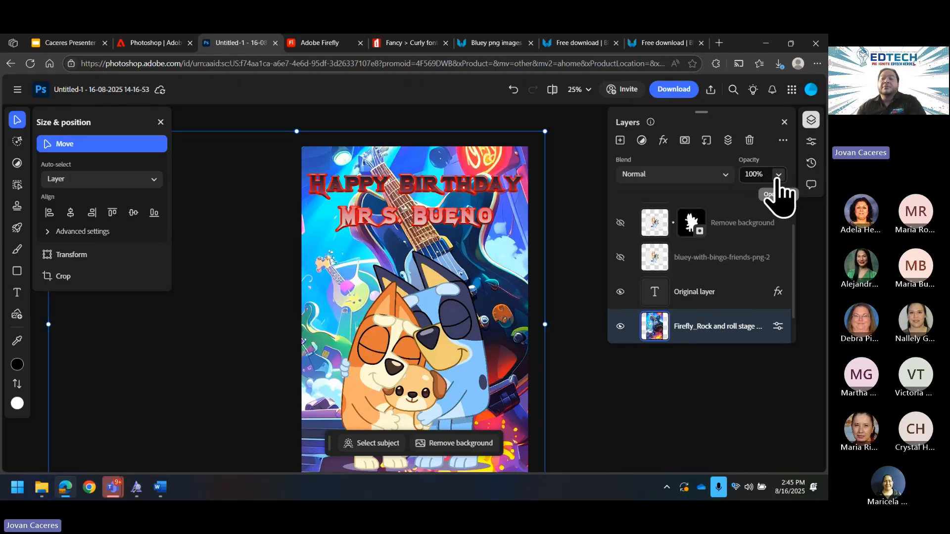
Step: Drag the Firefly rock-stage layer's opacity slider down to 46%
{"action": "left_click", "coordinate": [779, 174]}
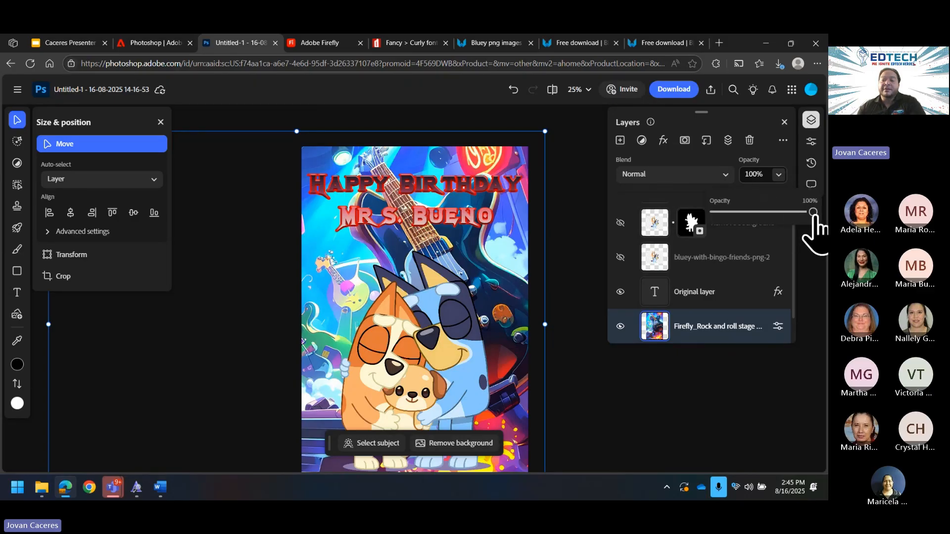
{"action": "left_click_drag", "start_coordinate": [812, 212], "coordinate": [761, 226]}
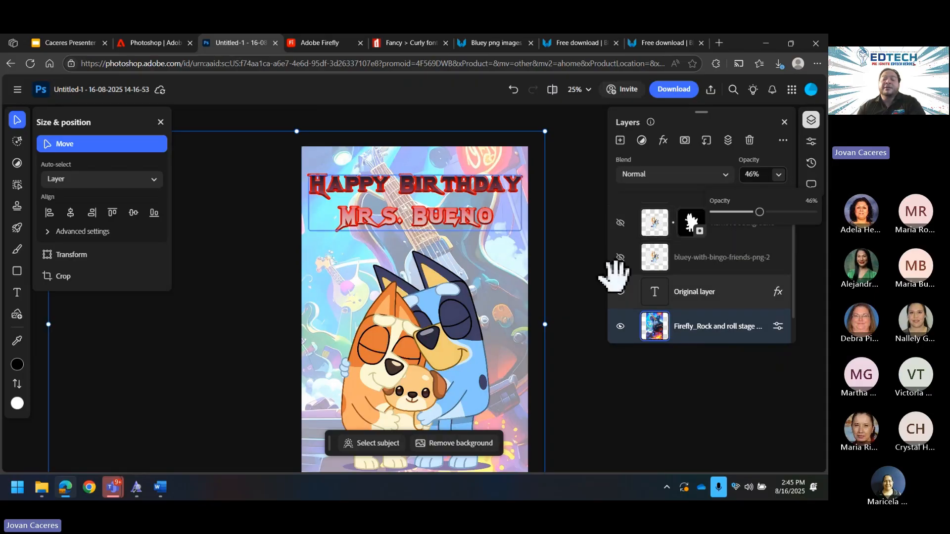
{"action": "scroll", "coordinate": [544, 333], "scroll_direction": "down", "scroll_amount": 4}
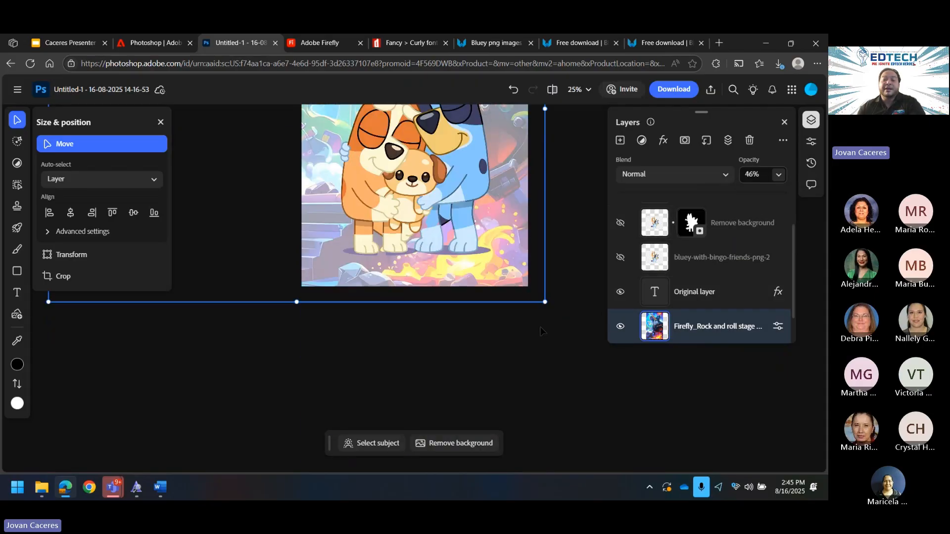
{"action": "scroll", "coordinate": [541, 331], "scroll_direction": "up", "scroll_amount": 3}
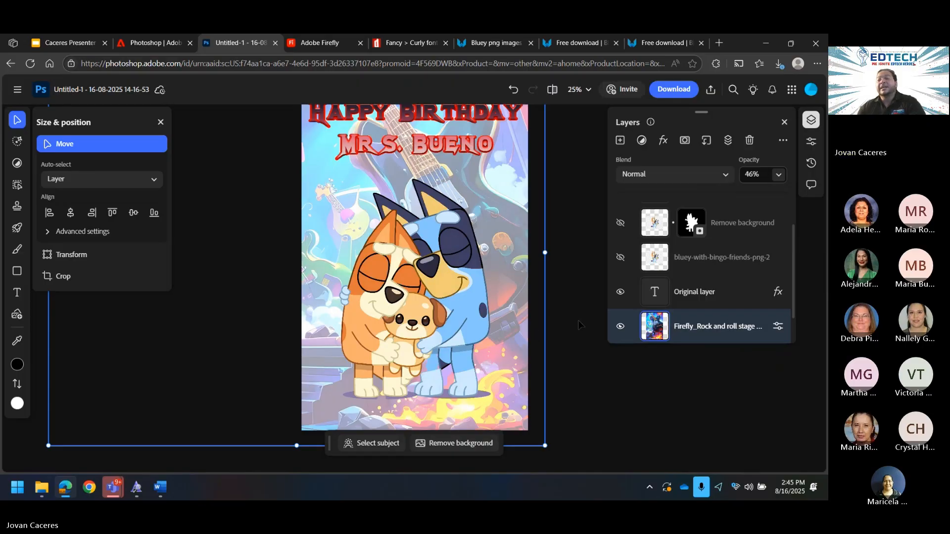
{"action": "scroll", "coordinate": [584, 341], "scroll_direction": "up", "scroll_amount": 2}
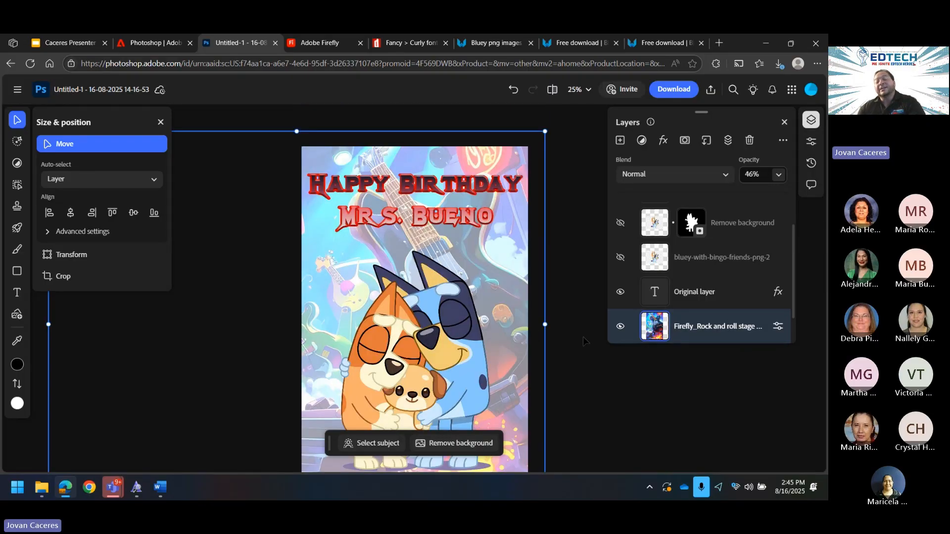
{"action": "scroll", "coordinate": [583, 336], "scroll_direction": "down", "scroll_amount": 2}
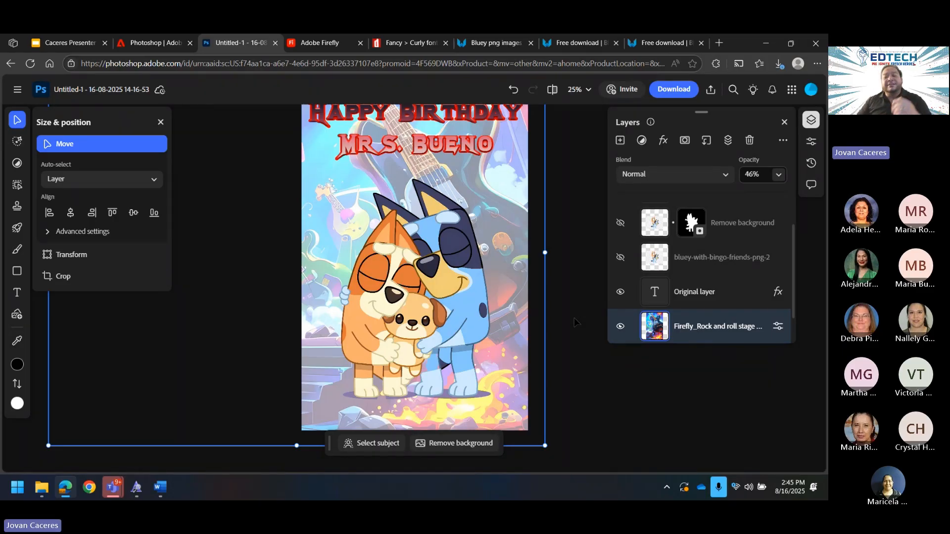
{"action": "scroll", "coordinate": [574, 319], "scroll_direction": "up", "scroll_amount": 2}
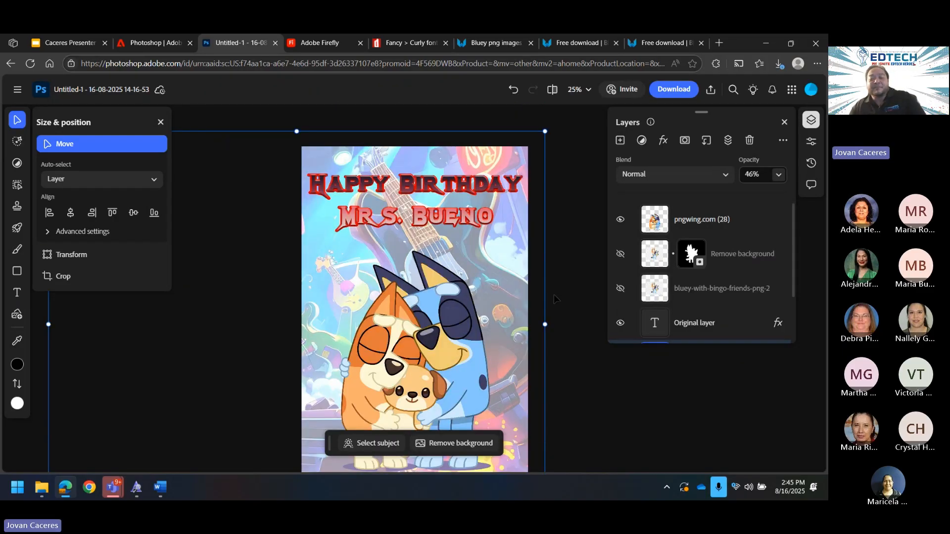
{"action": "scroll", "coordinate": [540, 281], "scroll_direction": "down", "scroll_amount": 2}
Step: Nudge the Bluey image lower and give it a deep blue outer glow
{"action": "left_click", "coordinate": [444, 262]}
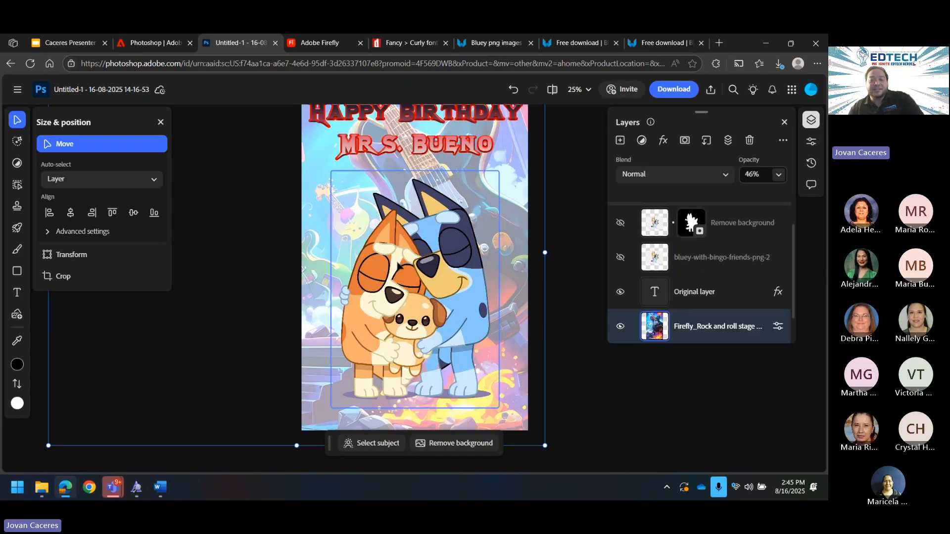
{"action": "left_click_drag", "start_coordinate": [432, 258], "coordinate": [433, 282]}
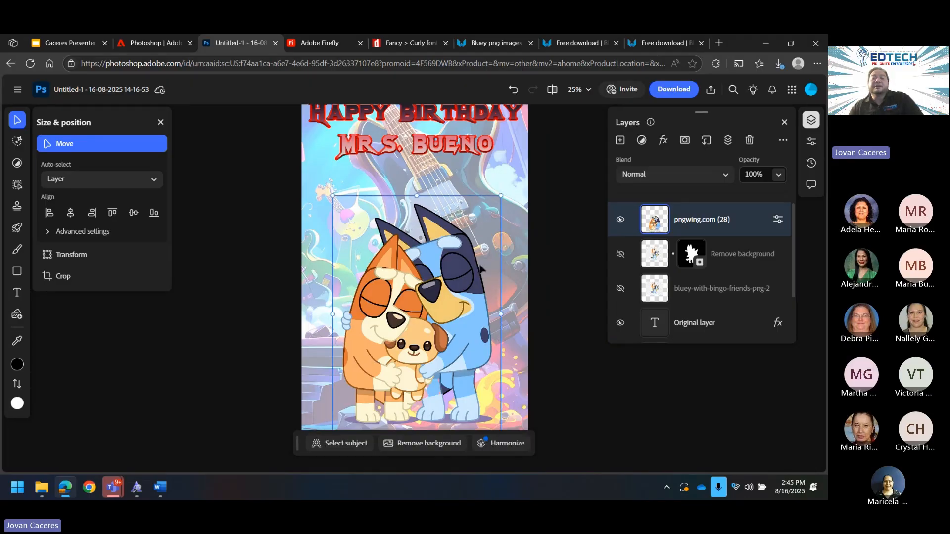
{"action": "scroll", "coordinate": [717, 303], "scroll_direction": "up", "scroll_amount": 1}
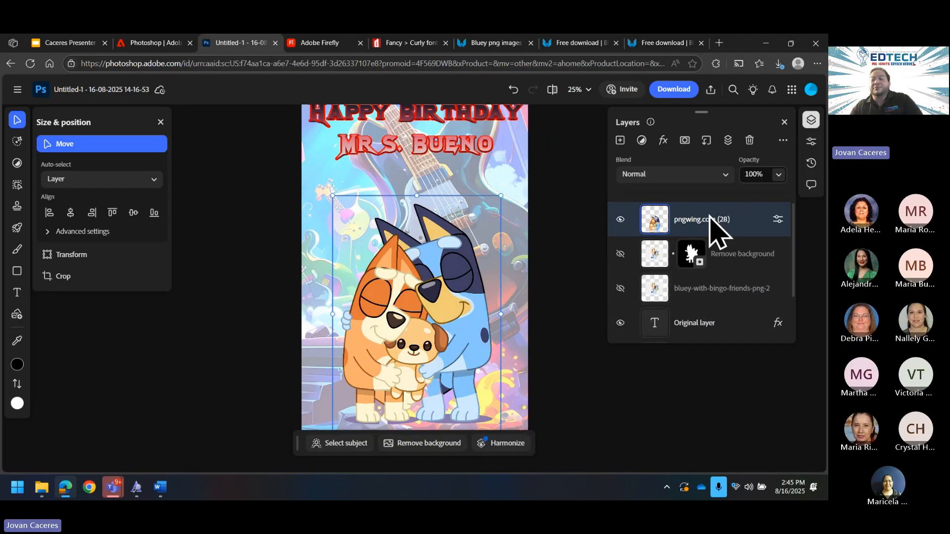
{"action": "left_click", "coordinate": [664, 141]}
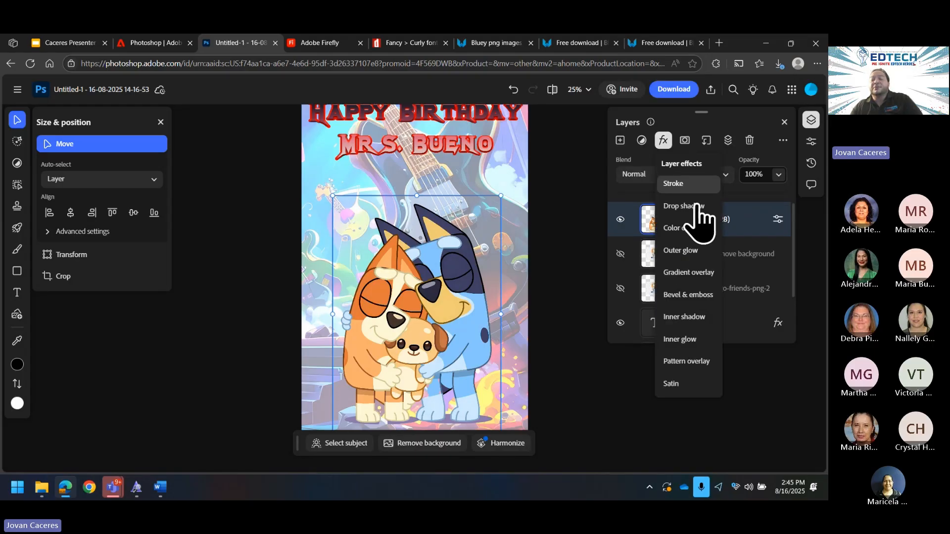
{"action": "left_click", "coordinate": [697, 257]}
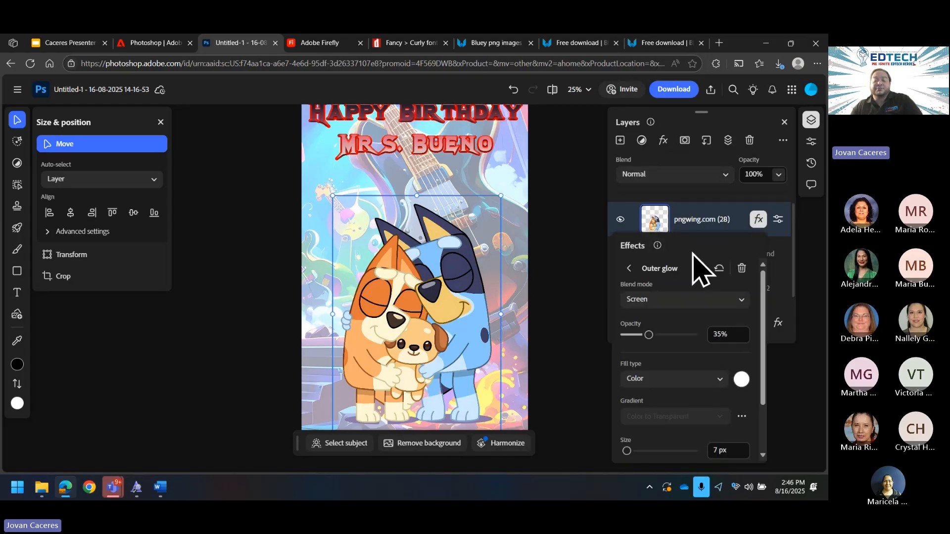
{"action": "left_click", "coordinate": [741, 380]}
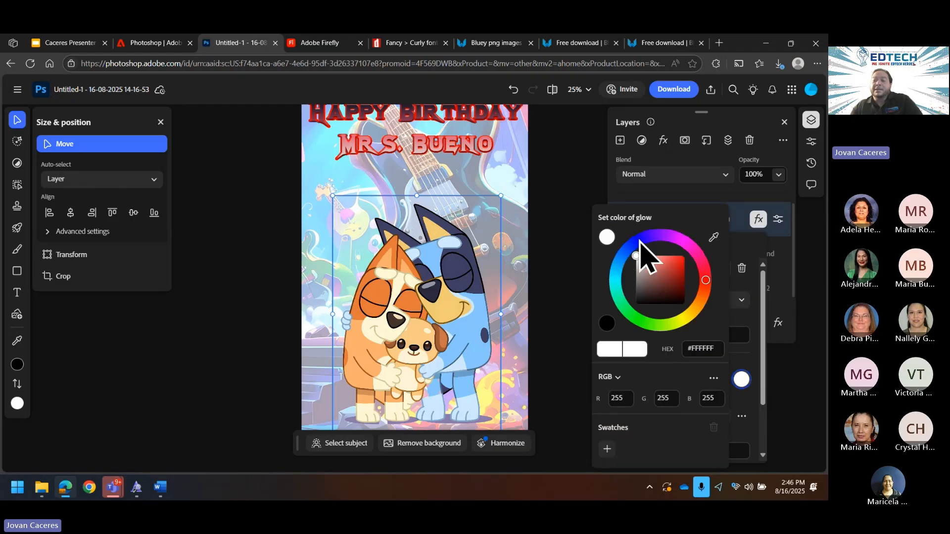
{"action": "left_click", "coordinate": [622, 255]}
{"action": "left_click_drag", "start_coordinate": [676, 262], "coordinate": [678, 266]}
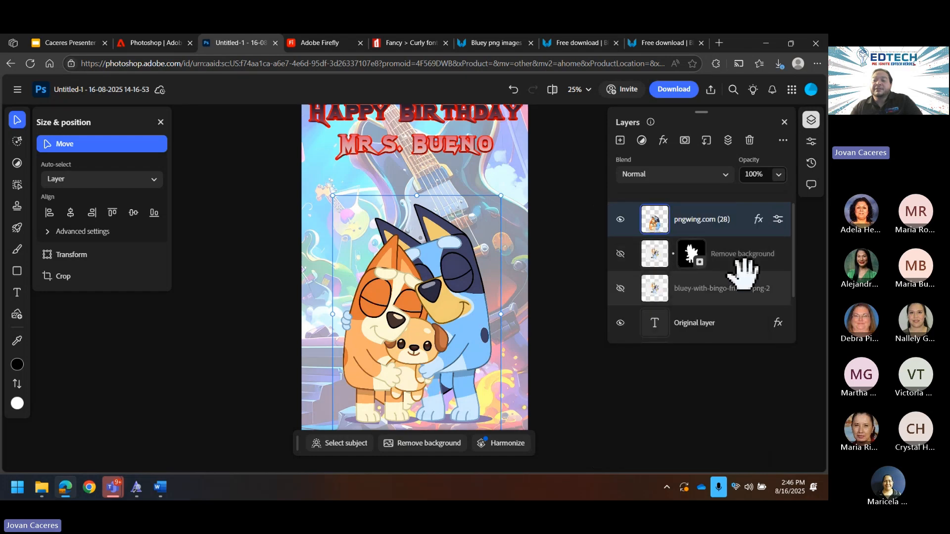
Step: Set the outer glow opacity to 100 and its size to 86 px
{"action": "left_click", "coordinate": [758, 219]}
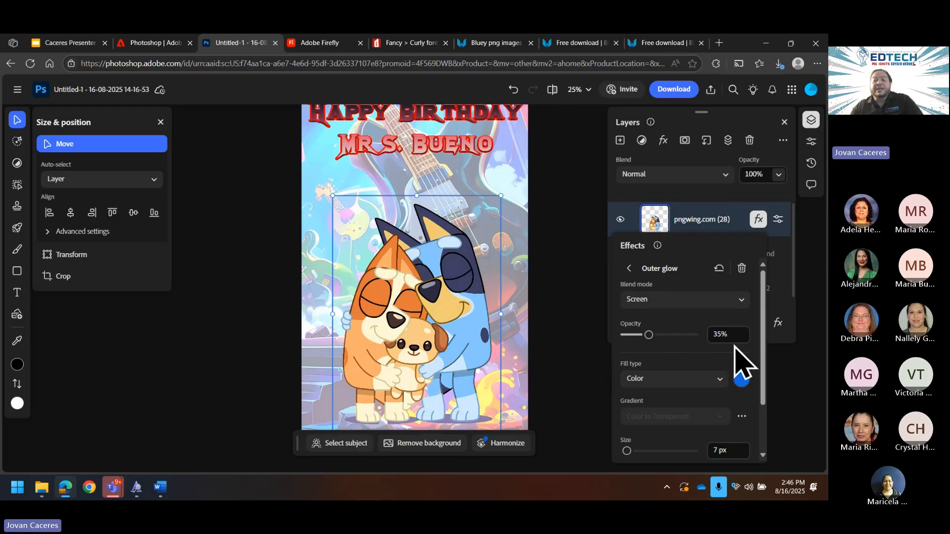
{"action": "left_click", "coordinate": [725, 334]}
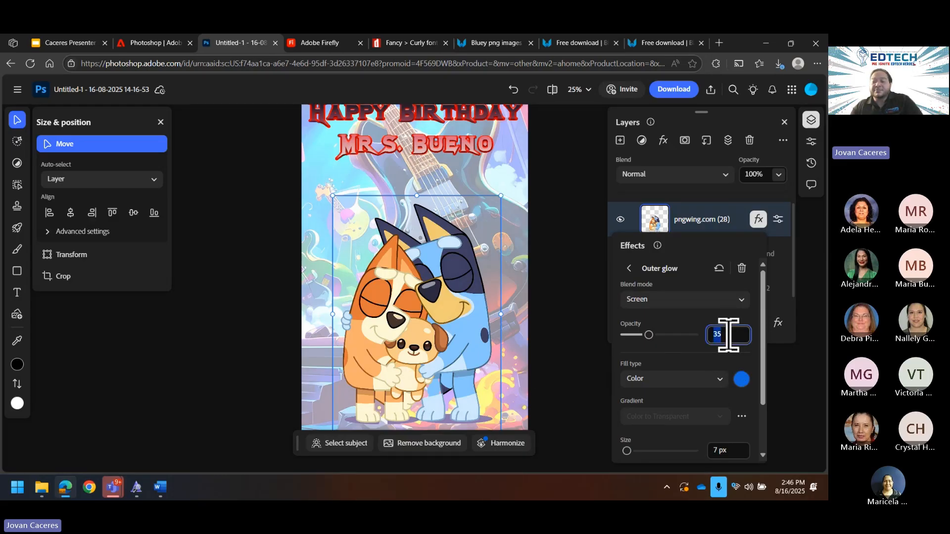
{"action": "type", "text": "100"}
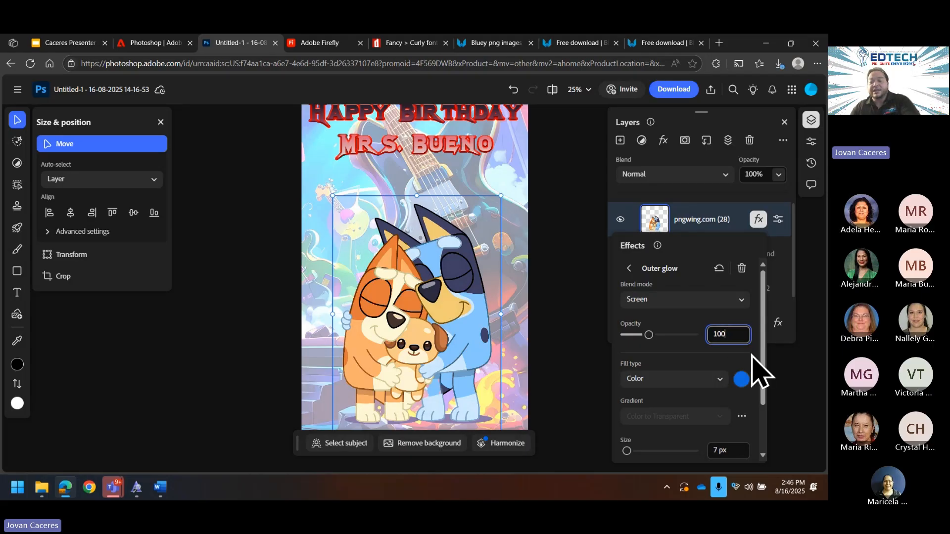
{"action": "key", "text": "Return"}
{"action": "scroll", "coordinate": [719, 321], "scroll_direction": "down", "scroll_amount": 2}
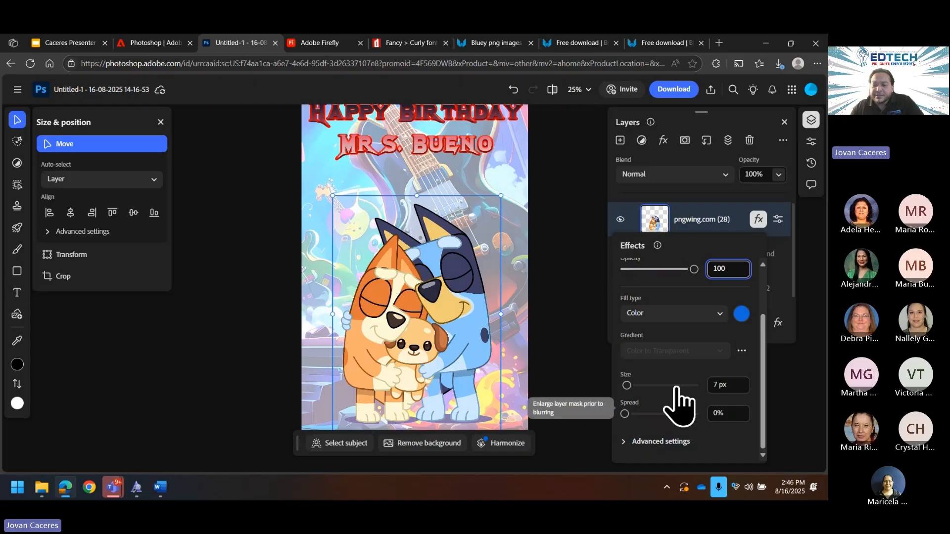
{"action": "left_click", "coordinate": [717, 385]}
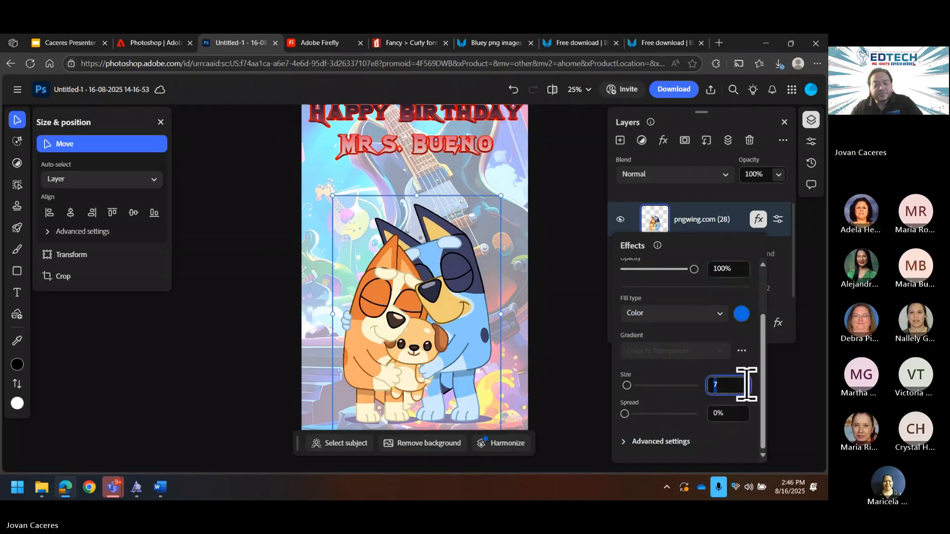
{"action": "left_click", "coordinate": [742, 391]}
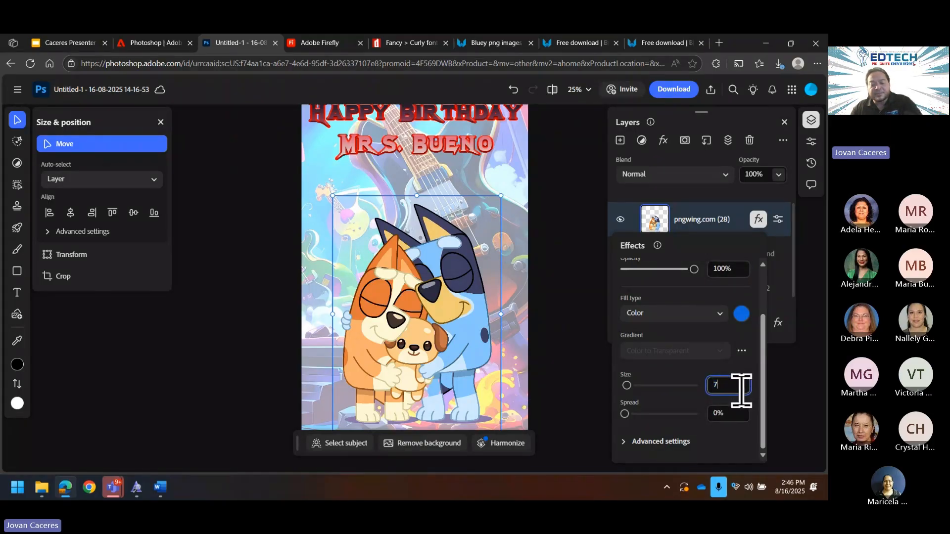
{"action": "type", "text": "0"}
{"action": "key", "text": "Up"}
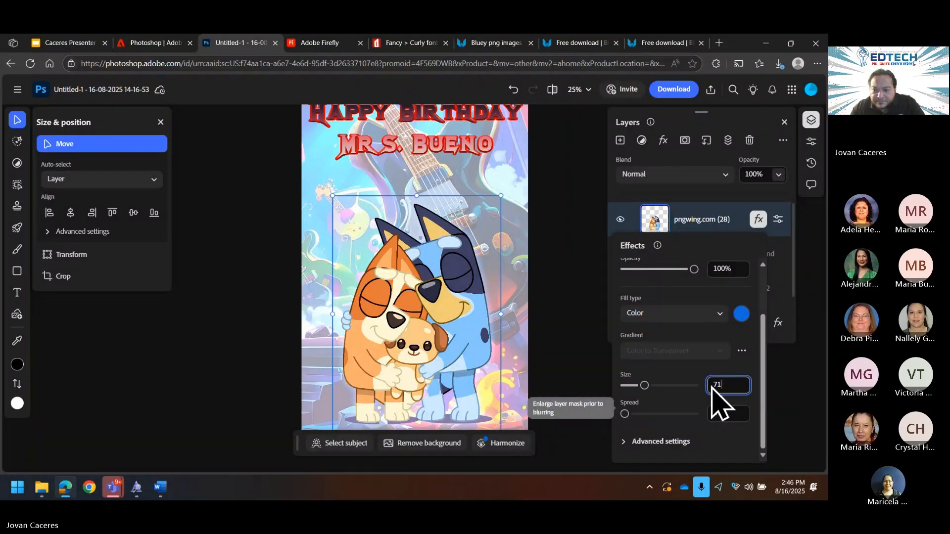
{"action": "key", "text": "Up"}
{"action": "key", "text": "Up"}
{"action": "key", "text": "Up"}
{"action": "key", "text": "Up"}
{"action": "key", "text": "Up"}
{"action": "key", "text": "Up"}
{"action": "key", "text": "Up"}
{"action": "key", "text": "Up"}
{"action": "key", "text": "Up"}
{"action": "key", "text": "Up"}
{"action": "key", "text": "Up"}
{"action": "key", "text": "Up"}
{"action": "key", "text": "Up"}
{"action": "key", "text": "Up"}
{"action": "key", "text": "Up"}
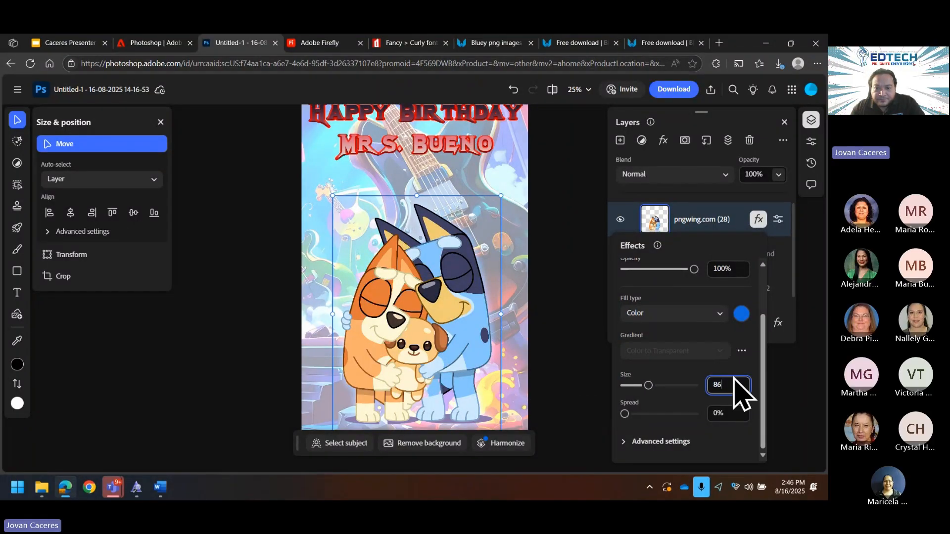
Step: Set the outer glow spread to 75
{"action": "left_click", "coordinate": [725, 413]}
{"action": "type", "text": "3"}
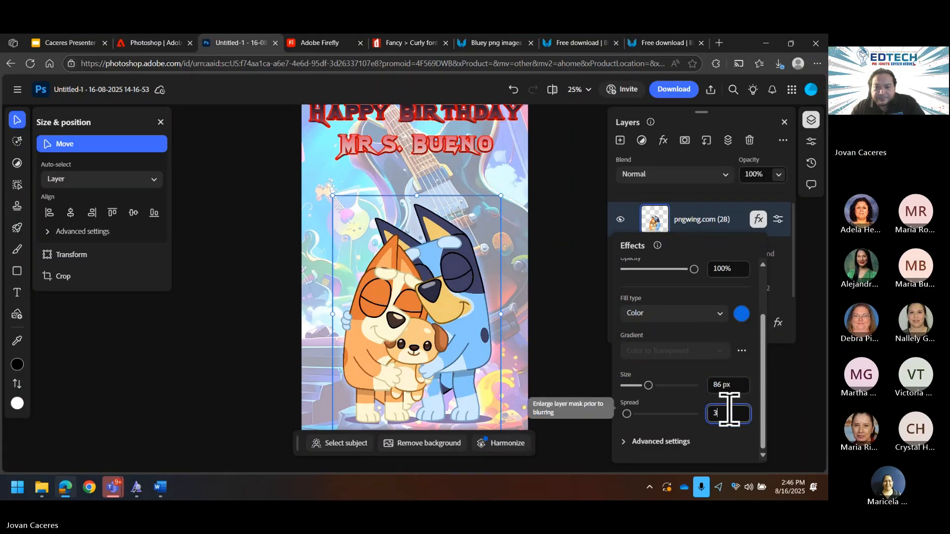
{"action": "key", "text": "Up"}
{"action": "key", "text": "Up"}
{"action": "key", "text": "Up"}
{"action": "key", "text": "Up"}
{"action": "key", "text": "Up"}
{"action": "key", "text": "Up"}
{"action": "key", "text": "Up"}
{"action": "key", "text": "Up"}
{"action": "key", "text": "Up"}
{"action": "key", "text": "Up"}
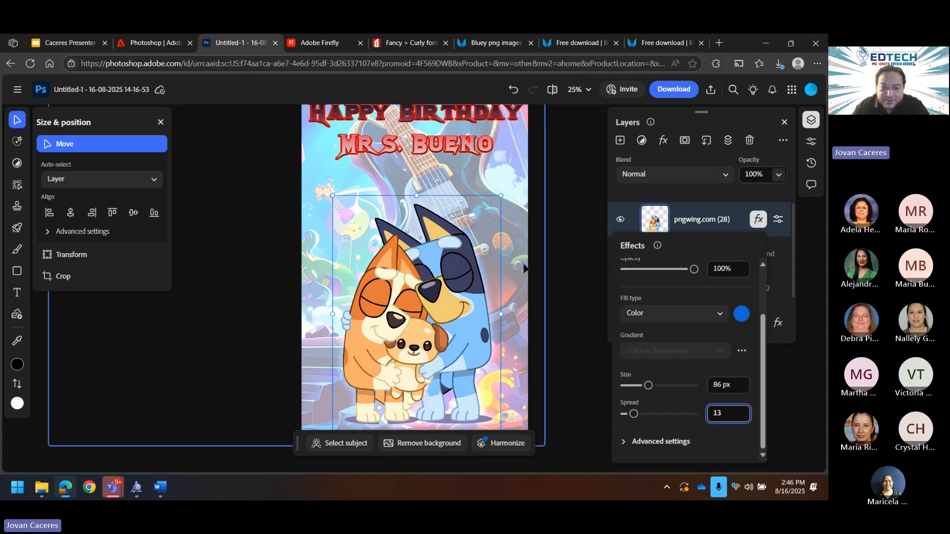
{"action": "key", "text": "ctrl+plus"}
{"action": "key", "text": "ctrl+plus"}
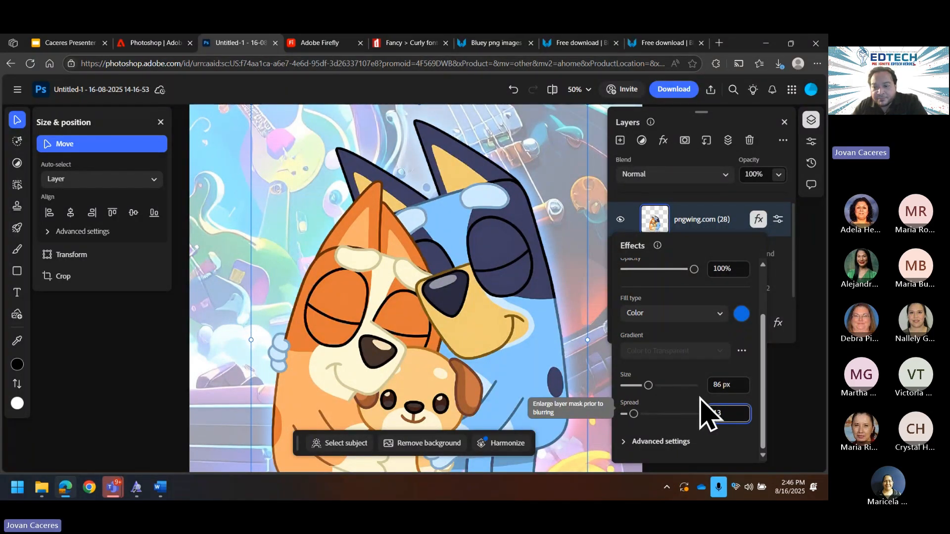
{"action": "double_click", "coordinate": [721, 411]}
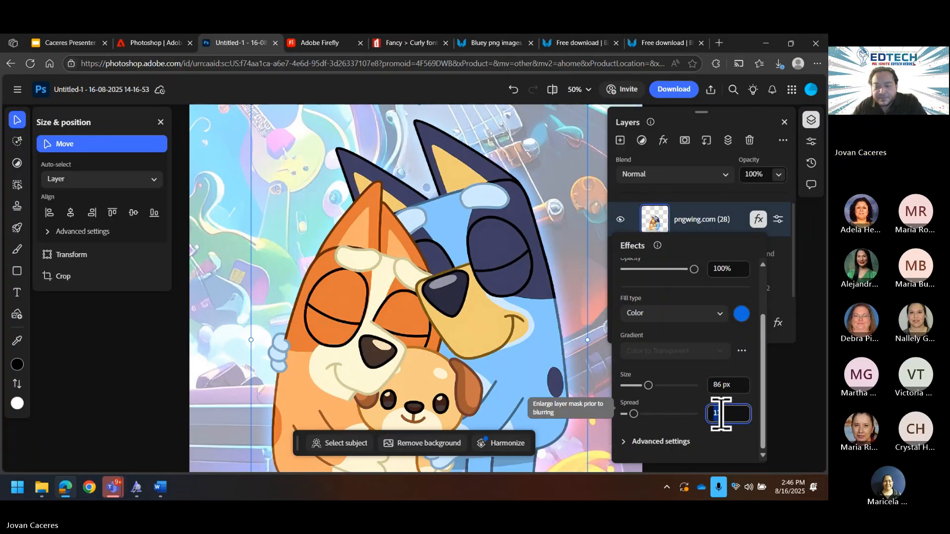
{"action": "type", "text": "75"}
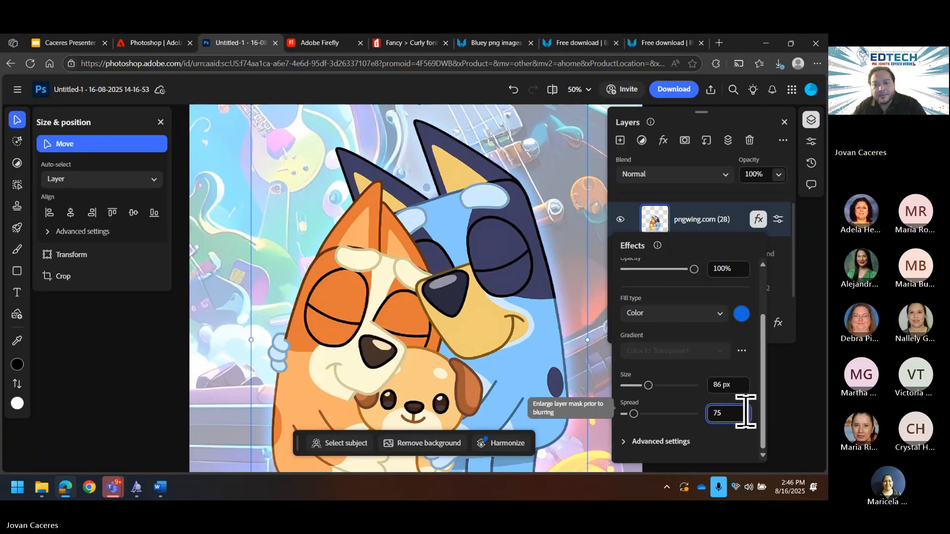
{"action": "key", "text": "Return"}
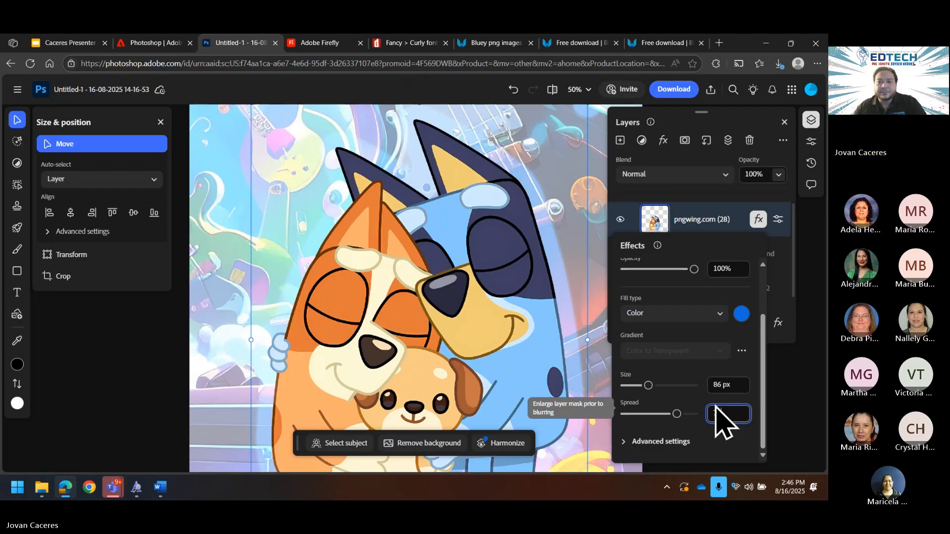
{"action": "double_click", "coordinate": [736, 268]}
{"action": "key", "text": "Escape"}
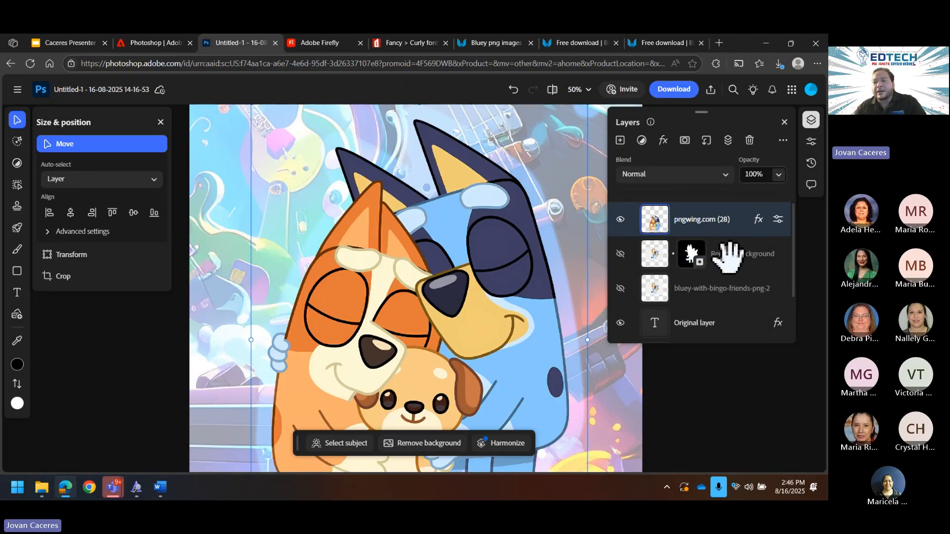
Step: Change the outer glow to 75% opacity and size 94
{"action": "left_click", "coordinate": [758, 221]}
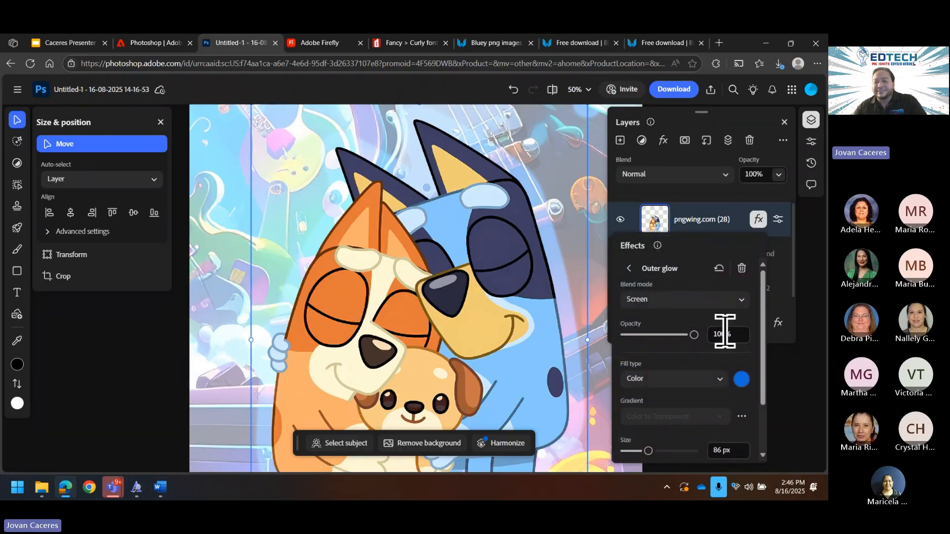
{"action": "double_click", "coordinate": [719, 338]}
{"action": "type", "text": "75"}
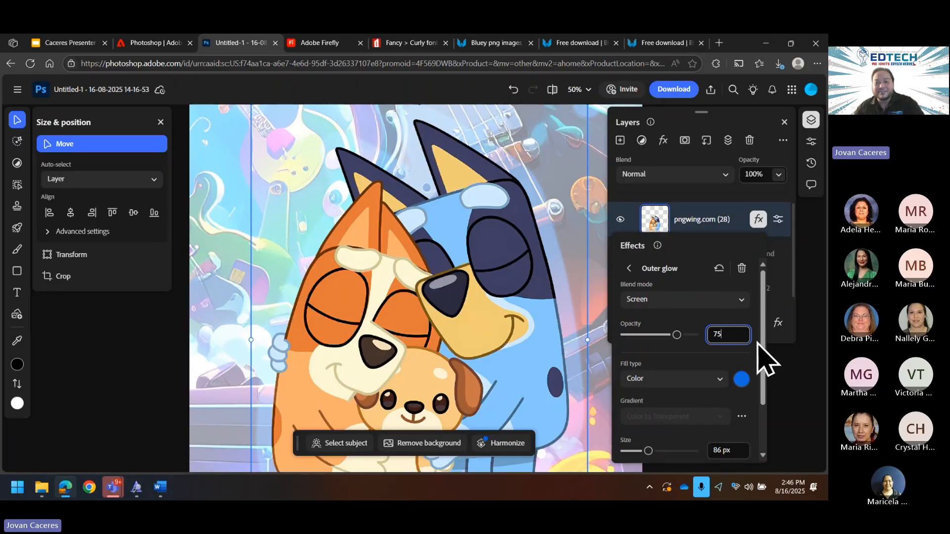
{"action": "scroll", "coordinate": [661, 312], "scroll_direction": "down", "scroll_amount": 2}
{"action": "scroll", "coordinate": [500, 367], "scroll_direction": "down", "scroll_amount": 6}
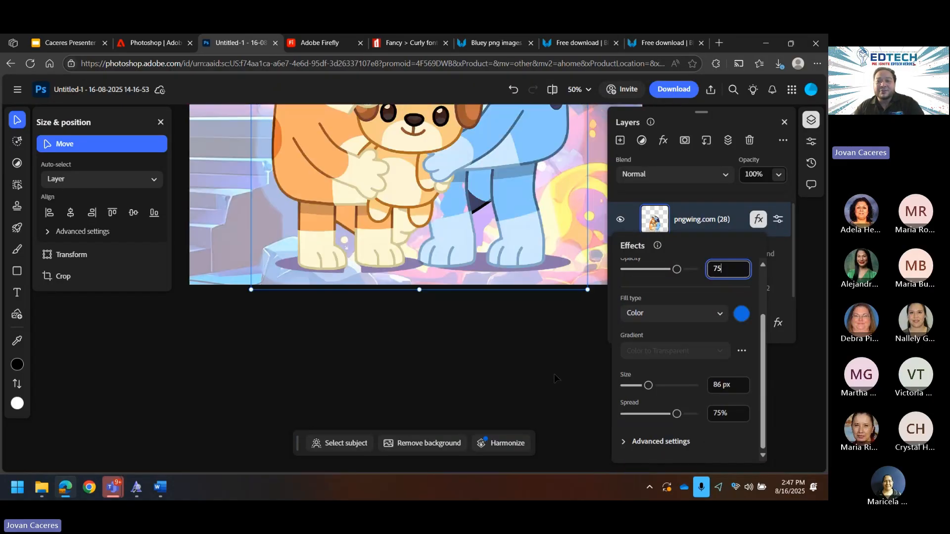
{"action": "scroll", "coordinate": [552, 377], "scroll_direction": "up", "scroll_amount": 3}
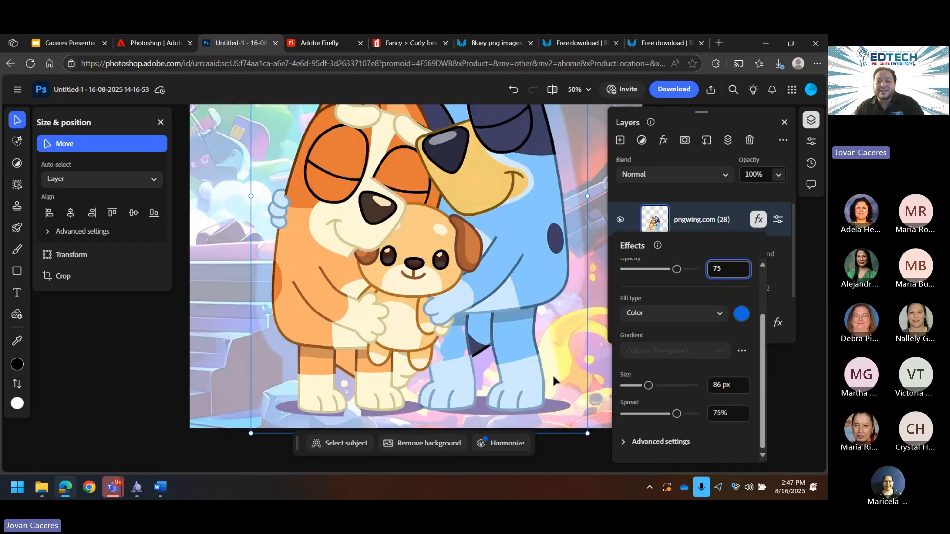
{"action": "double_click", "coordinate": [725, 385]}
{"action": "type", "text": "89"}
{"action": "scroll", "coordinate": [738, 392], "scroll_direction": "down", "scroll_amount": 5}
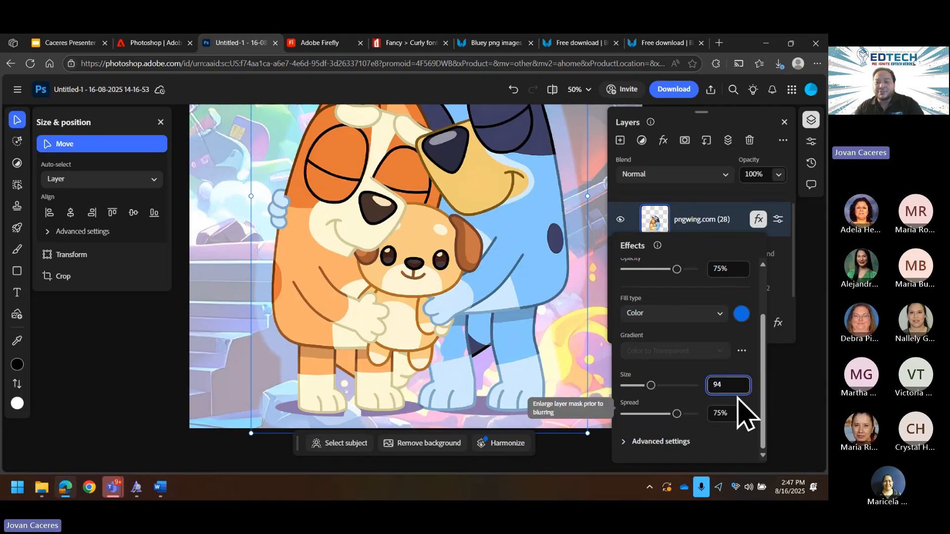
{"action": "scroll", "coordinate": [731, 384], "scroll_direction": "down", "scroll_amount": 5}
{"action": "scroll", "coordinate": [728, 384], "scroll_direction": "up", "scroll_amount": 5}
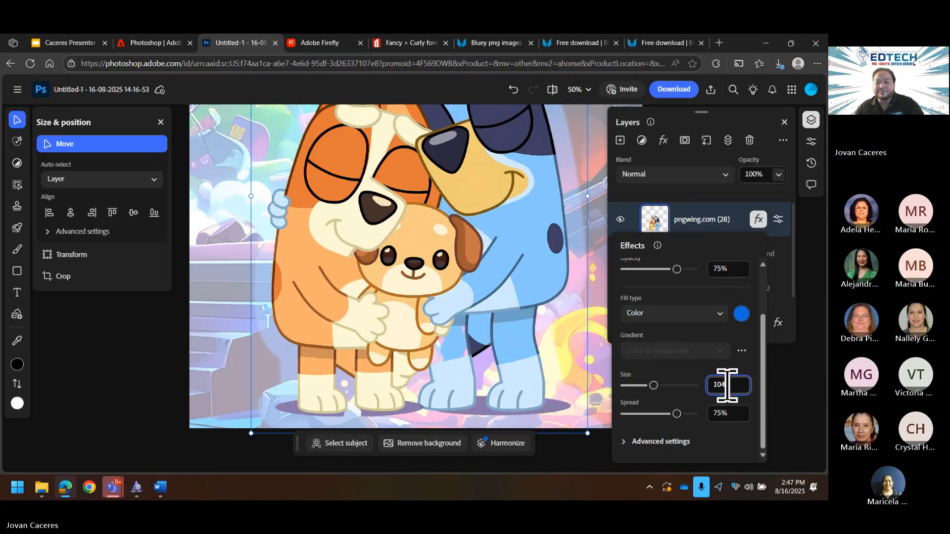
{"action": "scroll", "coordinate": [732, 388], "scroll_direction": "up", "scroll_amount": 3}
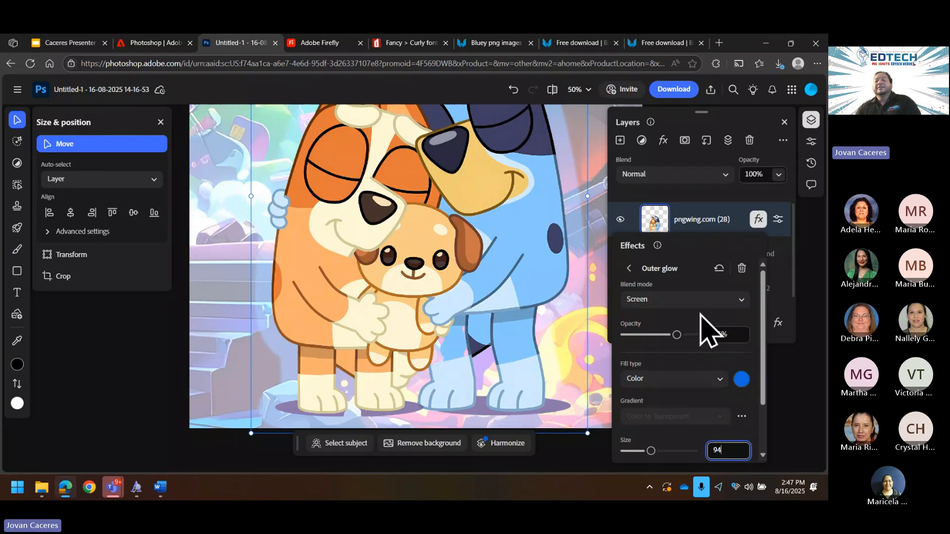
Step: Zoom out to the whole card and switch the outer glow effect off
{"action": "key", "text": "ctrl+minus"}
{"action": "key", "text": "ctrl+minus"}
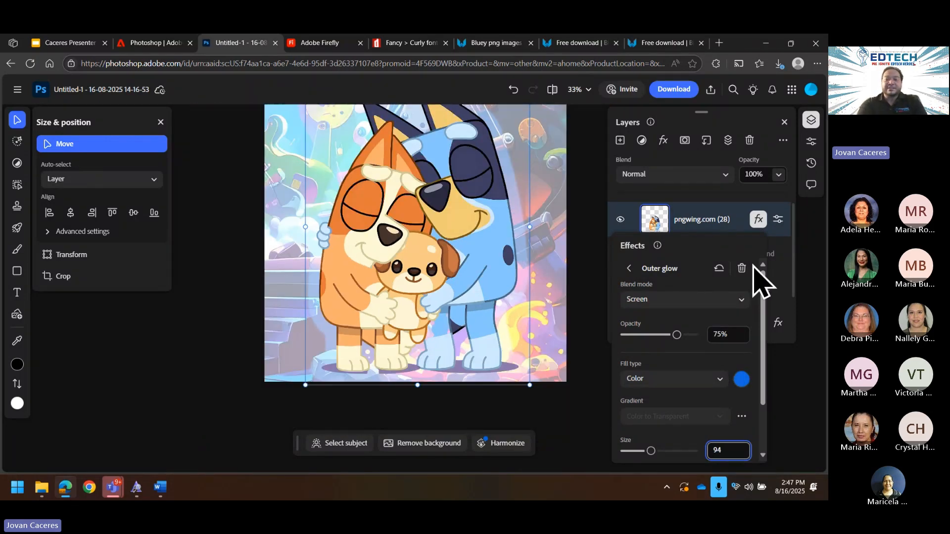
{"action": "scroll", "coordinate": [546, 258], "scroll_direction": "up", "scroll_amount": 3}
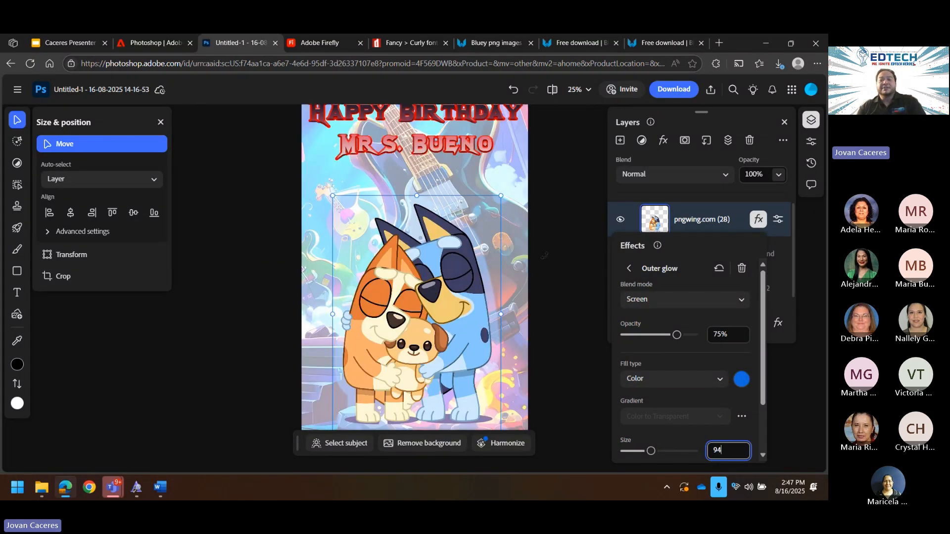
{"action": "scroll", "coordinate": [546, 257], "scroll_direction": "down", "scroll_amount": 2}
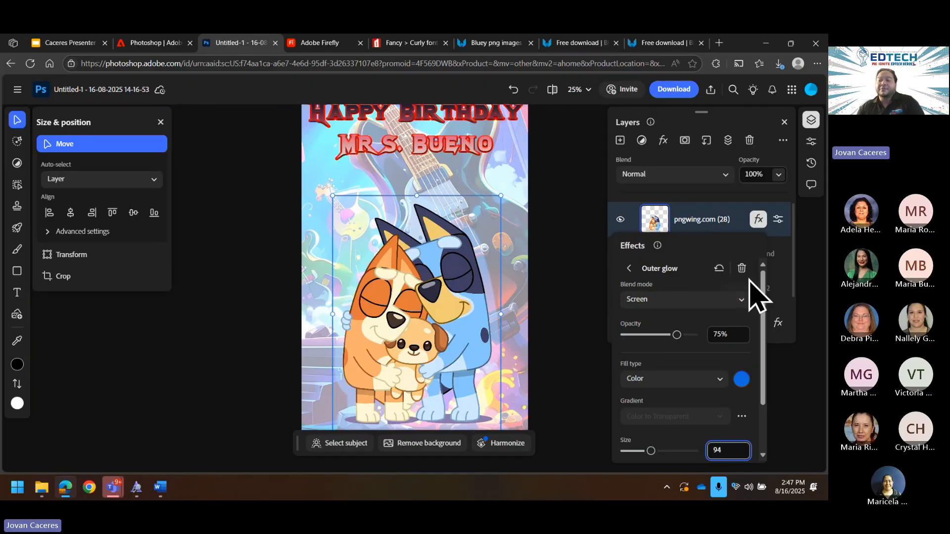
{"action": "left_click", "coordinate": [629, 268]}
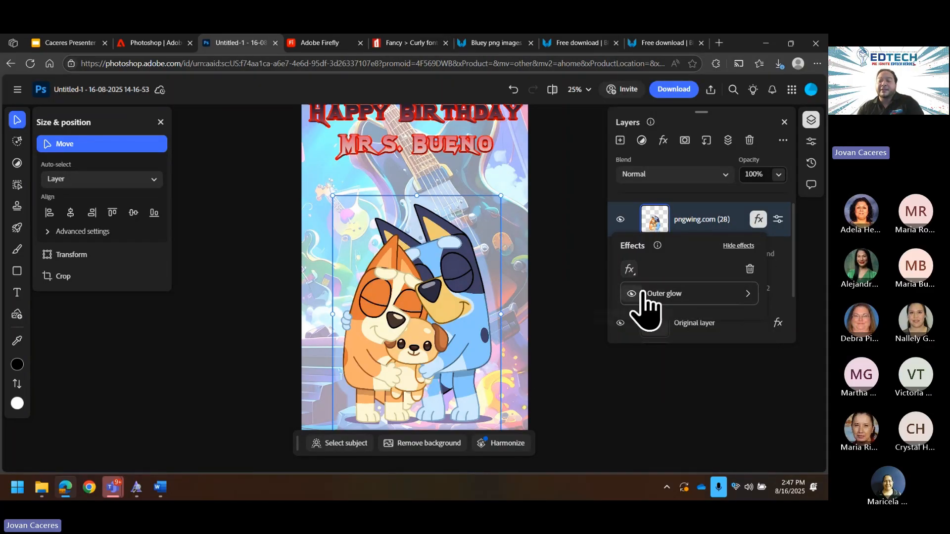
{"action": "left_click", "coordinate": [632, 295]}
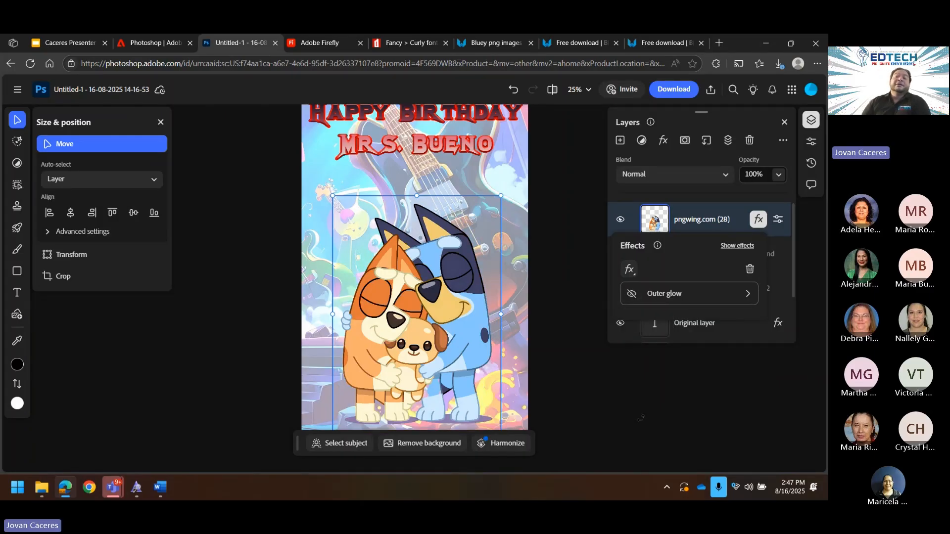
Step: Select the rock-stage background layer and briefly hide and re-show it
{"action": "left_click", "coordinate": [520, 171]}
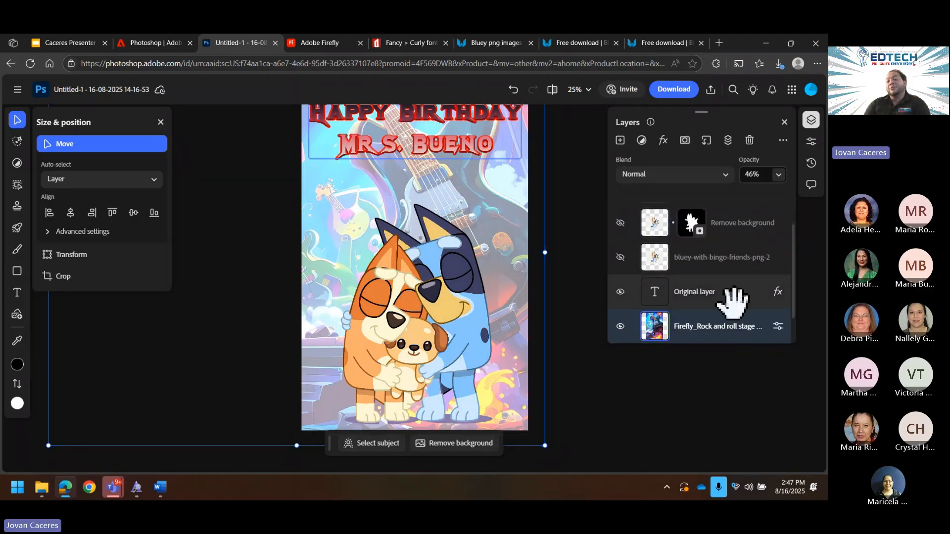
{"action": "scroll", "coordinate": [591, 317], "scroll_direction": "up", "scroll_amount": 2}
{"action": "scroll", "coordinate": [589, 311], "scroll_direction": "down", "scroll_amount": 3}
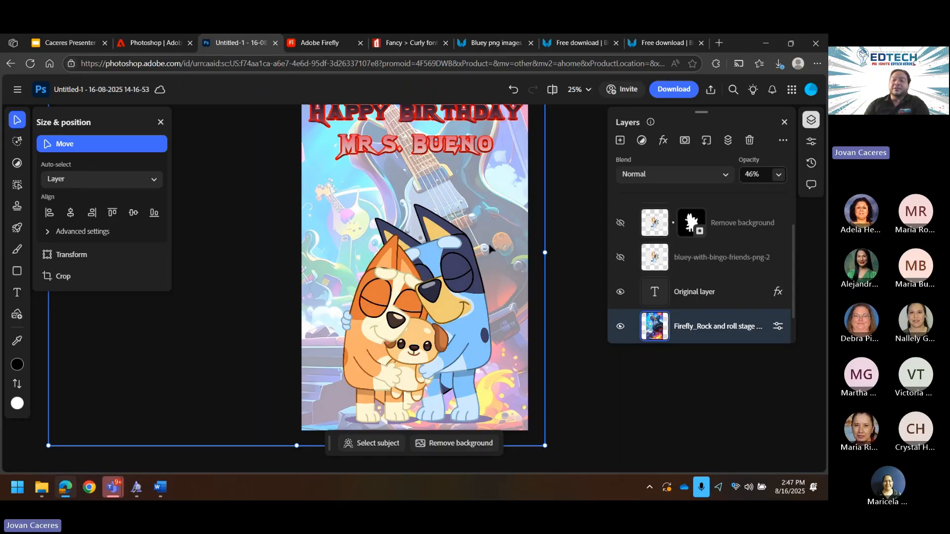
{"action": "left_click", "coordinate": [620, 326]}
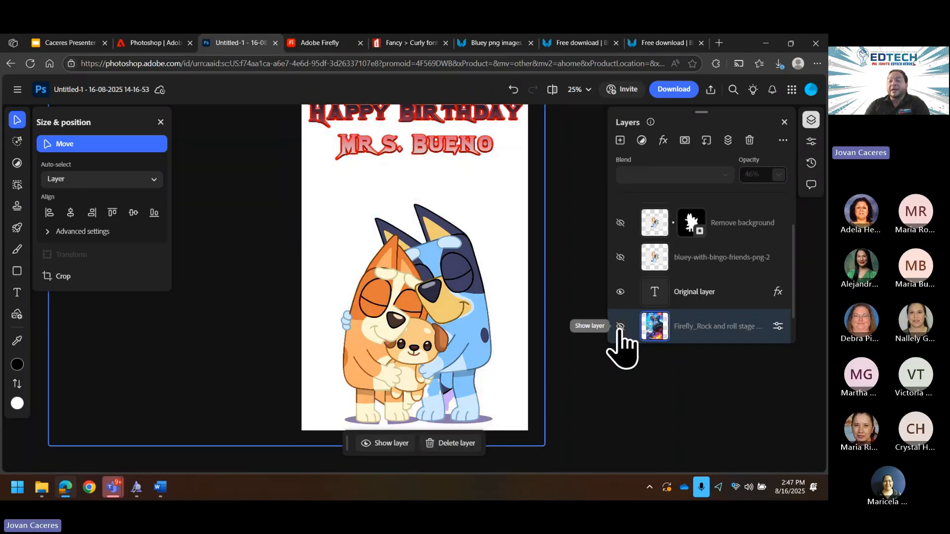
{"action": "left_click", "coordinate": [620, 326]}
Step: Try background opacities around 20% and 13%, finally settling on 100%
{"action": "left_click", "coordinate": [778, 174]}
{"action": "left_click_drag", "start_coordinate": [763, 228], "coordinate": [732, 225]}
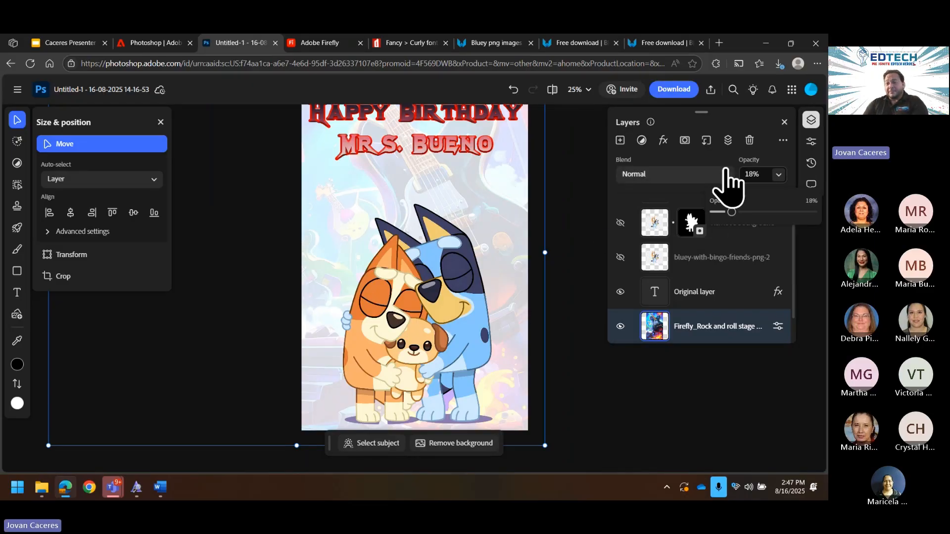
{"action": "left_click_drag", "start_coordinate": [728, 212], "coordinate": [823, 218]}
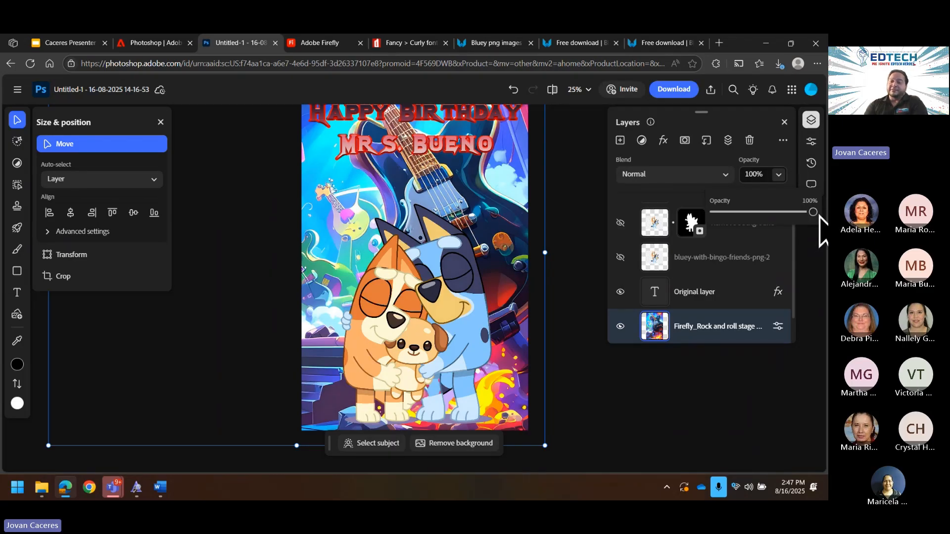
{"action": "left_click_drag", "start_coordinate": [813, 212], "coordinate": [728, 212]}
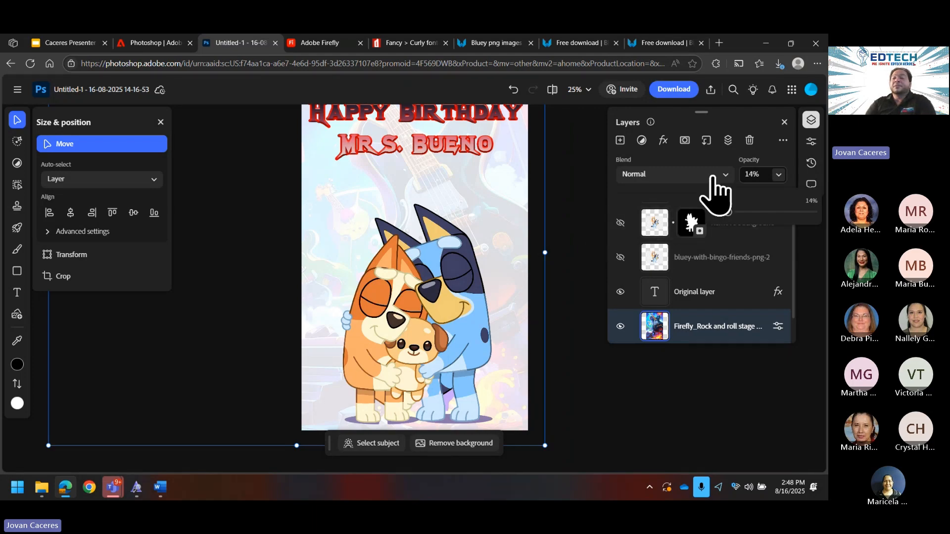
{"action": "left_click_drag", "start_coordinate": [725, 213], "coordinate": [814, 214]}
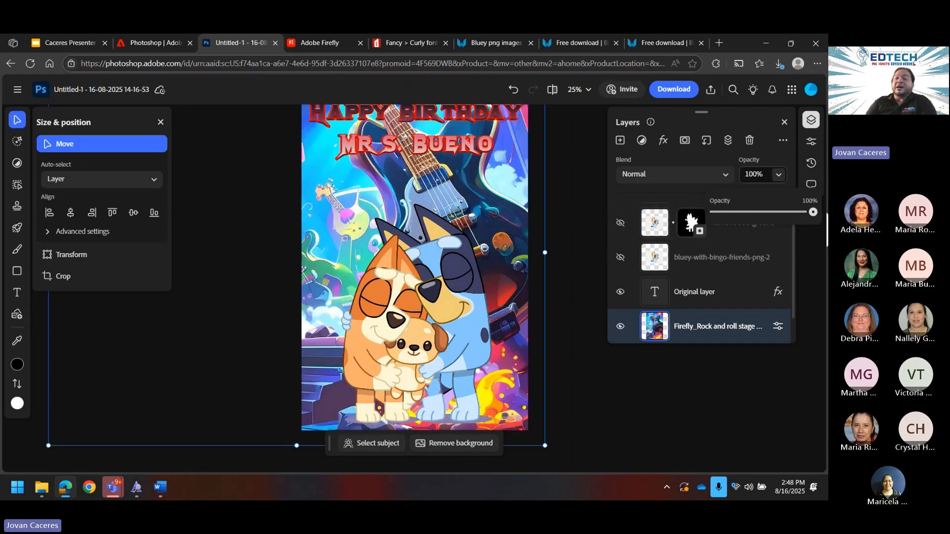
Step: Preview Dissolve, Darken and Lighten on the background, then apply Linear light
{"action": "left_click", "coordinate": [693, 175]}
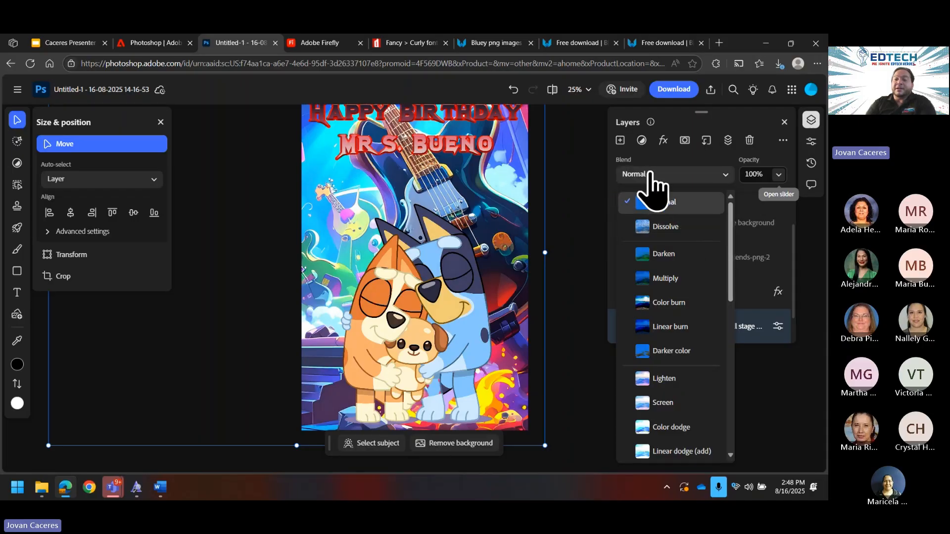
{"action": "left_click", "coordinate": [665, 228]}
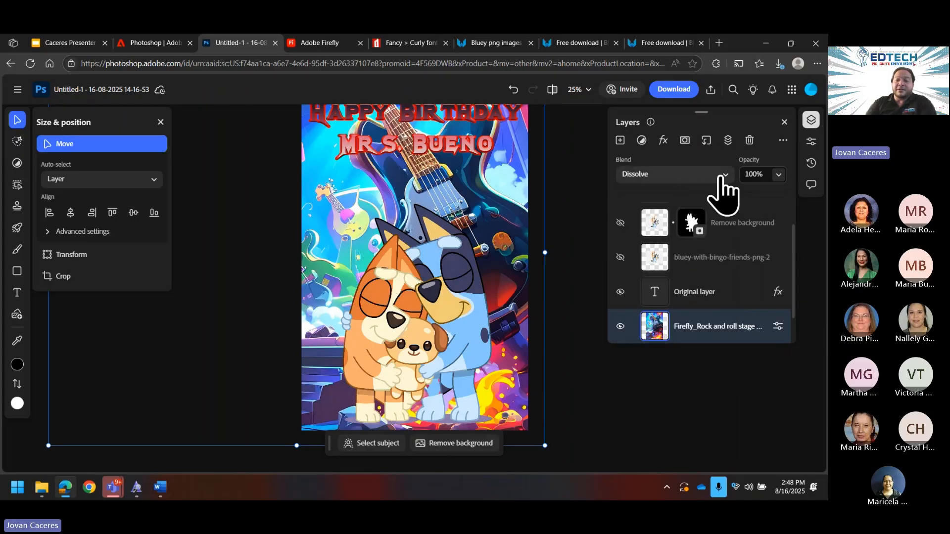
{"action": "left_click", "coordinate": [725, 176]}
{"action": "left_click", "coordinate": [670, 267]}
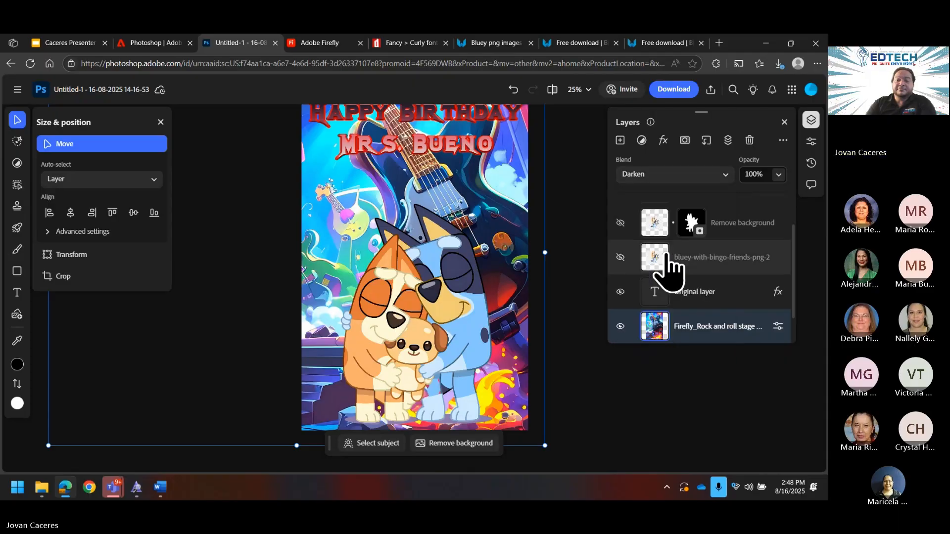
{"action": "left_click", "coordinate": [703, 177]}
{"action": "left_click", "coordinate": [664, 379]}
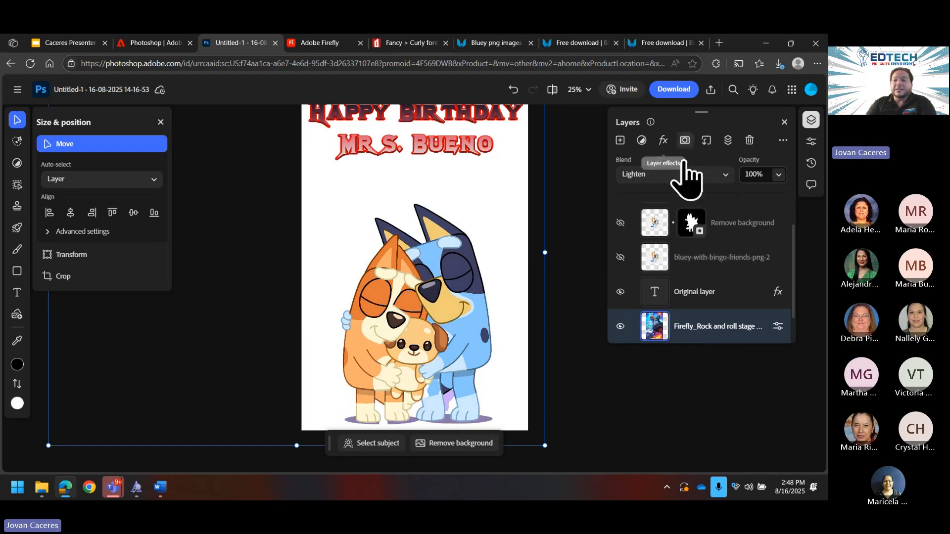
{"action": "left_click", "coordinate": [688, 177]}
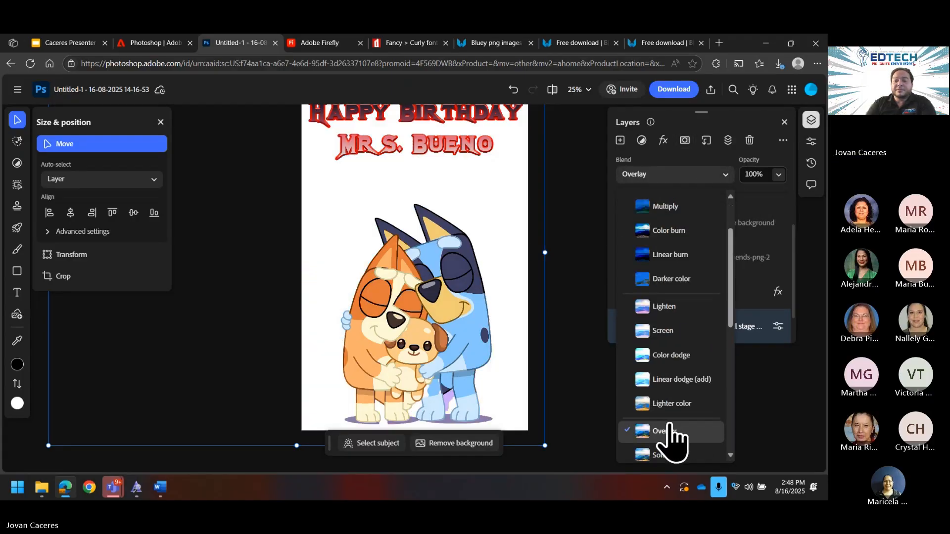
{"action": "scroll", "coordinate": [673, 436], "scroll_direction": "down", "scroll_amount": 2}
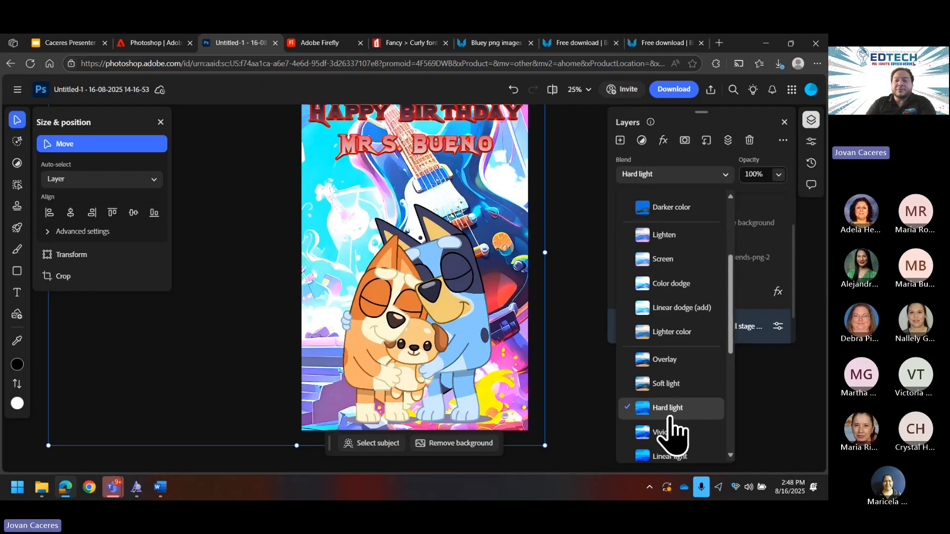
{"action": "scroll", "coordinate": [665, 460], "scroll_direction": "down", "scroll_amount": 1}
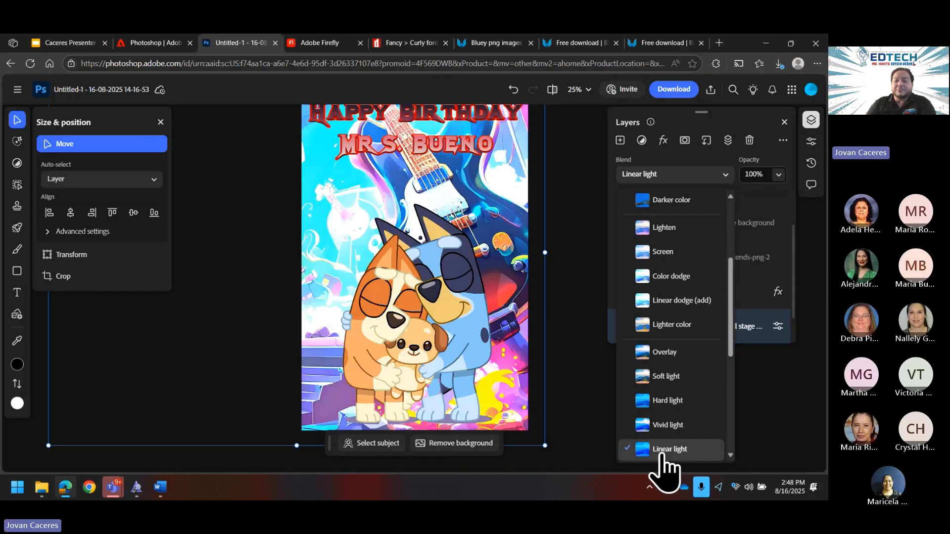
{"action": "left_click", "coordinate": [664, 451]}
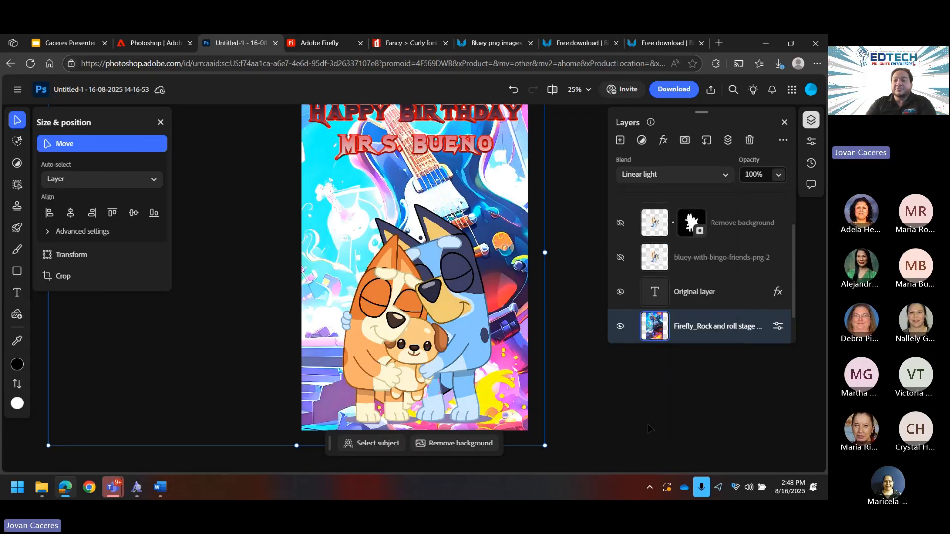
Step: Lower the rock-stage background opacity to 38%
{"action": "left_click", "coordinate": [780, 178]}
{"action": "left_click_drag", "start_coordinate": [818, 212], "coordinate": [752, 221]}
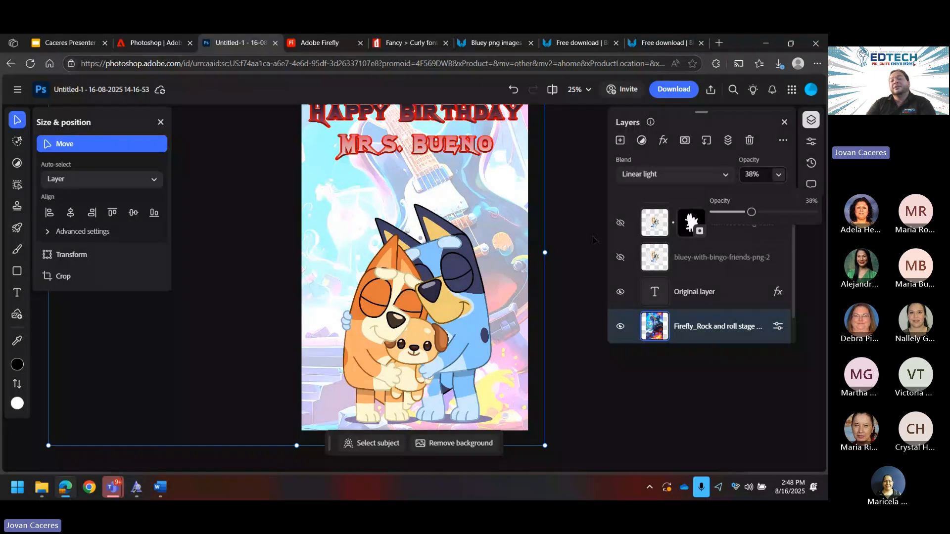
{"action": "left_click", "coordinate": [575, 268]}
Step: Return to the Caceres Presenter tab showing the Google Slides Adobe Suites slide
{"action": "scroll", "coordinate": [572, 271], "scroll_direction": "up", "scroll_amount": 1}
{"action": "scroll", "coordinate": [572, 271], "scroll_direction": "down", "scroll_amount": 1}
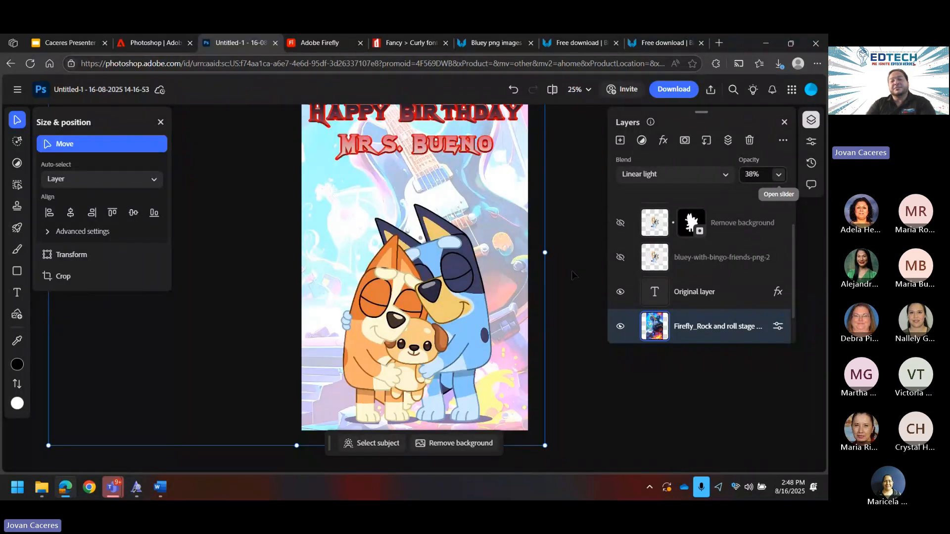
{"action": "scroll", "coordinate": [572, 275], "scroll_direction": "up", "scroll_amount": 1}
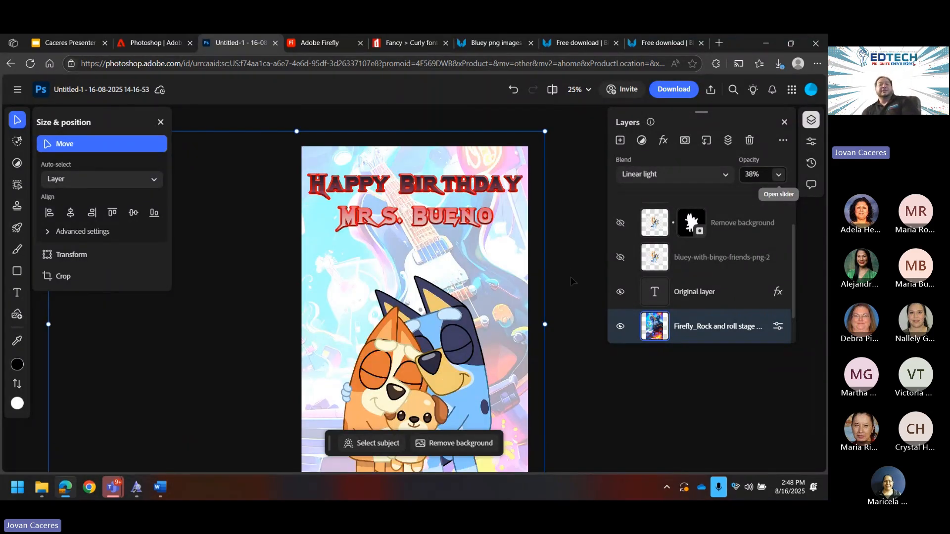
{"action": "scroll", "coordinate": [566, 279], "scroll_direction": "down", "scroll_amount": 1}
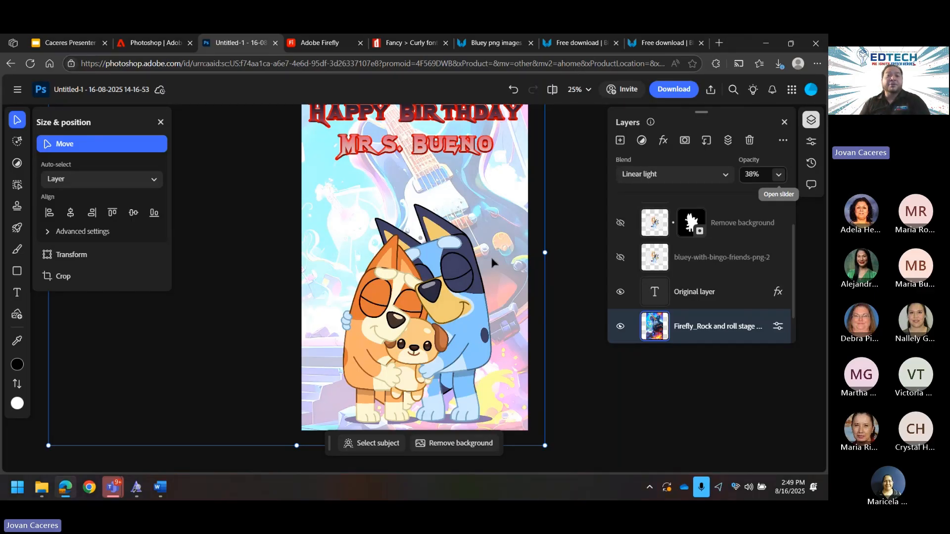
{"action": "left_click", "coordinate": [58, 41]}
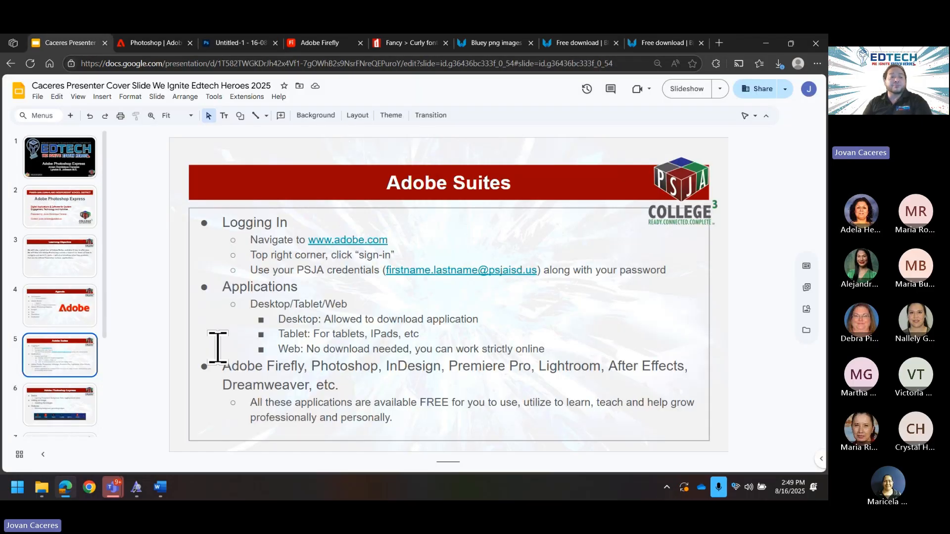
{"action": "scroll", "coordinate": [79, 376], "scroll_direction": "down", "scroll_amount": 3}
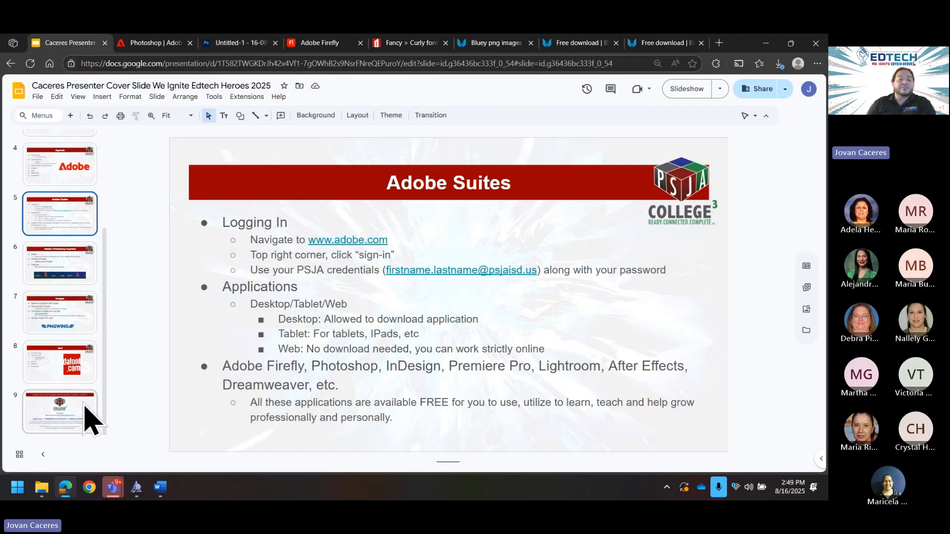